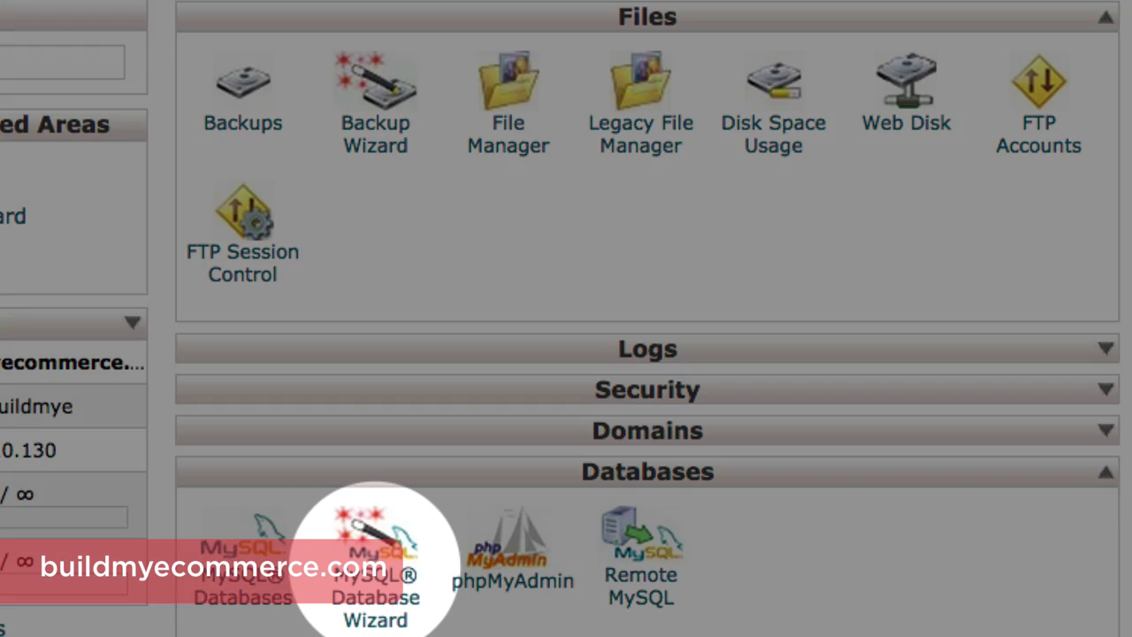
Create the MySQL database tenthedog (buildmye_tenthedog) with the Database Wizard.
click(389, 619)
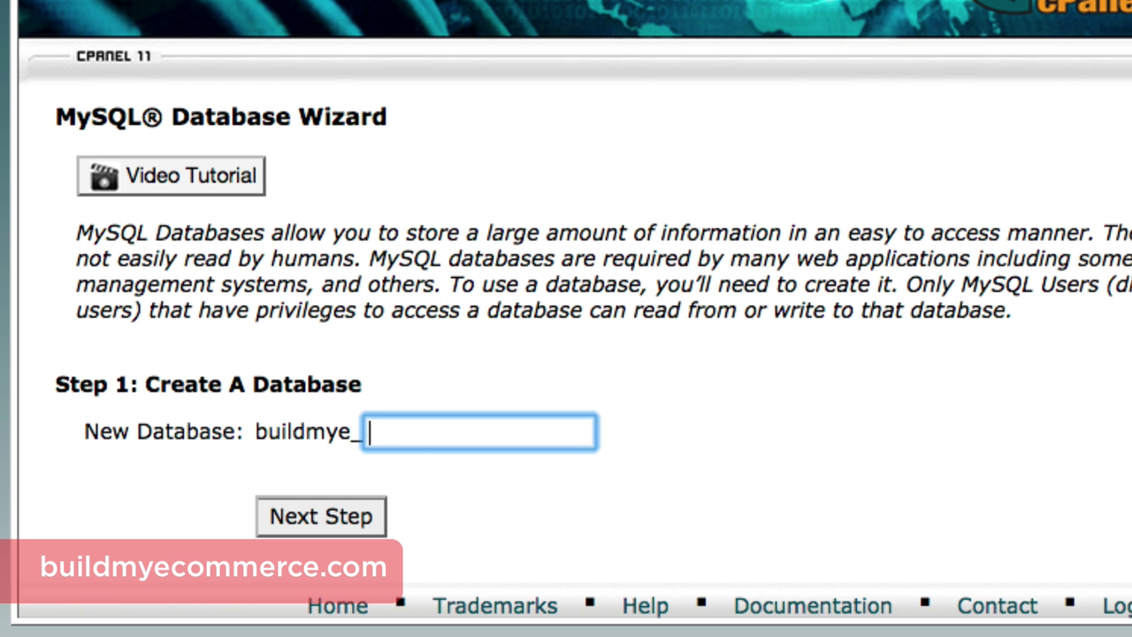
text(tenthedog)
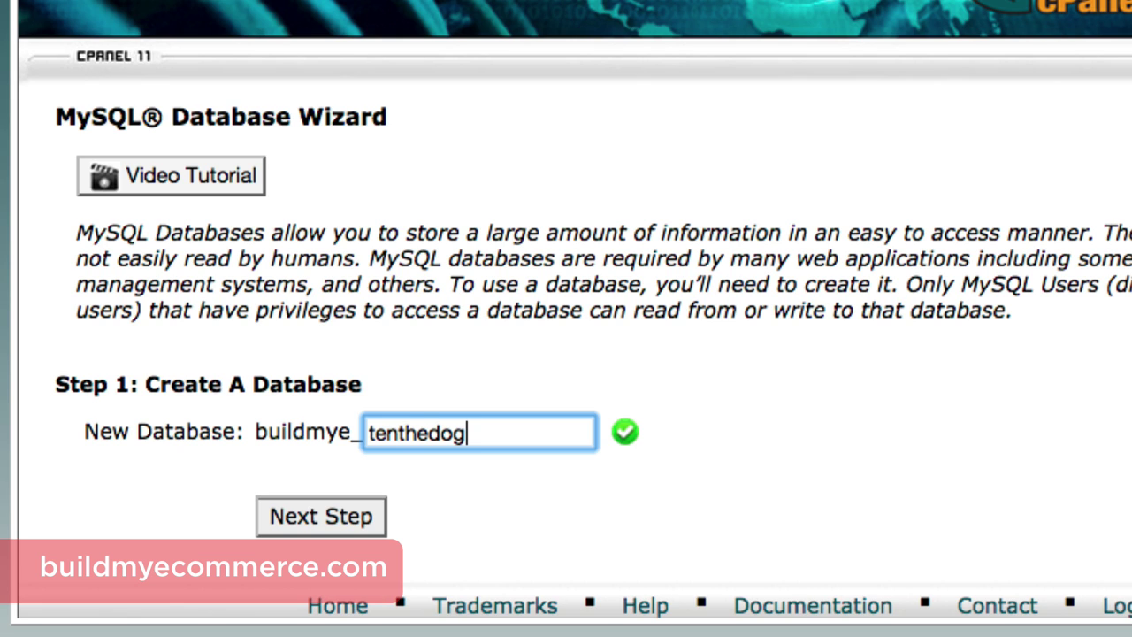
click(353, 519)
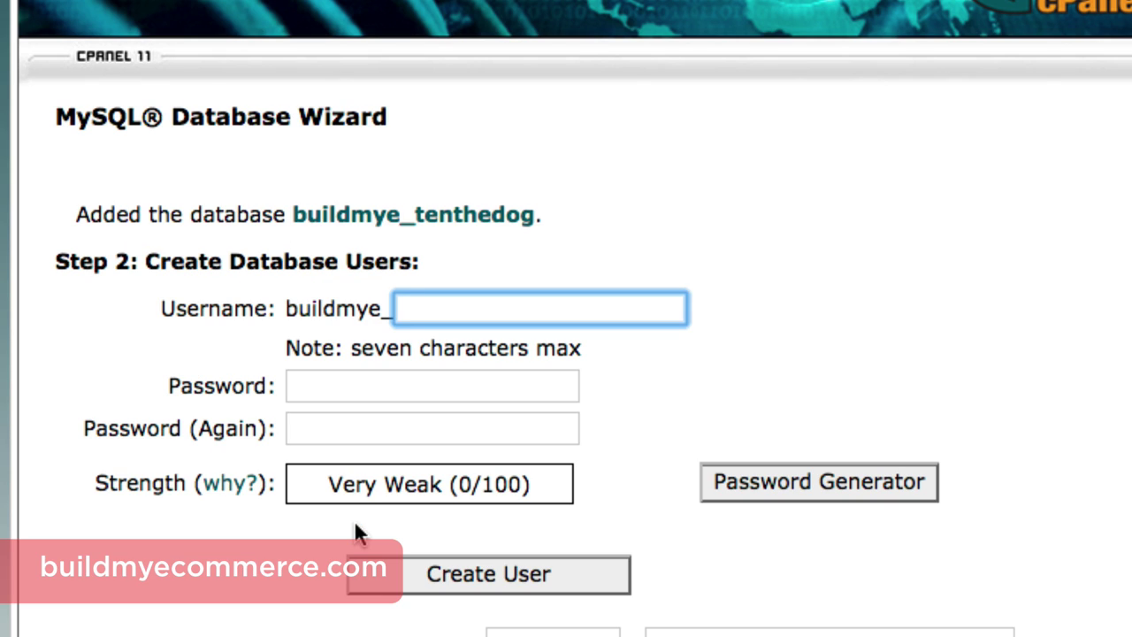
Enter database user ten with a matching password in both password fields.
text(ten)
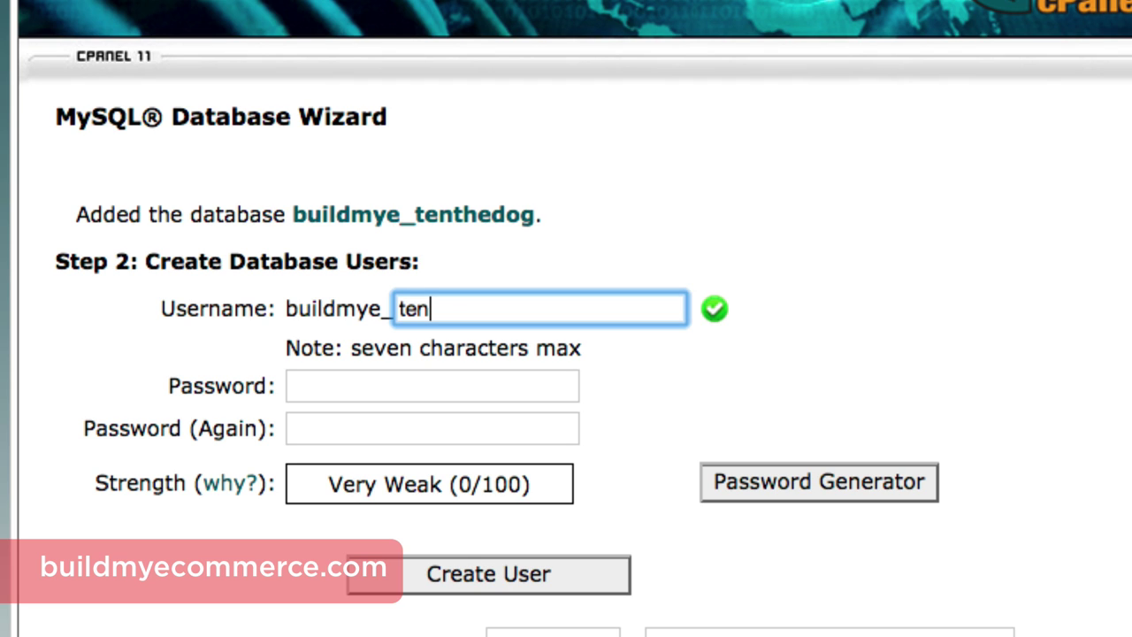
key(Tab)
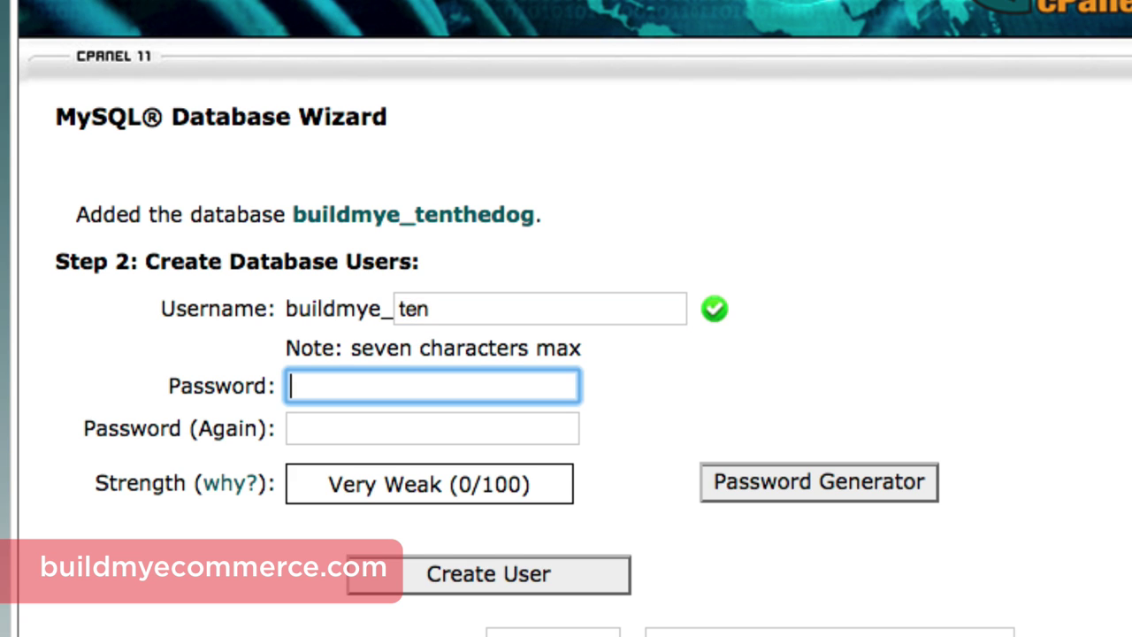
text(******)
key(Tab)
text(******)
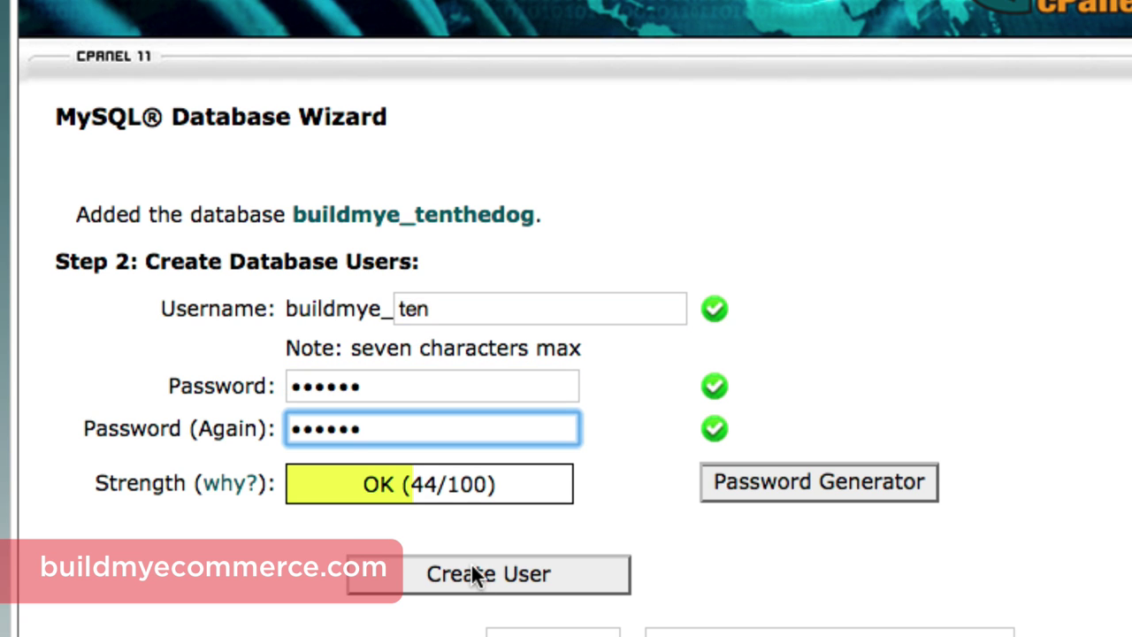
Create user buildmye_ten and grant it ALL PRIVILEGES on buildmye_tenthedog.
click(473, 573)
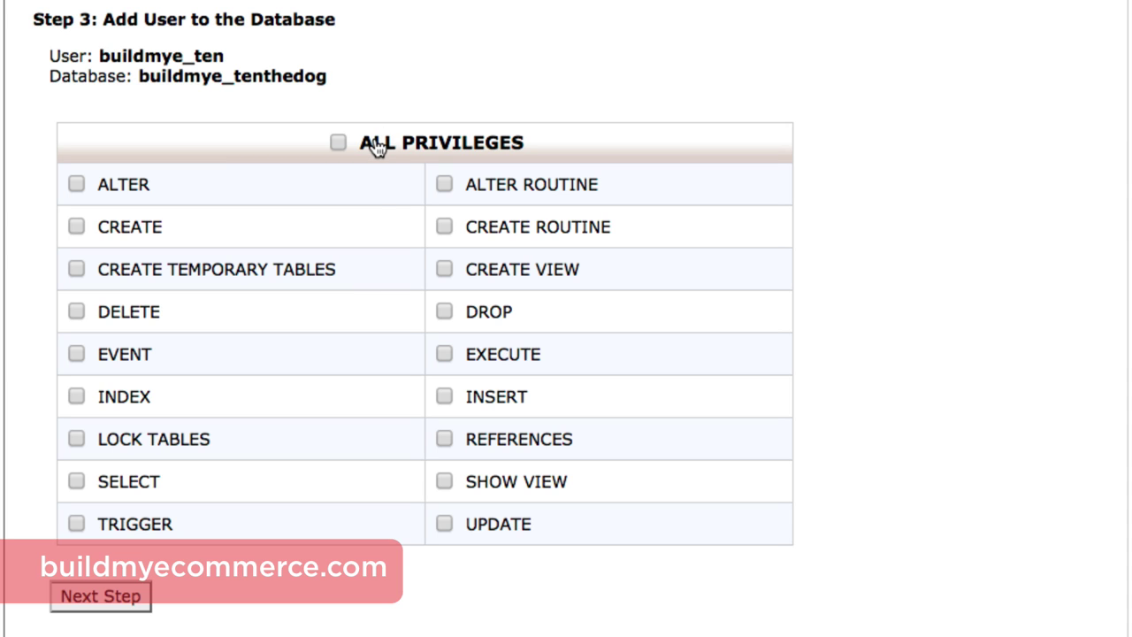
click(376, 148)
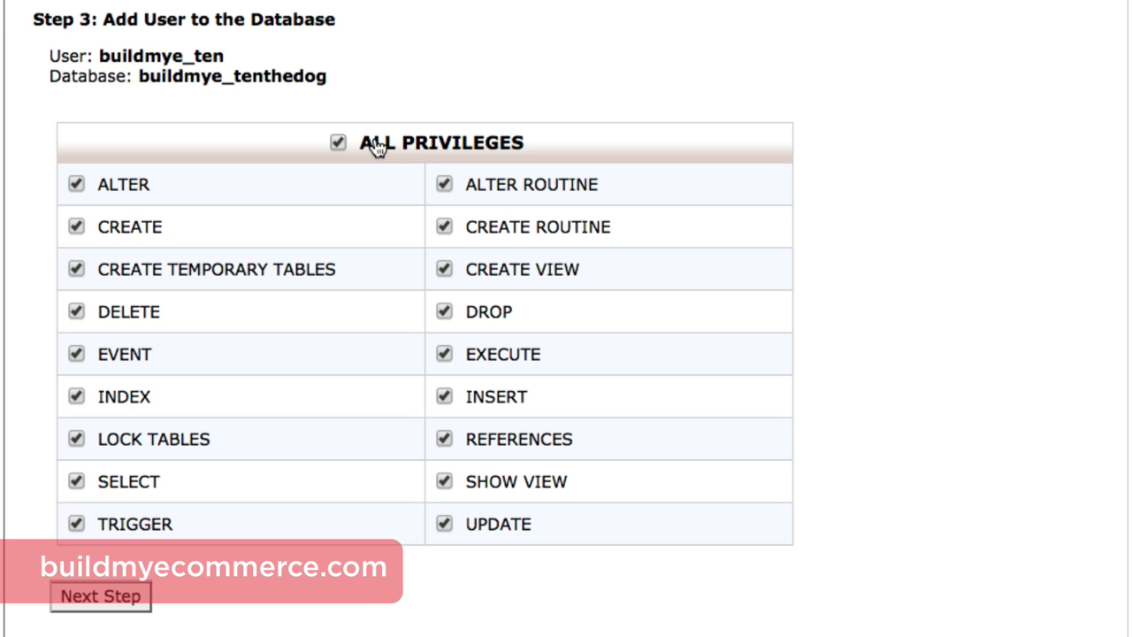
click(114, 608)
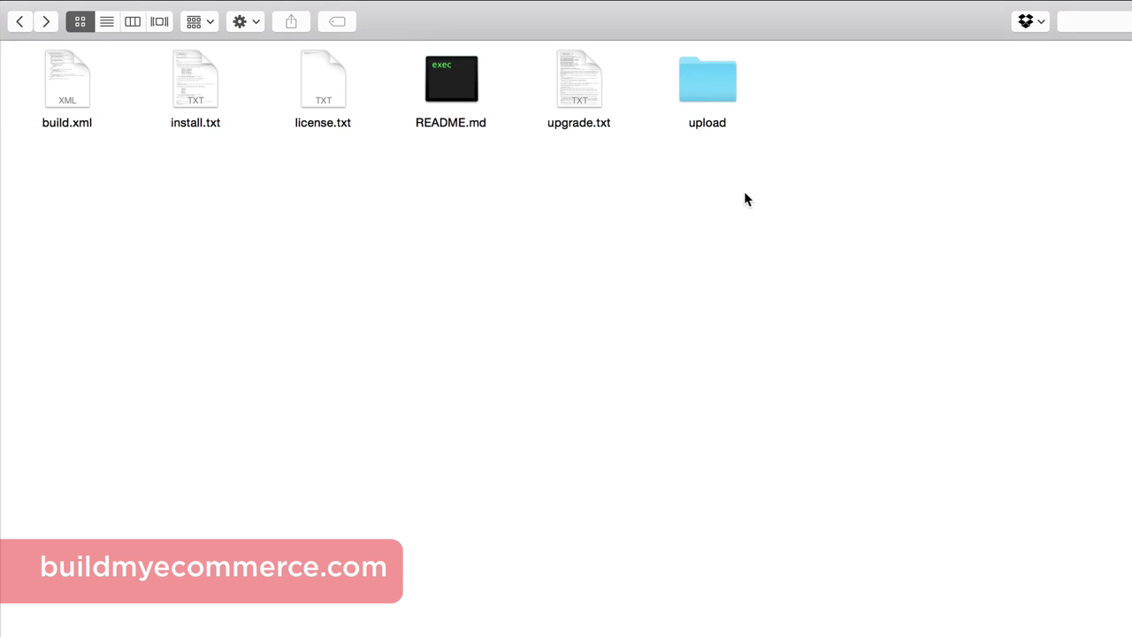
In the upload folder, rename config-dist.php to config.php, also visiting the admin folder.
double_click(705, 93)
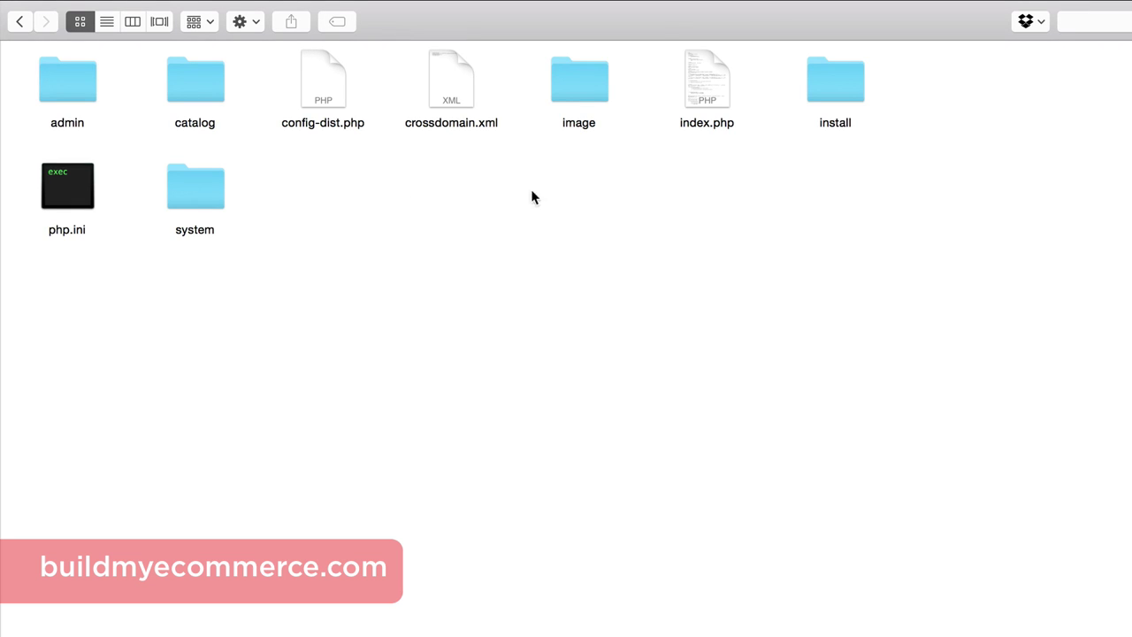
click(329, 87)
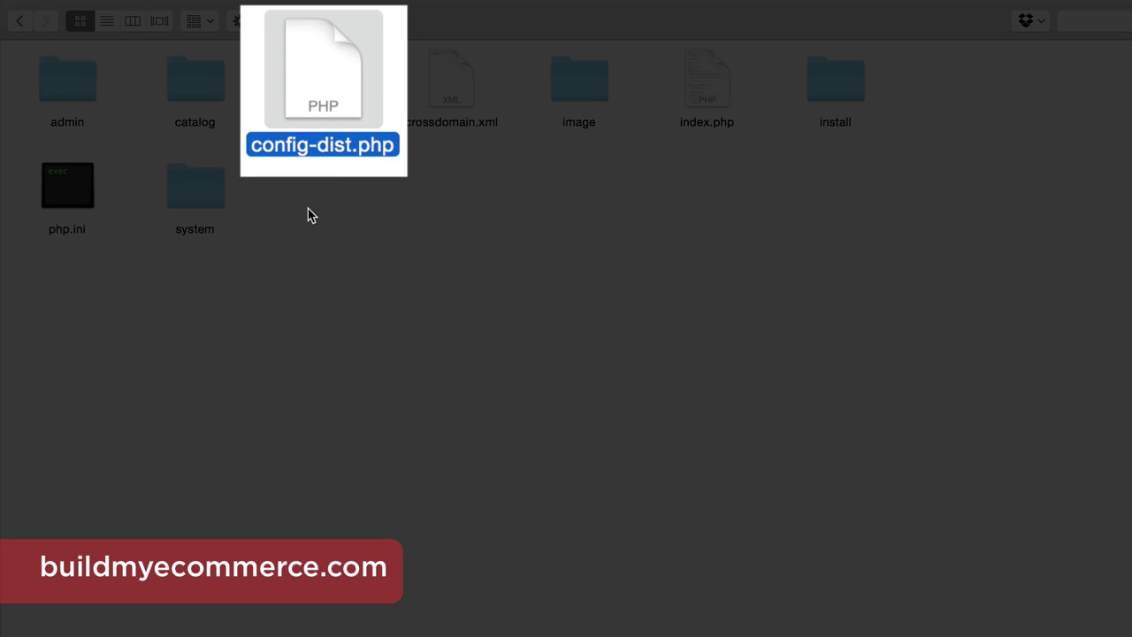
key(Return)
key(Right)
key(BackSpace)
key(BackSpace)
key(BackSpace)
key(BackSpace)
key(BackSpace)
key(Return)
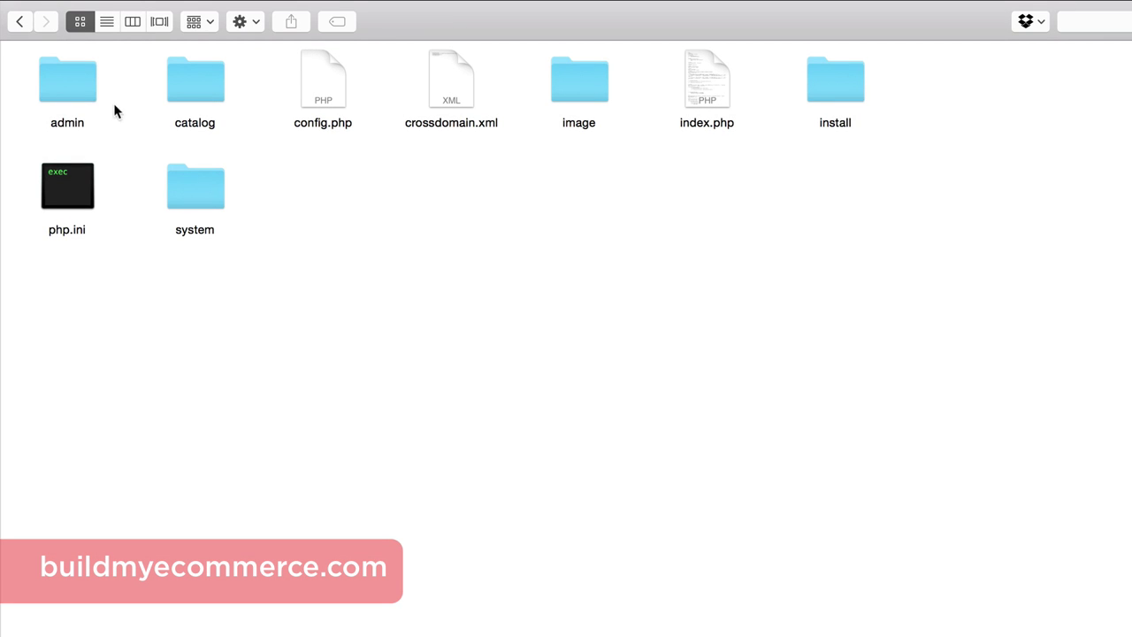
click(81, 91)
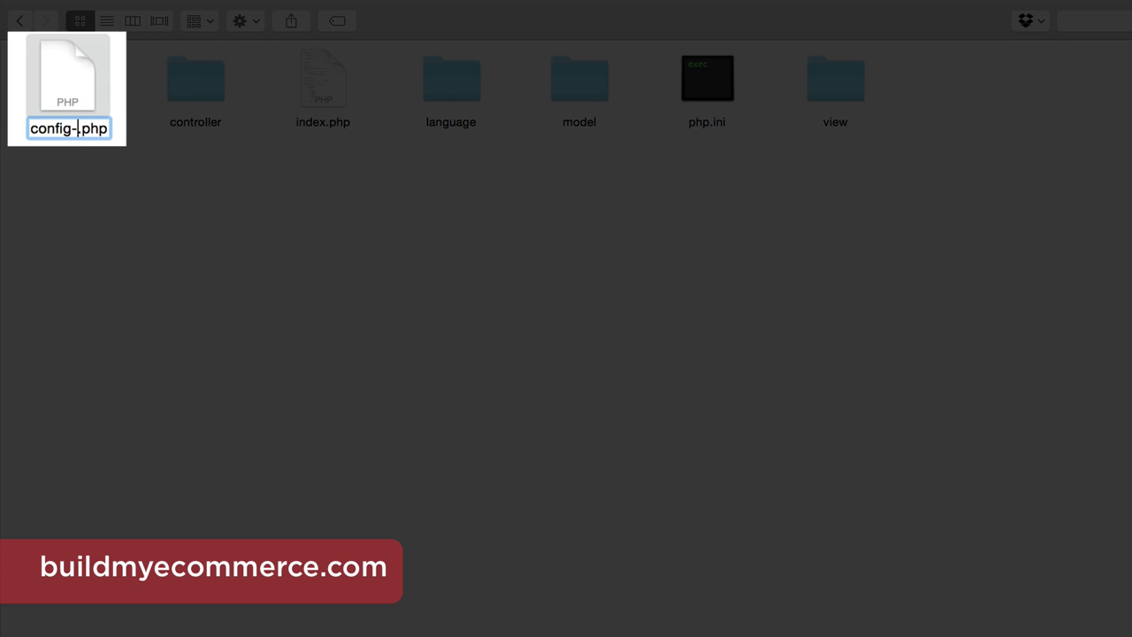
key(Return)
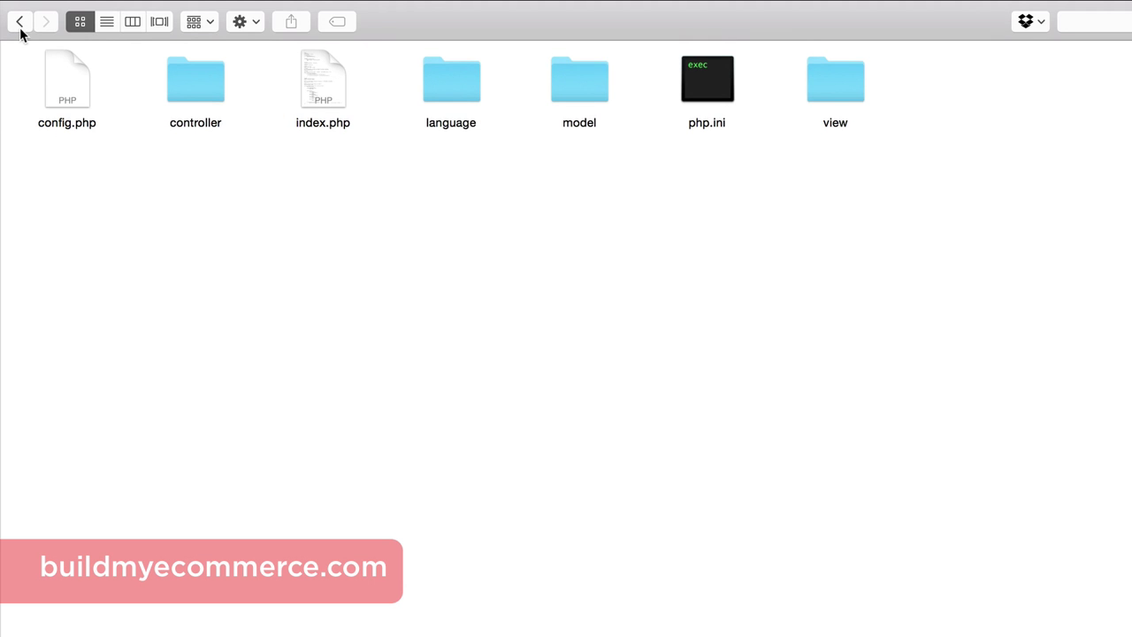
click(18, 23)
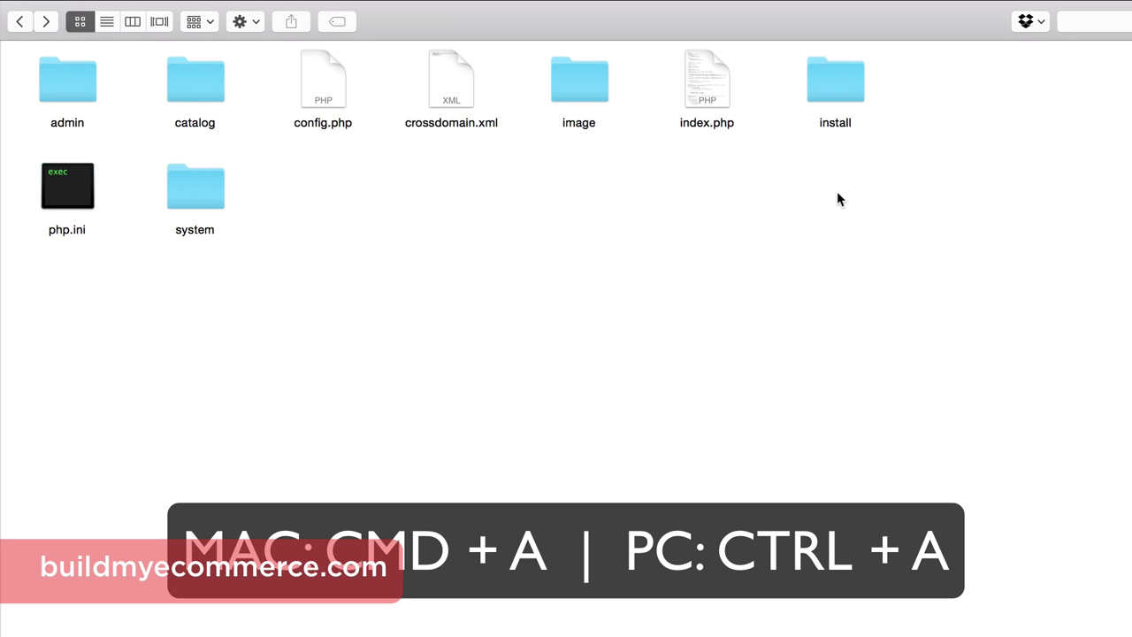
Compress all nine items in the upload folder and rename the archive to oc2.zip.
key(super+a)
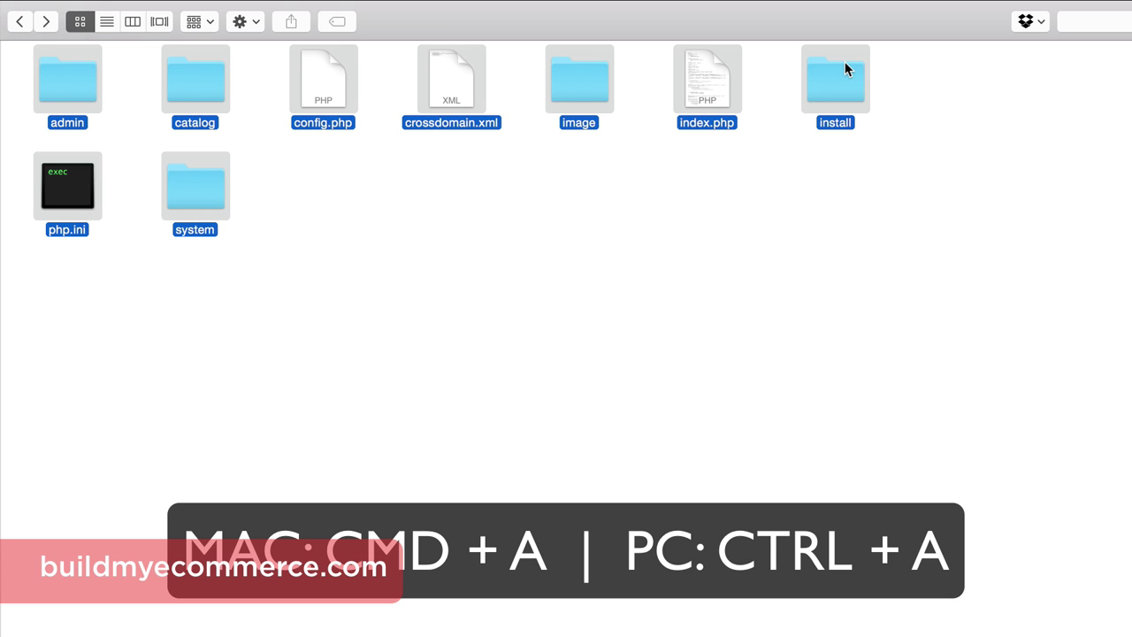
right_click(844, 61)
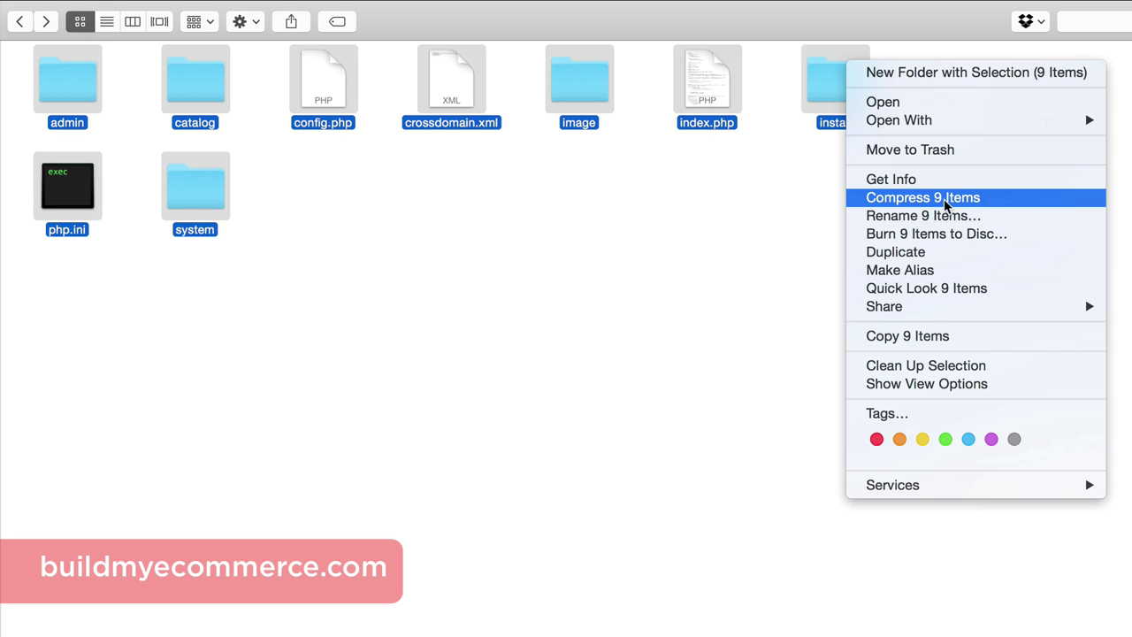
click(1025, 198)
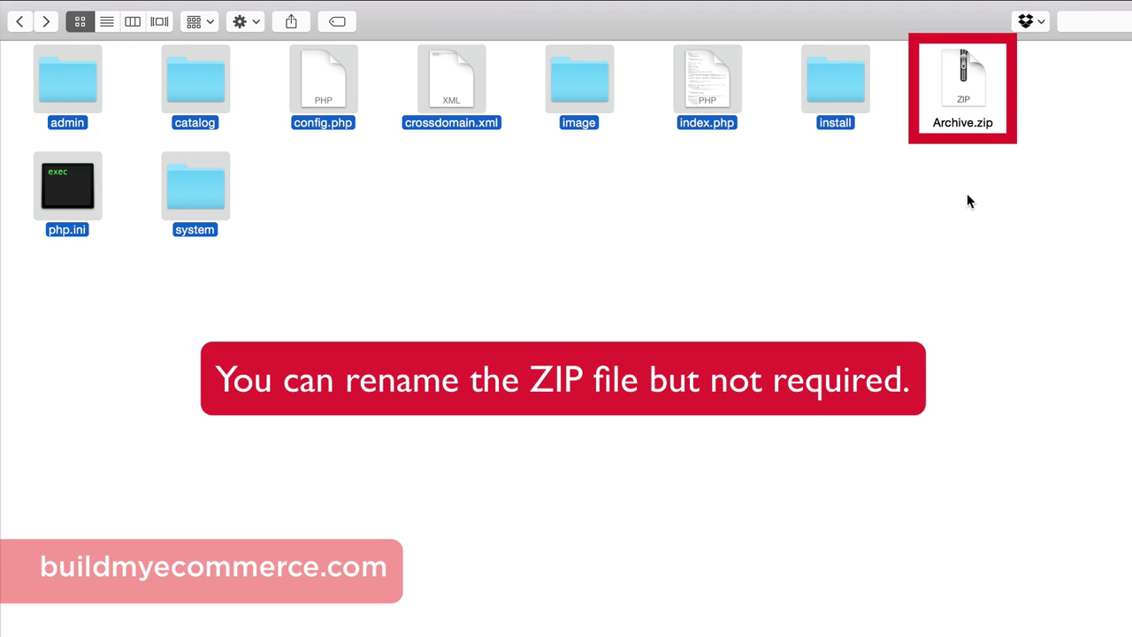
click(966, 88)
key(Return)
text(oc2)
key(Return)
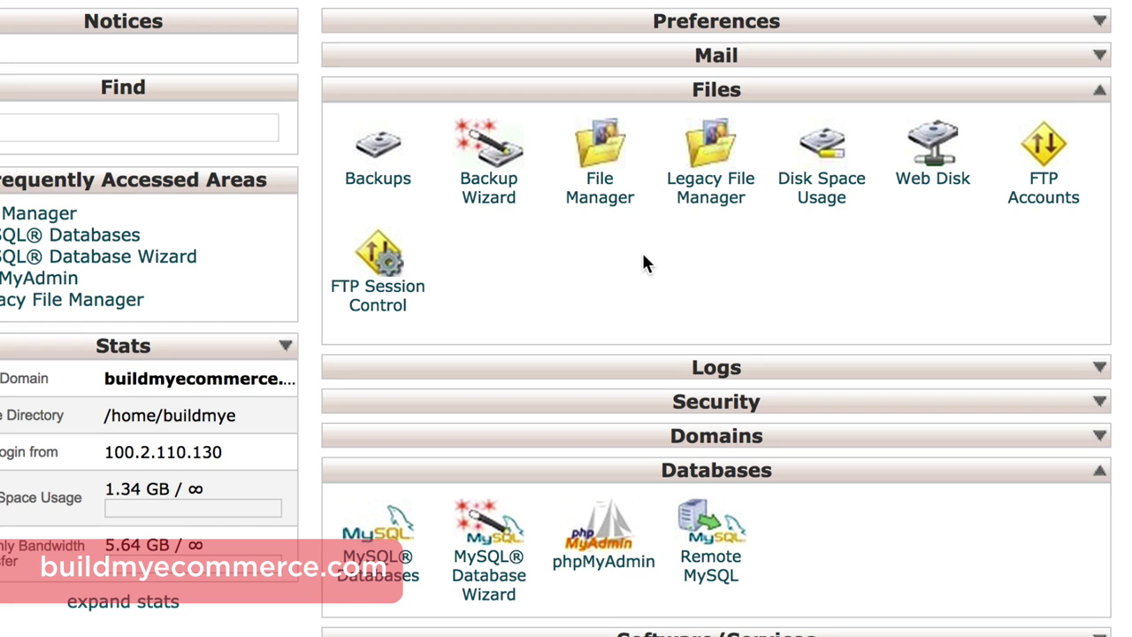
Upload oc2.zip from the local upload folder into public_html/tenthedog via File Manager.
click(604, 198)
click(535, 550)
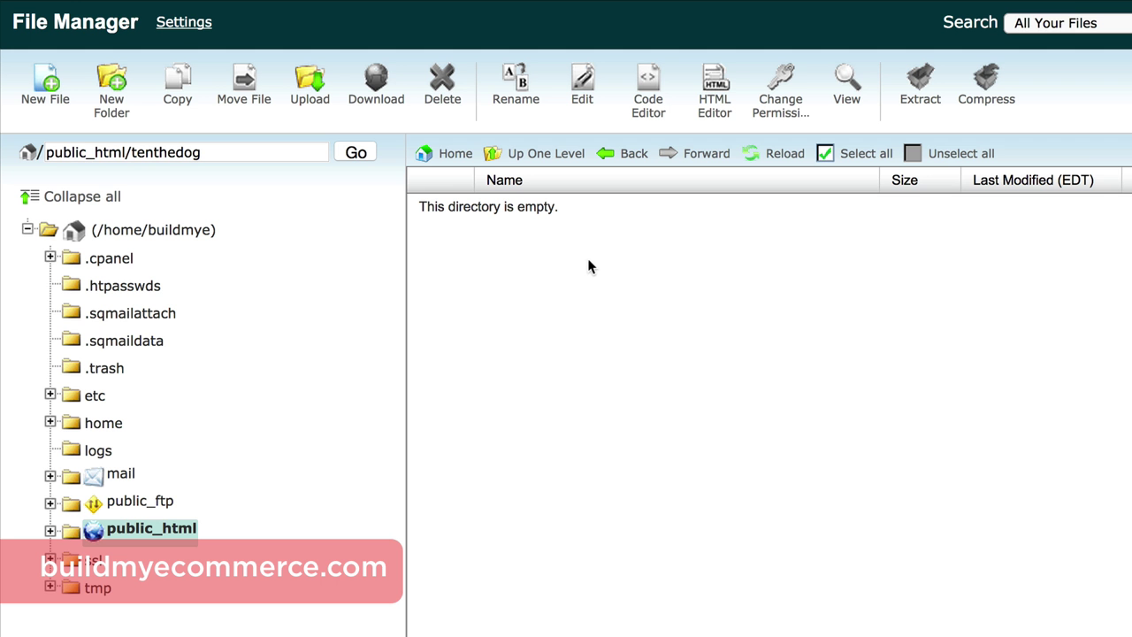
click(310, 88)
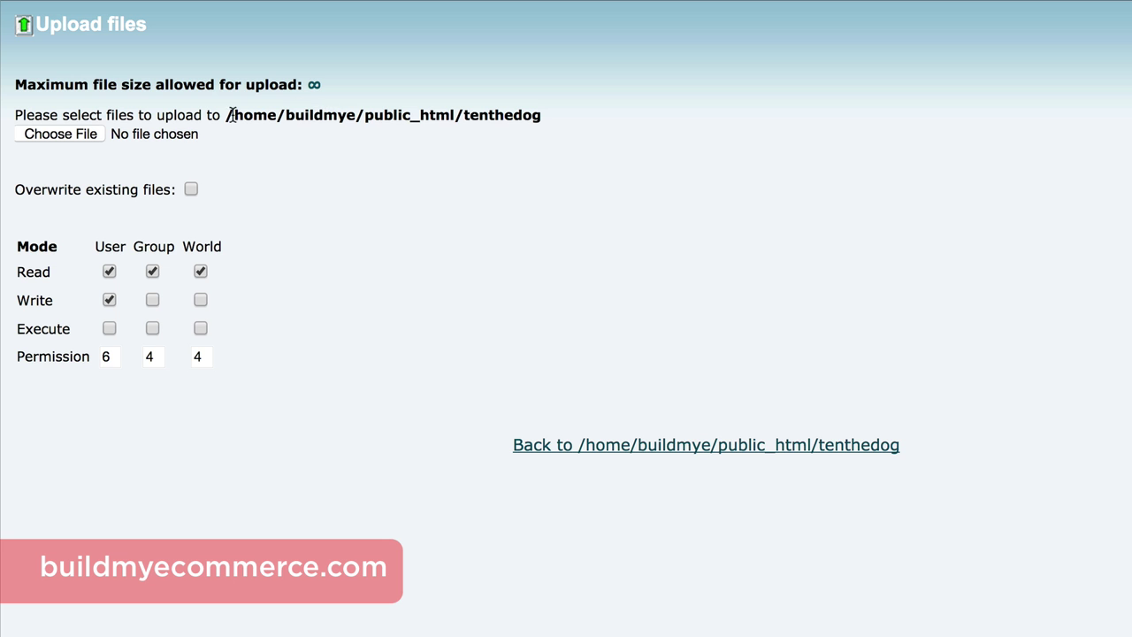
click(92, 138)
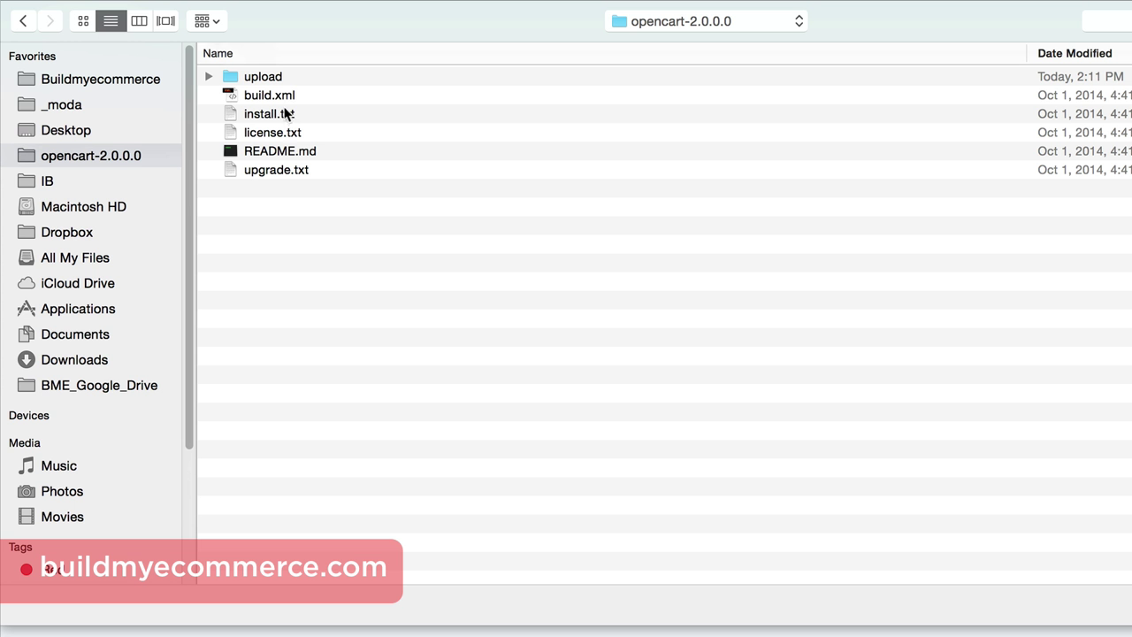
click(285, 82)
double_click(285, 82)
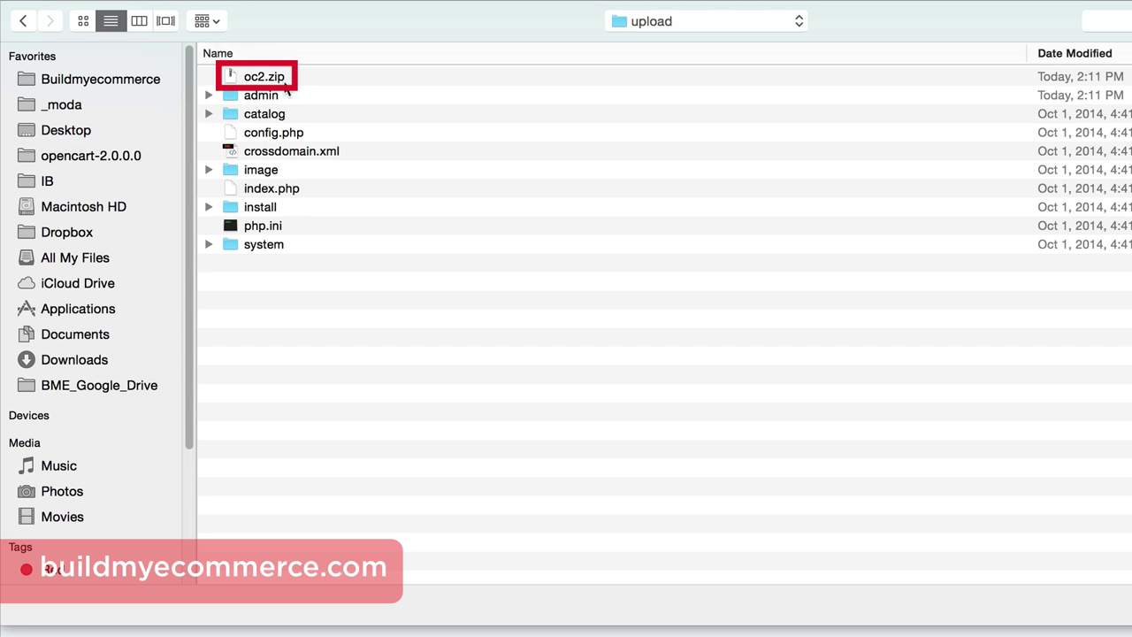
click(286, 84)
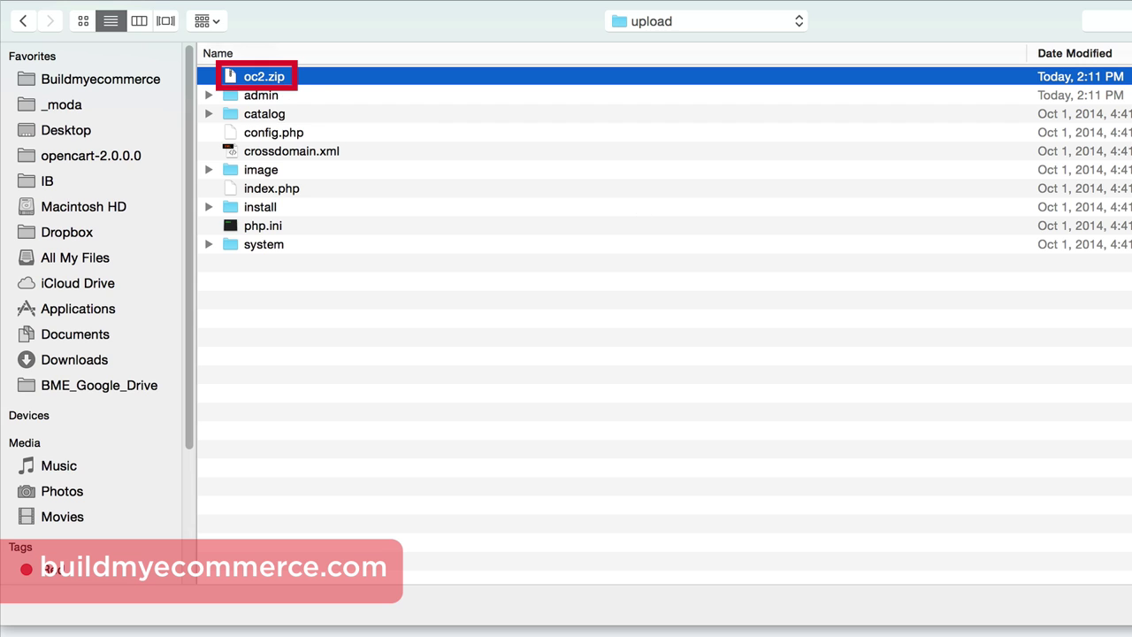
key(Return)
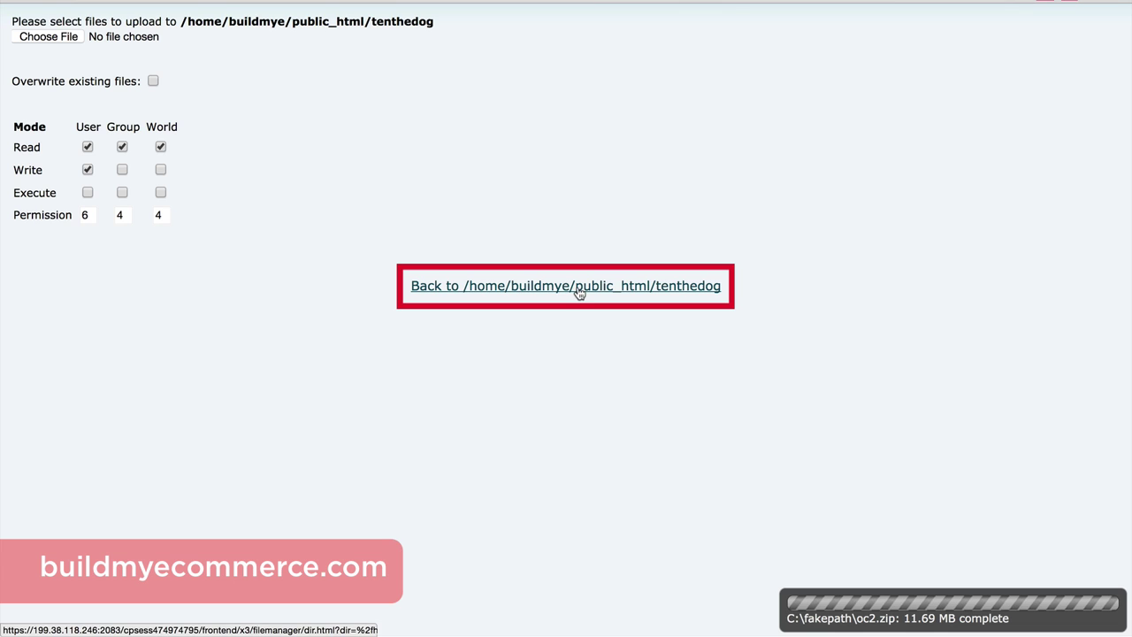
click(579, 288)
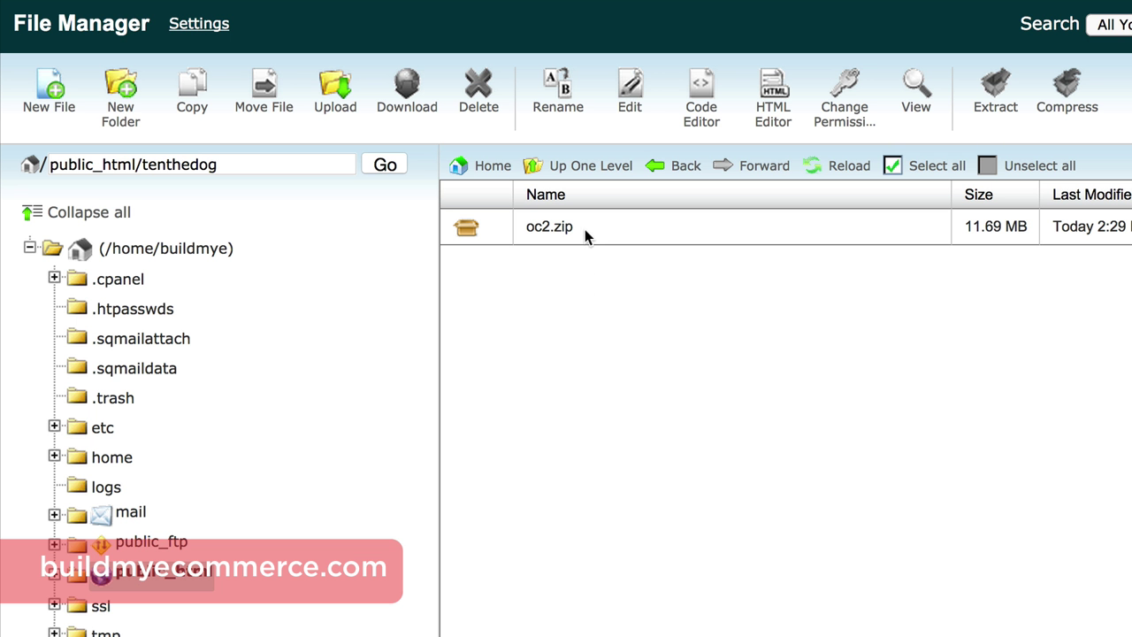
Extract oc2.zip into /public_html/tenthedog and reload the file listing.
click(588, 233)
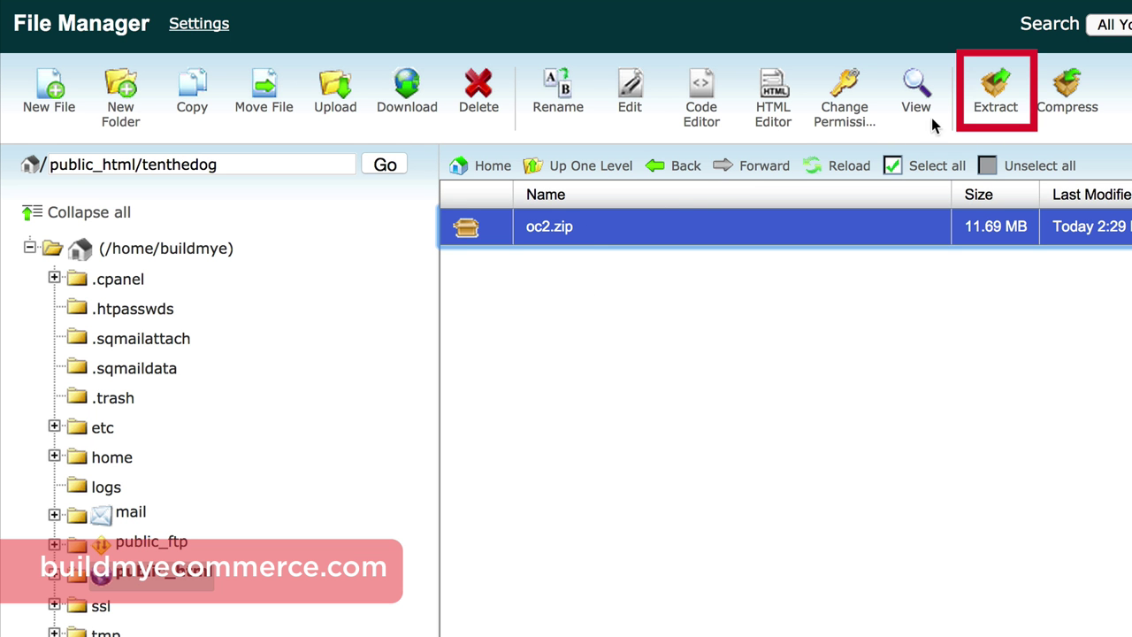
click(984, 111)
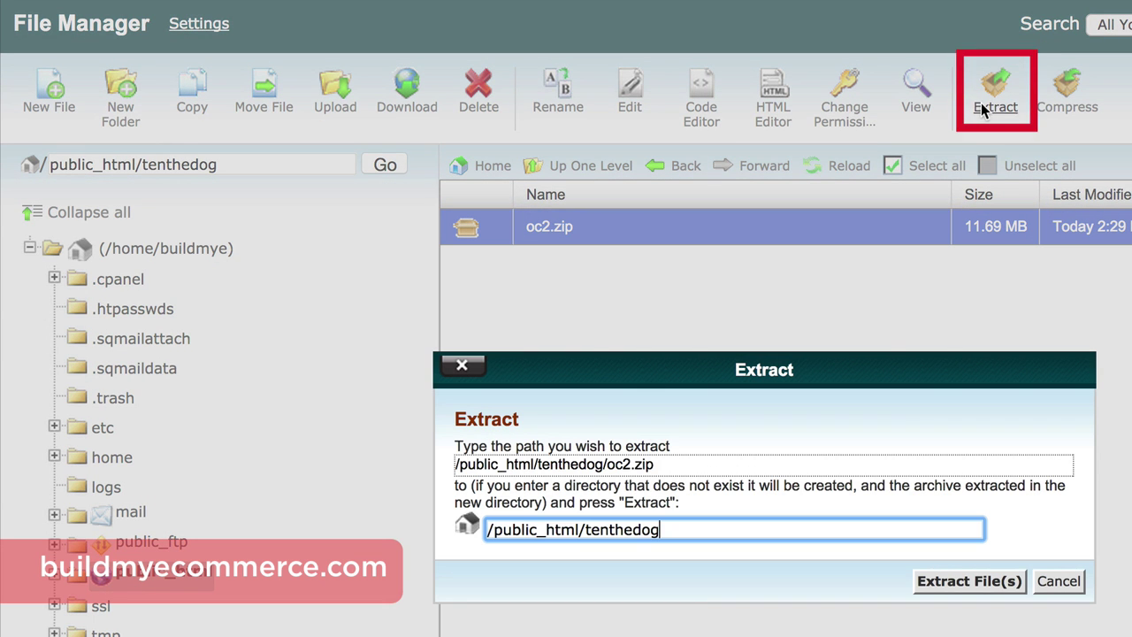
click(950, 582)
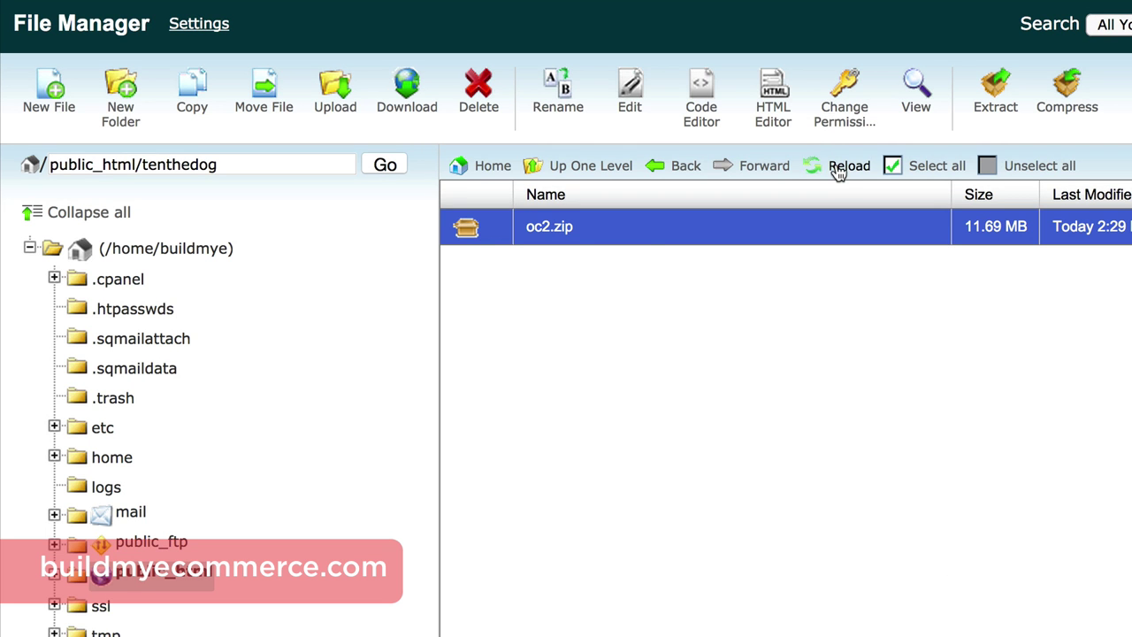
click(837, 168)
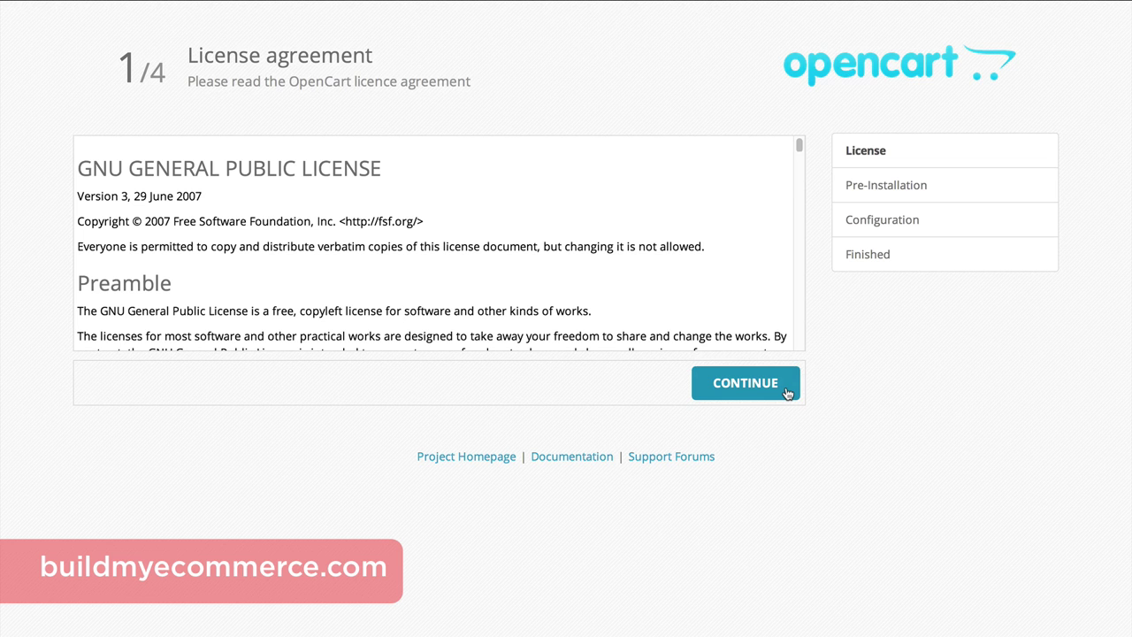
Accept the OpenCart licence and continue past the all-passing Pre-Installation checks.
click(787, 393)
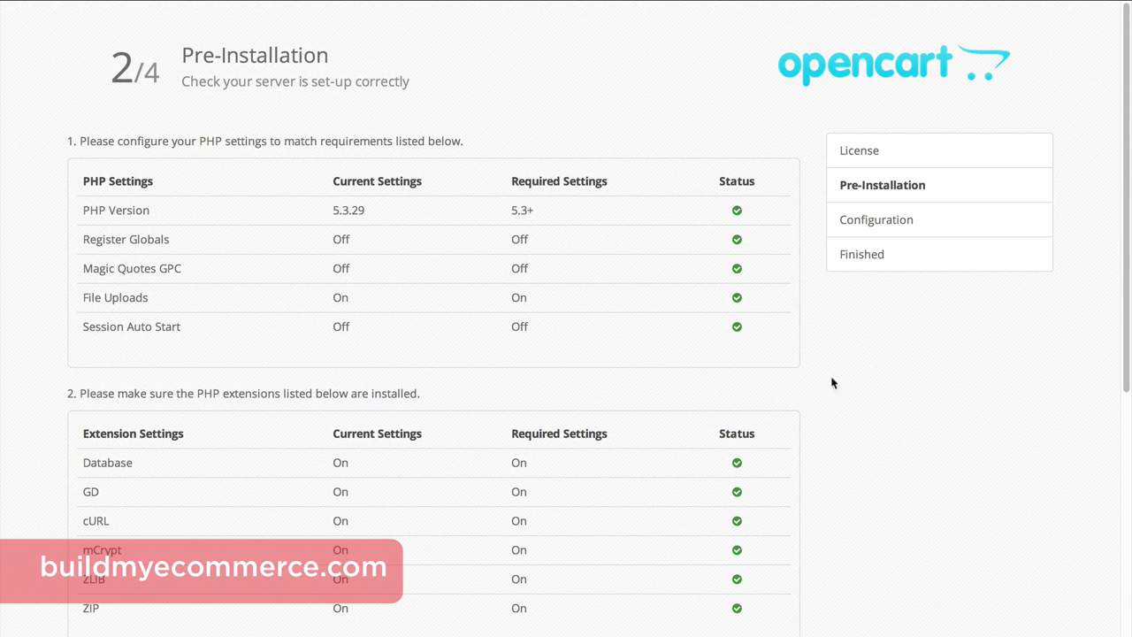
drag(1124, 252, 1129, 473)
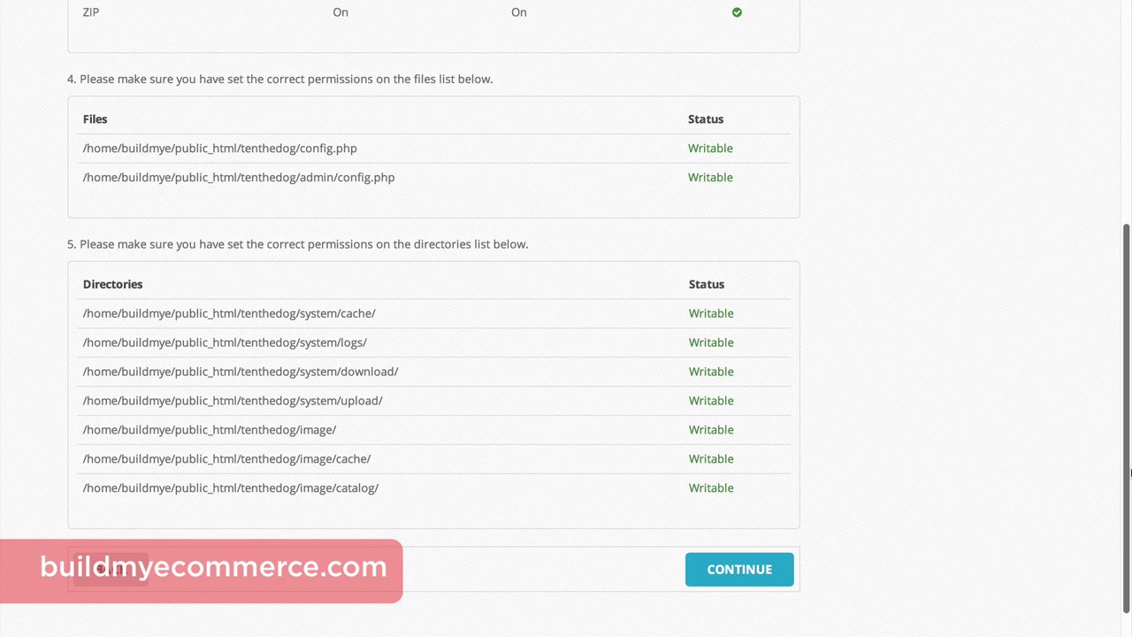
click(776, 573)
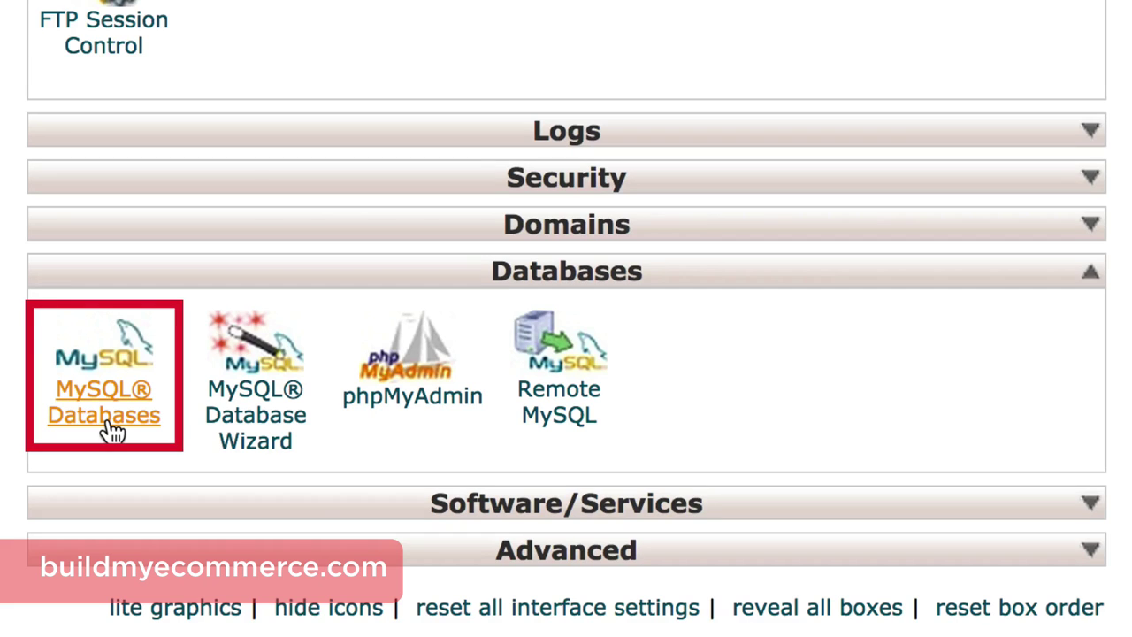
Copy the user name buildmye_ten from the MySQL Databases list.
click(104, 414)
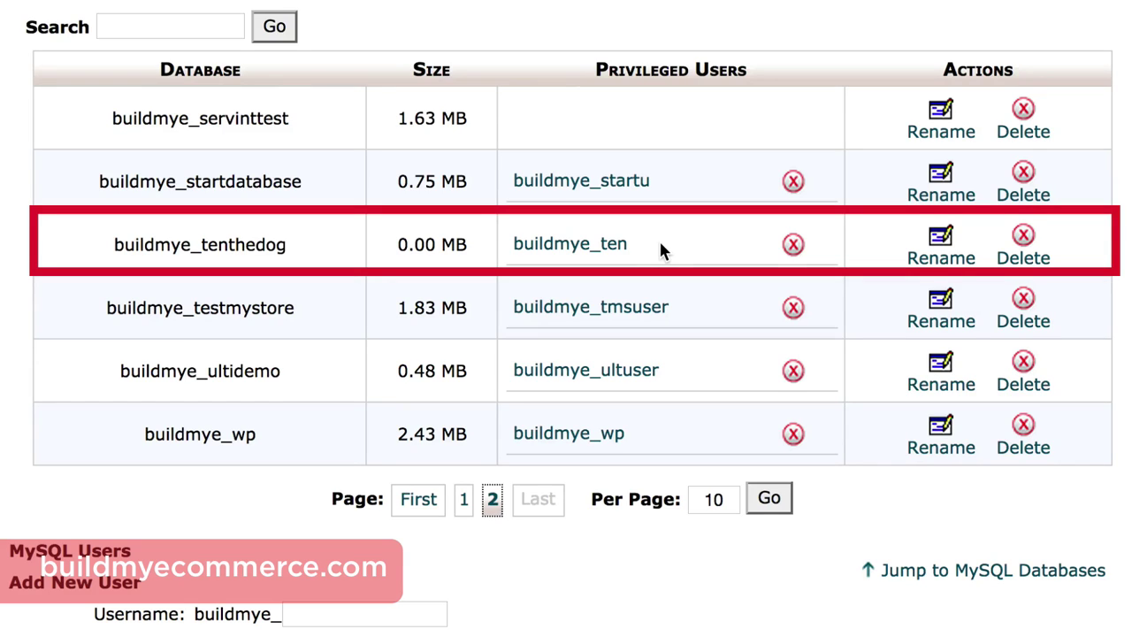
drag(648, 244, 510, 244)
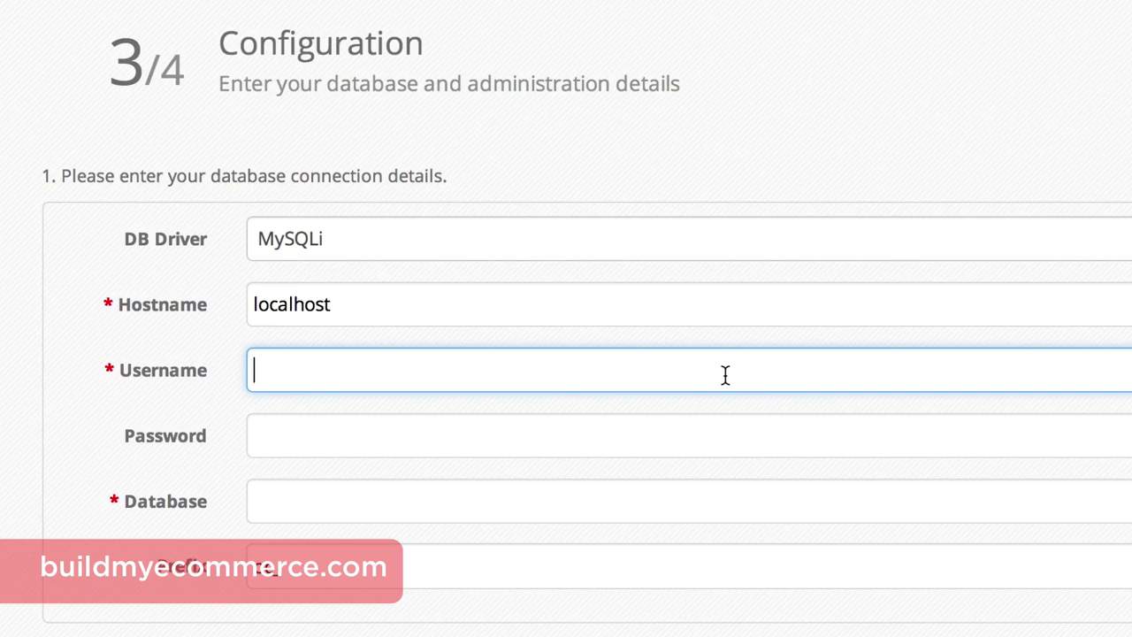
Fill in DB username buildmye_ten, its password, and database buildmye_tenthedog.
key(ctrl+v)
click(689, 434)
text(••••••)
key(Tab)
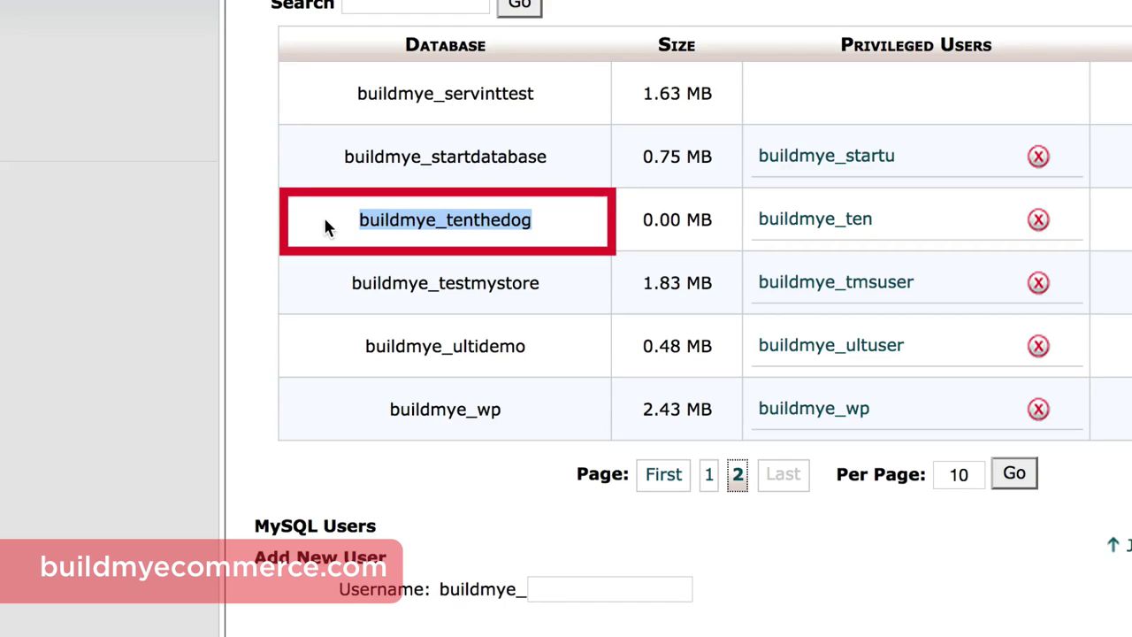
text(buildmye_tenthedog)
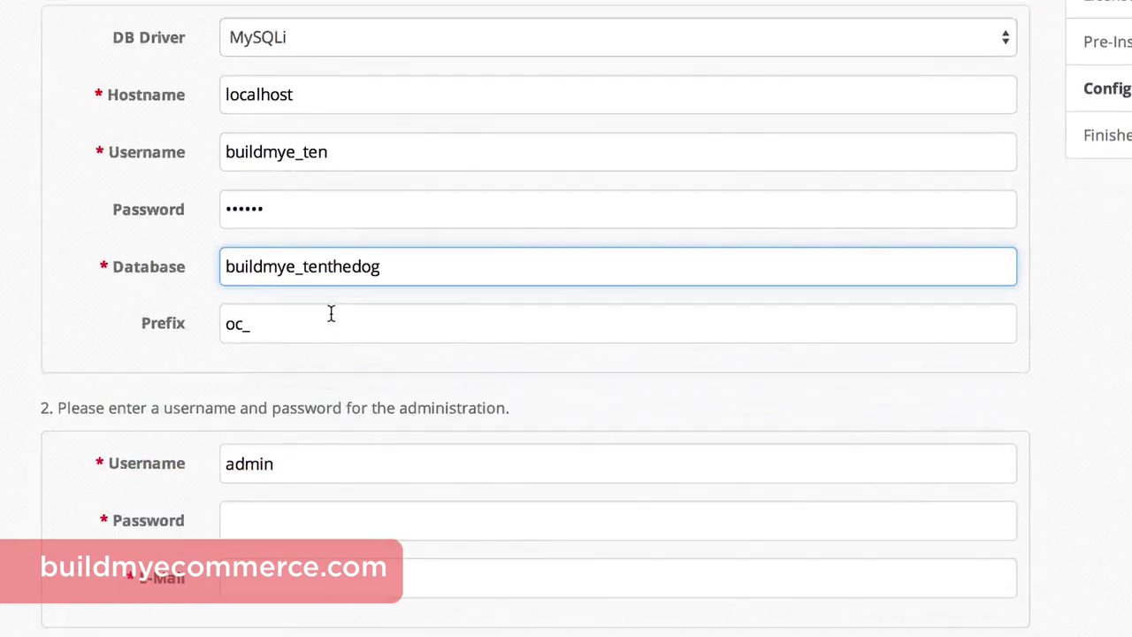
Enter the admin password and e-mail address, then run the installation.
click(461, 409)
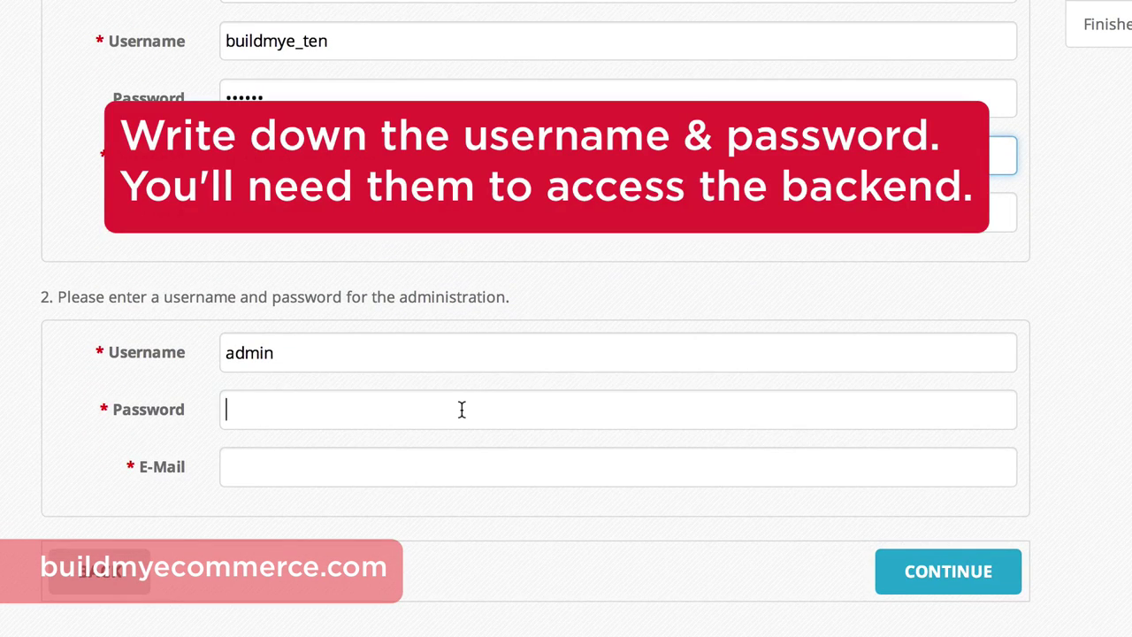
key(Tab)
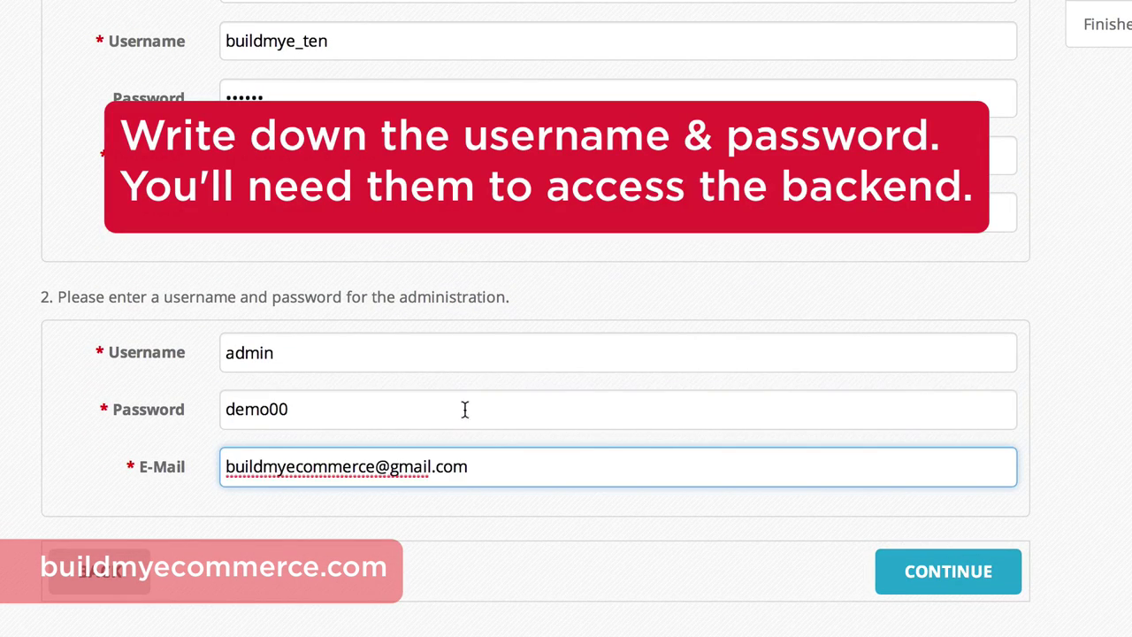
click(962, 580)
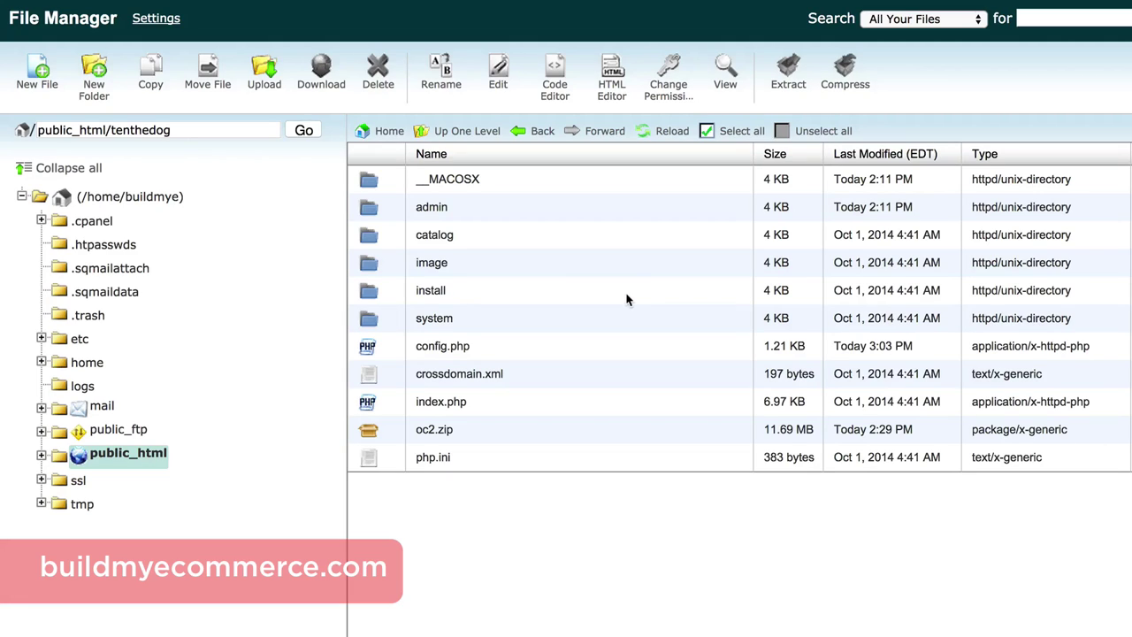
Delete the install folder from public_html/tenthedog in File Manager.
click(626, 300)
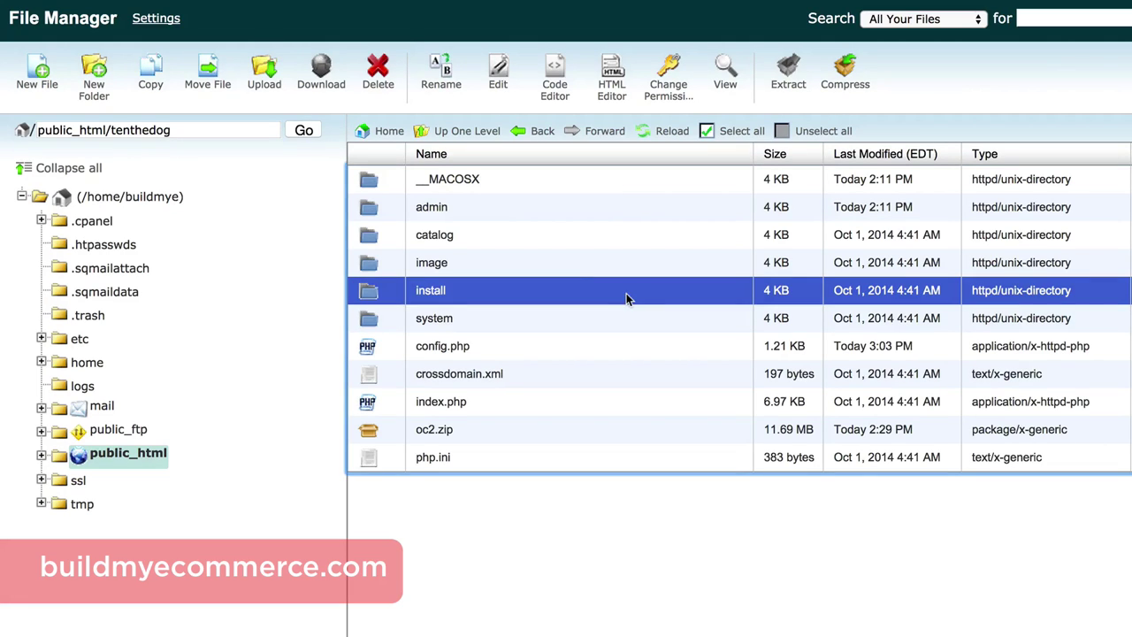
click(380, 79)
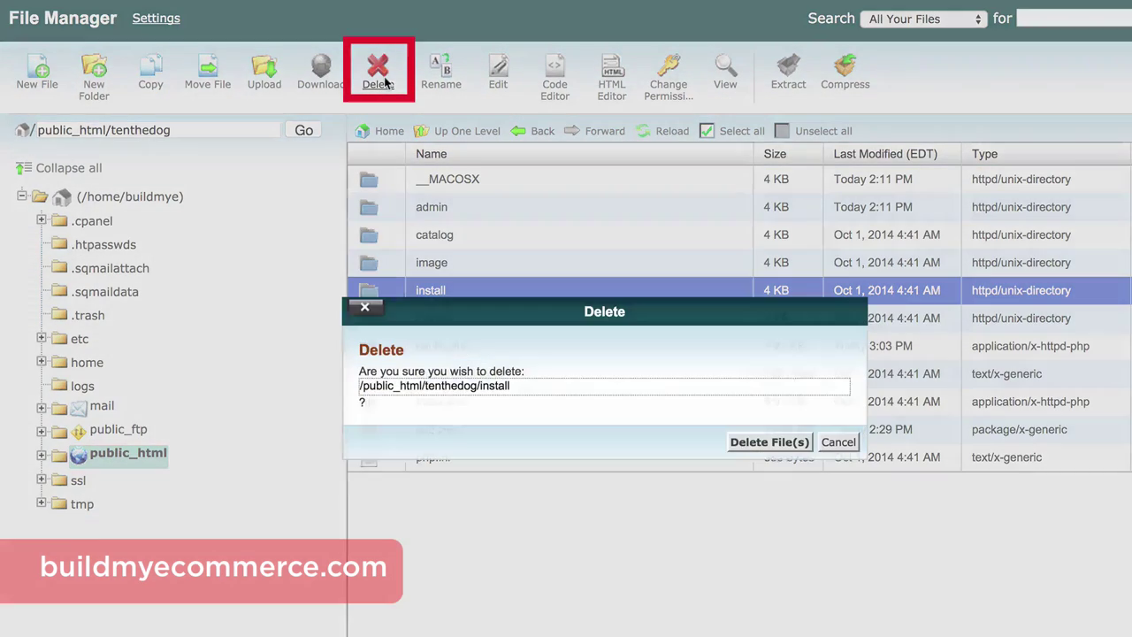
click(778, 442)
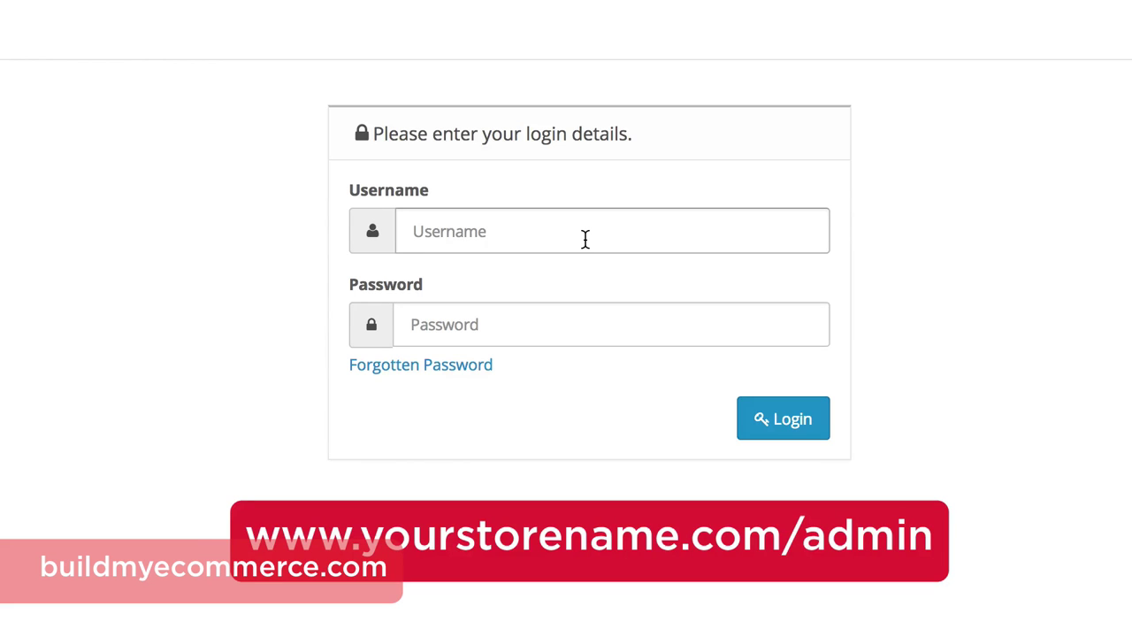
Log in to the OpenCart admin as user admin with the account password.
click(584, 239)
text(admin)
click(611, 325)
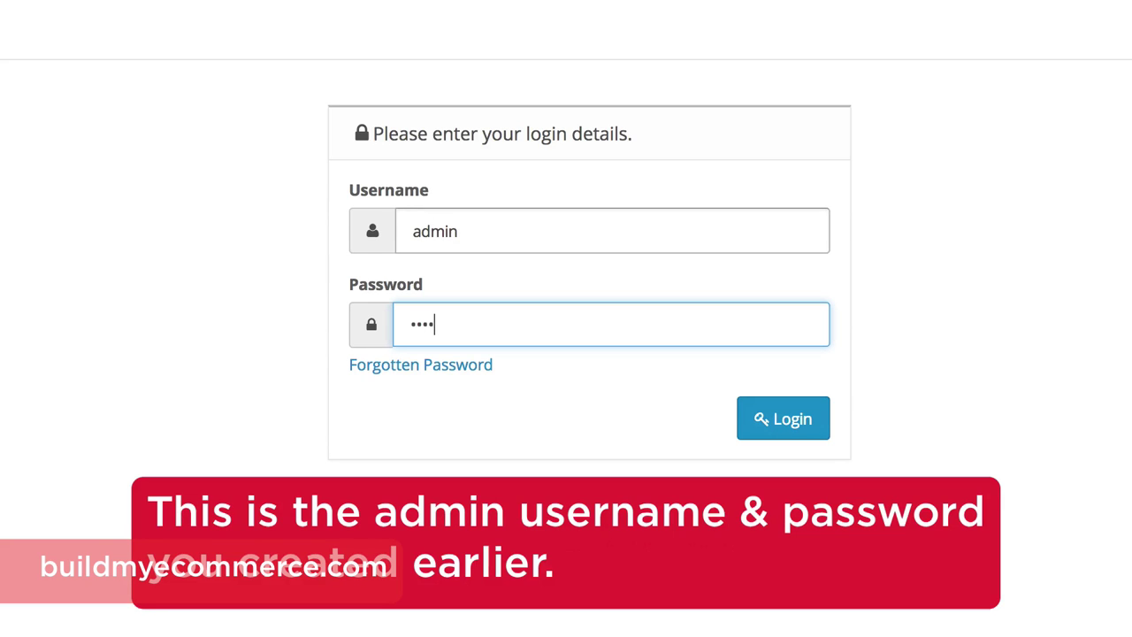
click(816, 441)
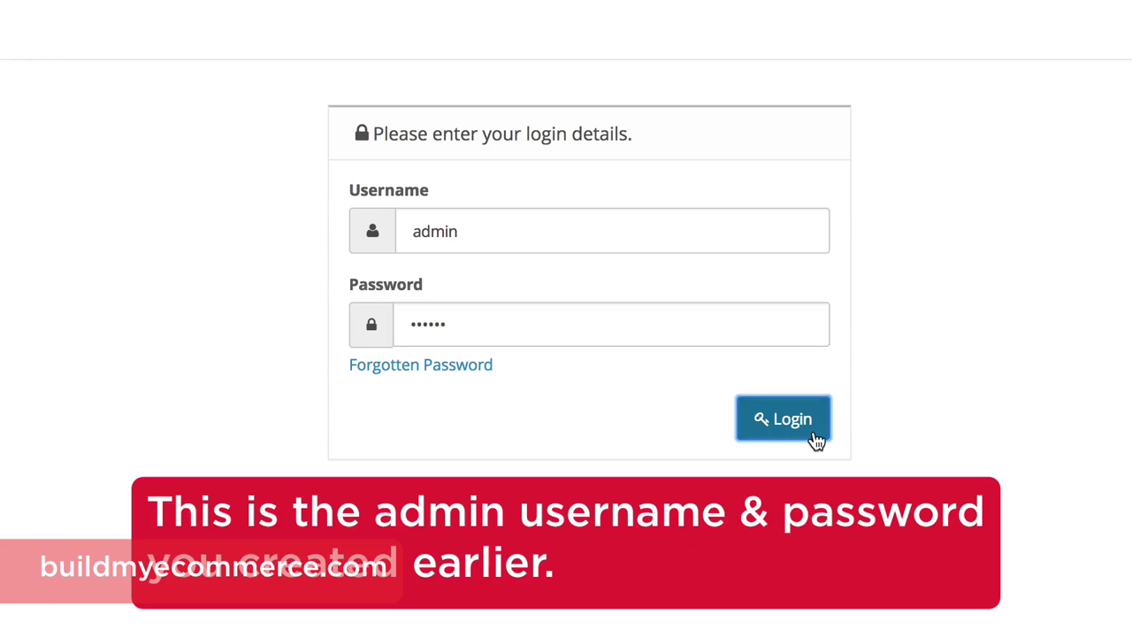
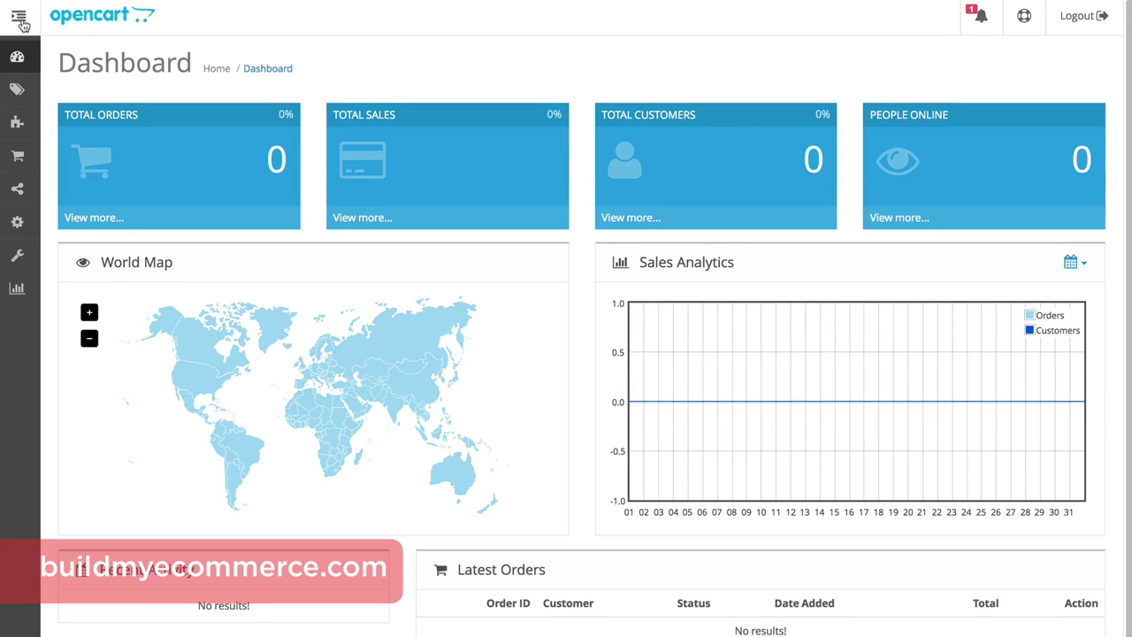
Delete every demo category from Catalog > Categories, clearing the leftover three in a second pass.
click(19, 17)
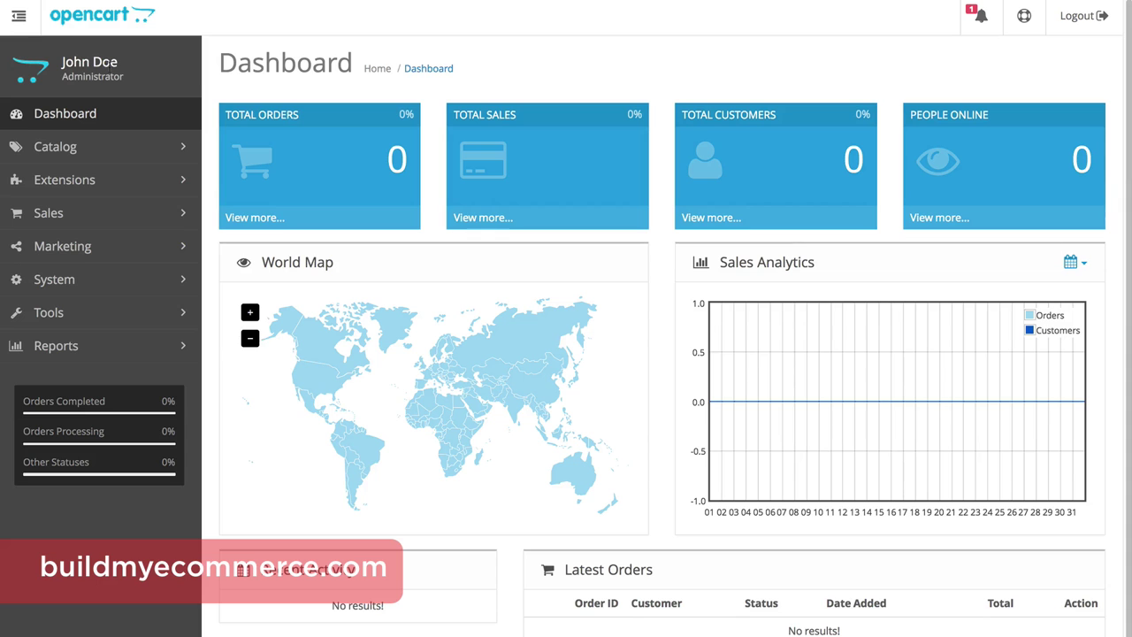
click(136, 145)
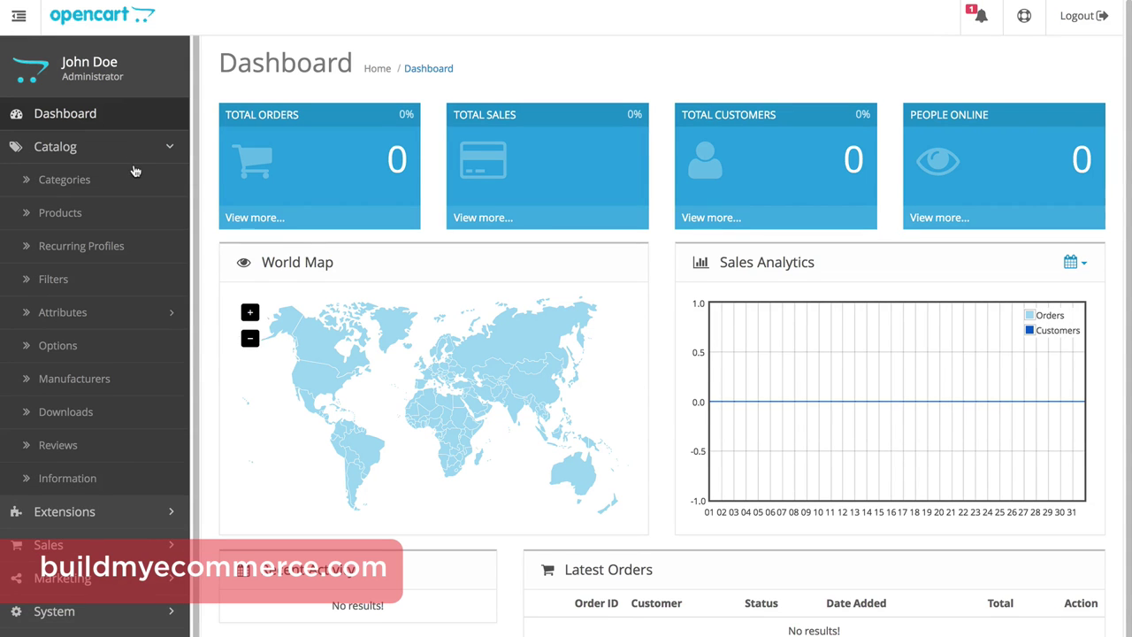
click(134, 182)
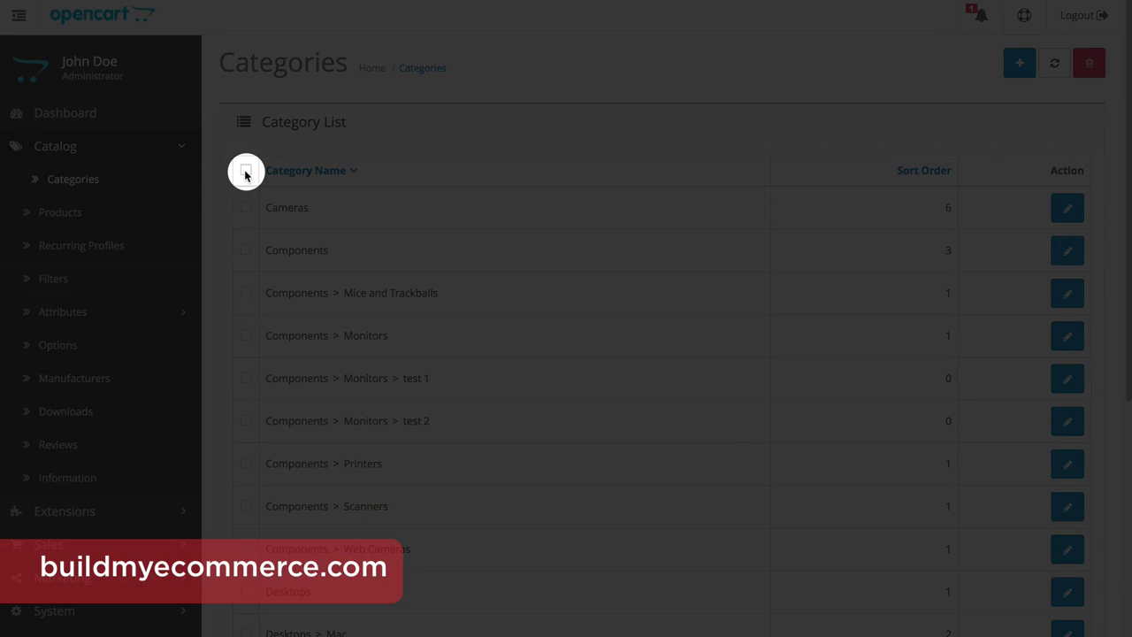
click(246, 171)
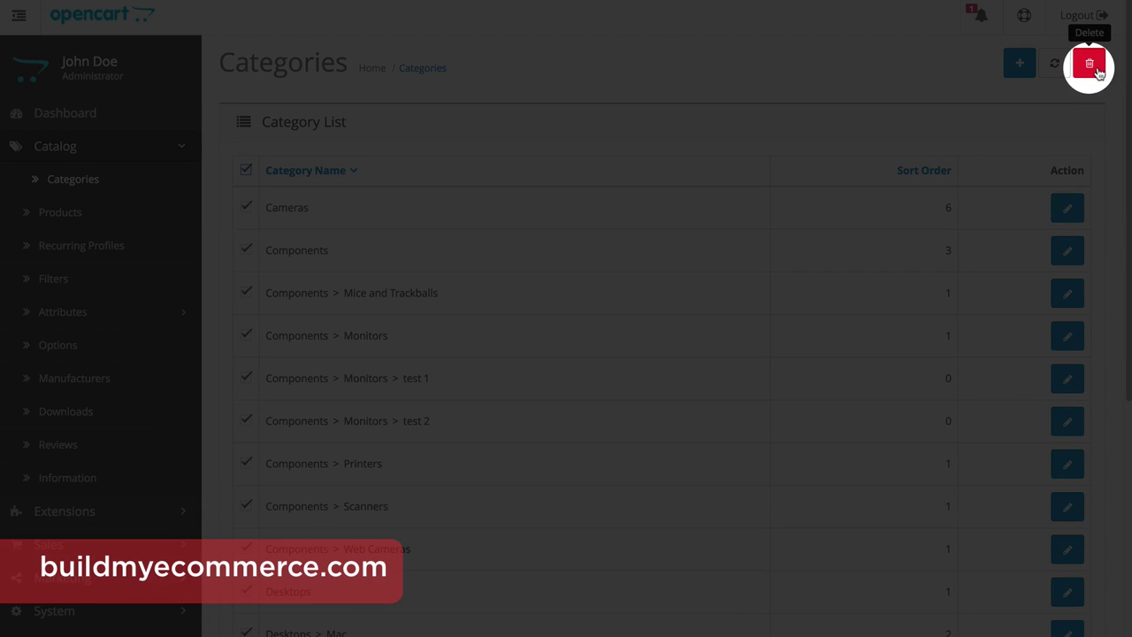
click(1098, 73)
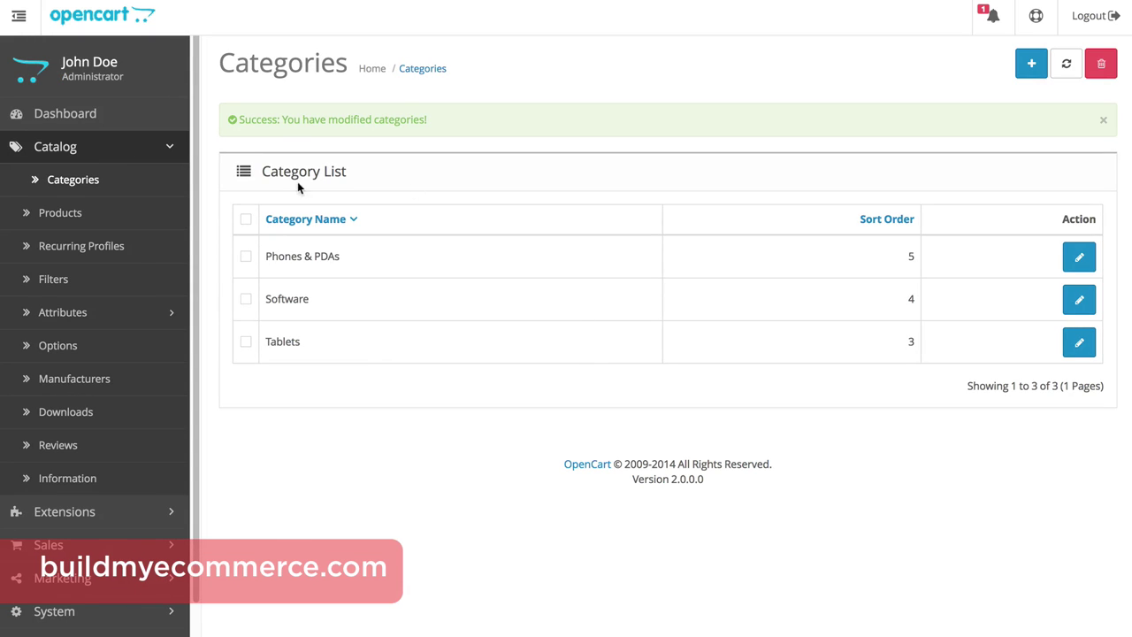
click(246, 219)
click(1109, 71)
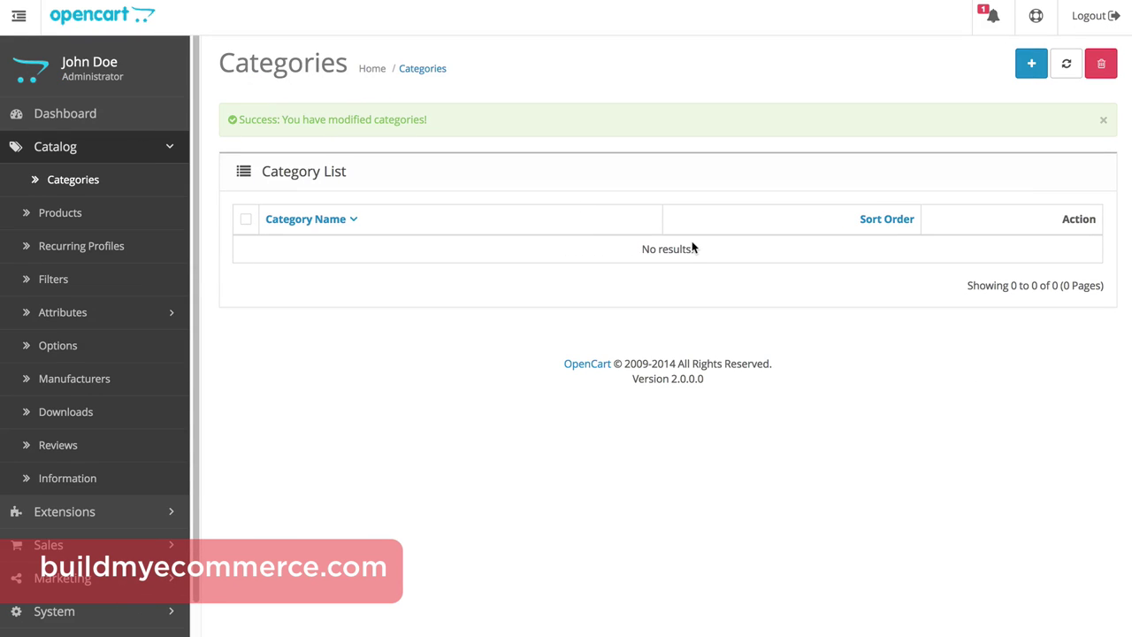
Delete all demo products from the product list.
click(172, 218)
click(246, 345)
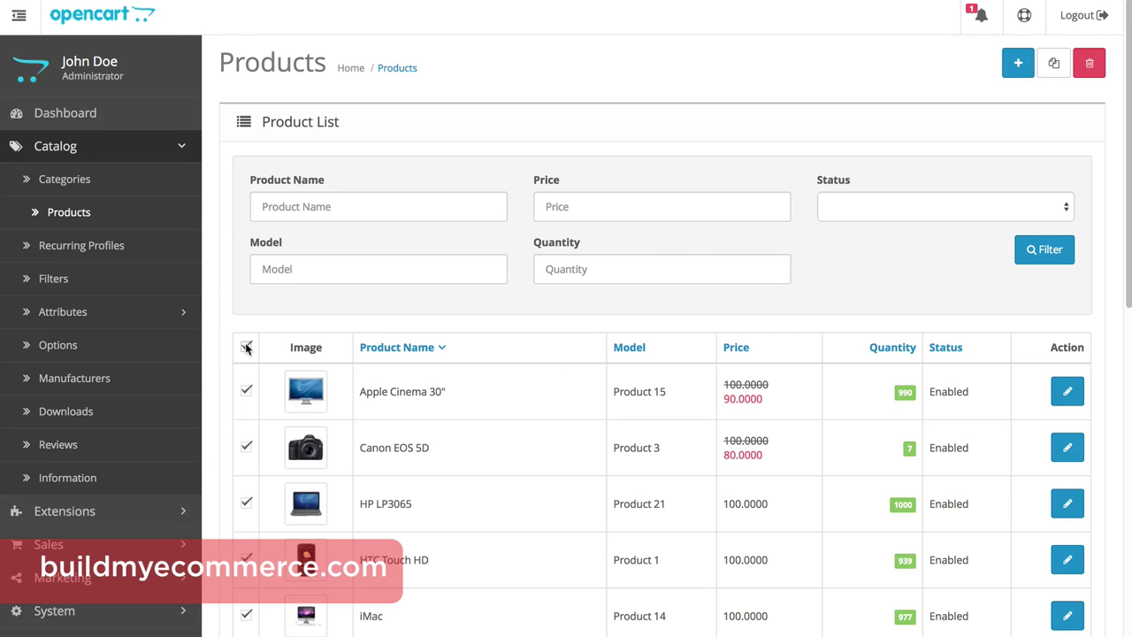
click(1091, 73)
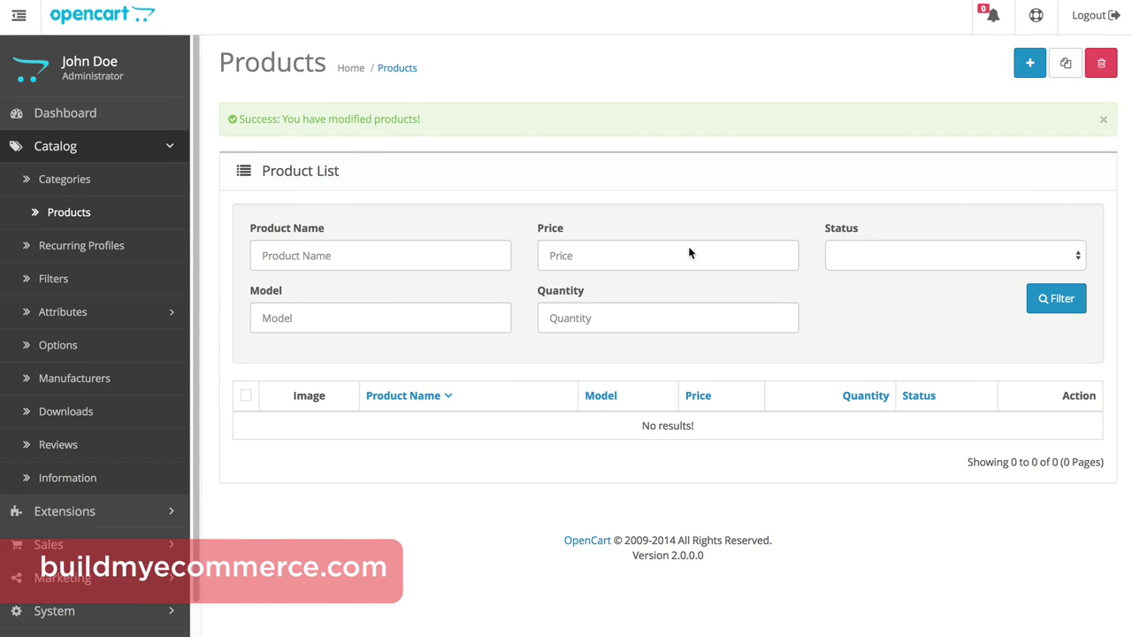
Delete all demo attributes.
click(144, 317)
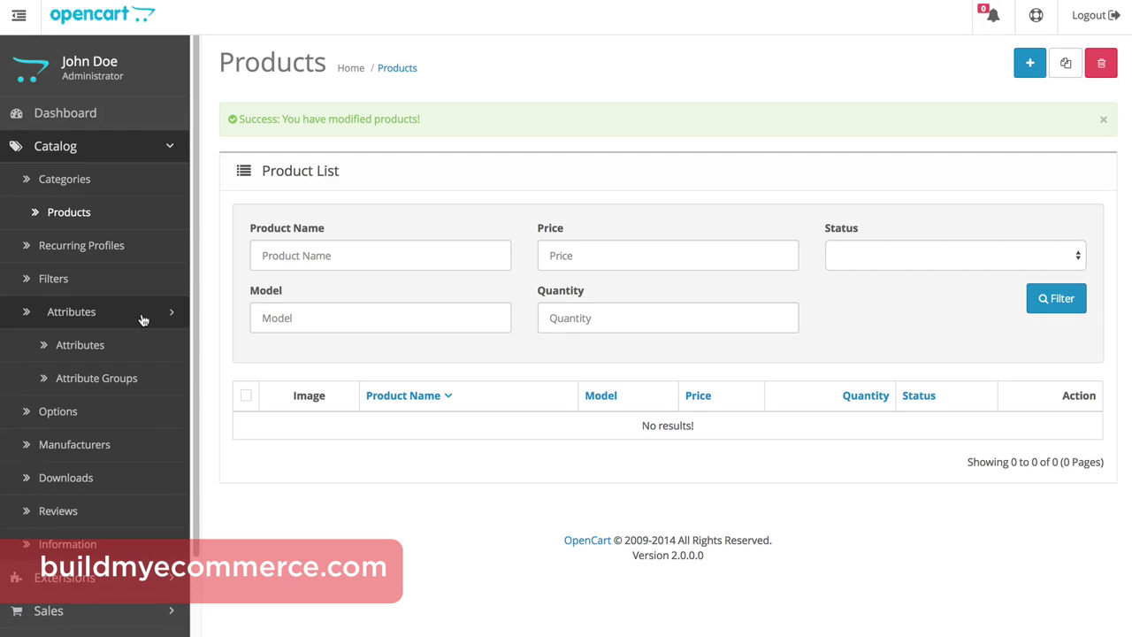
click(139, 346)
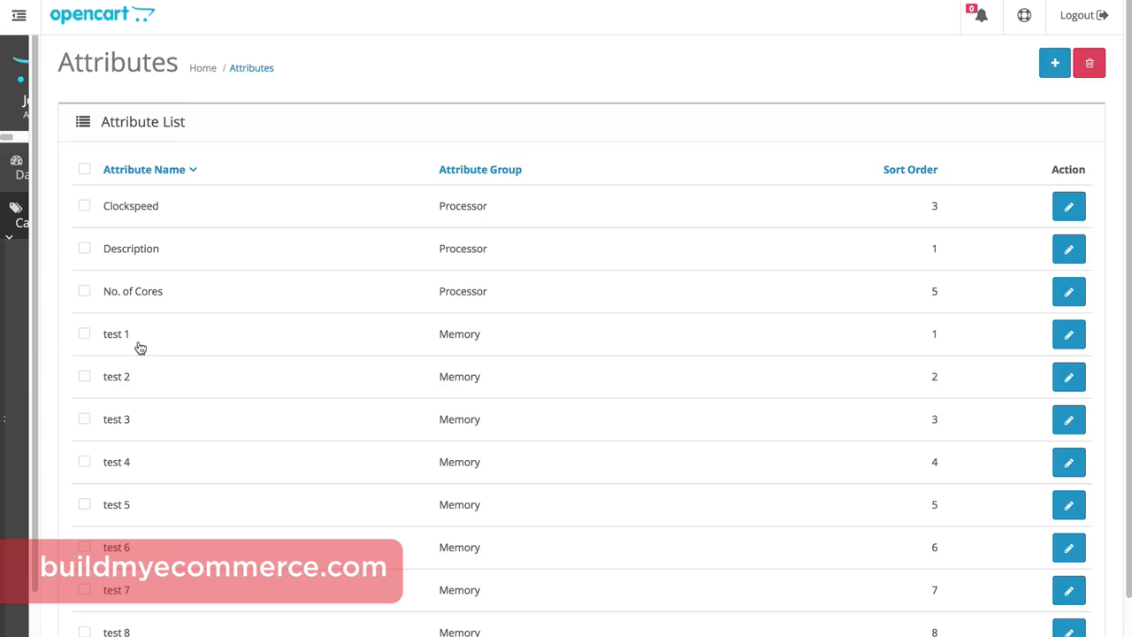
click(245, 169)
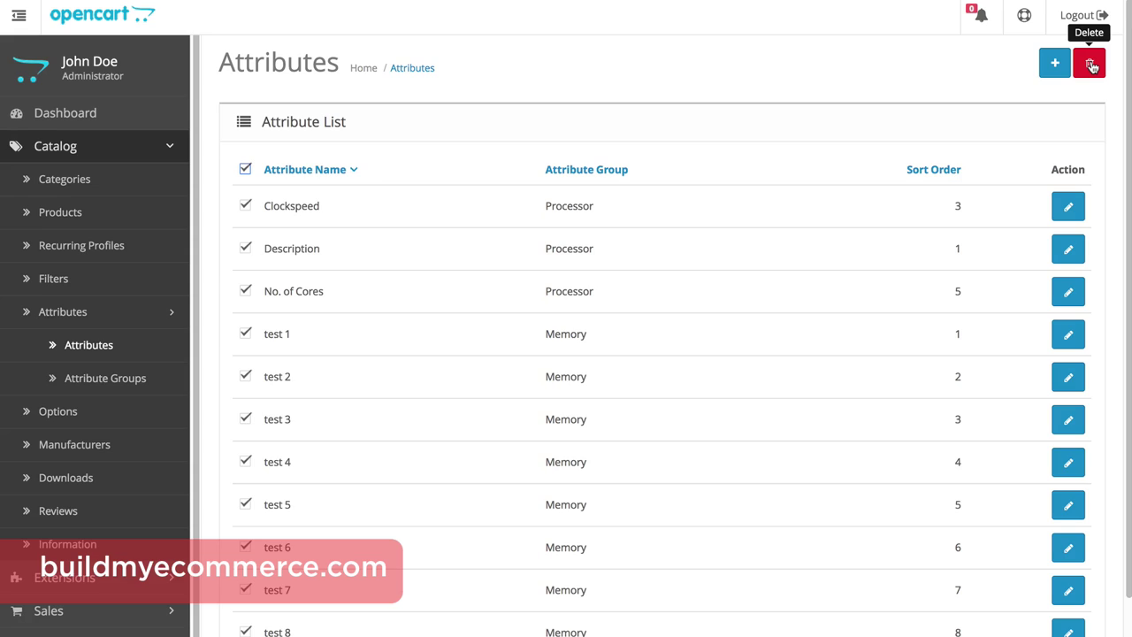
click(1091, 67)
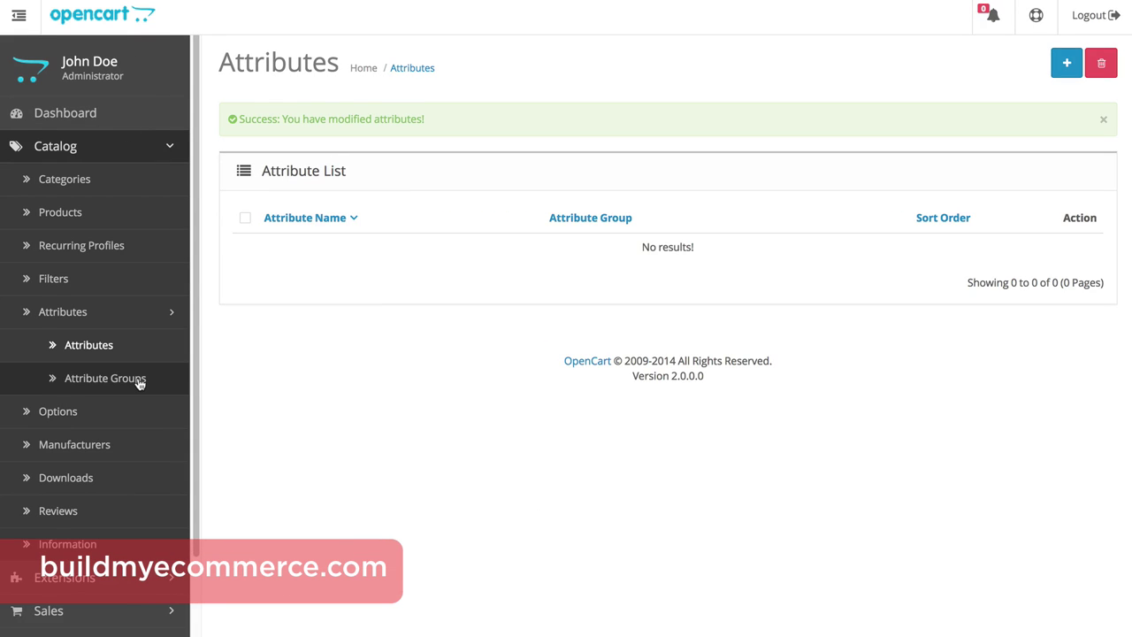
Delete the four attribute groups, then view the live storefront.
click(104, 377)
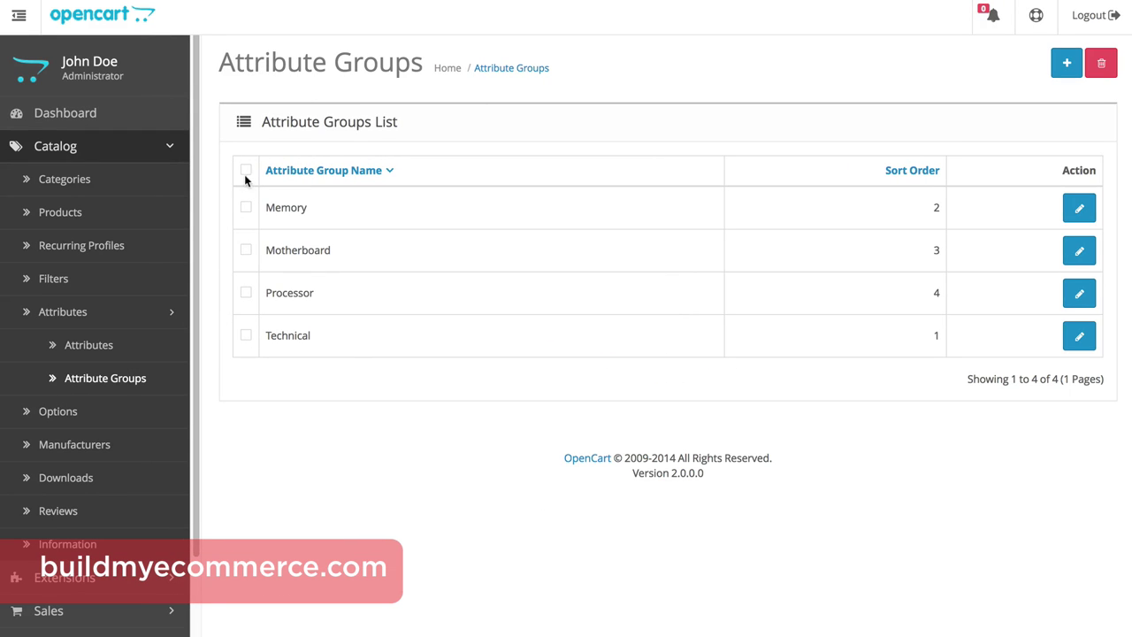
click(246, 171)
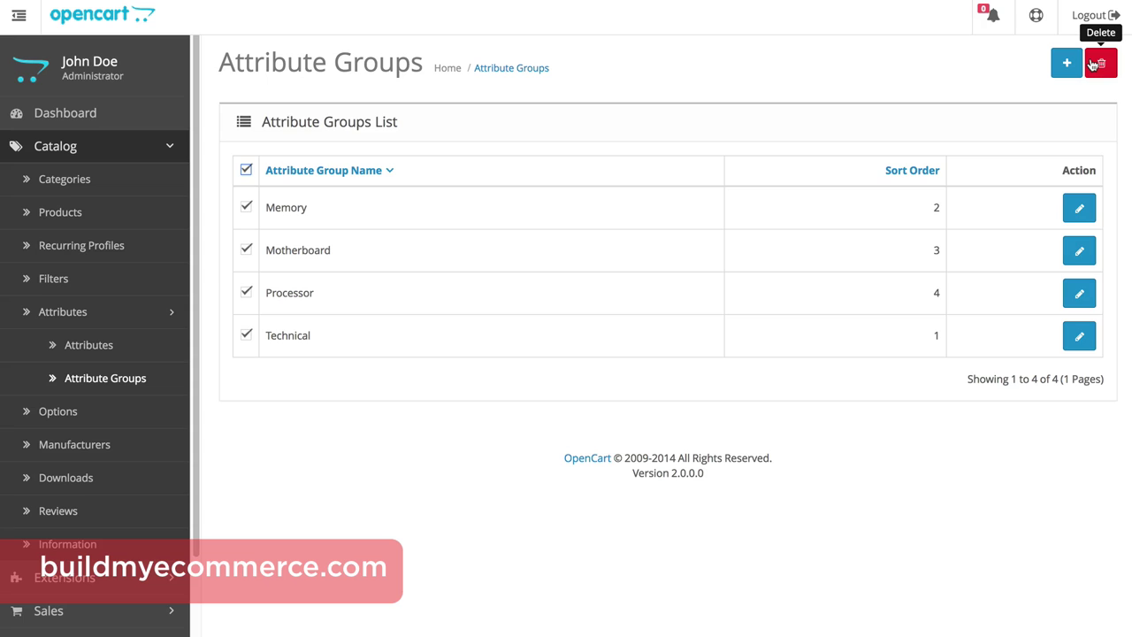
click(1093, 64)
click(690, 243)
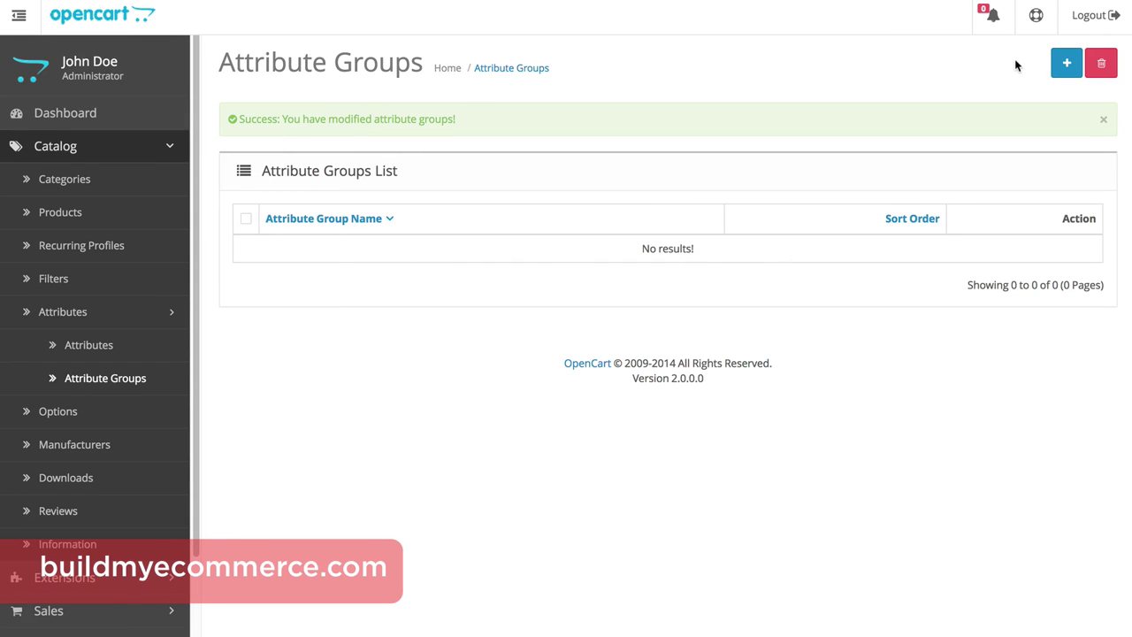
click(1037, 16)
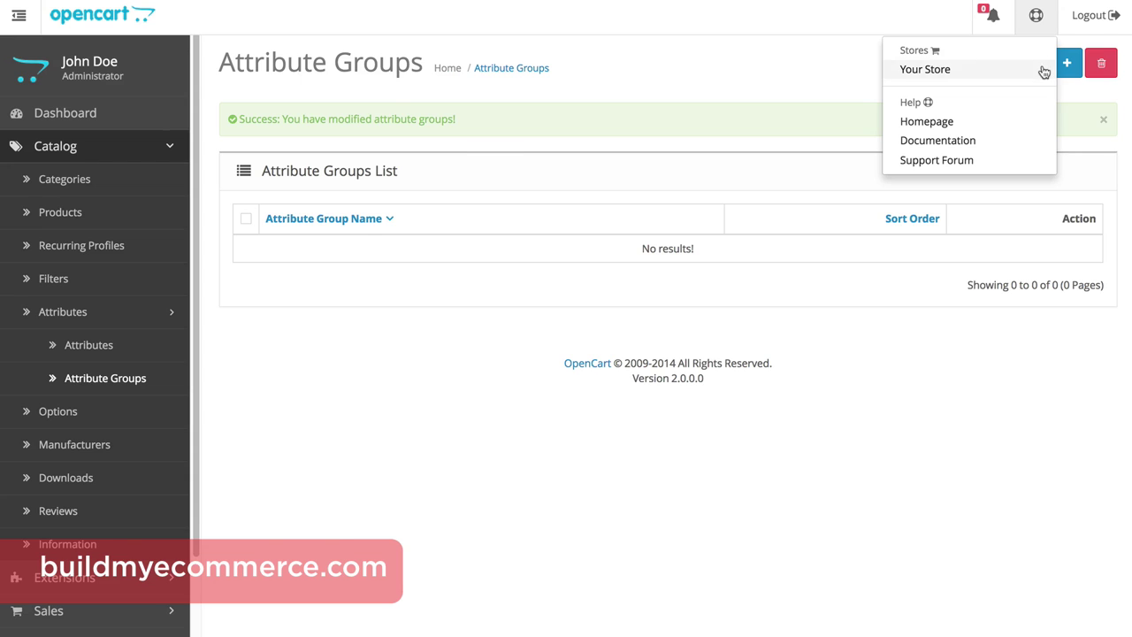
click(1043, 71)
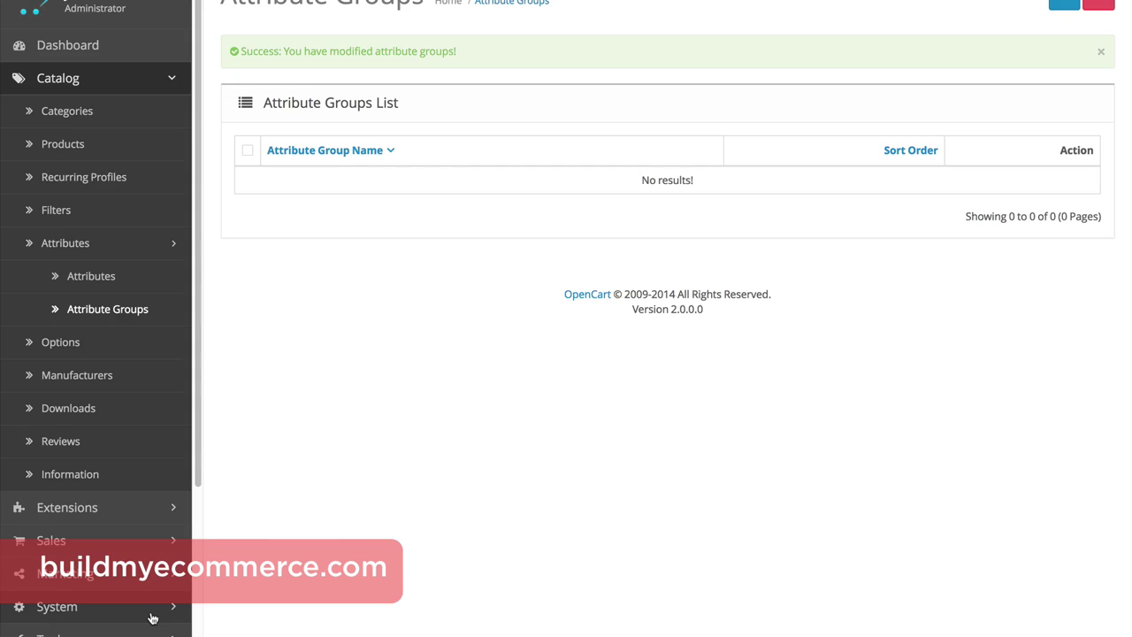
Delete all three demo banners under System > Design > Banners.
click(151, 609)
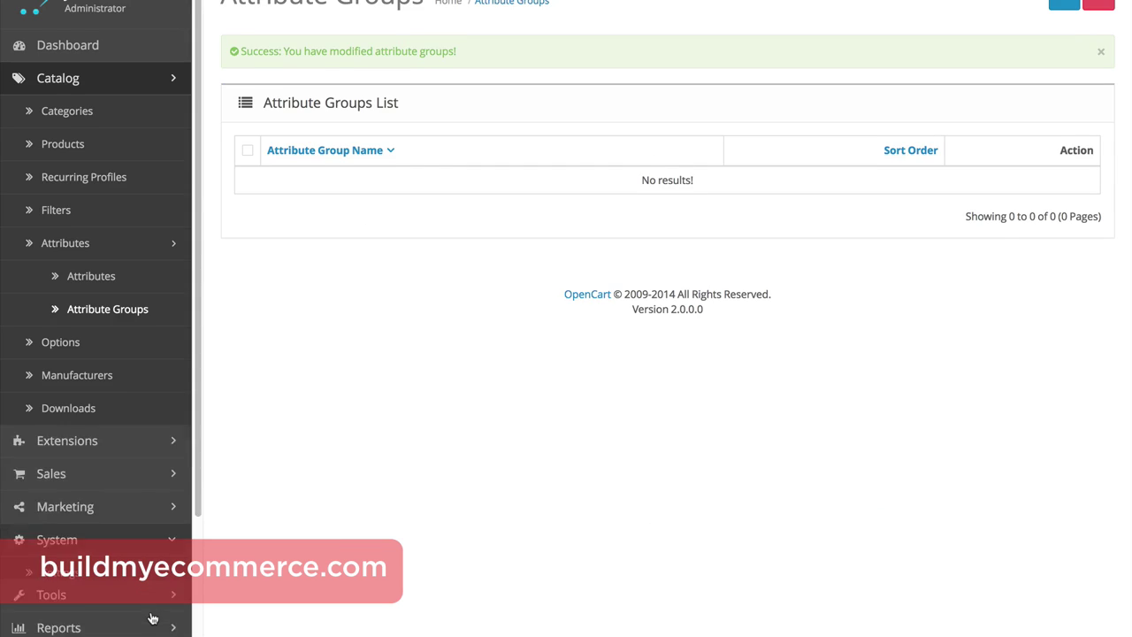
click(147, 361)
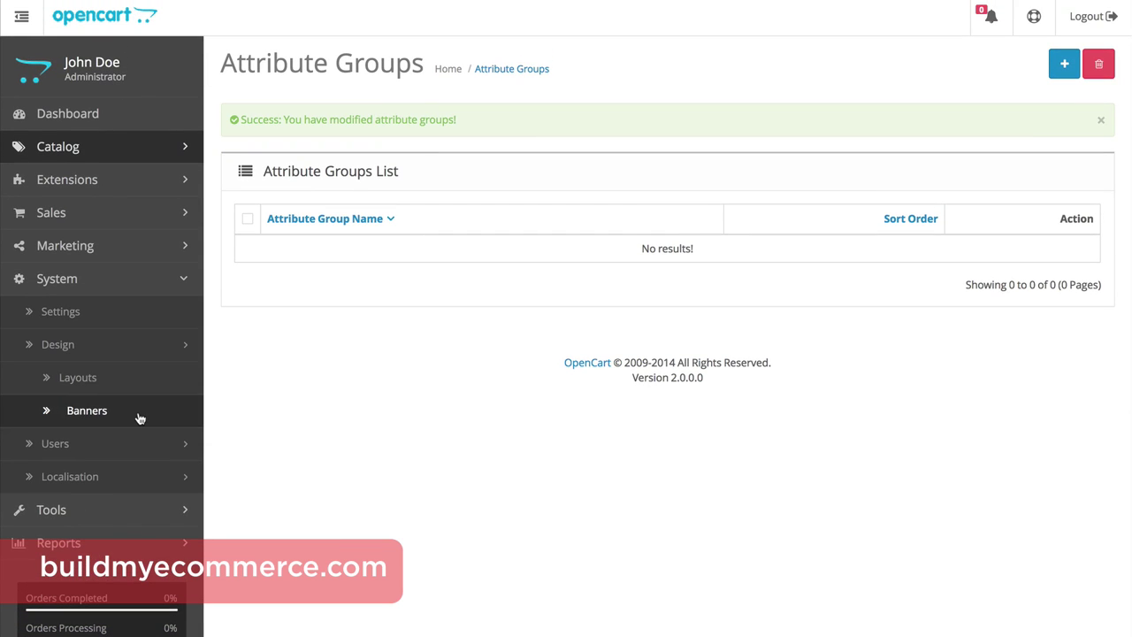
click(139, 412)
click(248, 170)
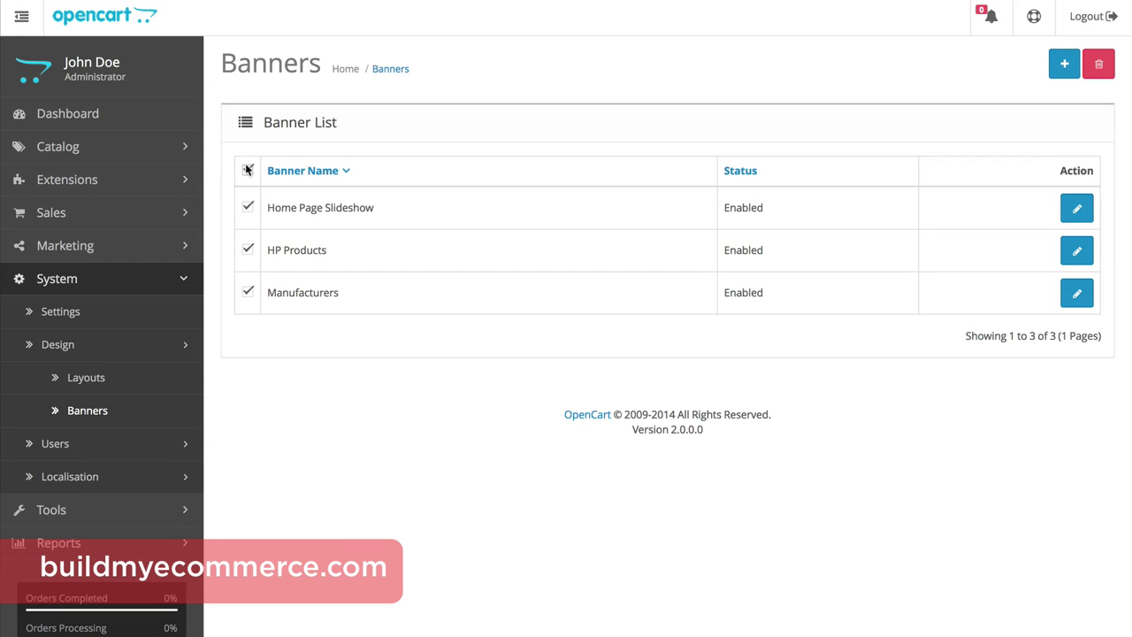
click(1098, 63)
click(684, 248)
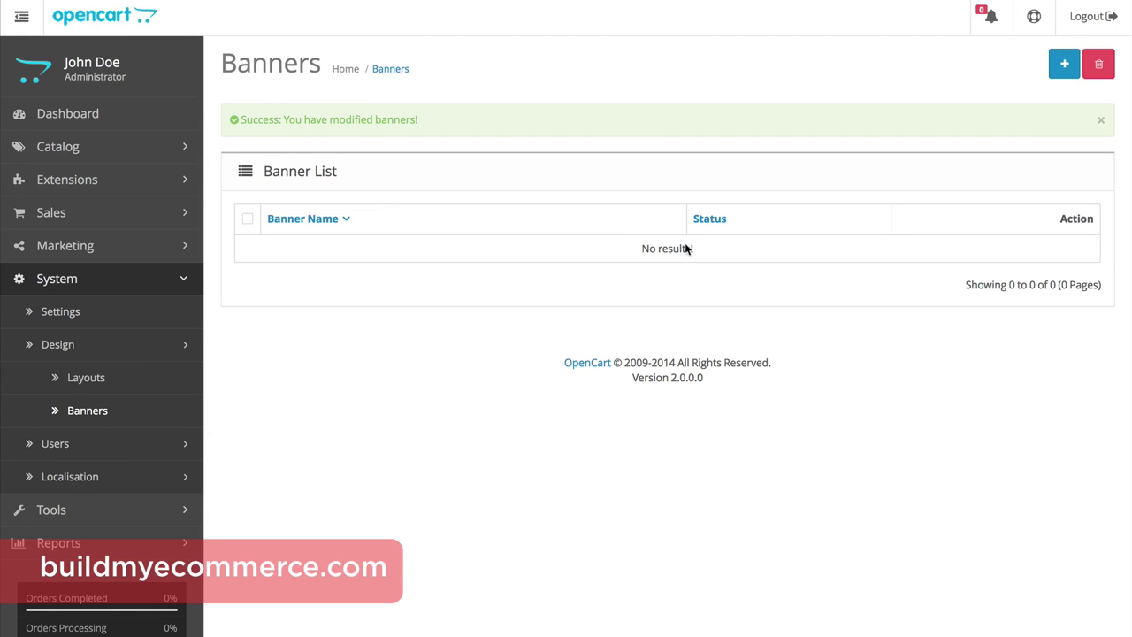
Delete the six demo manufacturers, then view the live storefront.
click(145, 147)
click(152, 384)
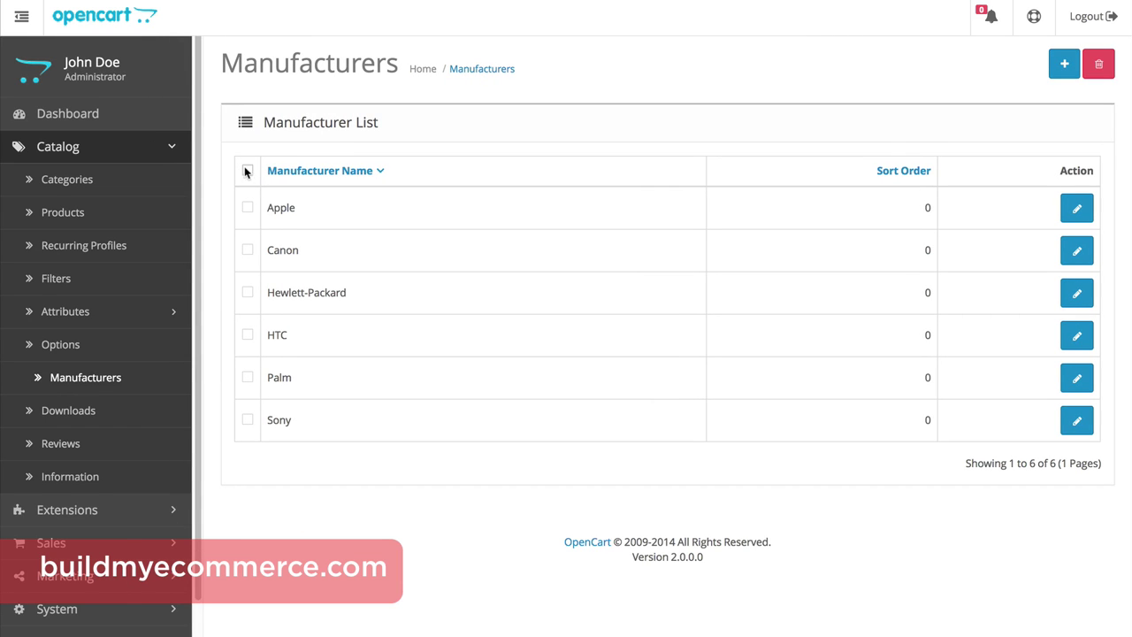
click(247, 170)
click(1098, 64)
click(699, 242)
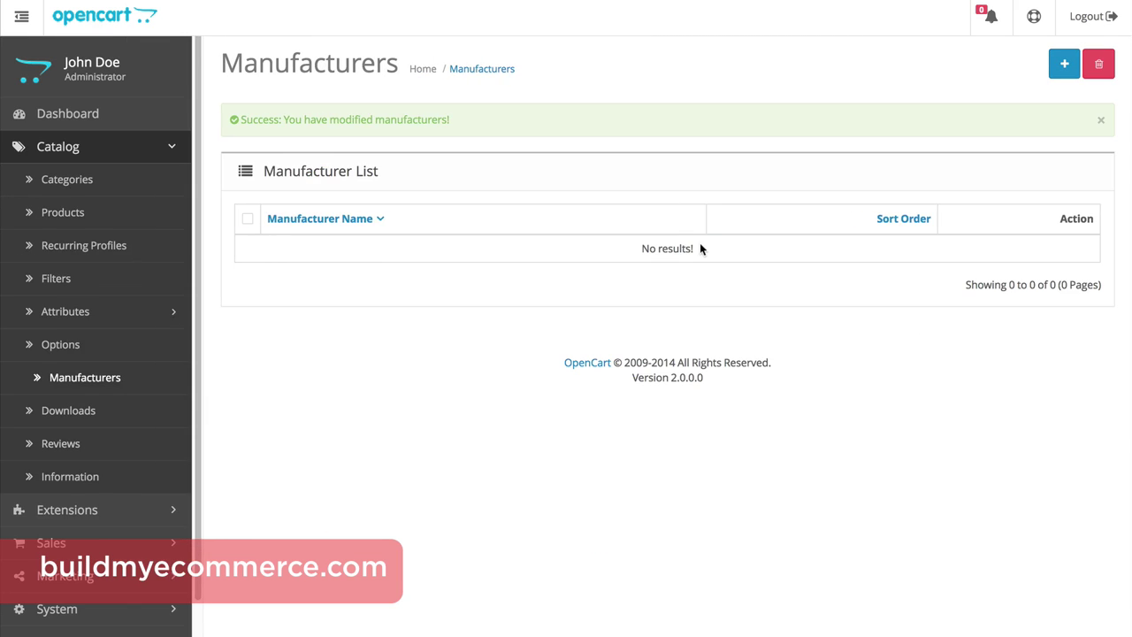
click(1042, 25)
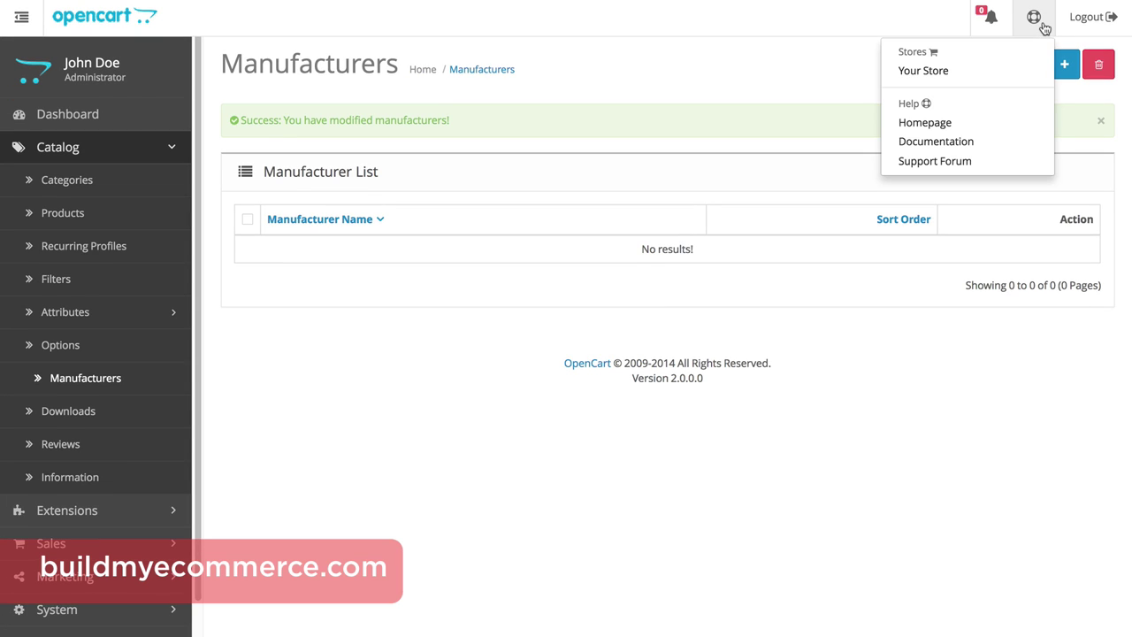
click(1027, 78)
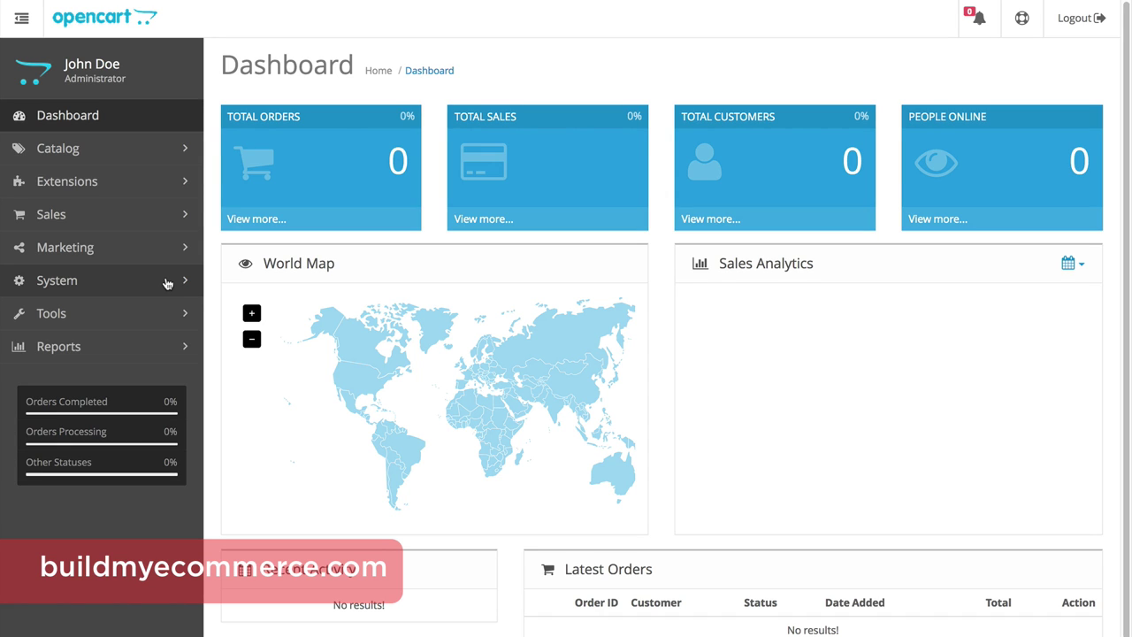
Open the default store's settings for editing.
click(165, 281)
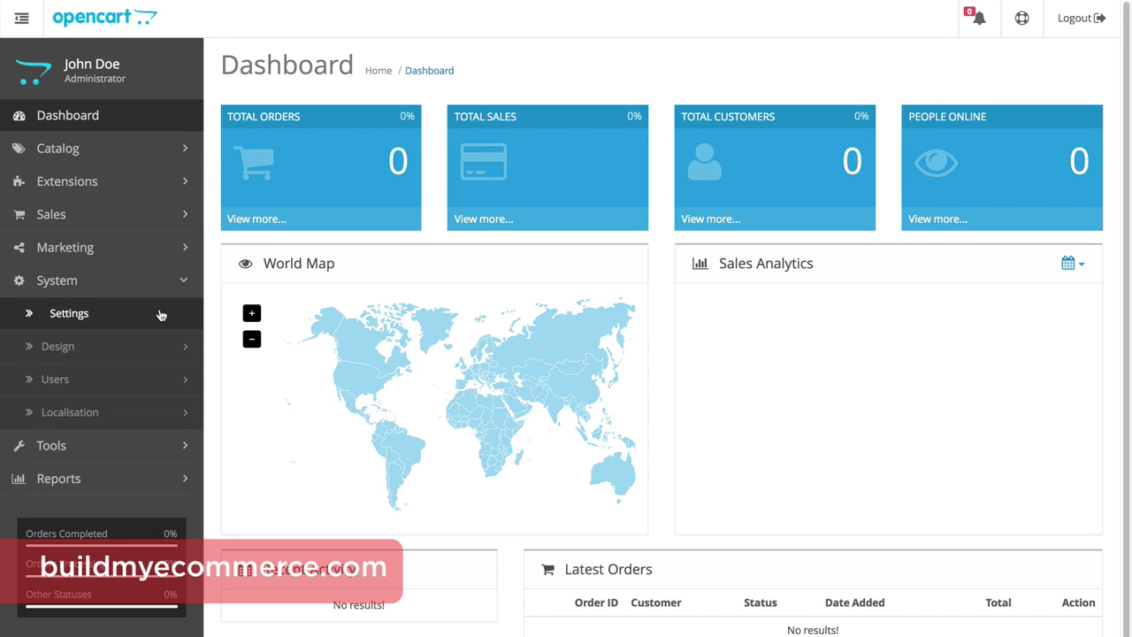
click(161, 315)
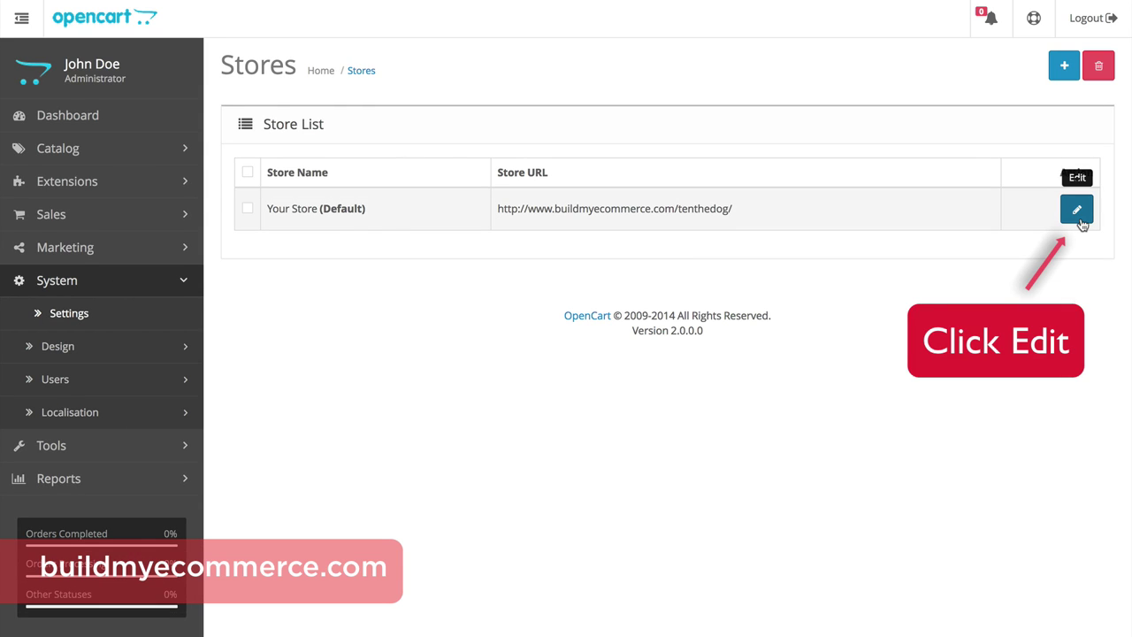
click(1076, 210)
scroll(847, 96, down, 2)
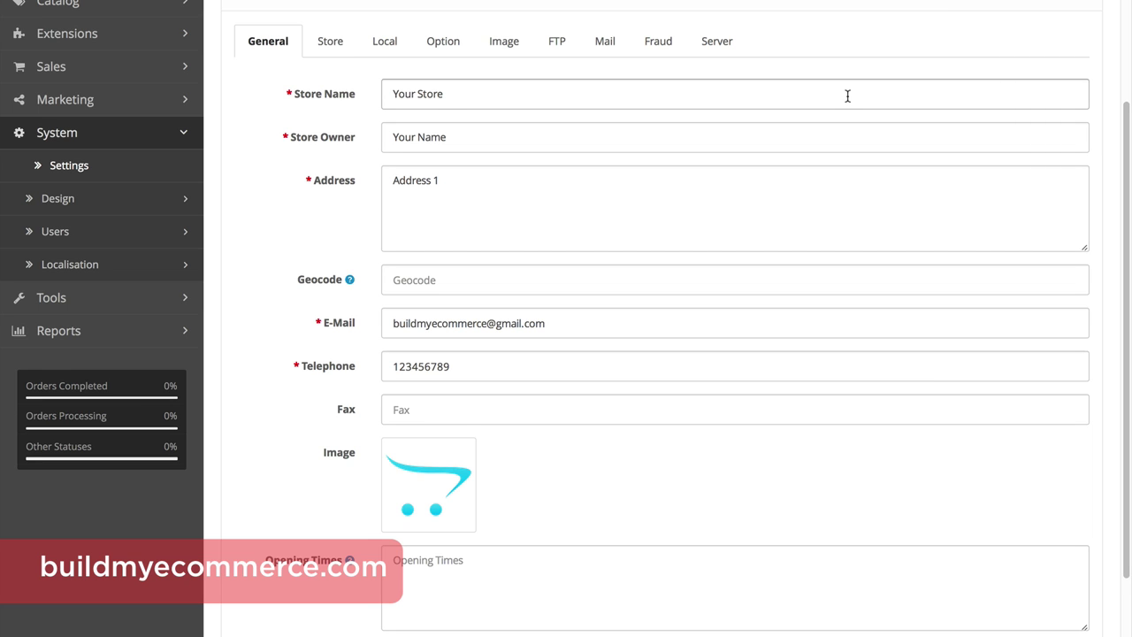
Rename the store to 'Ten the Dog' and fill in the store owner.
triple_click(847, 95)
key(BackSpace)
text(Ten the Dog)
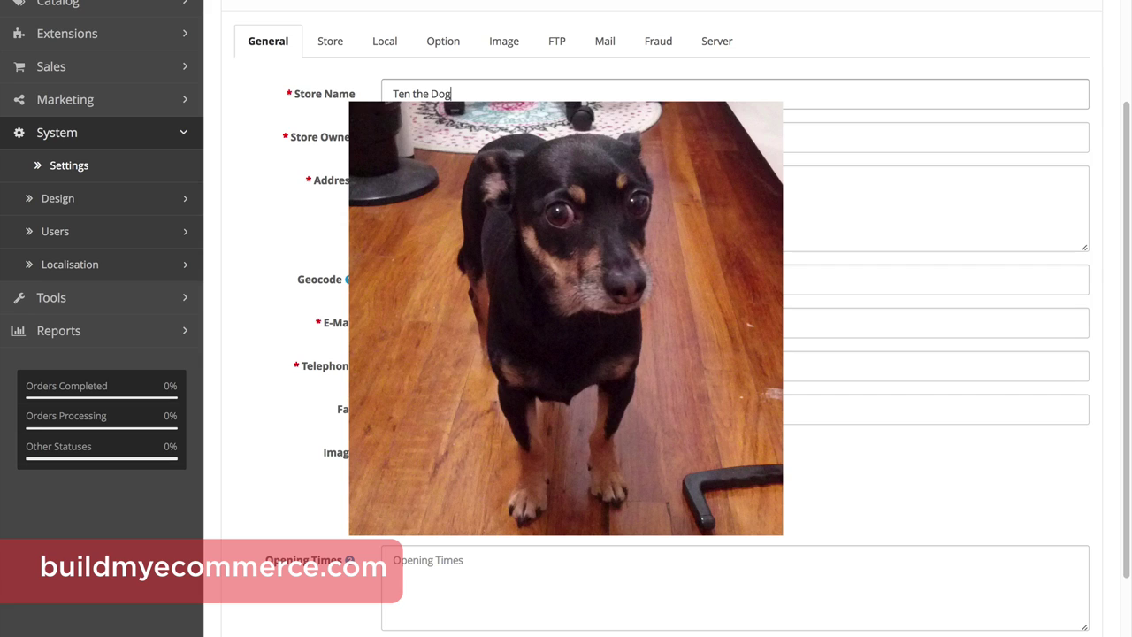
click(884, 138)
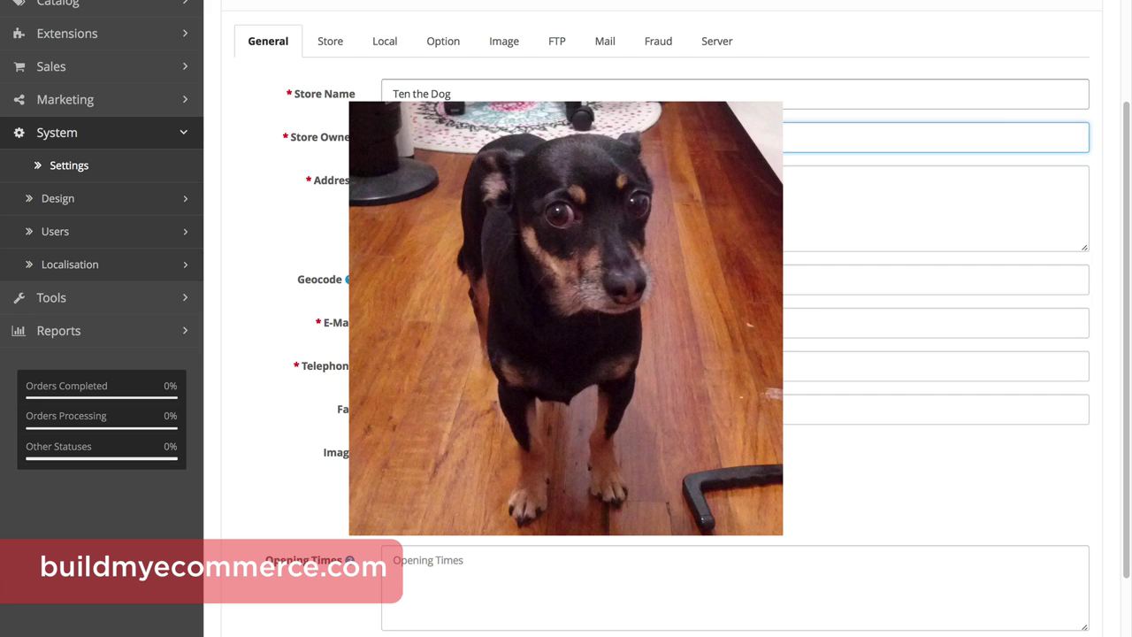
text(Ten)
Paste the new store address, break it onto two lines, and save the settings.
click(394, 180)
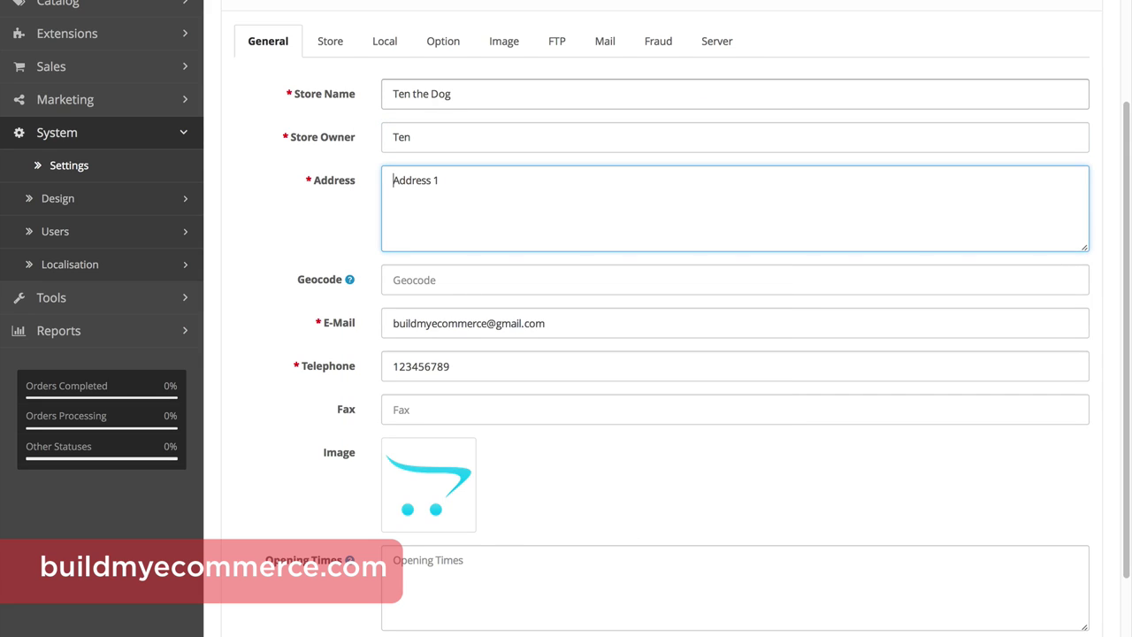
key(super+a)
text(350 5th Ave, New York, NY 10118)
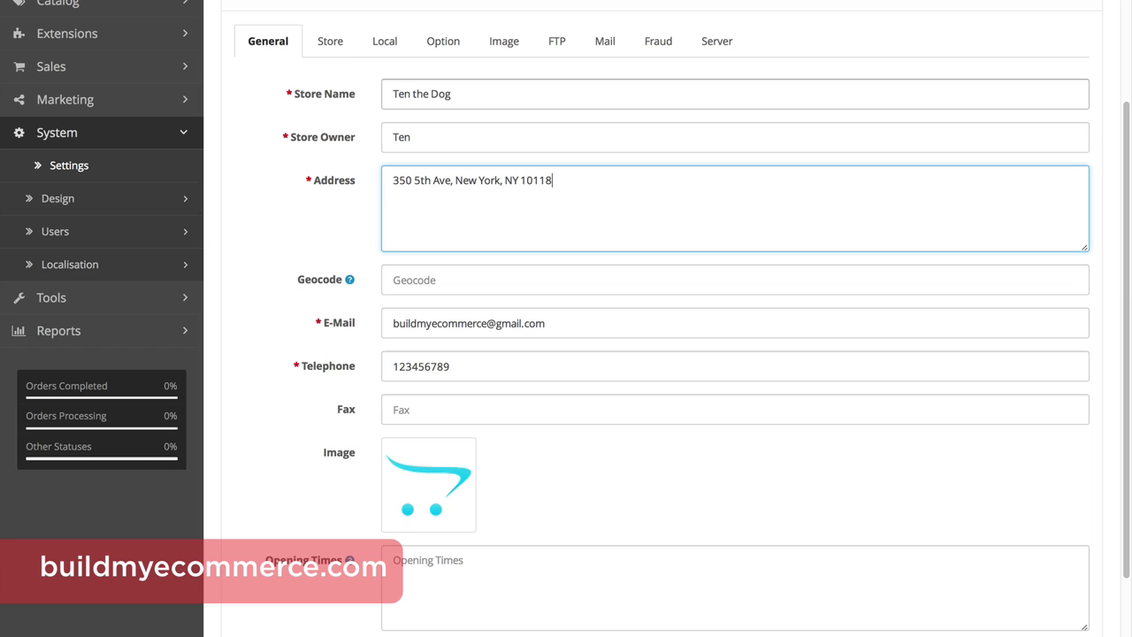
click(454, 181)
key(Return)
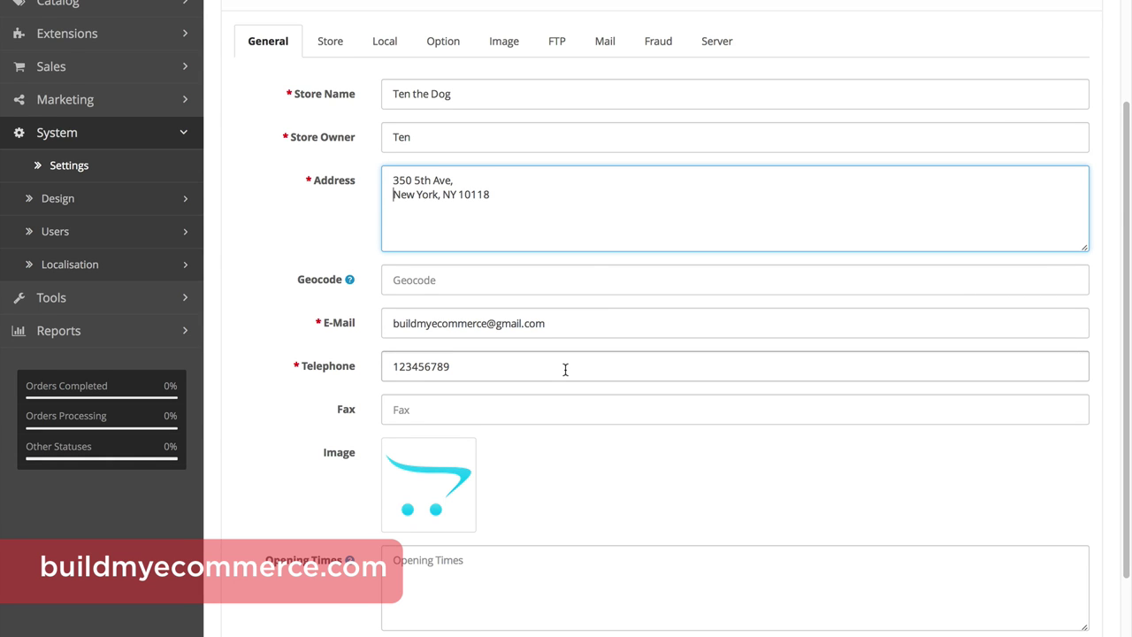
scroll(565, 369, up, 3)
click(1049, 69)
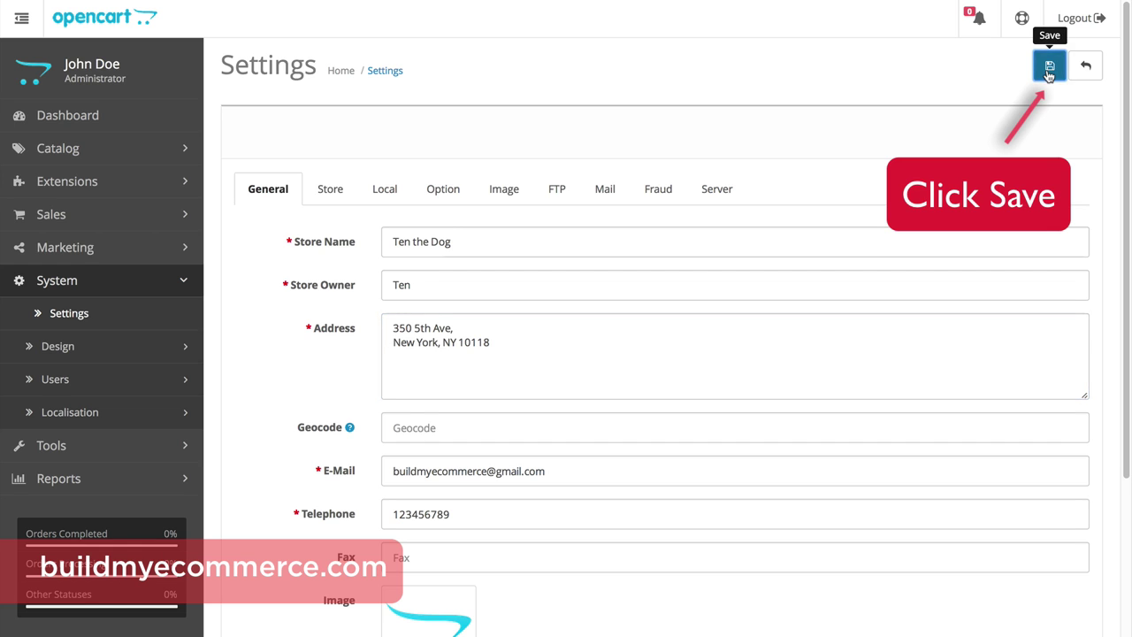
Open the Ten the Dog storefront's Contact Us page to check the address.
click(1035, 18)
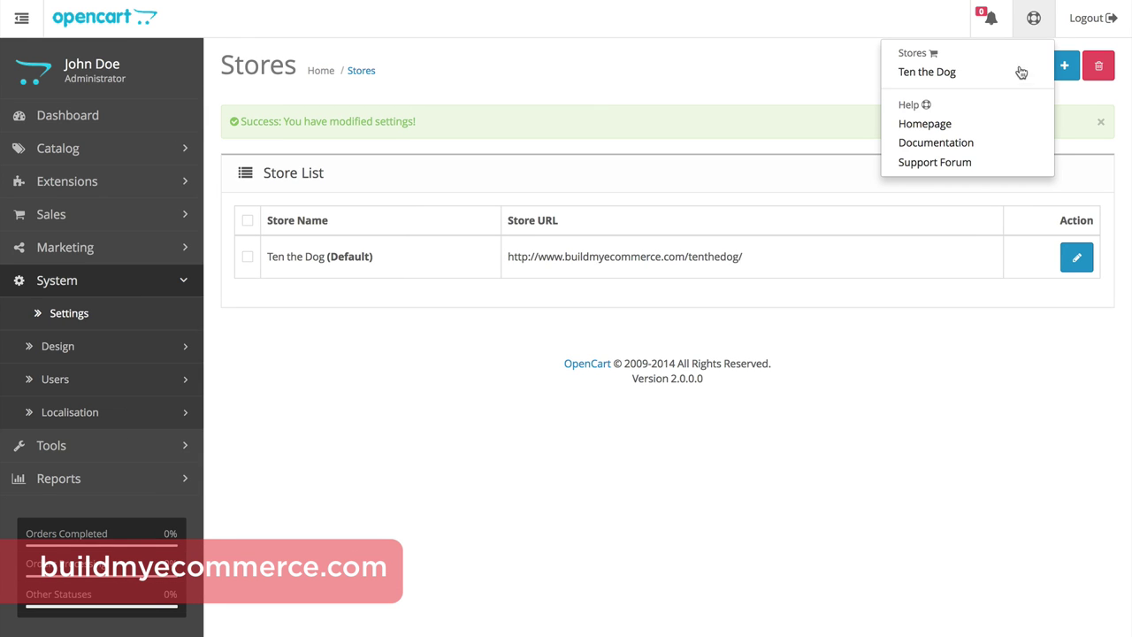
click(926, 72)
scroll(498, 490, down, 3)
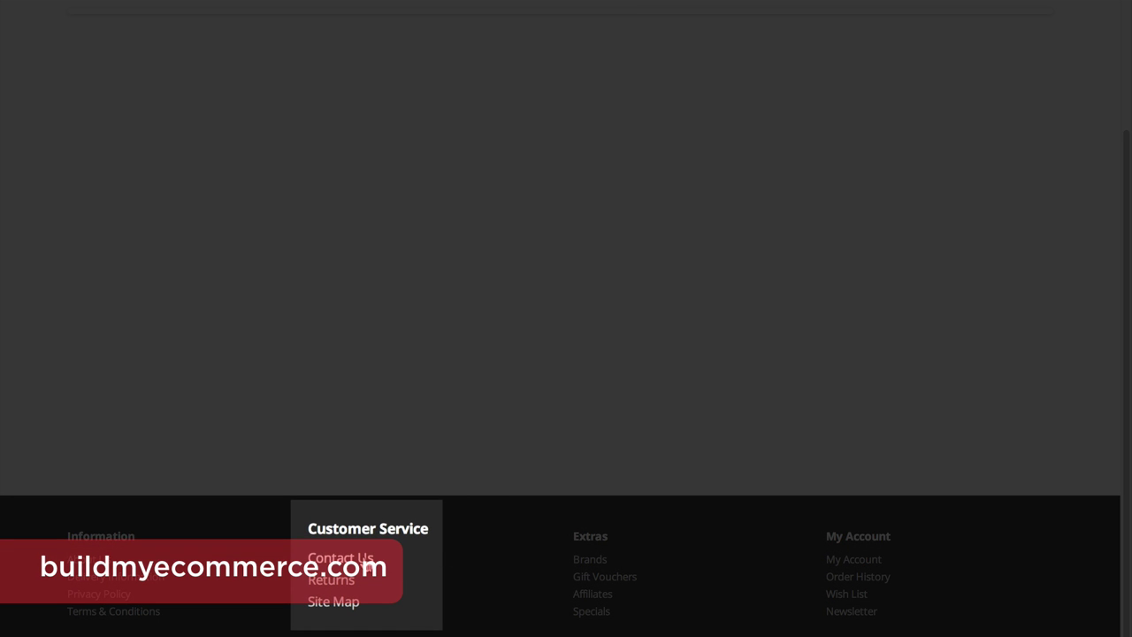
click(365, 563)
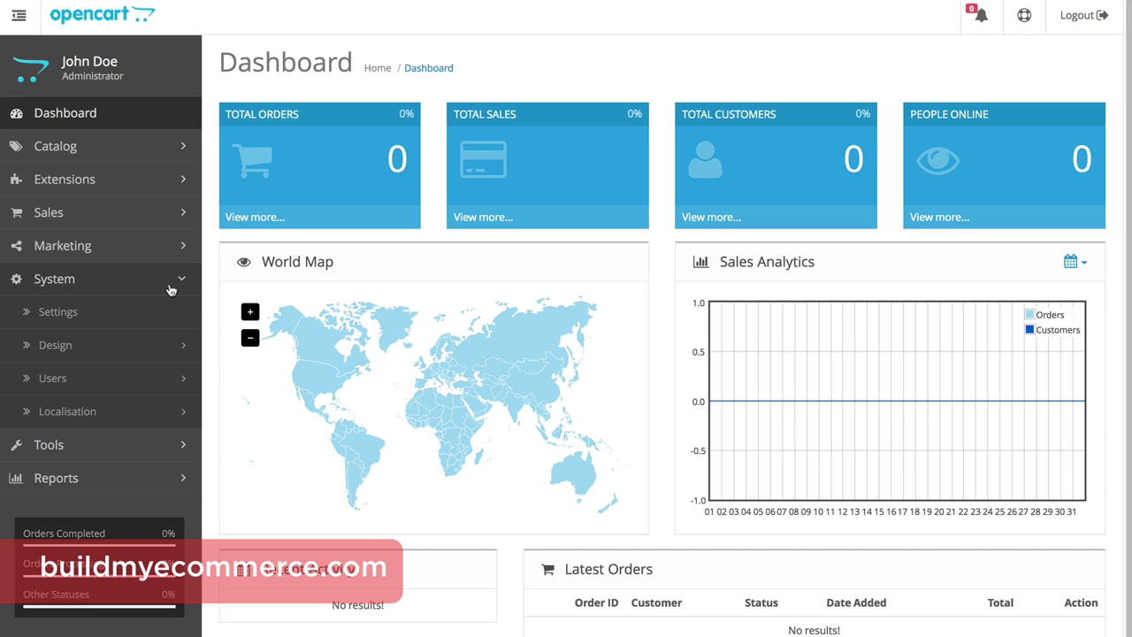
Reopen the Ten the Dog store settings on the Store tab's meta fields.
click(161, 323)
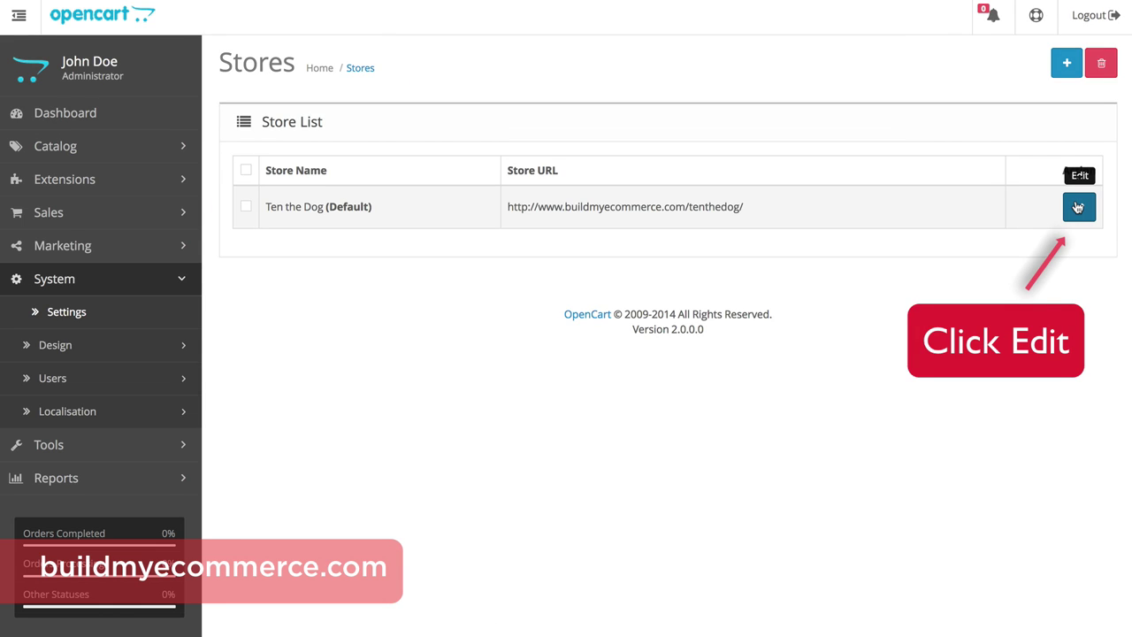
click(1077, 207)
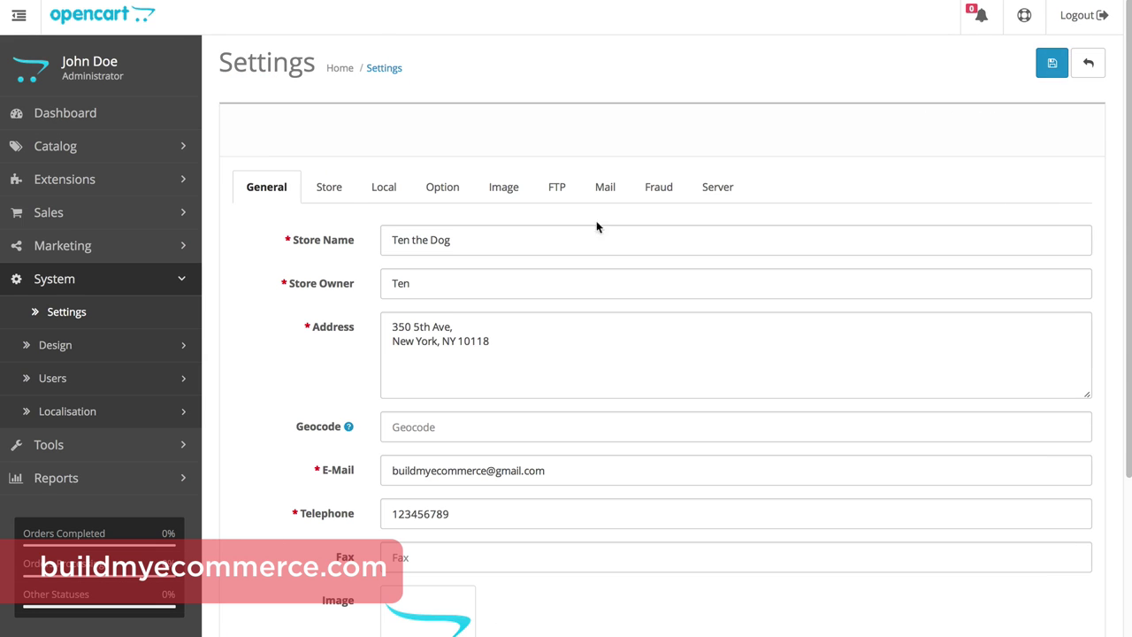
click(327, 189)
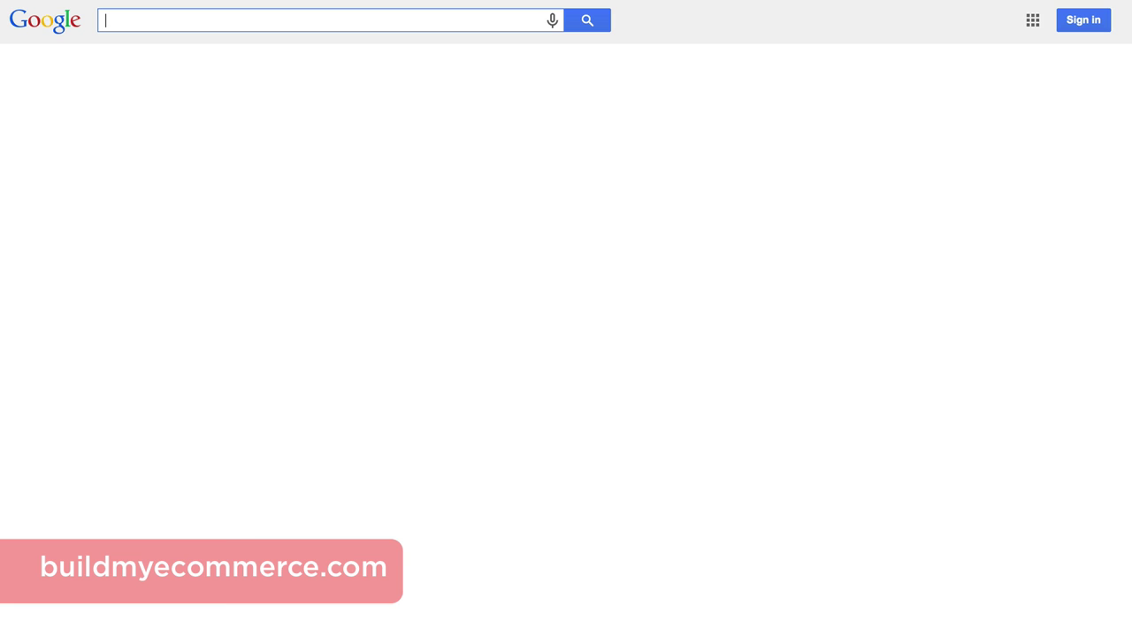
Search Google for 'petco.co', then select the 'Your Store' meta title in OpenCart.
text(petco.co)
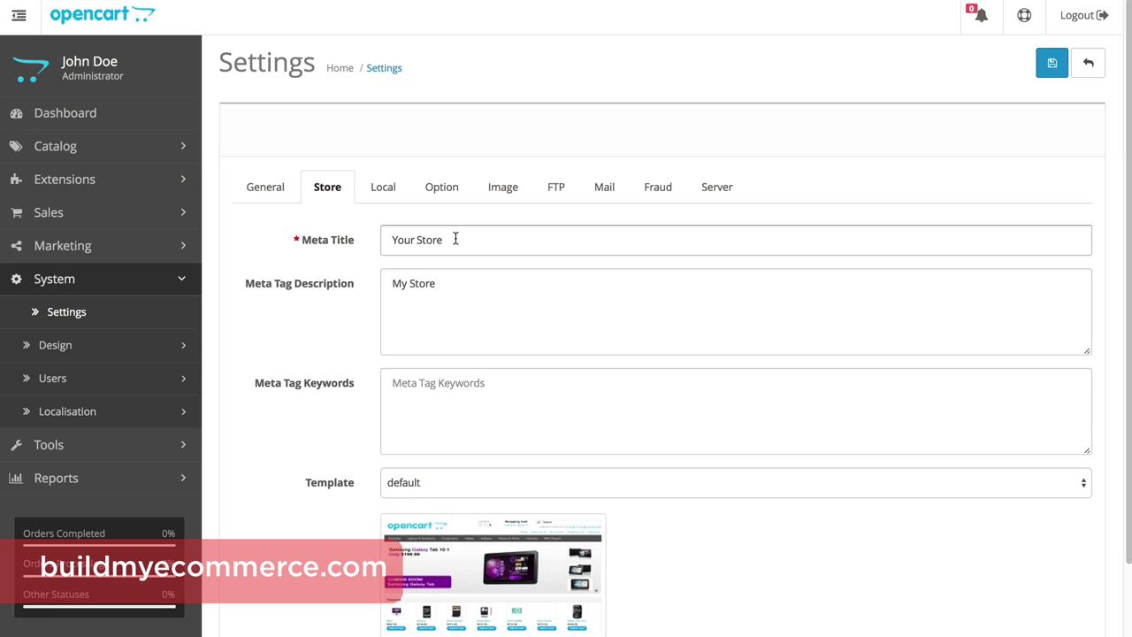
drag(452, 239, 310, 247)
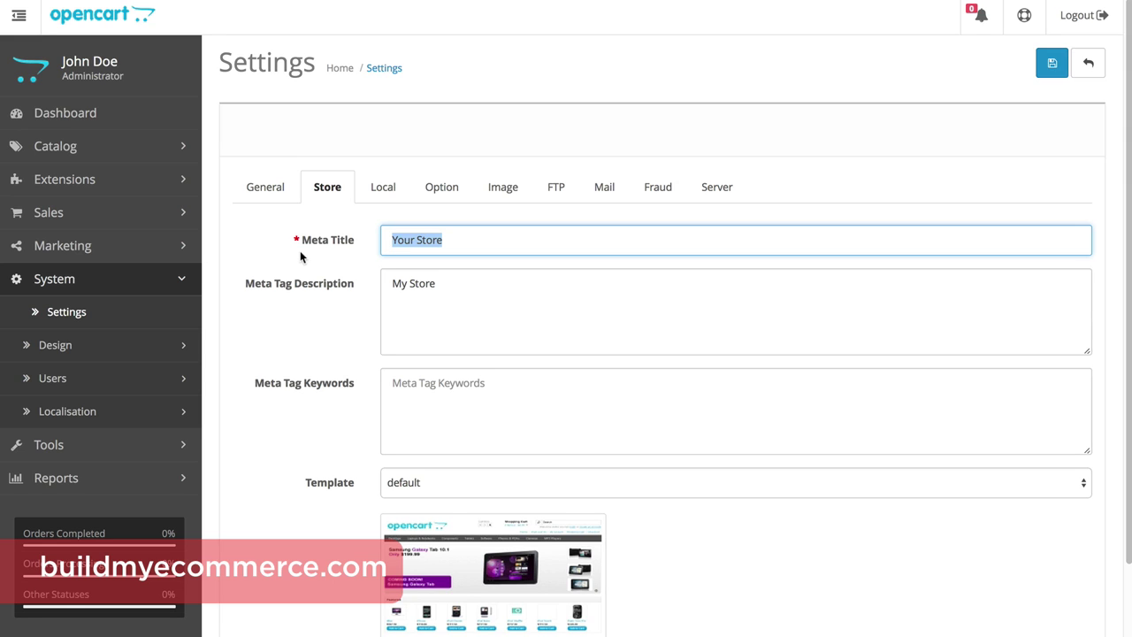
Paste the tenthedog.com meta title and replace 'My Store' with the dog-supplies meta description.
text(tenthedog.com | Dog Supplies, Dog Food, and Dog Products)
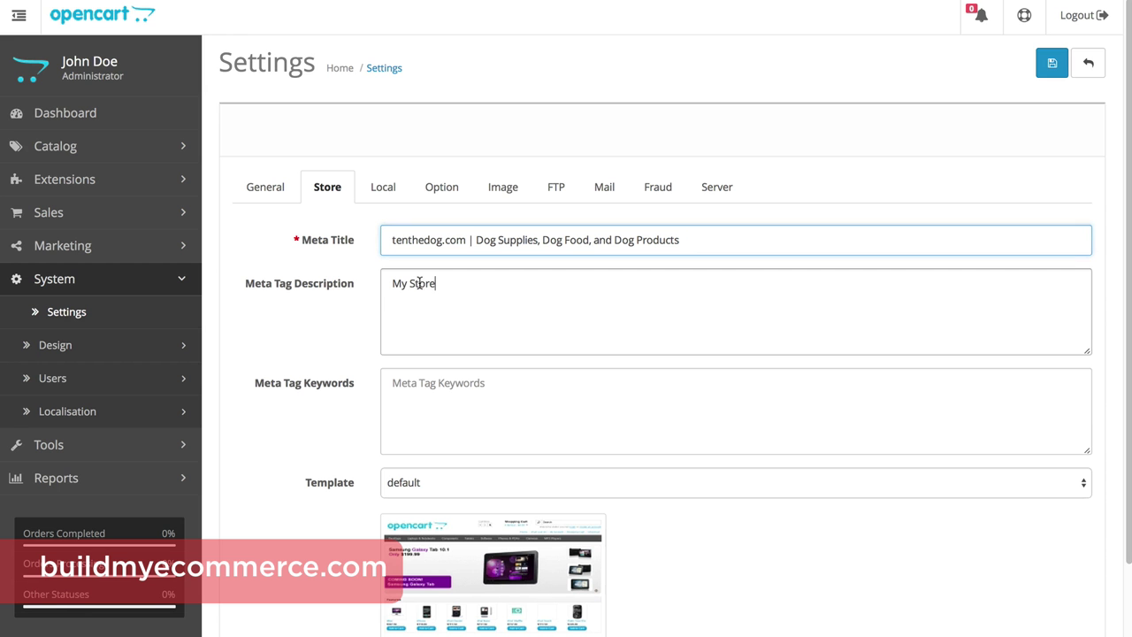
drag(438, 285, 367, 322)
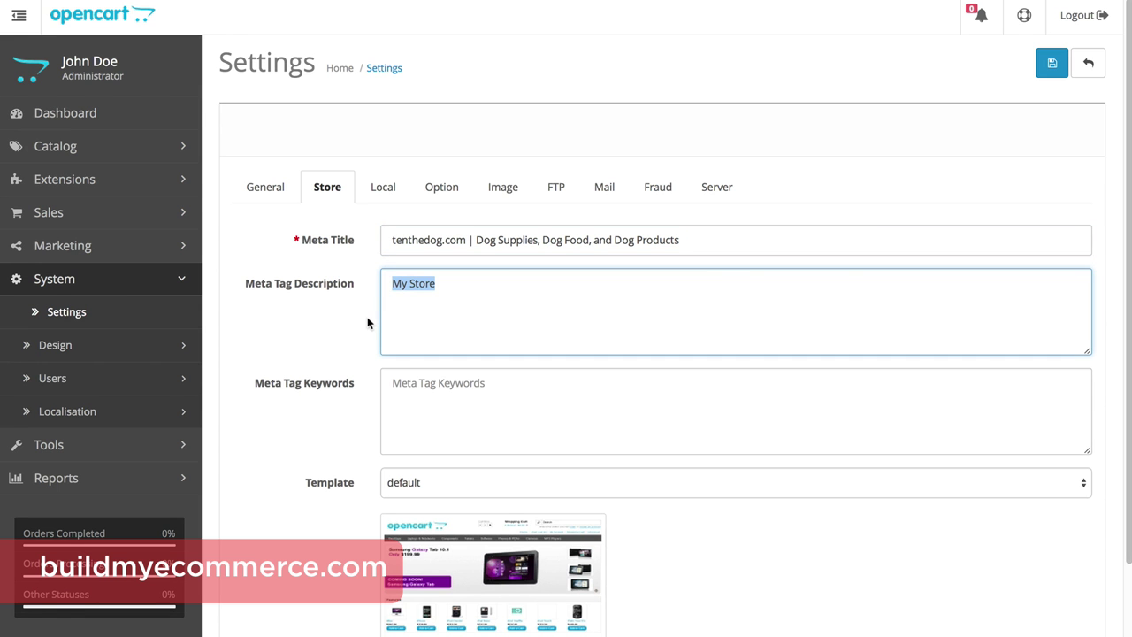
text(Ten the Dog offers a variety of dog supplies and dog food. Shop online now for your dog products.)
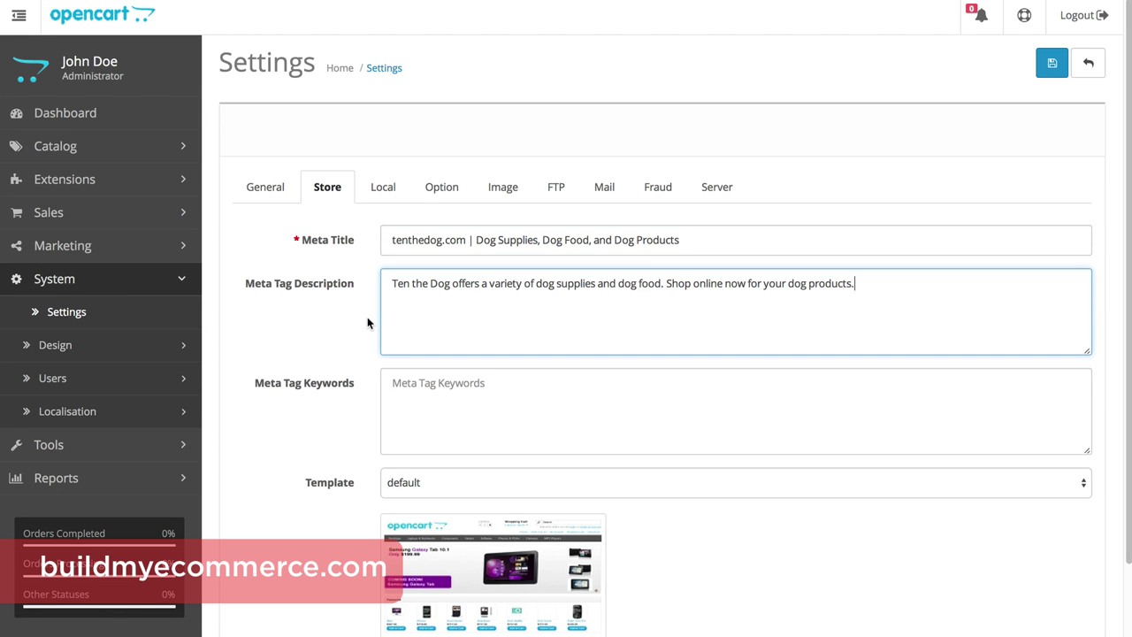
On the Local tab, choose United States, Alabama, and Yes for Auto Update Currency.
click(398, 203)
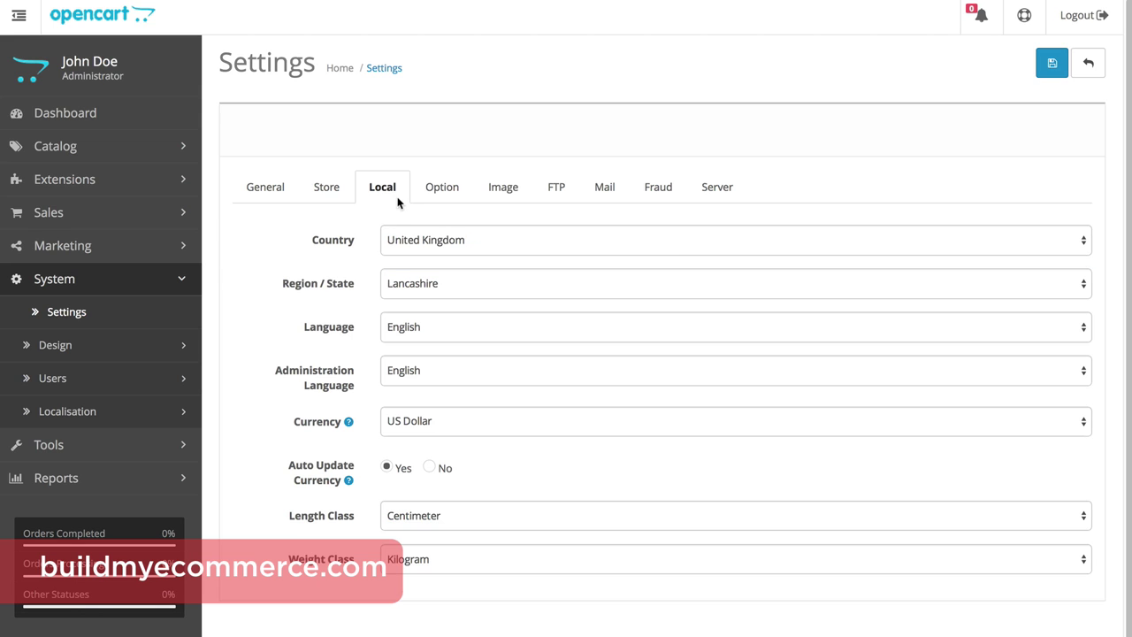
click(412, 245)
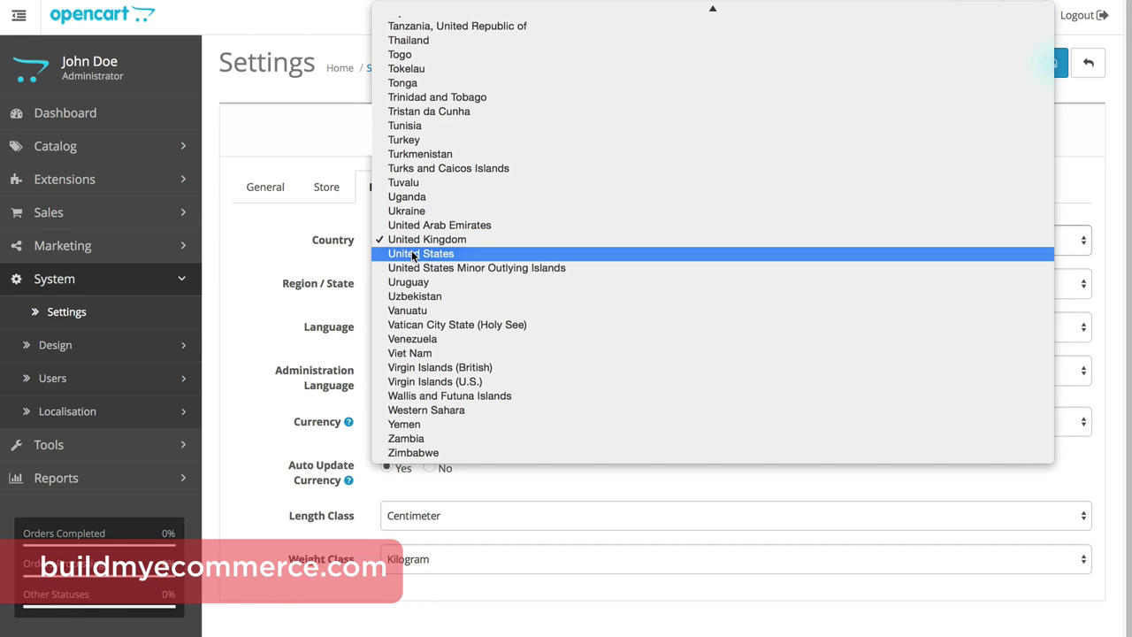
click(411, 253)
click(411, 283)
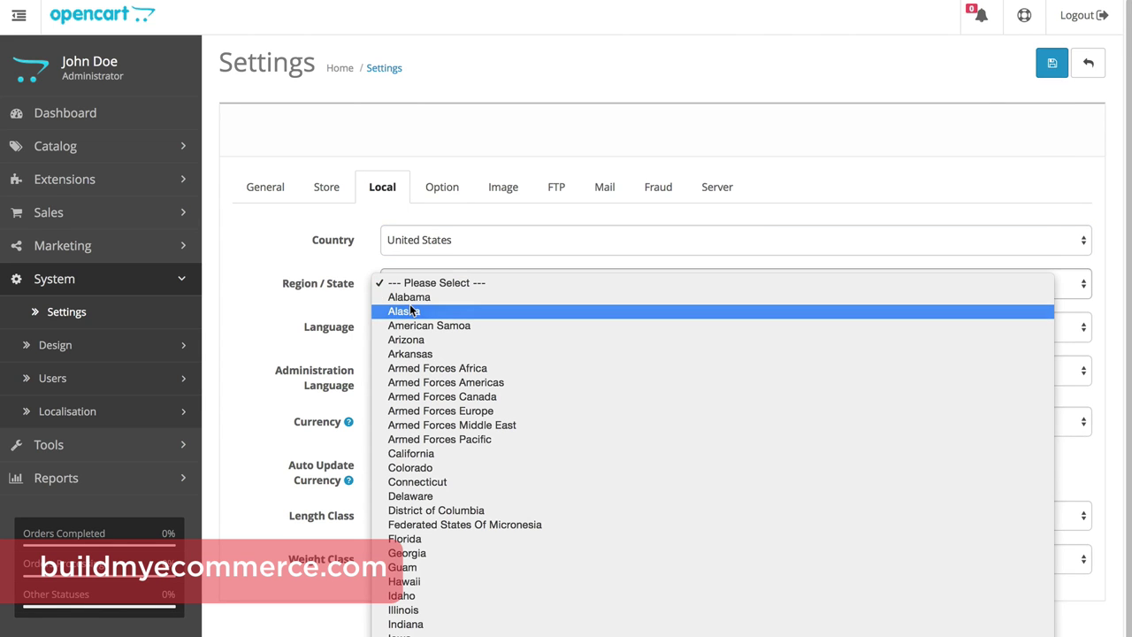
click(409, 297)
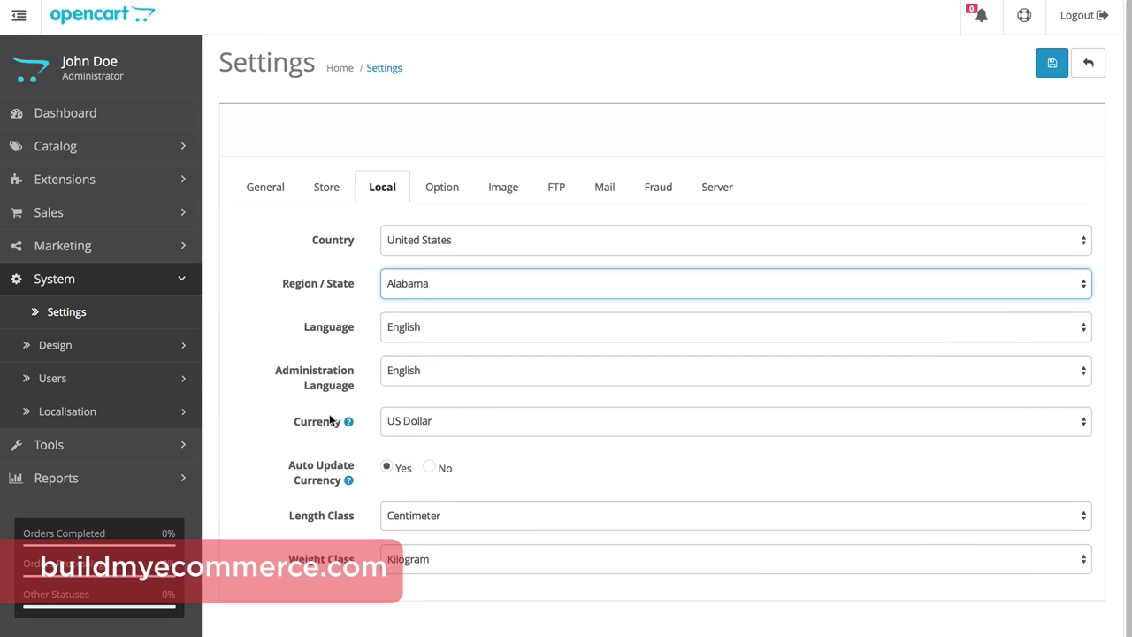
click(388, 467)
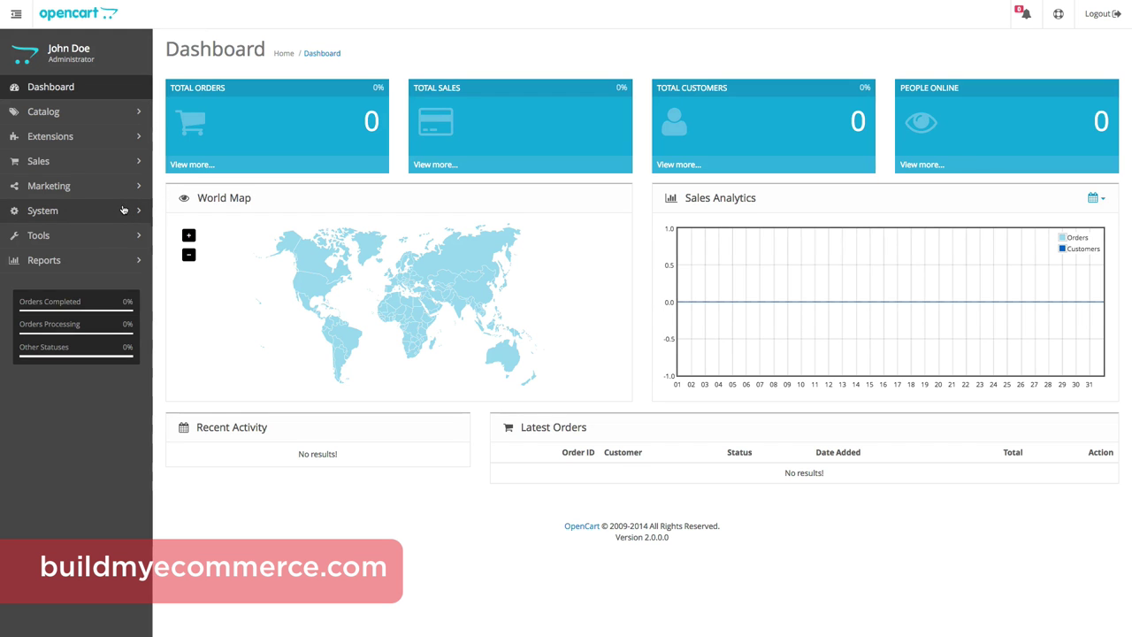
Open the Image Manager for the Store Logo on the Ten the Dog settings' Image tab.
click(124, 210)
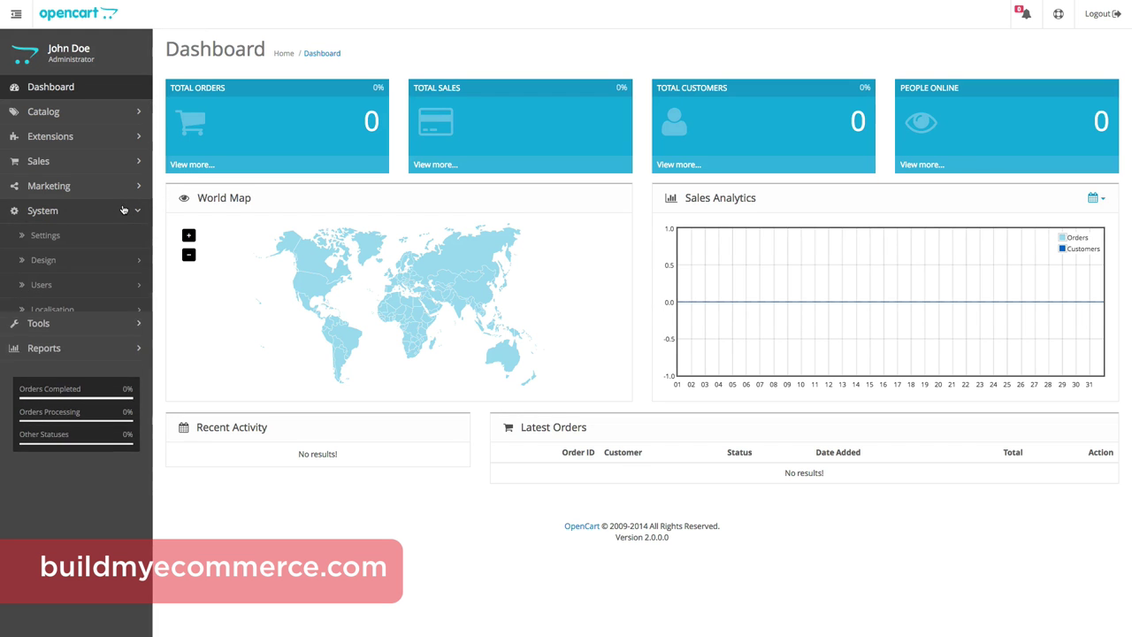
click(117, 237)
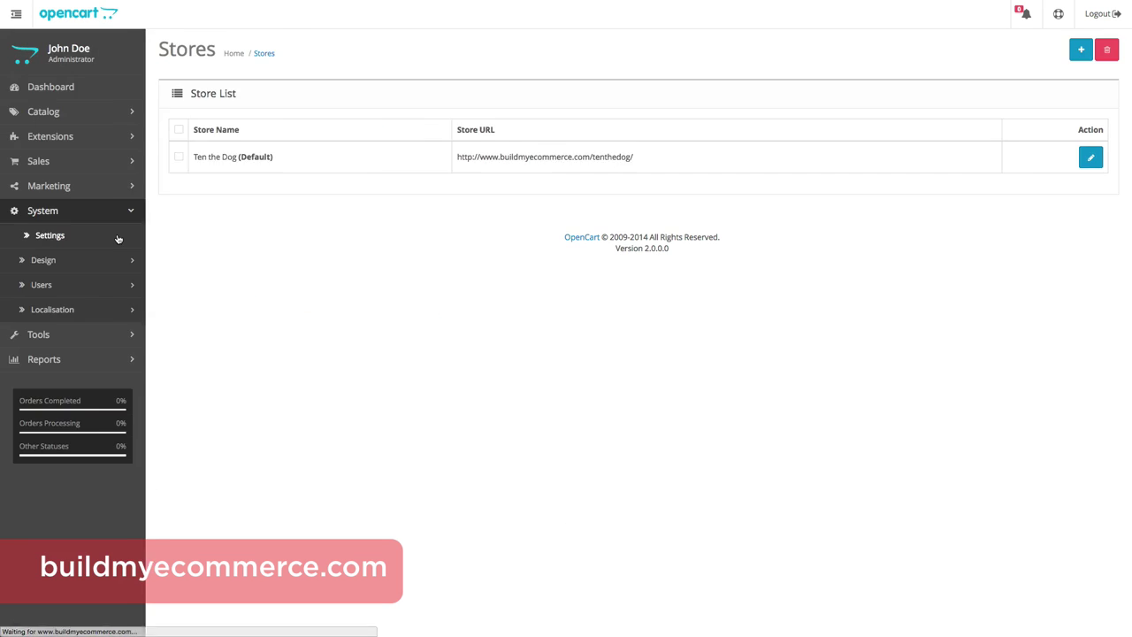
click(1081, 165)
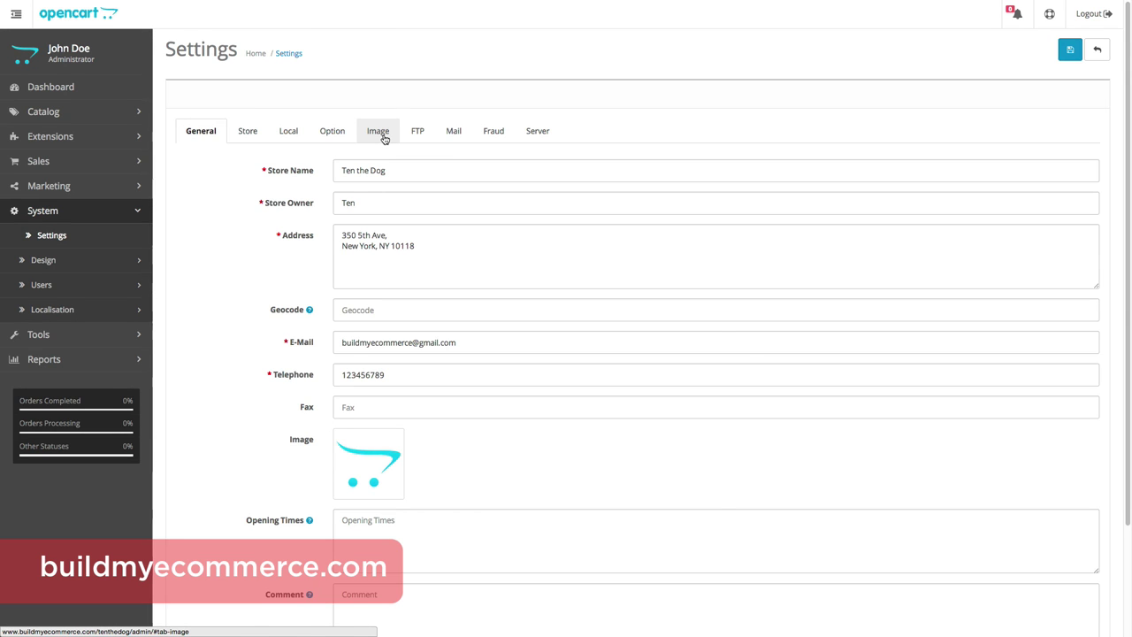
click(383, 132)
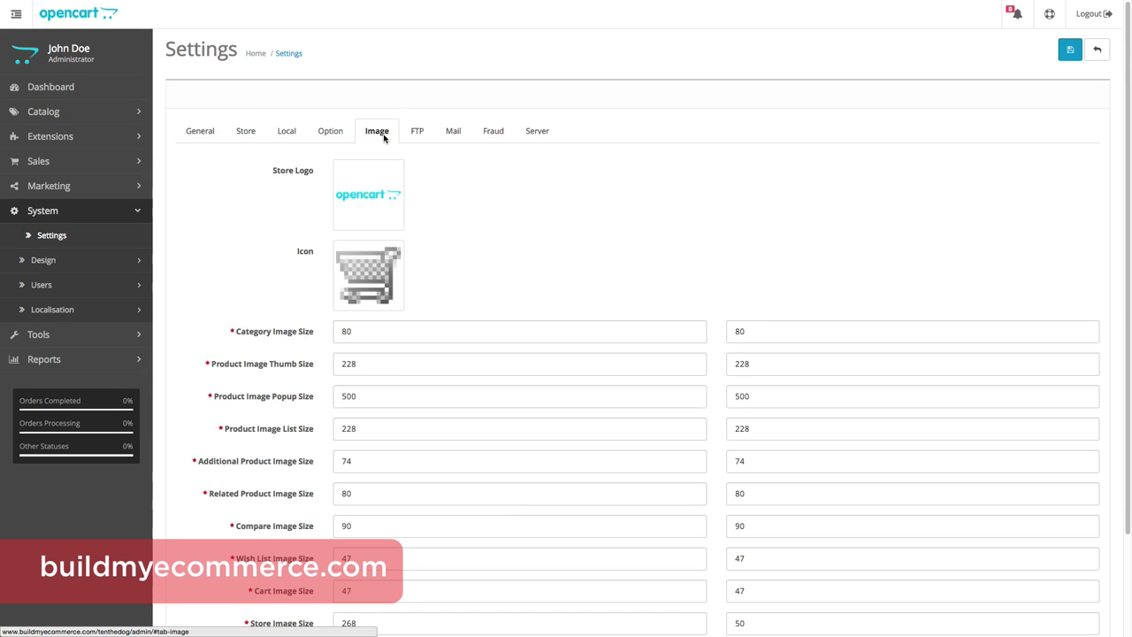
click(374, 195)
click(432, 195)
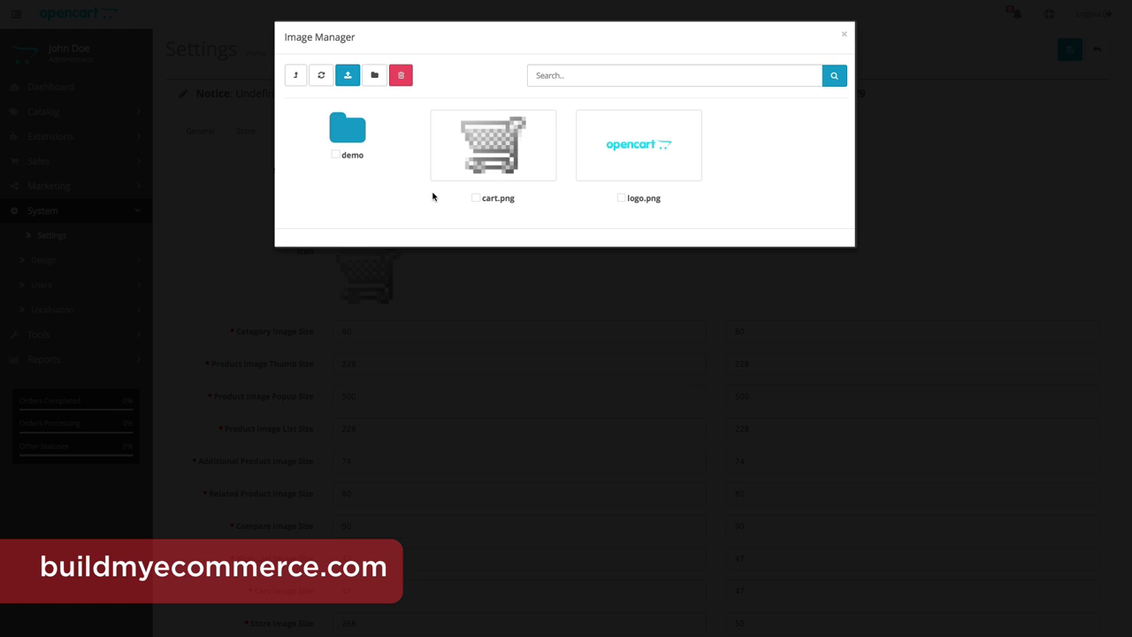
Create a new image folder named 'logos'.
click(374, 78)
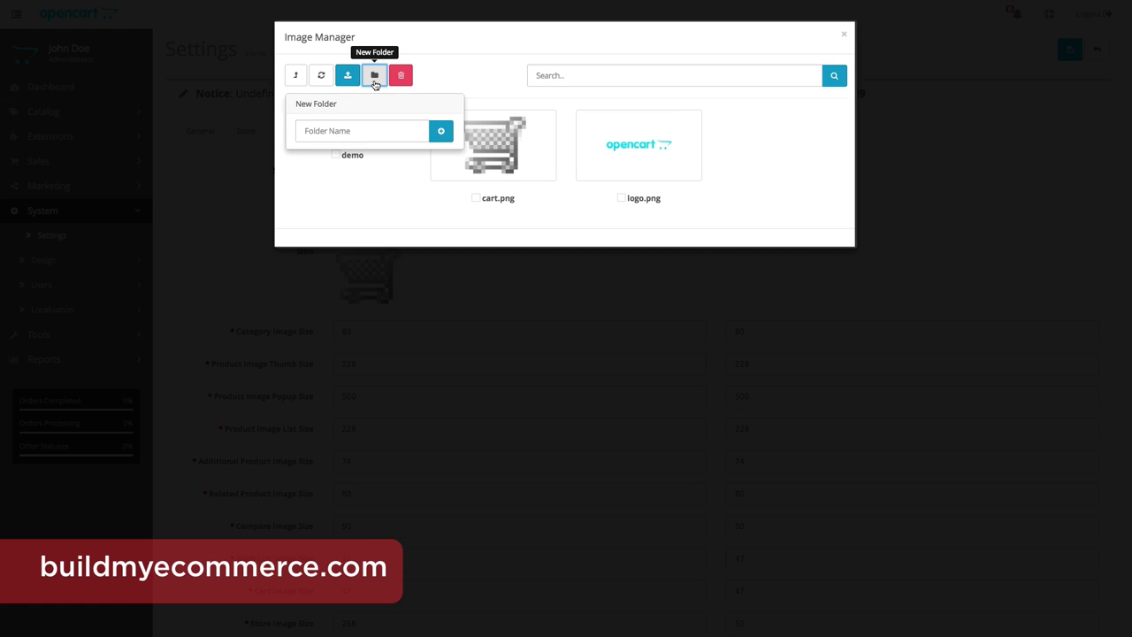
click(419, 134)
text(logos)
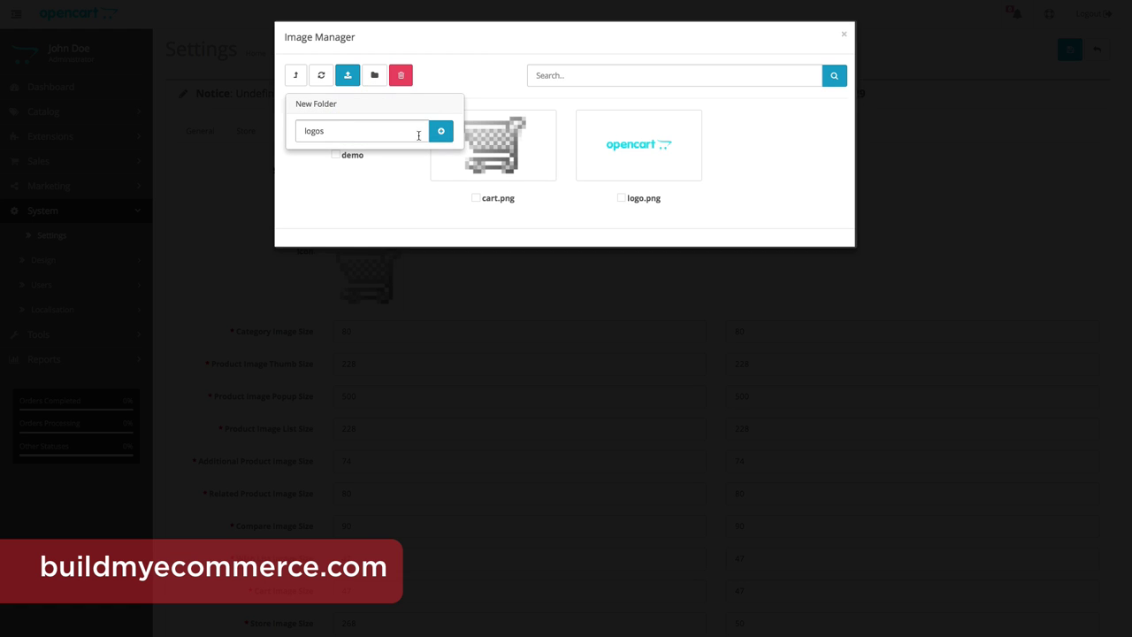
click(440, 131)
Upload ten_the_dog_logo_002.png and ten_the_dog_favicon.png into logos, and set the logo as store logo.
click(492, 132)
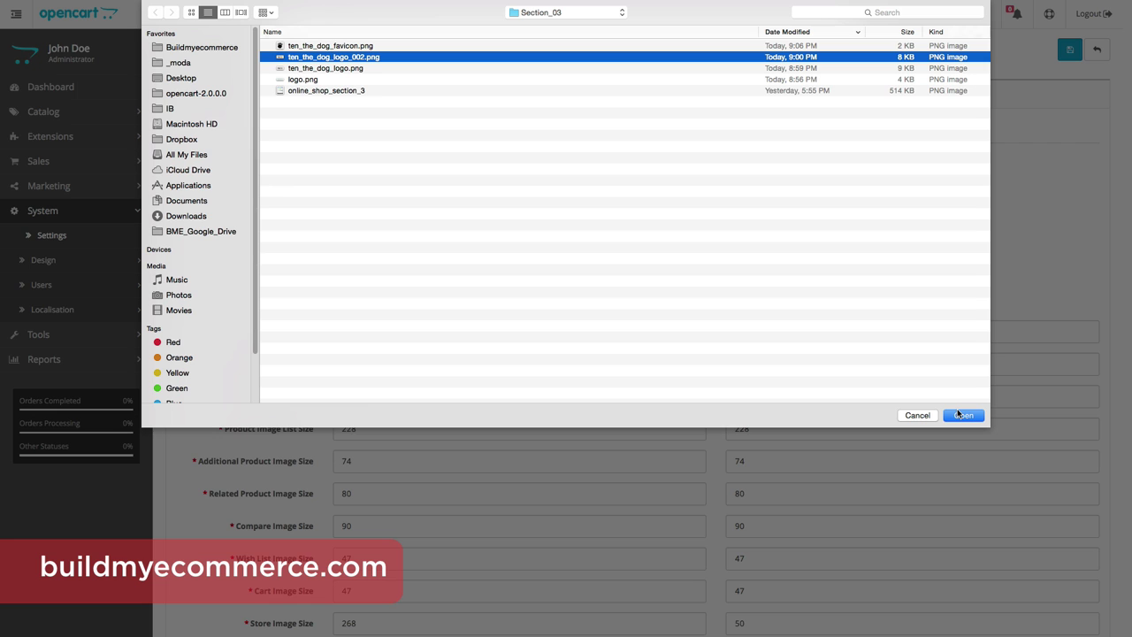
click(958, 414)
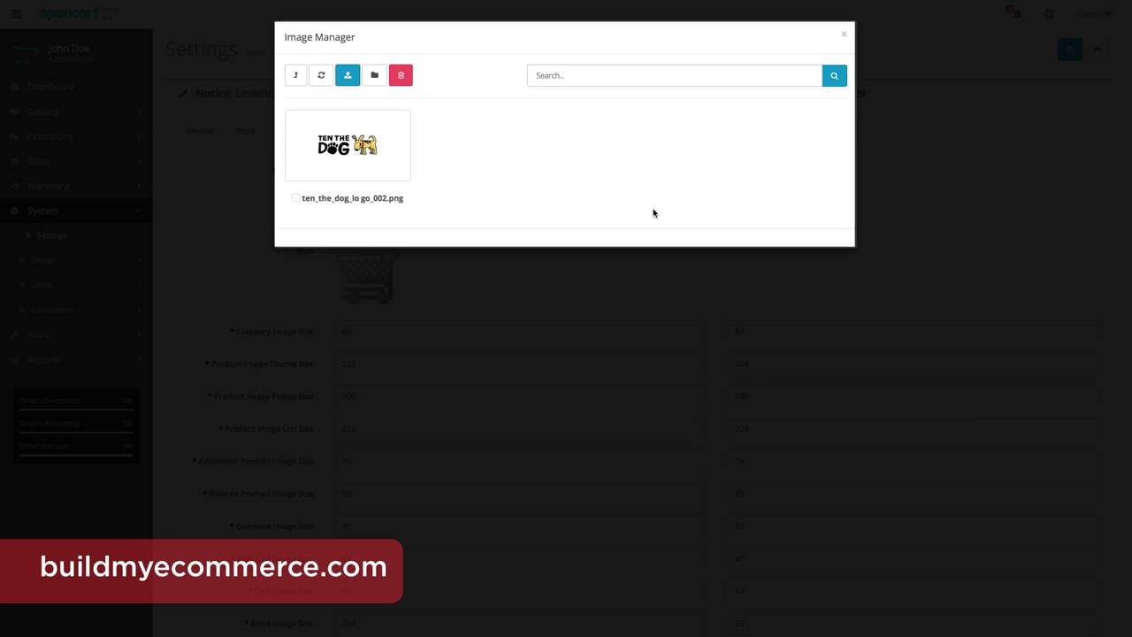
click(348, 74)
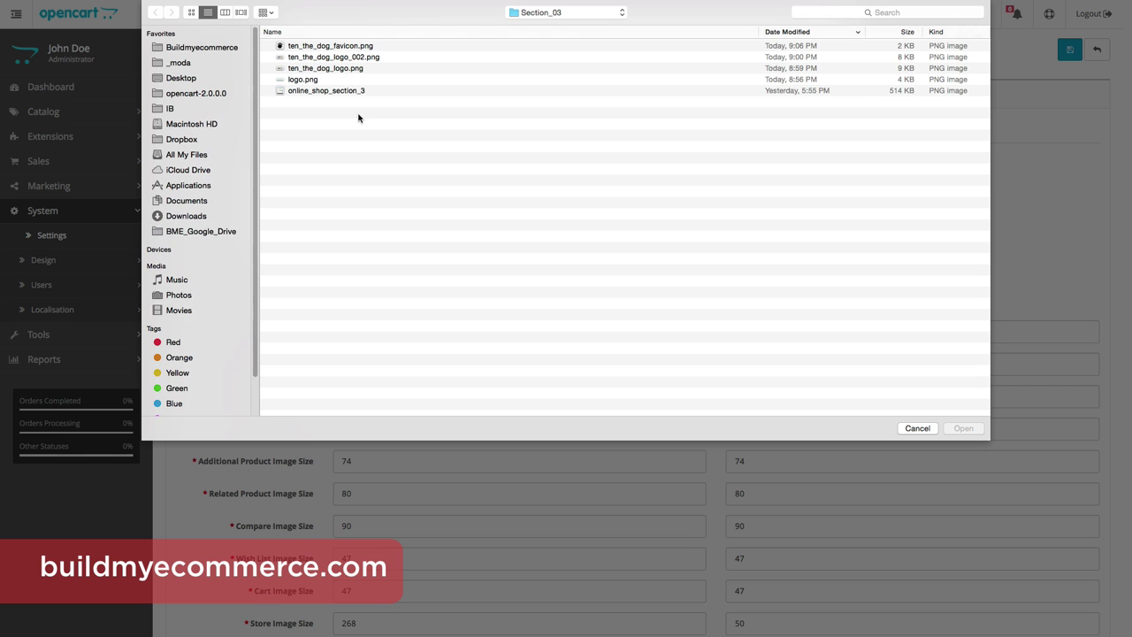
double_click(353, 47)
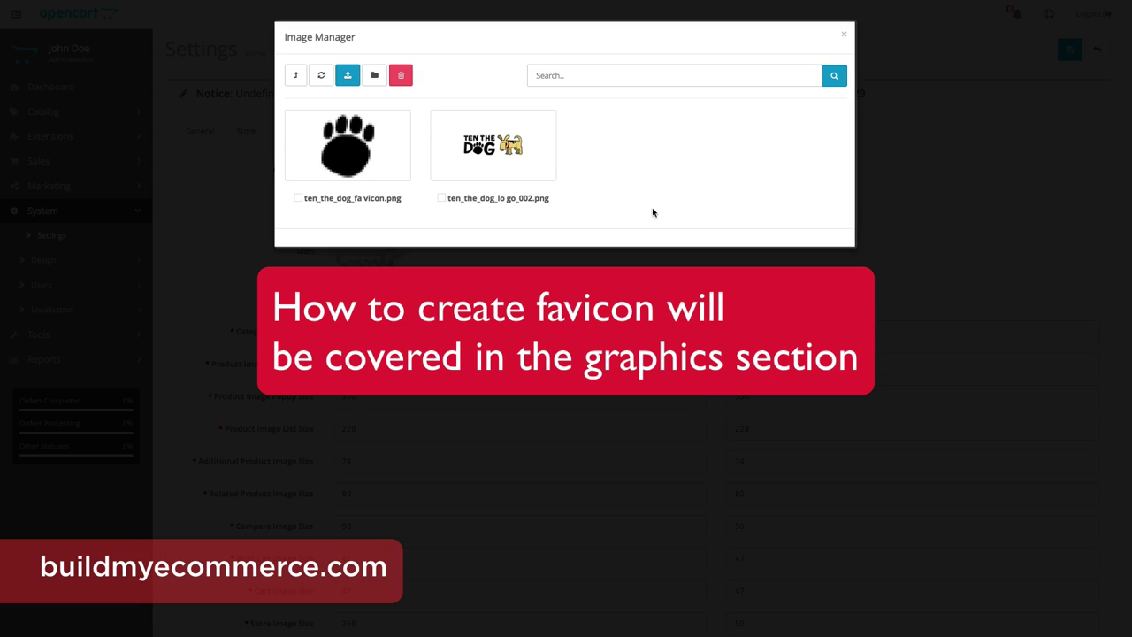
click(535, 159)
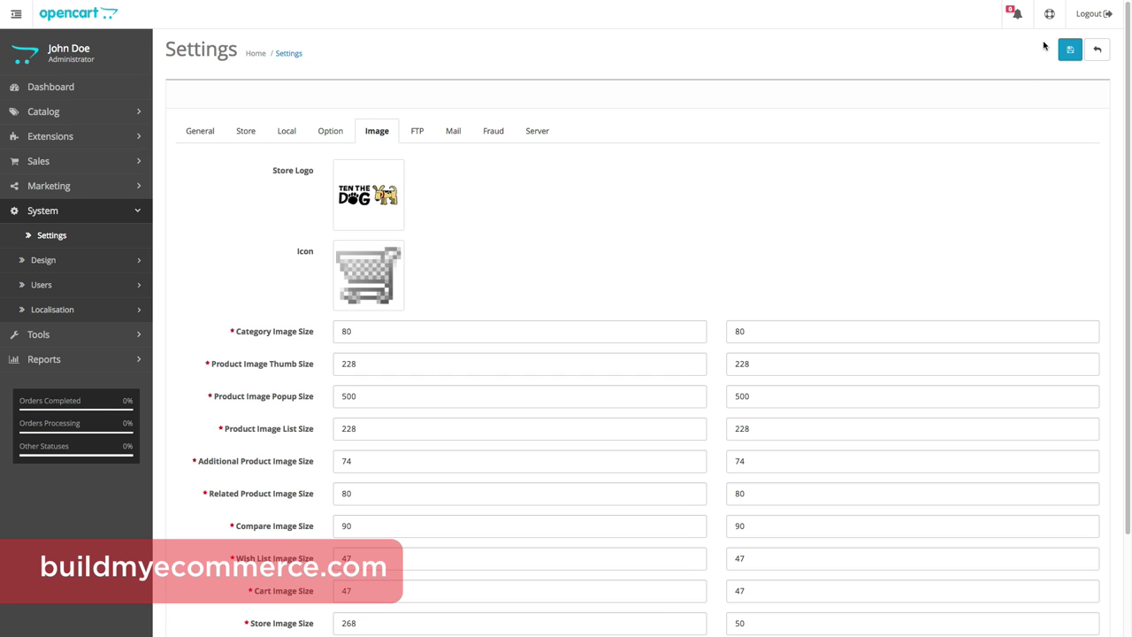
Save the store settings and view the Ten the Dog storefront.
click(1070, 46)
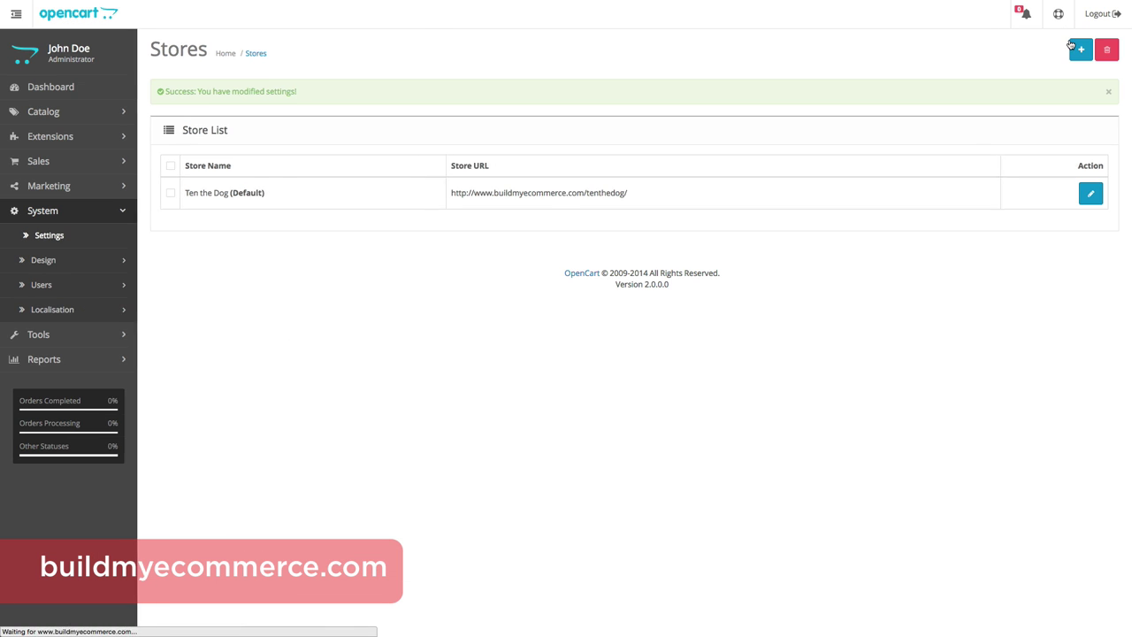
click(1058, 18)
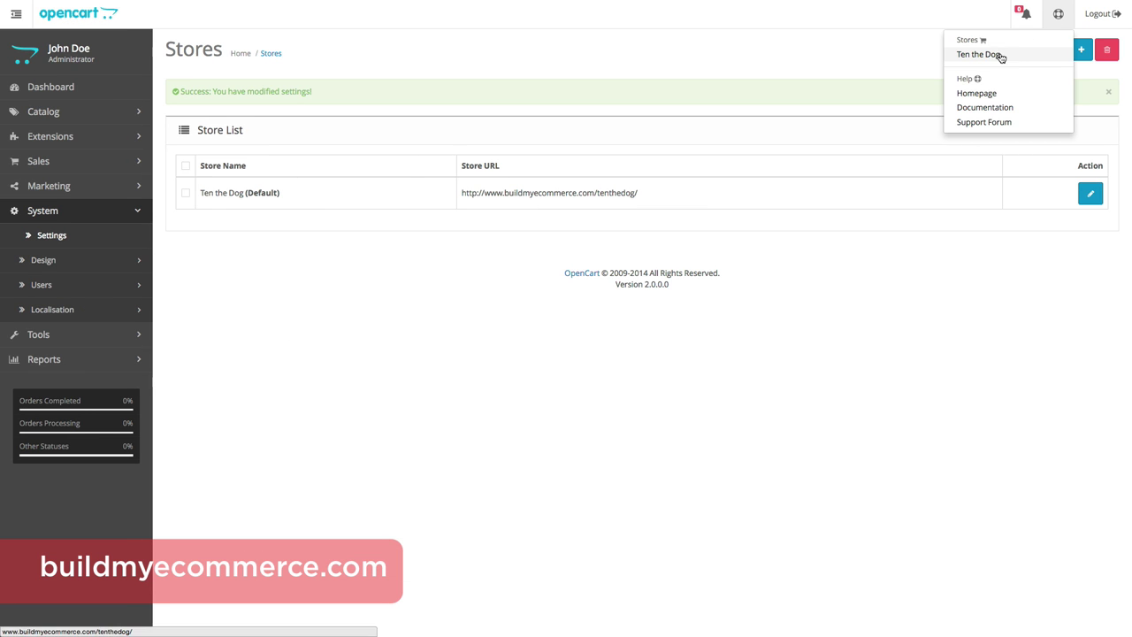
click(999, 54)
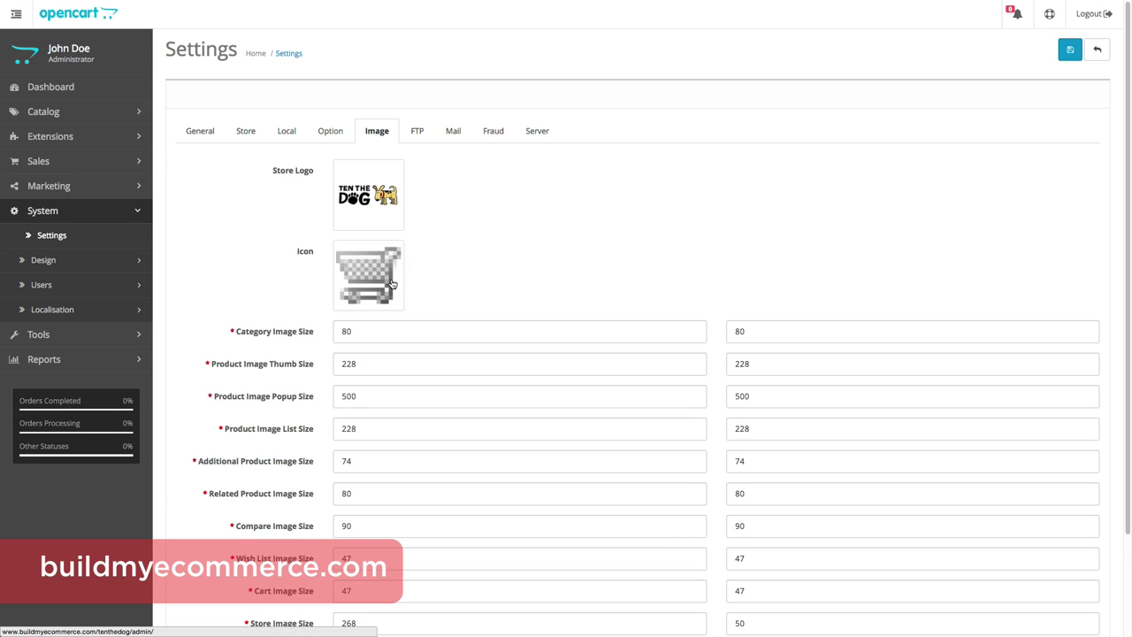
Make ten_the_dog_favicon.png from the logos folder the store icon, save, and recheck the storefront.
click(392, 283)
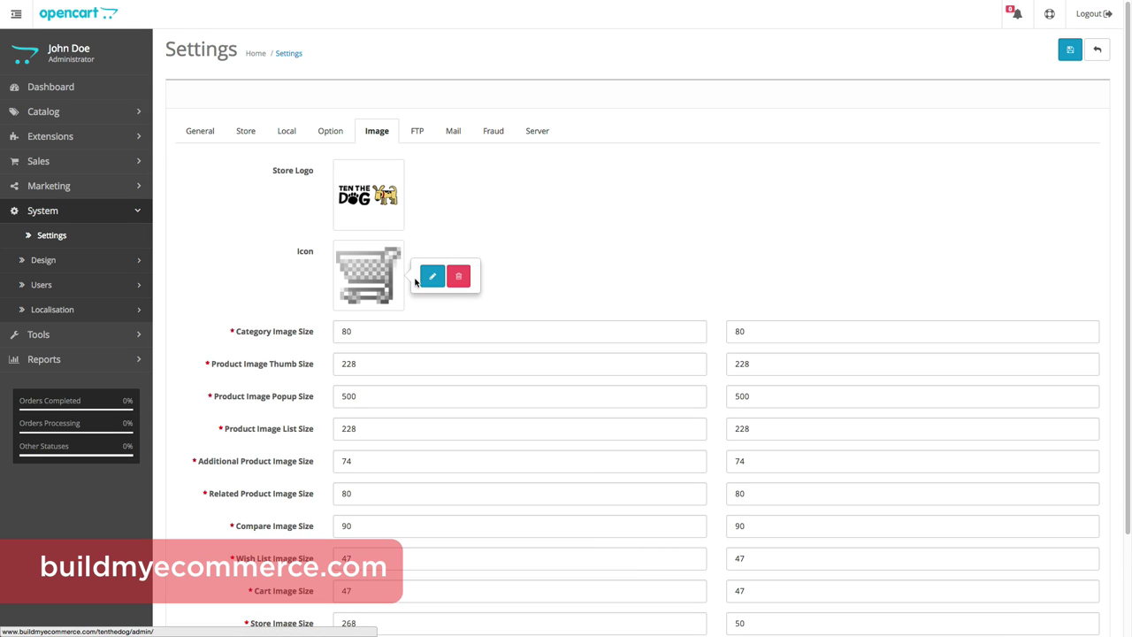
click(431, 276)
click(493, 127)
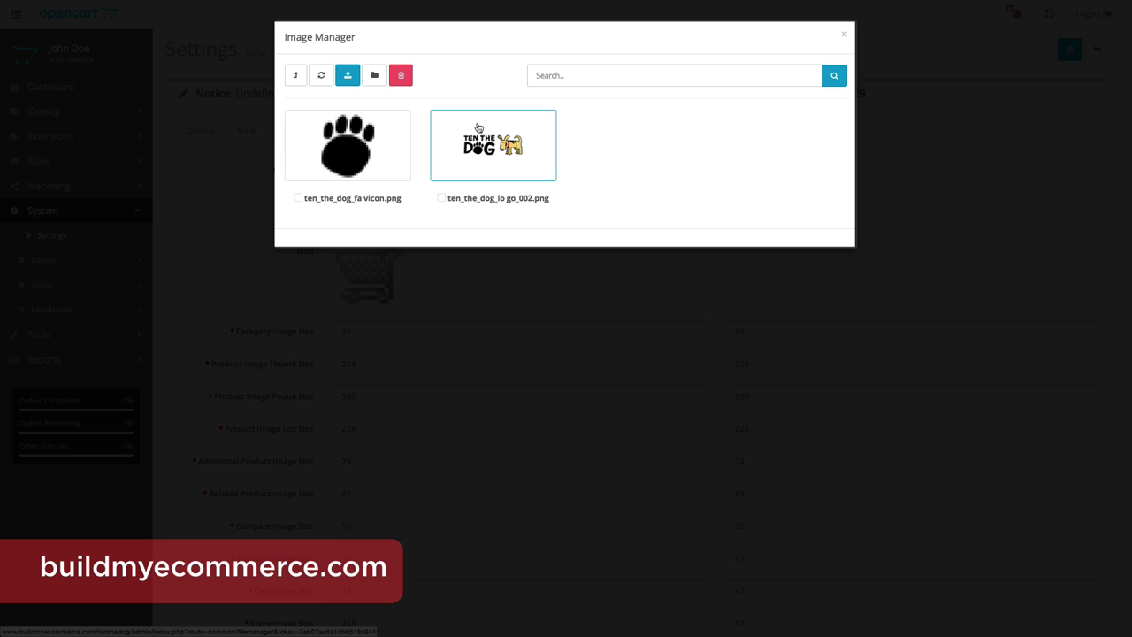
click(402, 152)
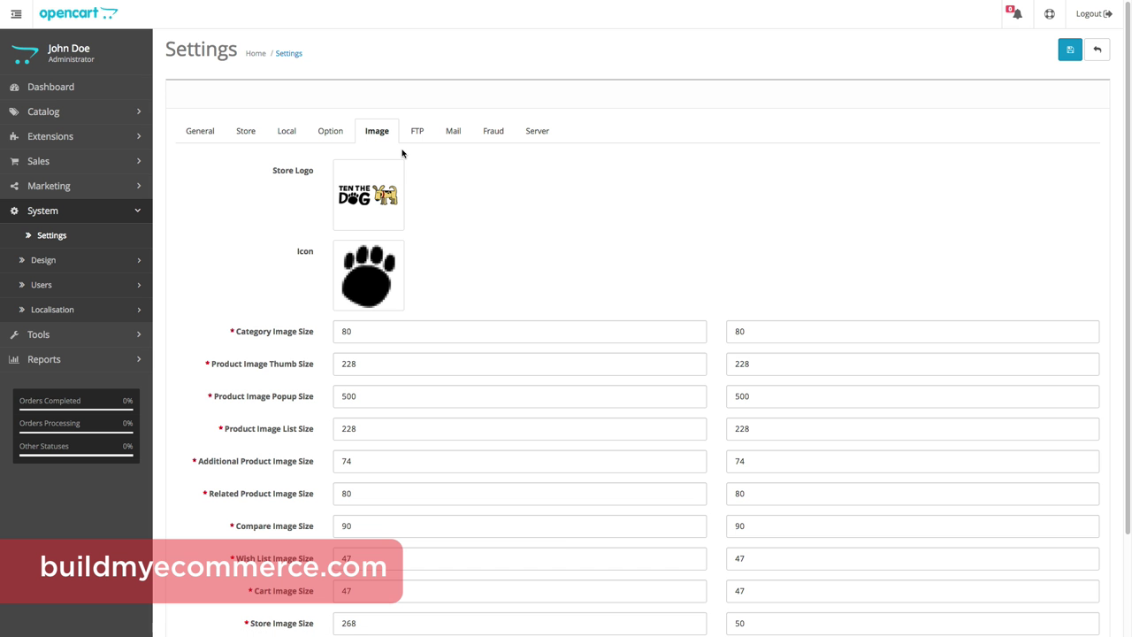
click(1070, 49)
click(1058, 13)
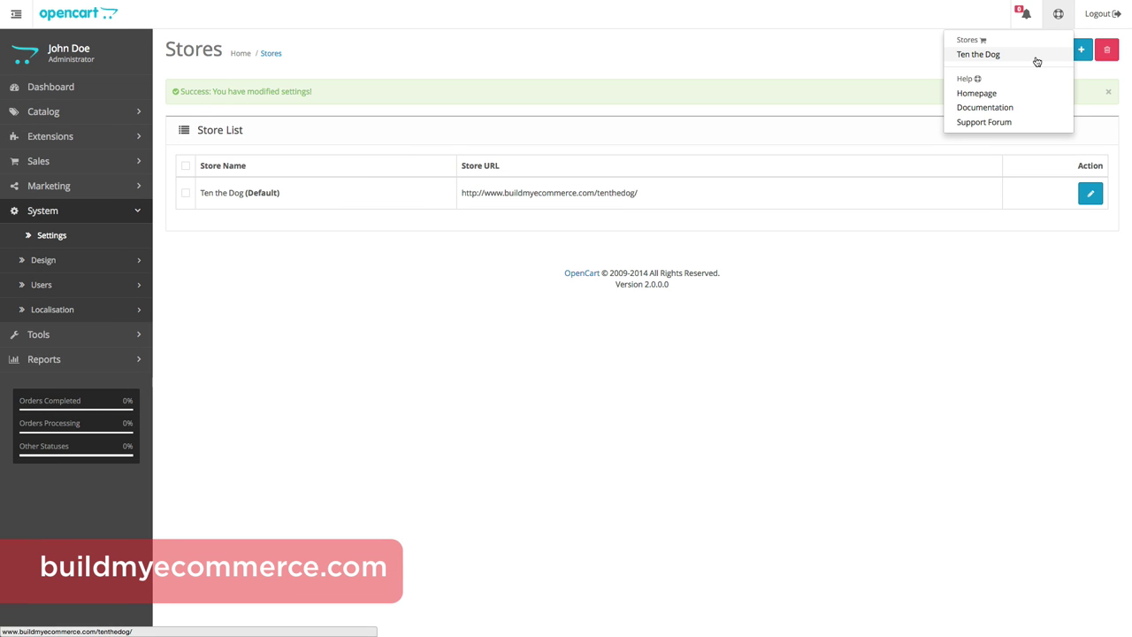
click(1036, 58)
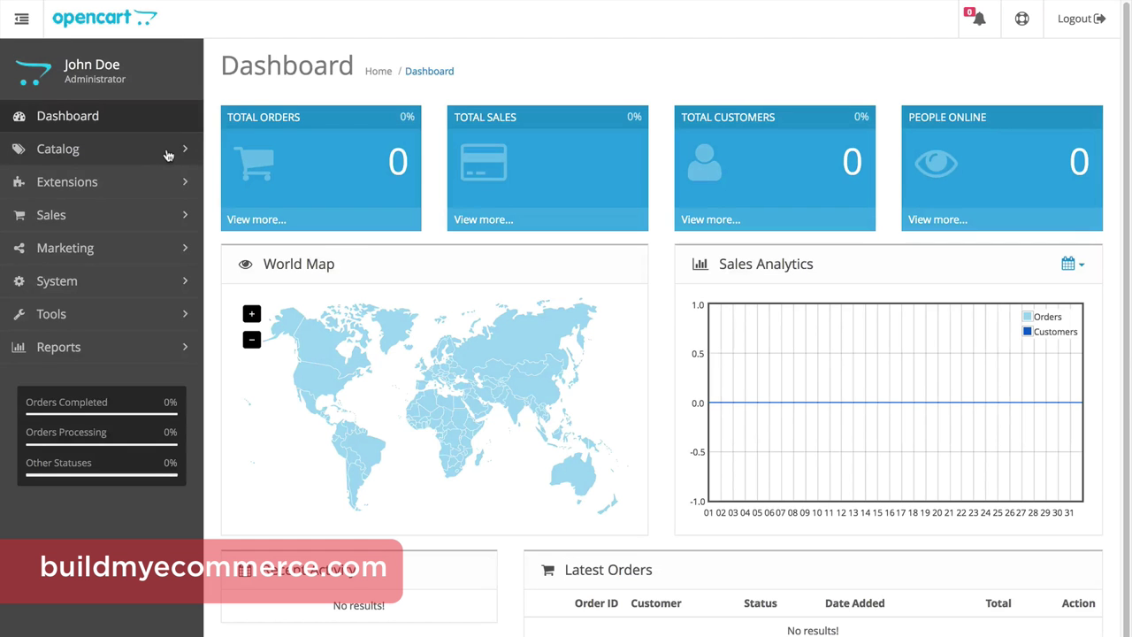
Start a new category named Travel & Outdoors.
click(168, 154)
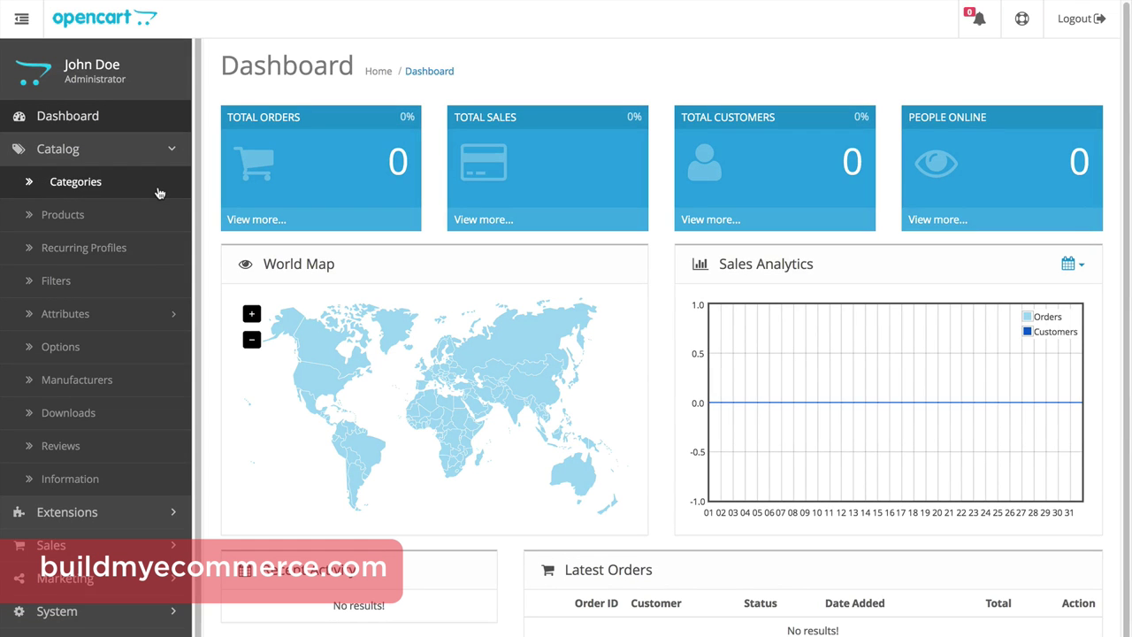
click(160, 193)
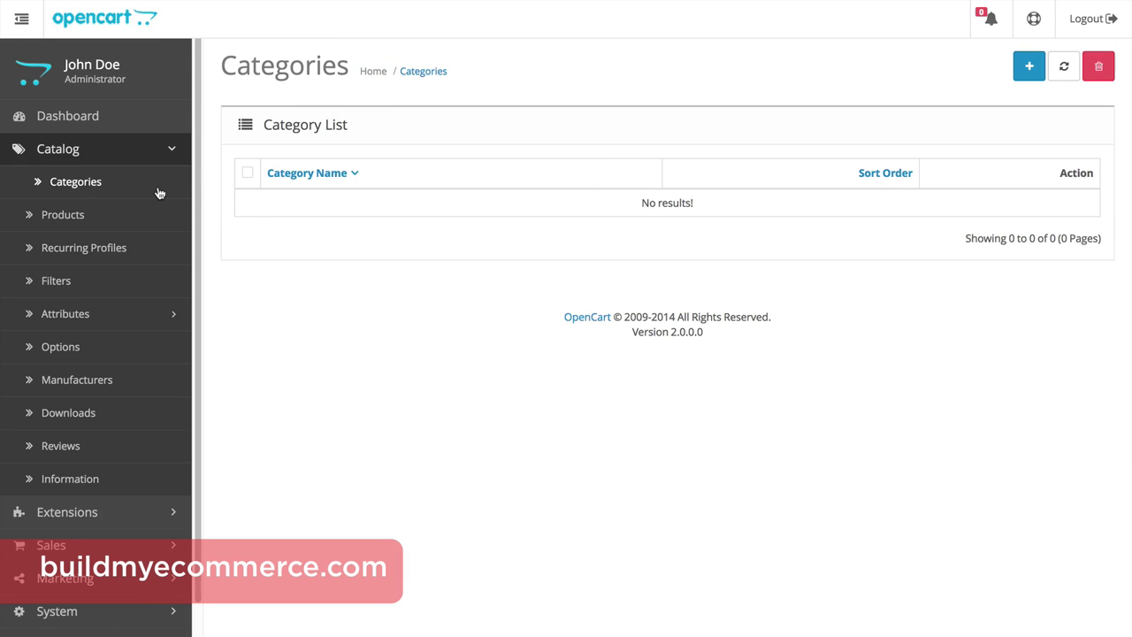
click(1027, 78)
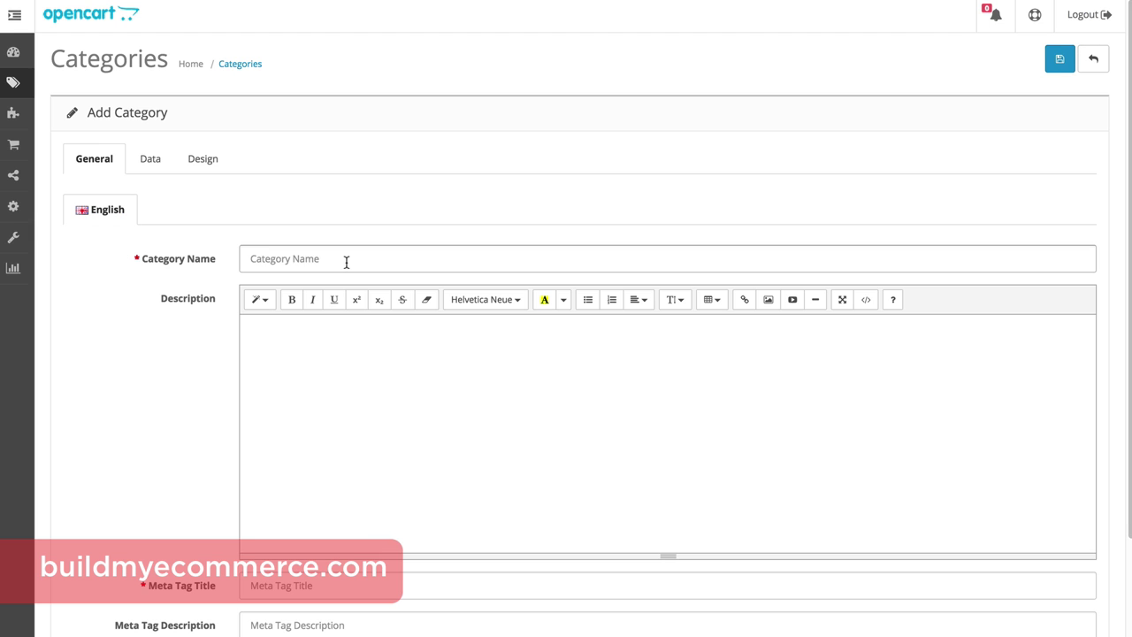
click(537, 276)
text(Travel & Outdoors)
Give it meta title 'Dog Travel & Outdoors Supplies' and paste the dog-travel meta description.
scroll(692, 523, down, 4)
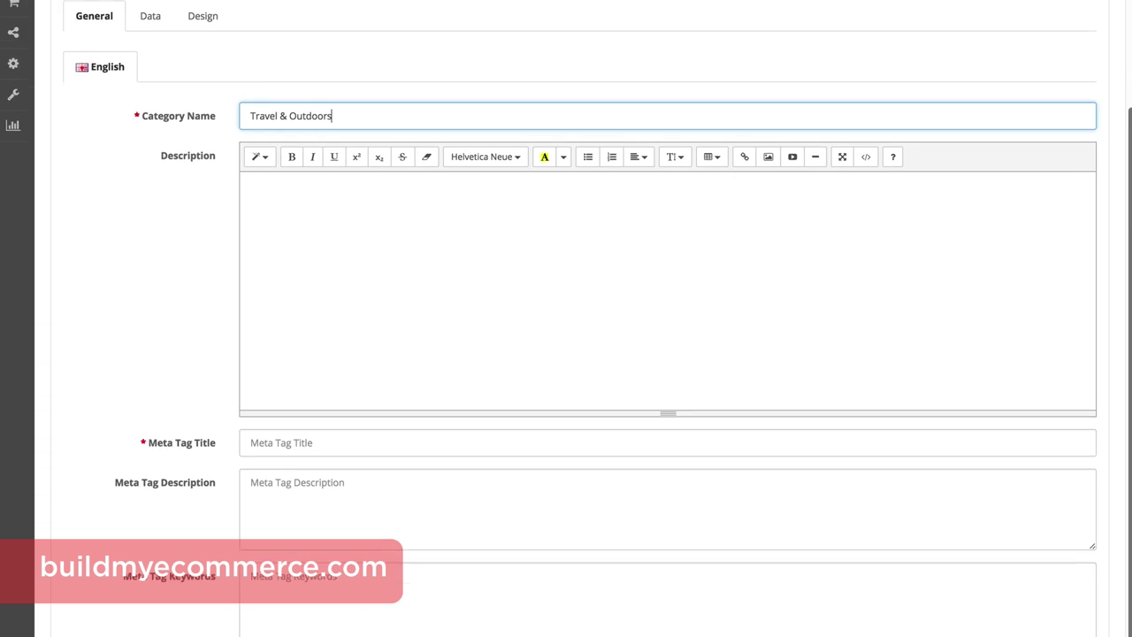
click(690, 428)
text(Dog Travel & Outdoors Suppli)
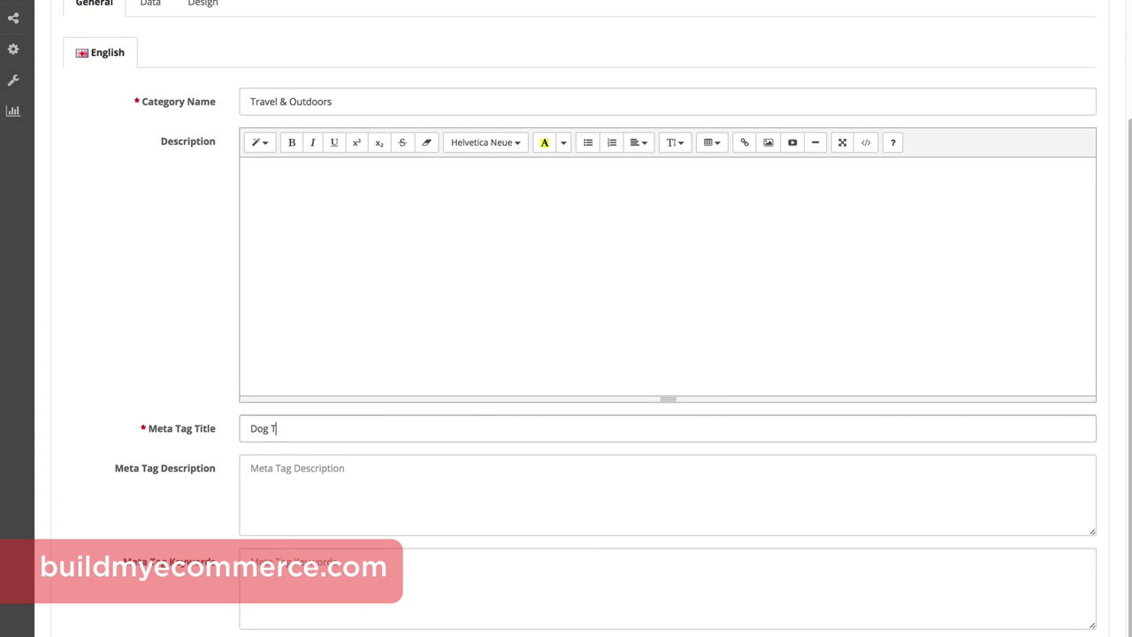
text(es)
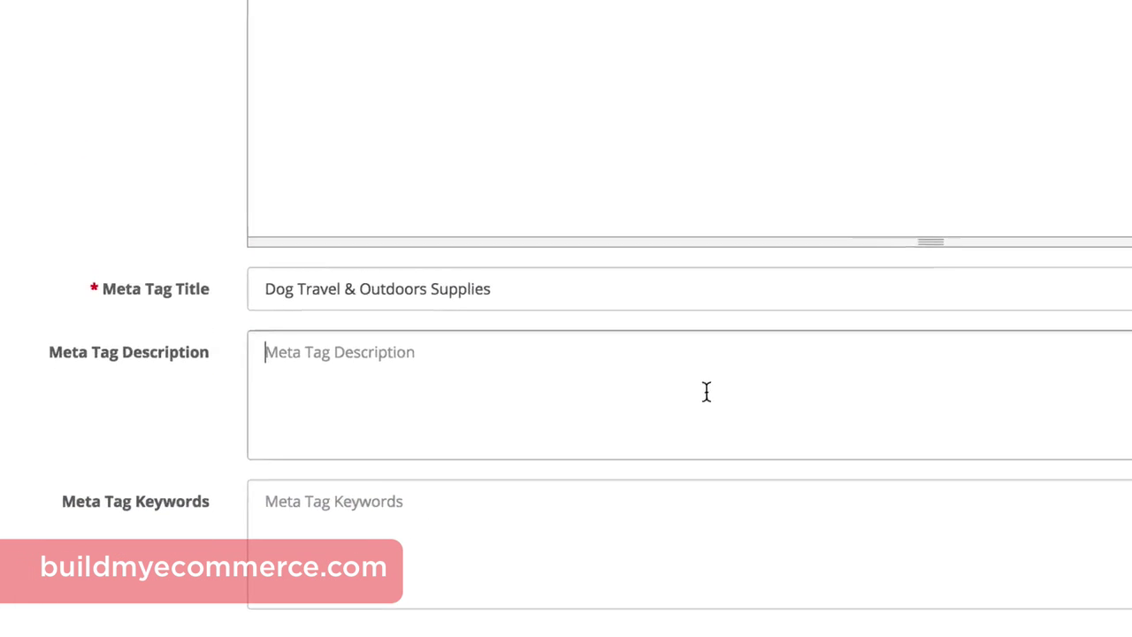
key(ctrl+v)
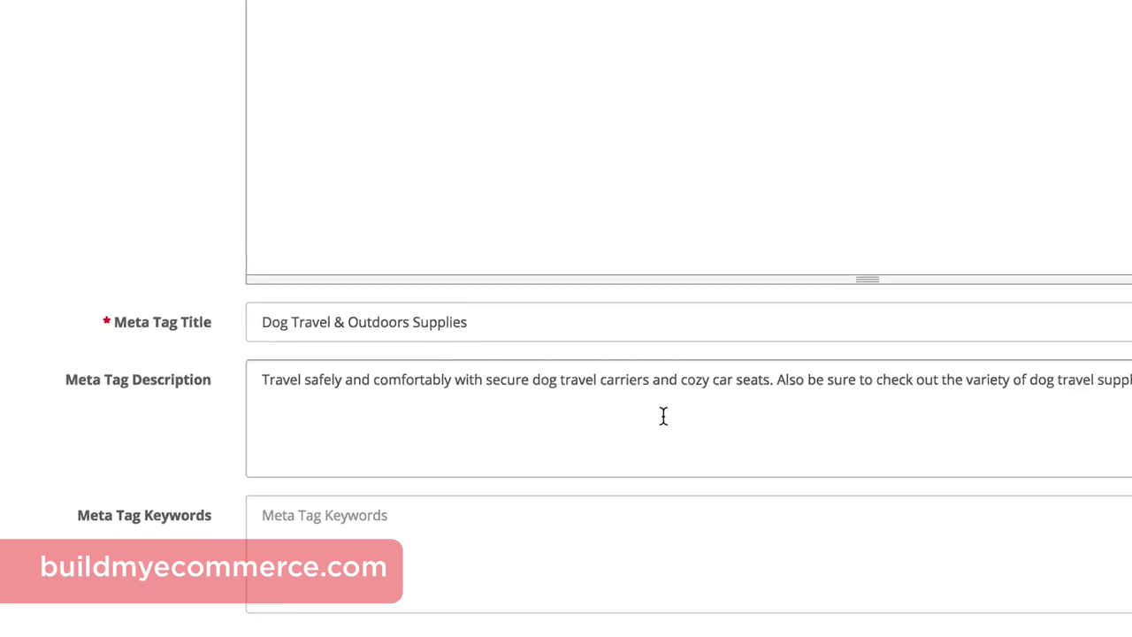
Tick Top on the Data tab so Travel & Outdoors appears in the top menu.
scroll(159, 150, up, 3)
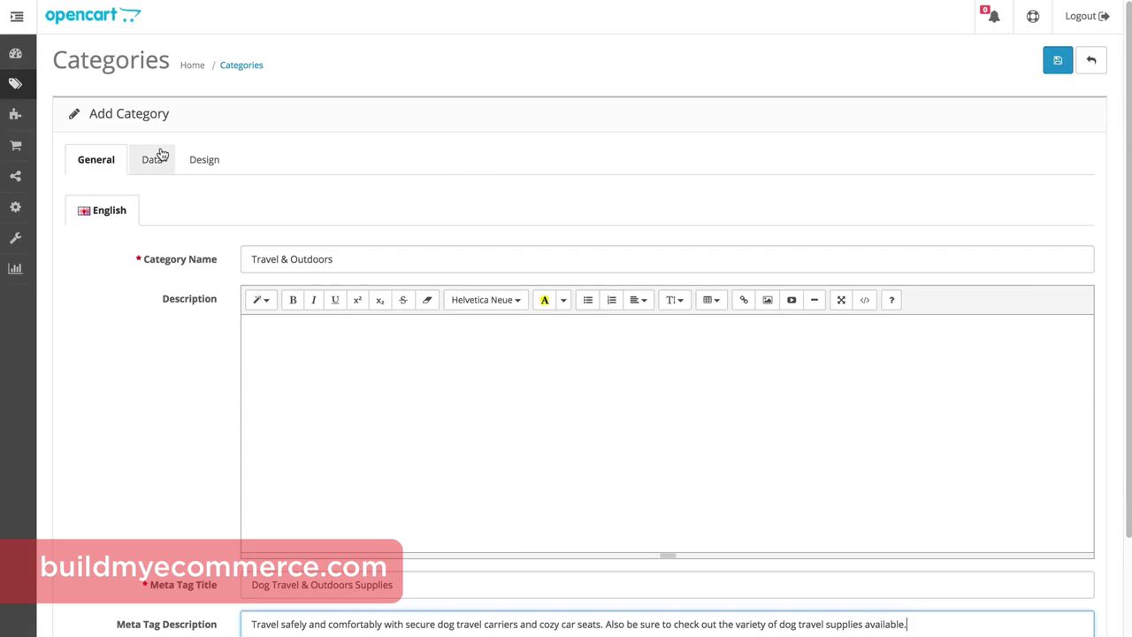
click(155, 160)
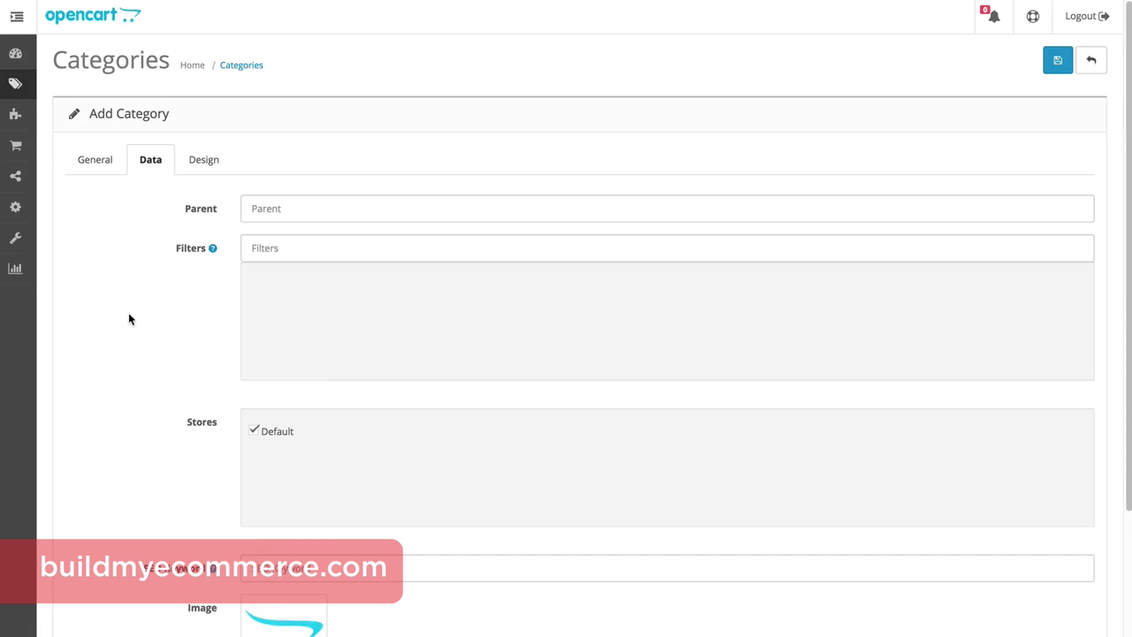
scroll(147, 426, down, 3)
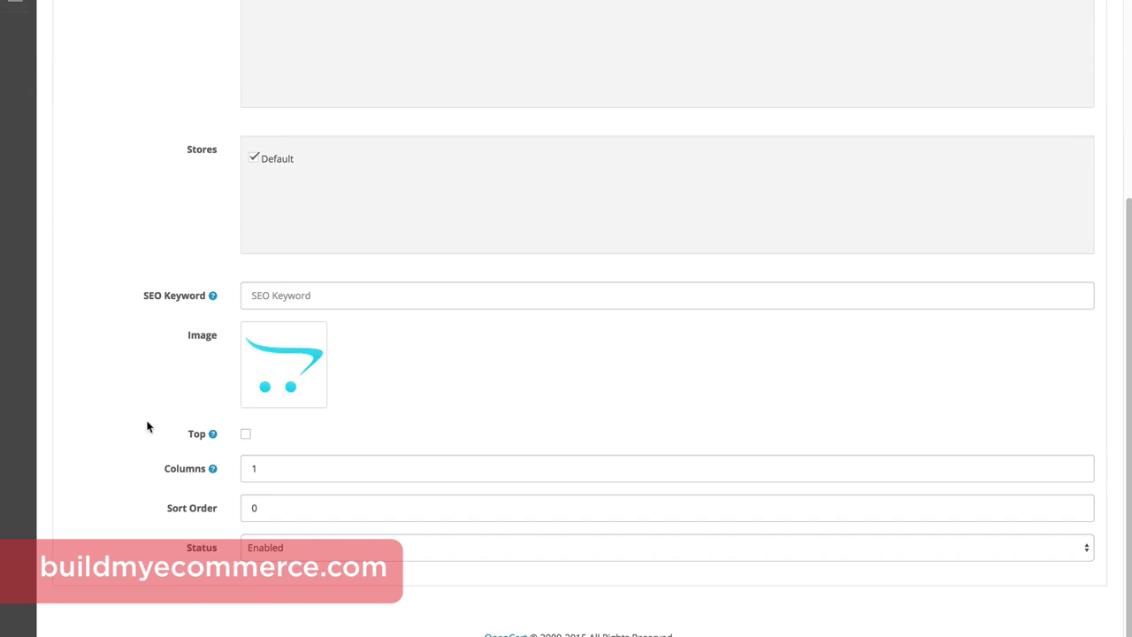
click(245, 435)
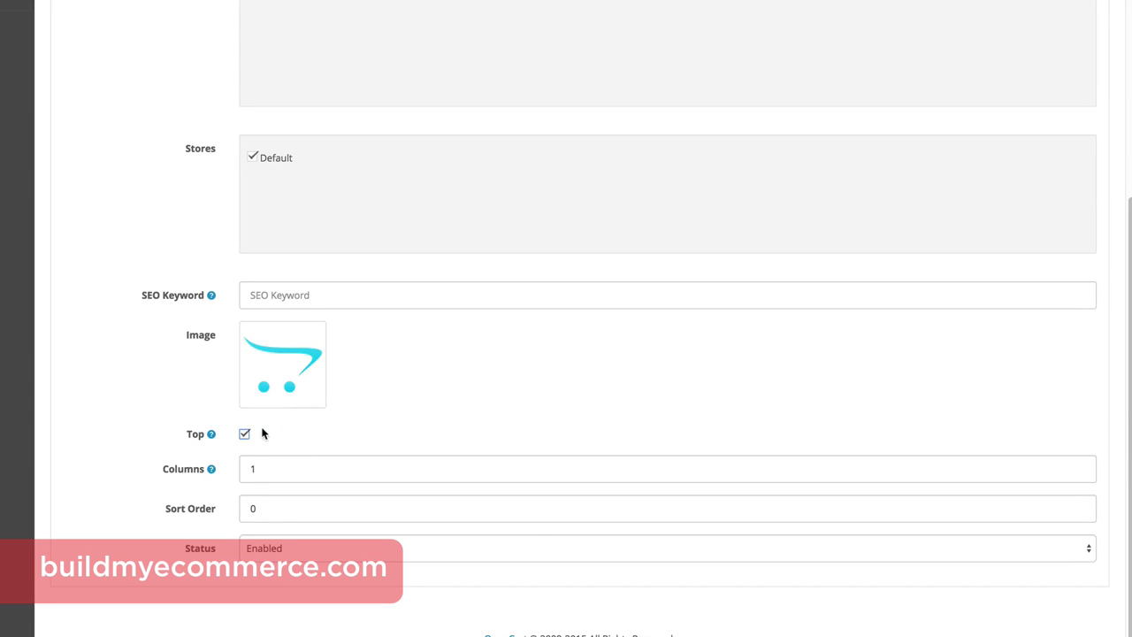
scroll(262, 432, up, 3)
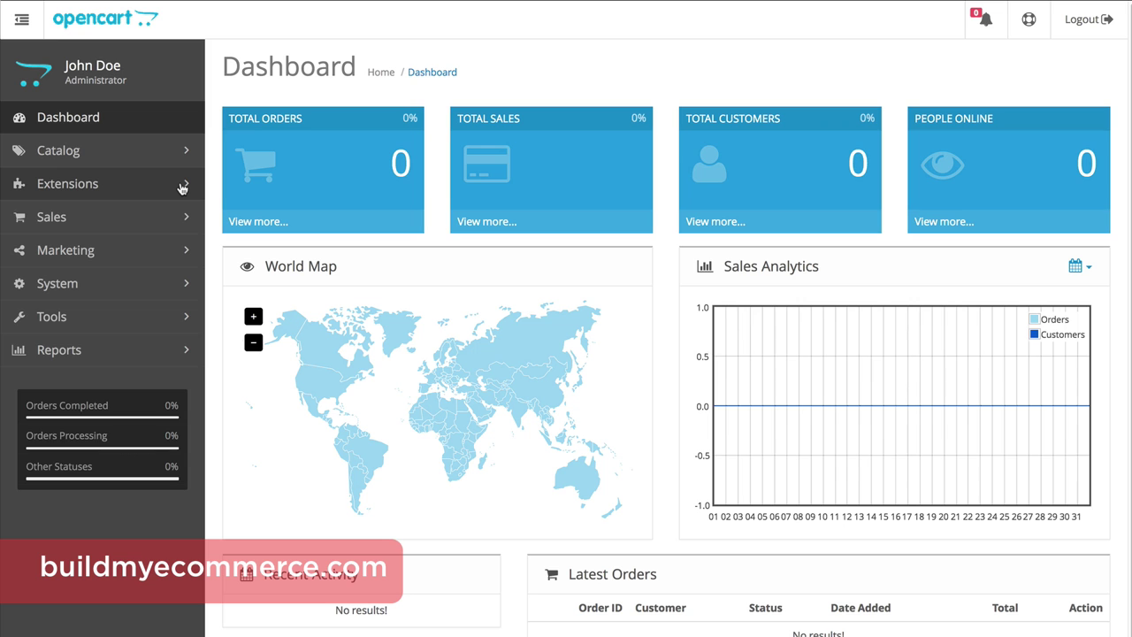
Install the Free Shipping extension, set its status to Enabled, and save.
click(182, 188)
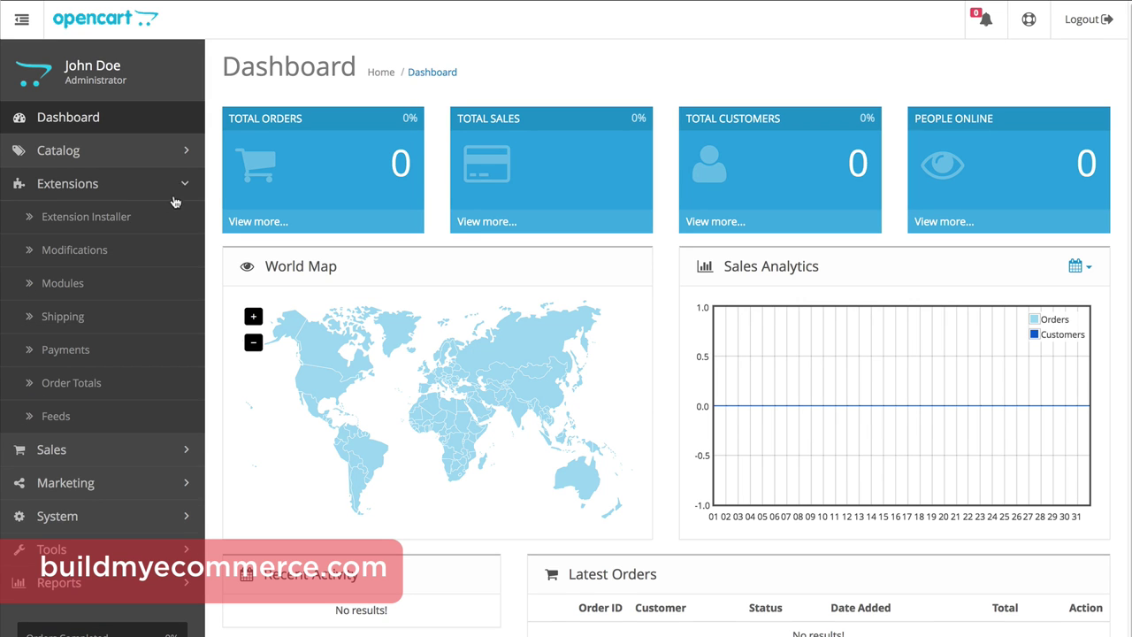
click(162, 324)
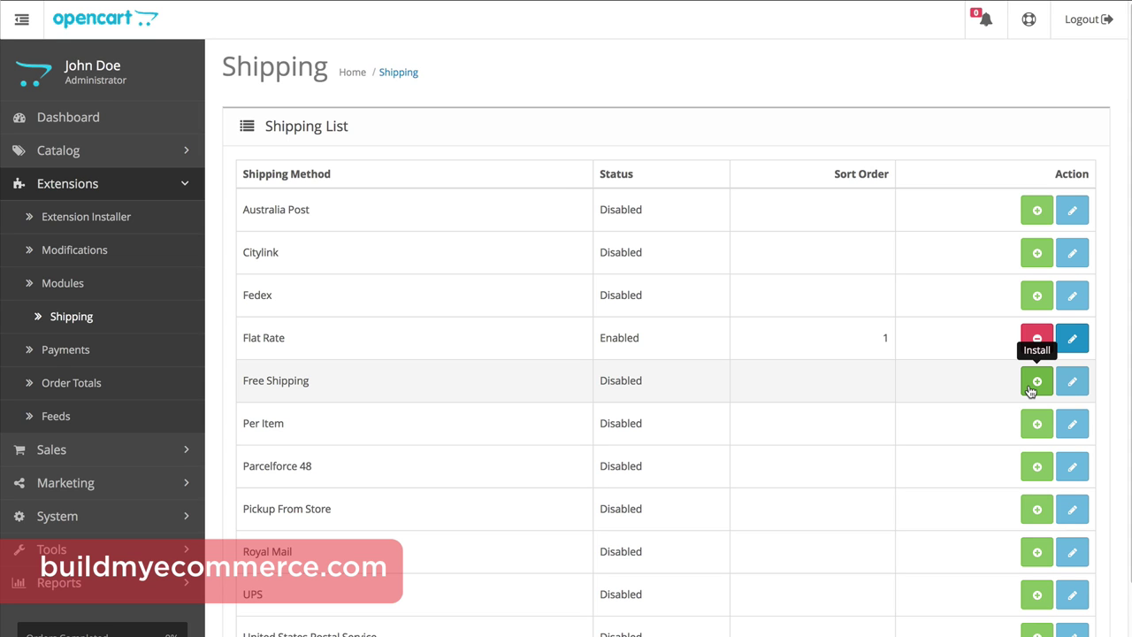
click(1030, 390)
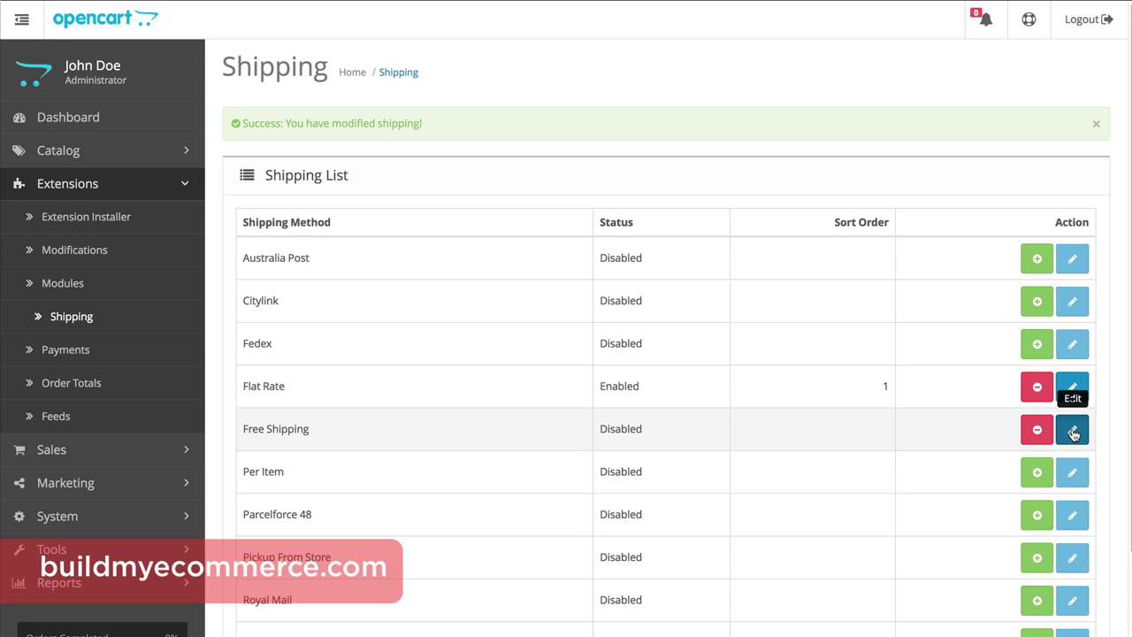
click(1073, 431)
click(1102, 262)
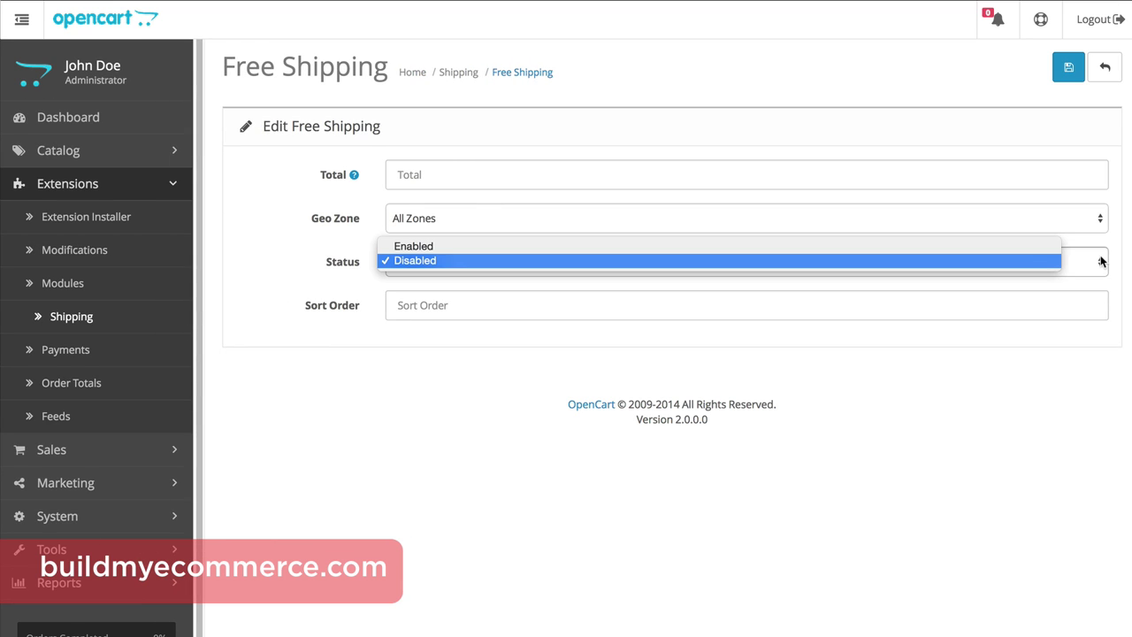
click(1007, 246)
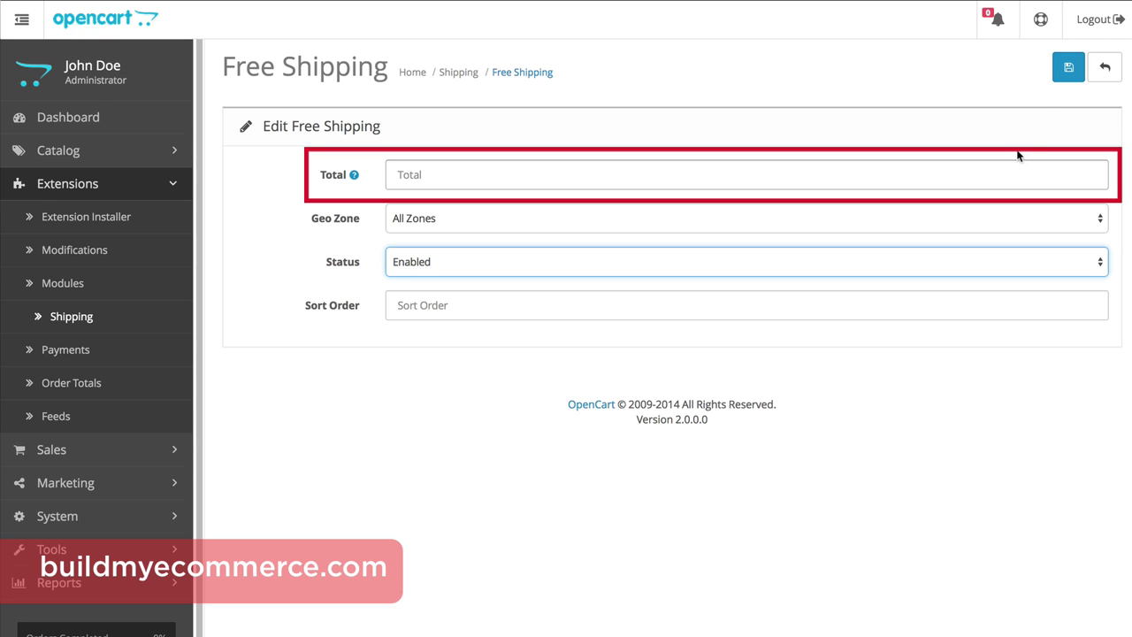
click(1059, 75)
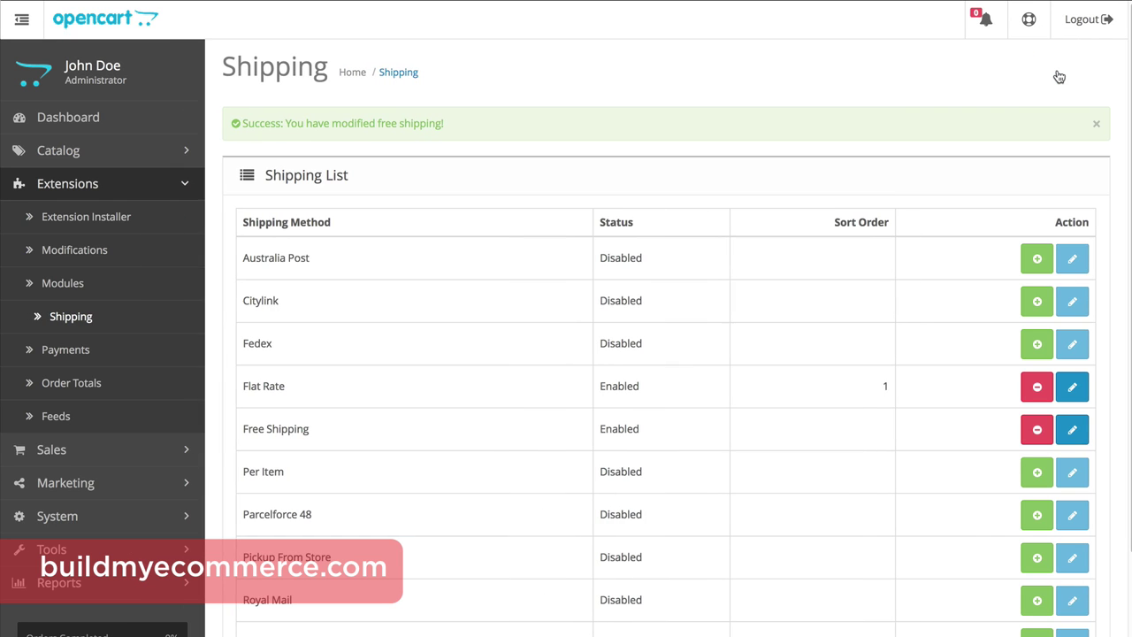
scroll(1105, 288, down, 3)
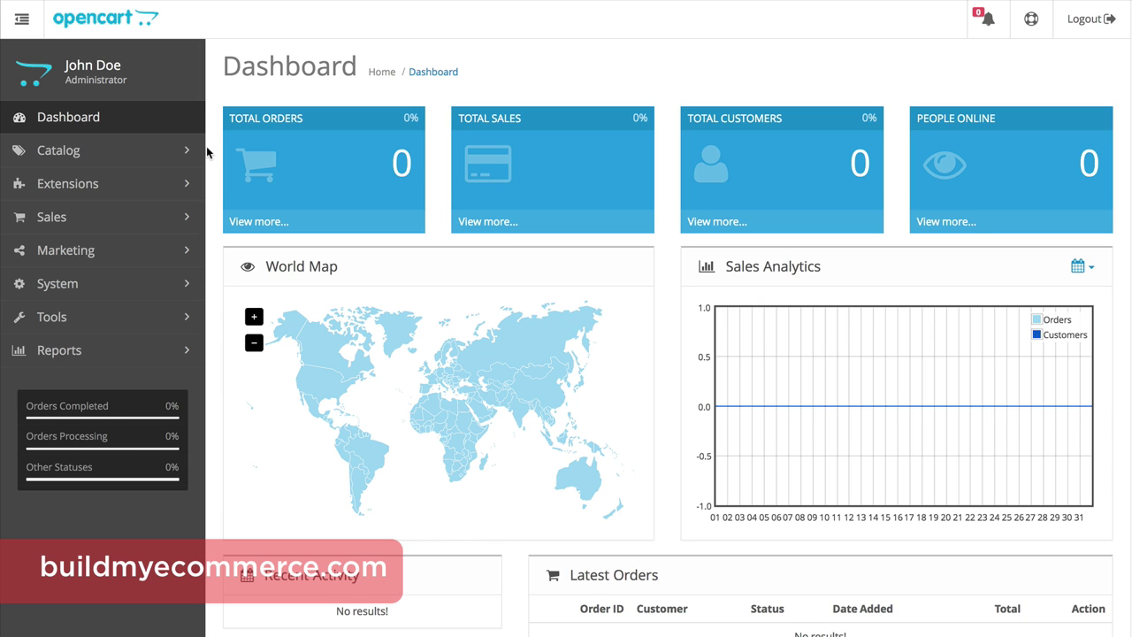
Check the PetSafe product in the storefront's Travel & Outdoors category, then expand Catalog in admin.
click(177, 150)
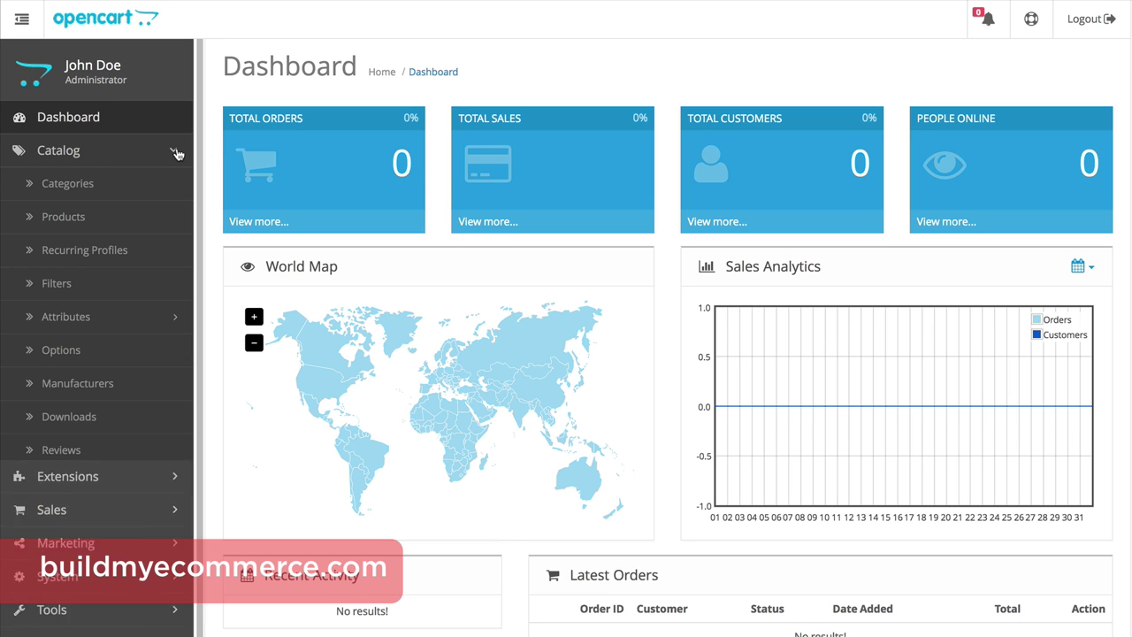
click(85, 498)
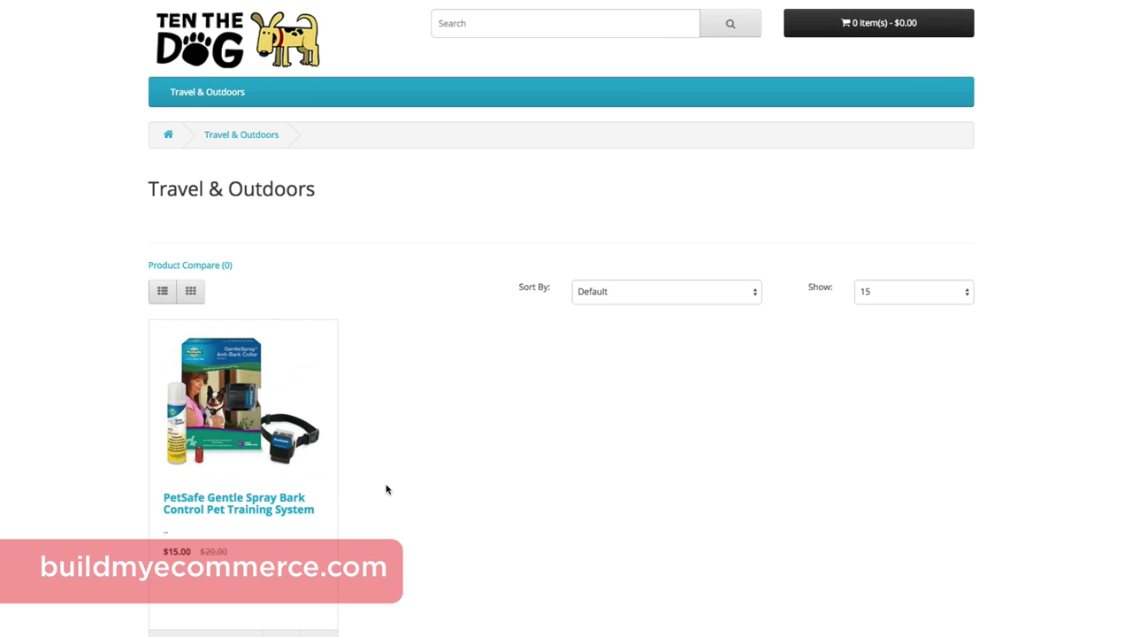
click(312, 458)
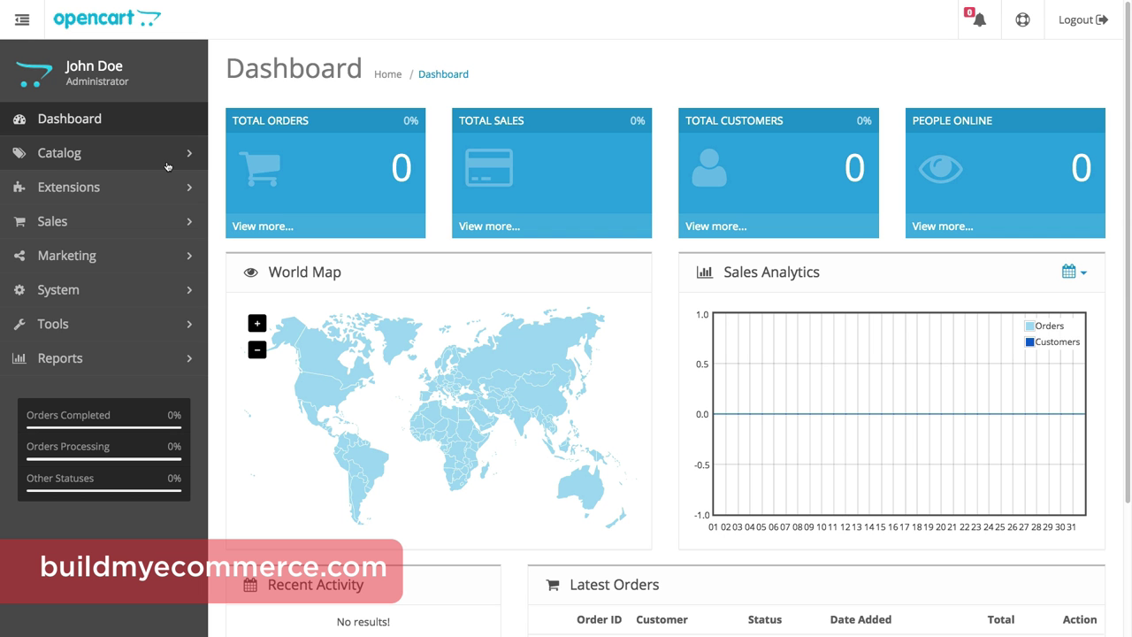
click(167, 167)
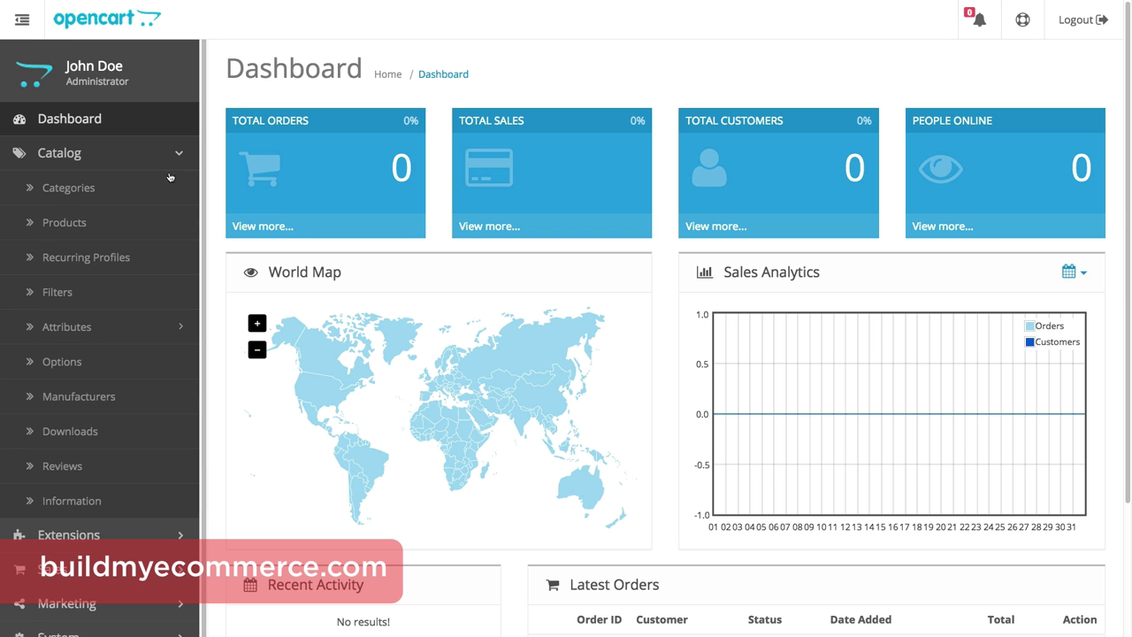
Add a new product named PetSafe Gentle Spray Bark Control Pet Training System with its pasted description.
click(171, 224)
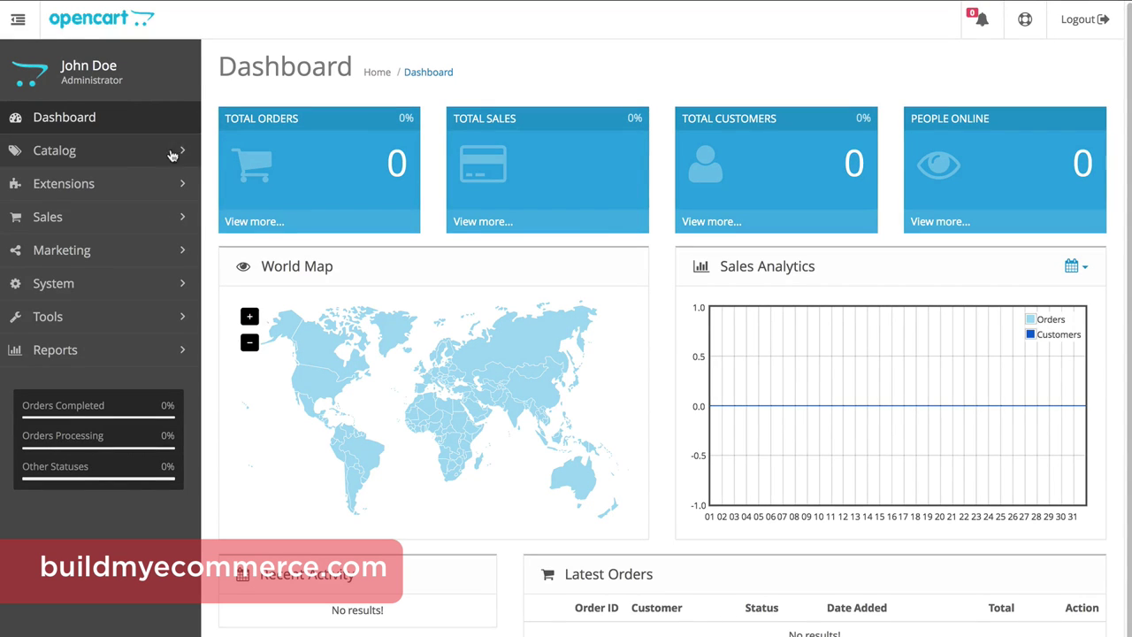
click(116, 151)
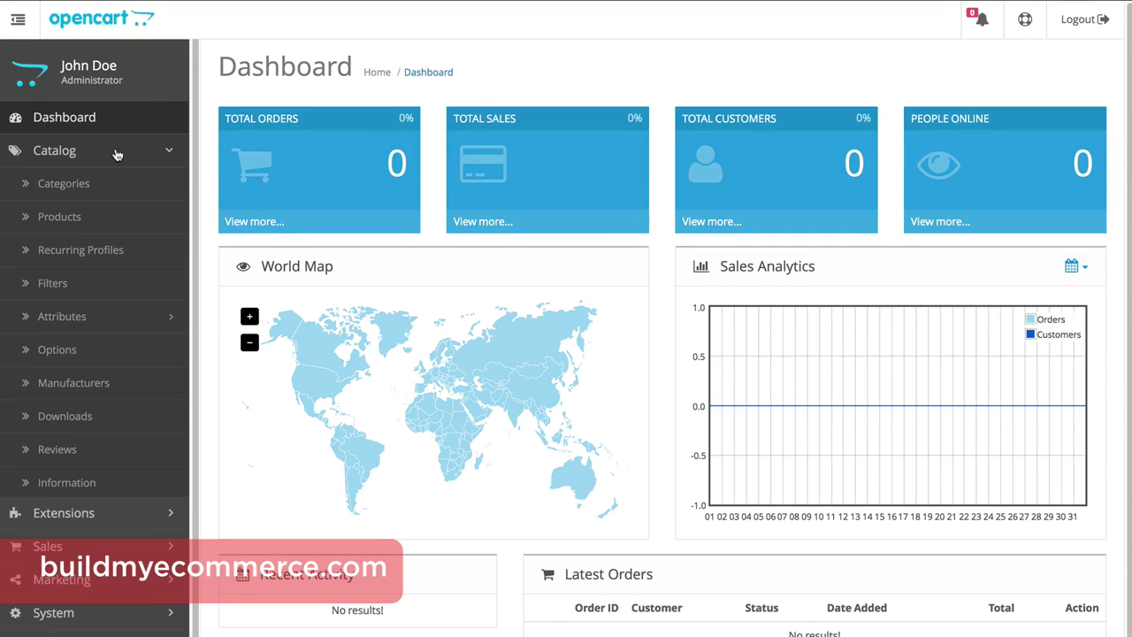
click(122, 222)
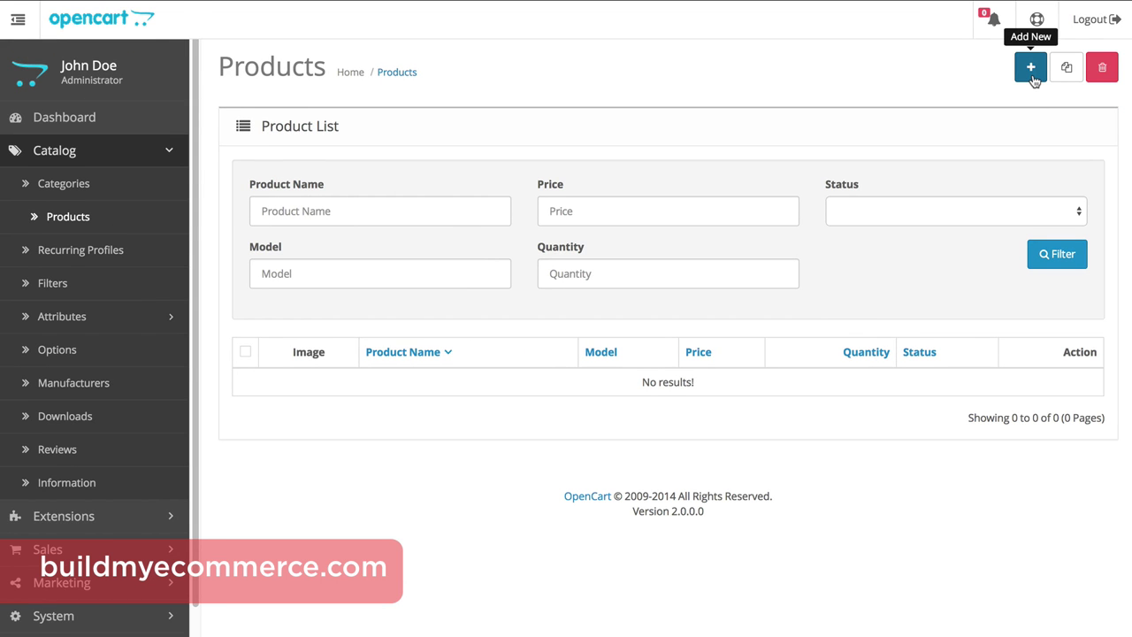
click(1031, 73)
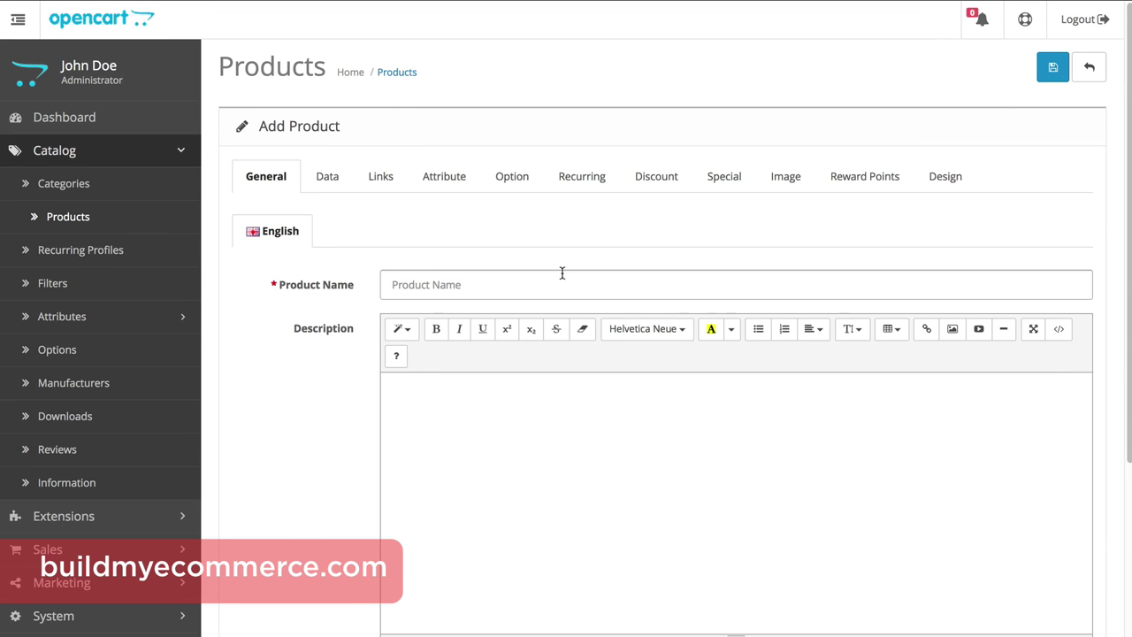
click(561, 273)
text(PetSafe Gentle Spray Bark Control Pet Training System)
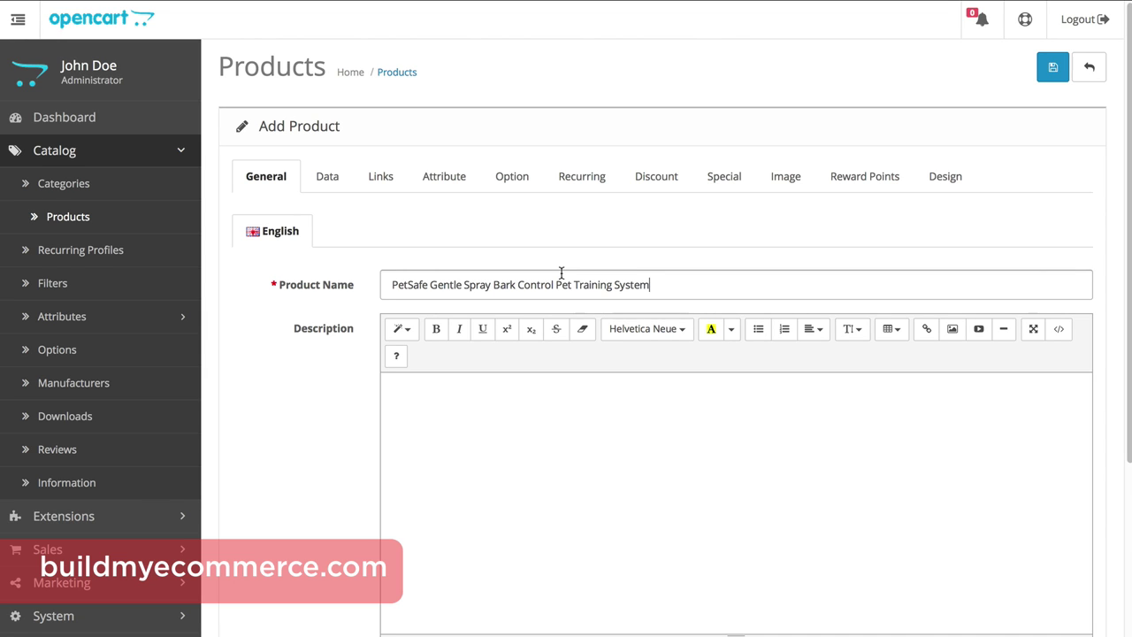
click(403, 389)
key(ctrl+v)
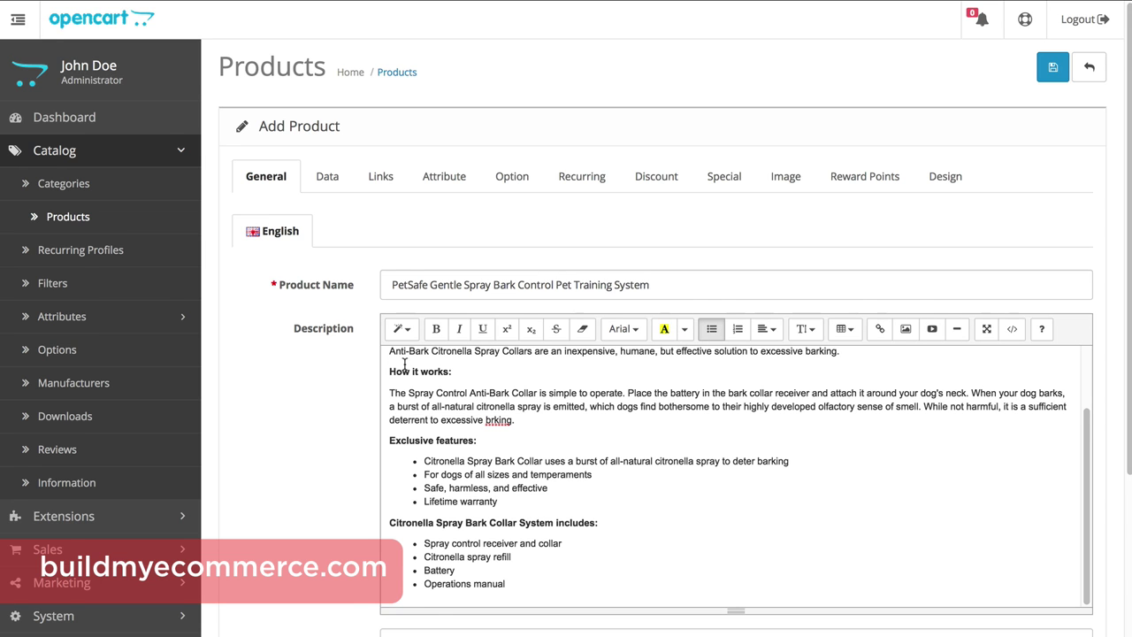
Paste the meta tag title and meta tag description, then select the product name.
scroll(404, 364, down, 5)
click(519, 290)
text(PetSafe Gentle Spray Bark Control System - Citronella Spray Bark Collar from tenthedog.com)
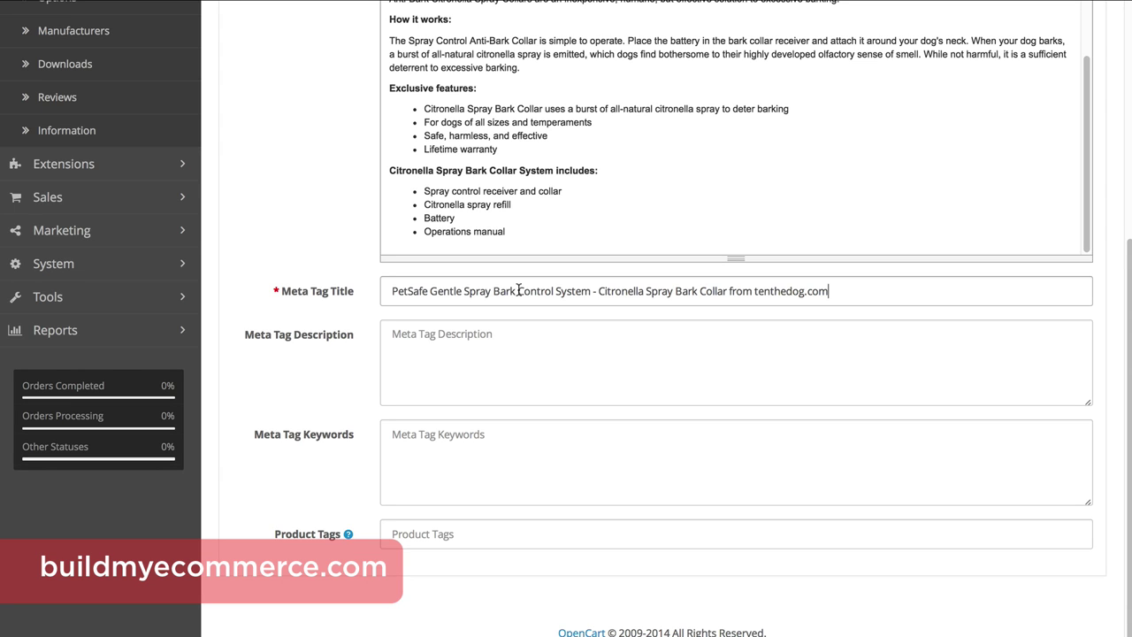
click(413, 337)
text(PetSafe Gentle Spray Bark Control System - Citronella Spray Bark Collar from petco.com. The Spray Control Anti-Bark Collar is simple to operate. When your dog barks, a burst of all-natural citronella spray is emitted.)
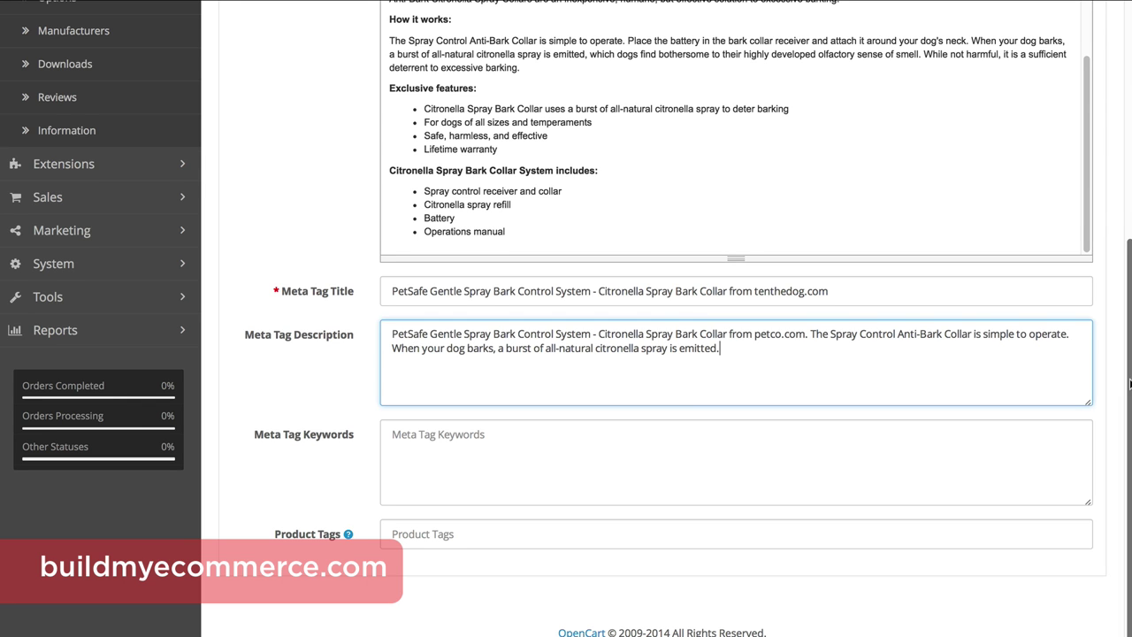
scroll(413, 337, up, 8)
drag(698, 284, 280, 280)
key(ctrl+c)
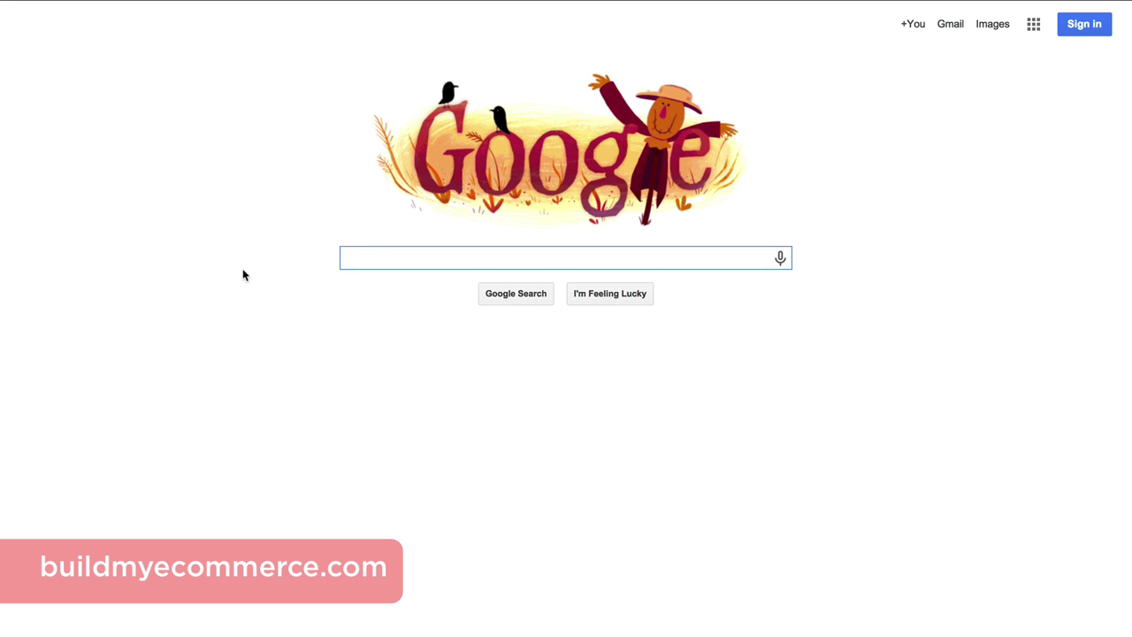
Search Google for 'site:petco.com PetSafe Gentle Spray Bark Control Pet Training System'.
text(s)
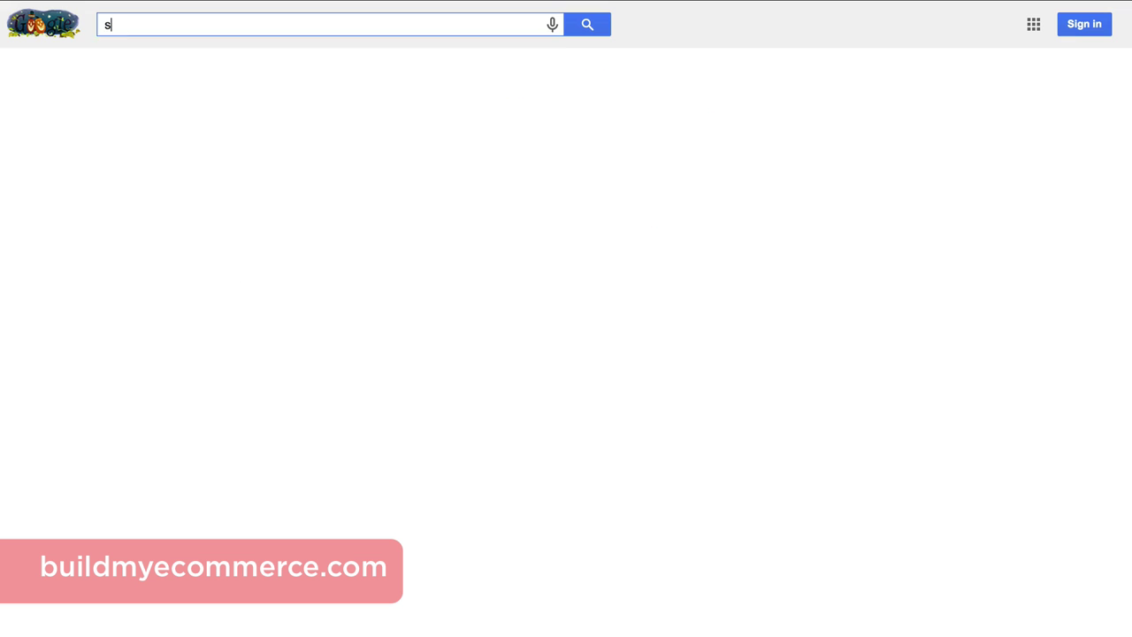
text(ite:petco.com)
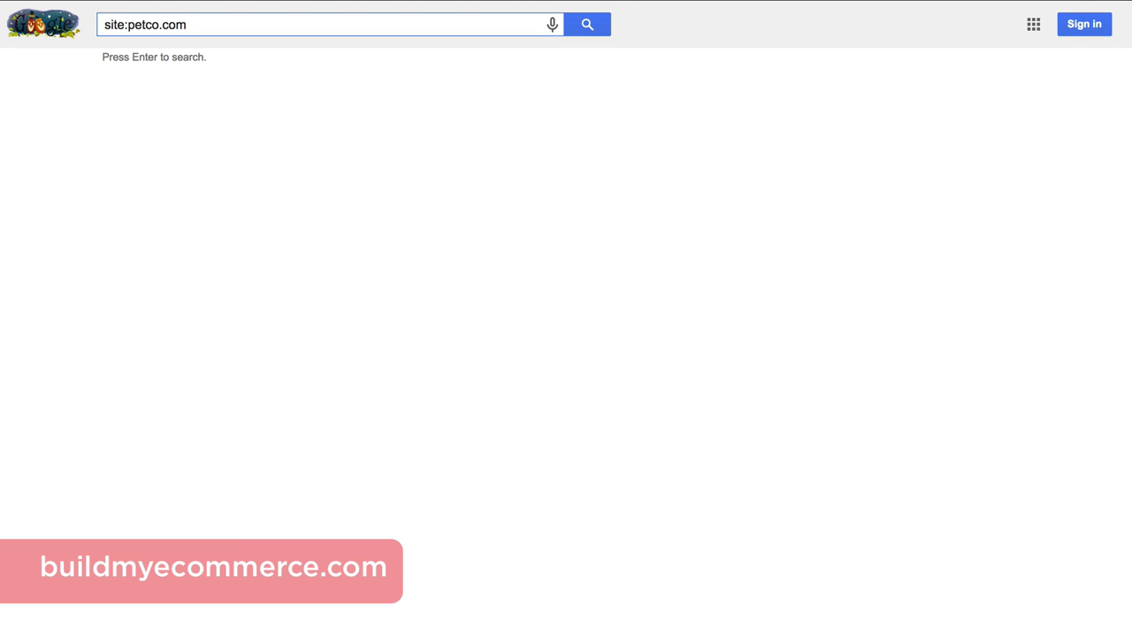
key(ctrl+v)
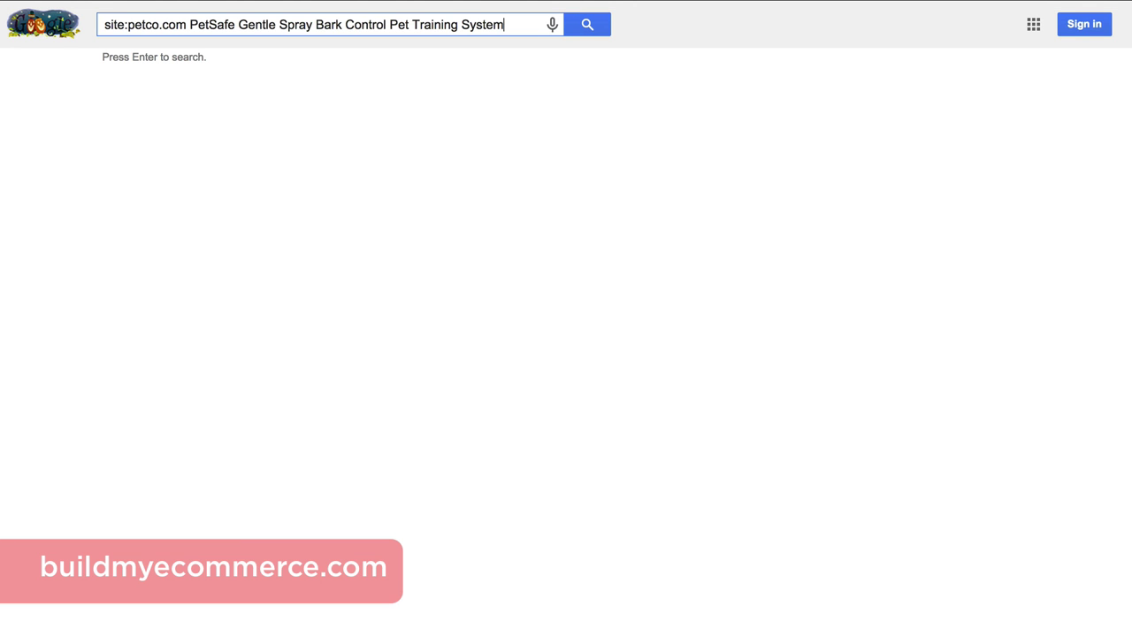
click(590, 26)
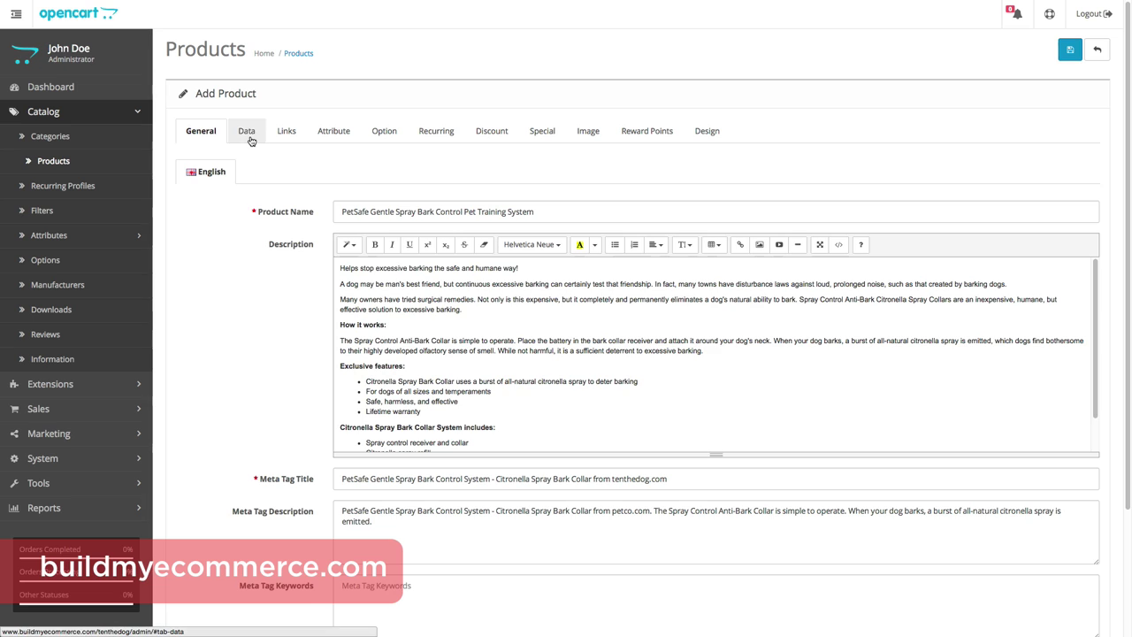
From the Data tab's product image, open the Image Manager and create a product_images folder.
click(246, 133)
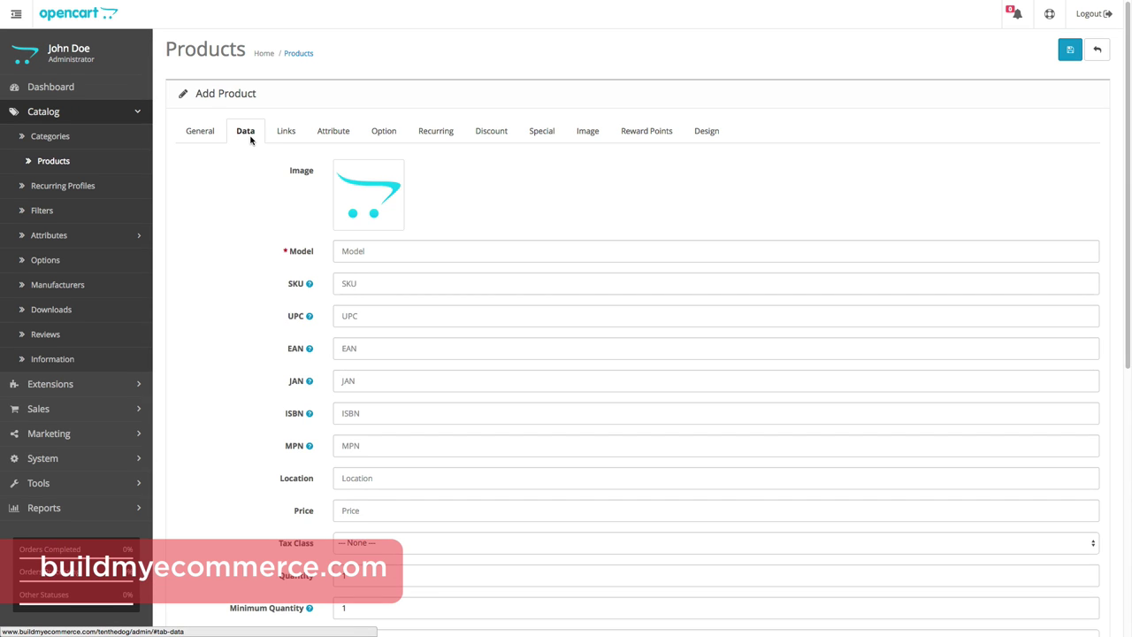
click(344, 202)
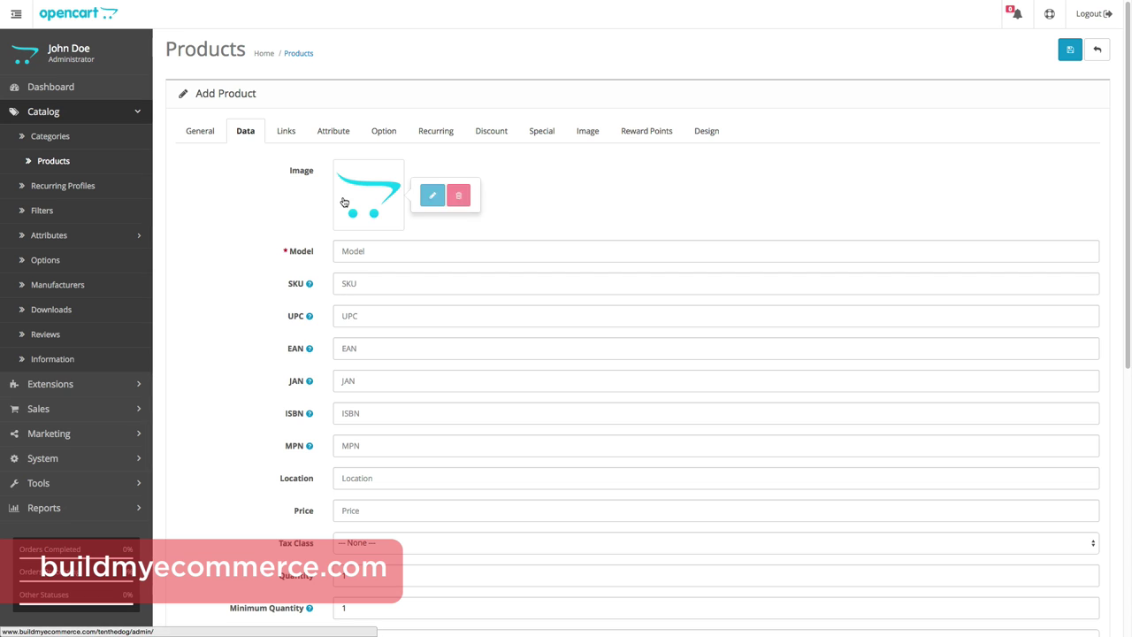
click(434, 194)
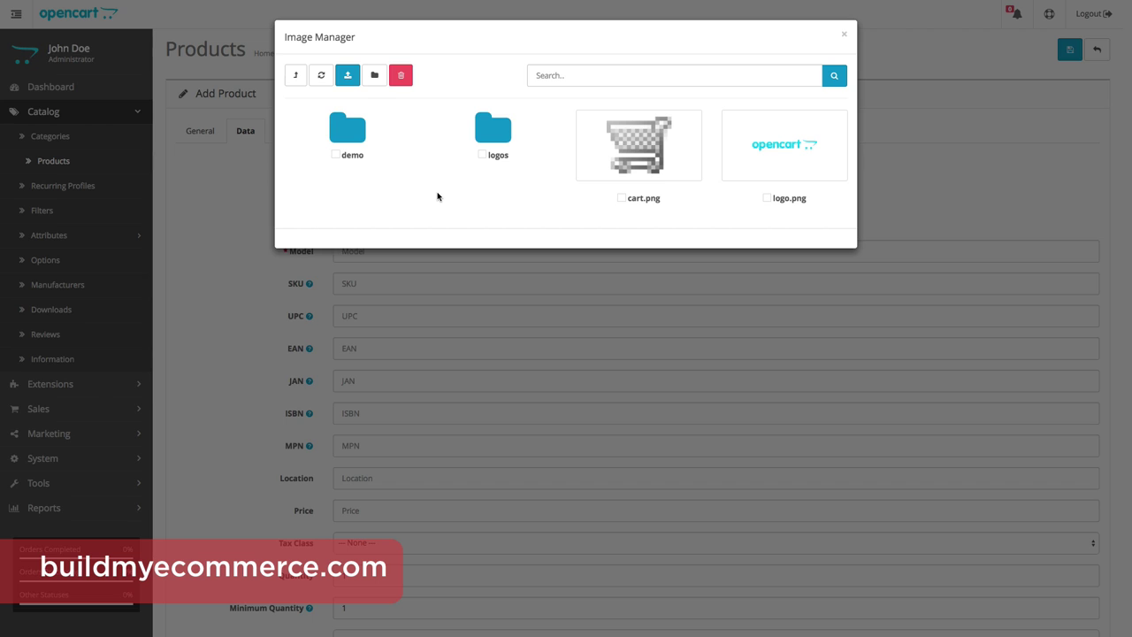
click(374, 76)
text(product)
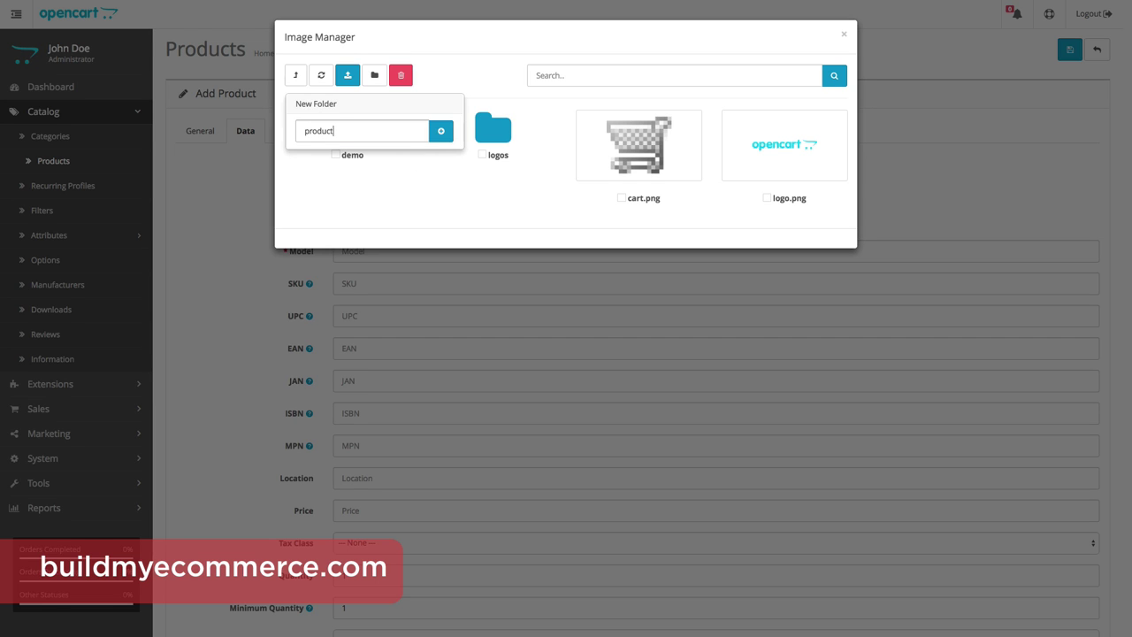
text(_images)
click(441, 131)
click(627, 144)
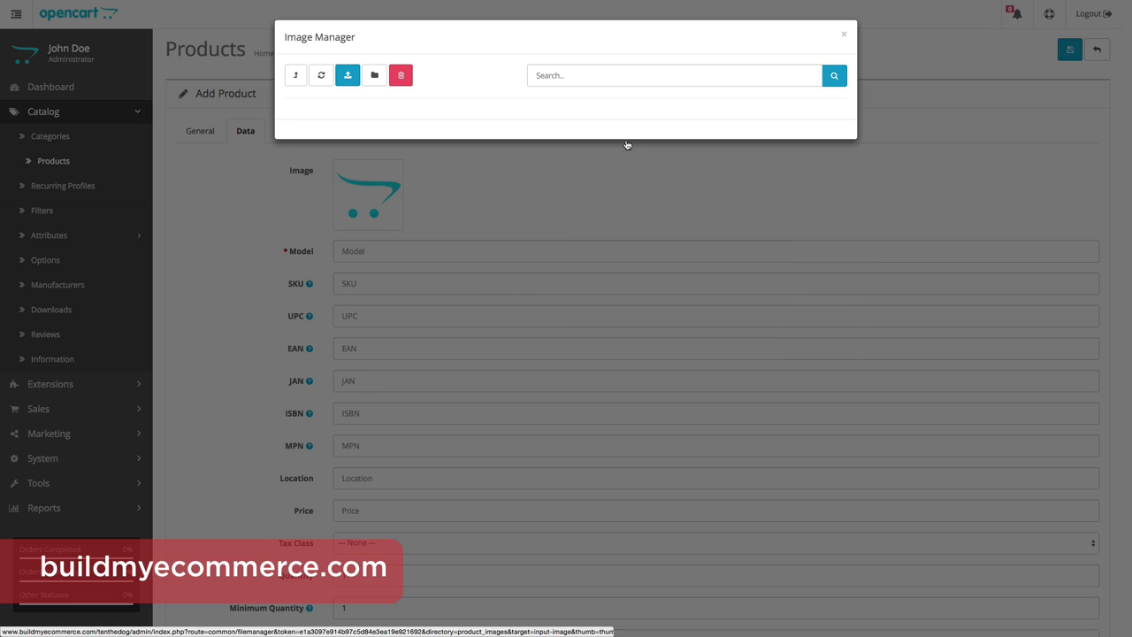
Create a travel_and_outdoors folder, upload the PetSafe photo, and set it as the product image.
click(374, 75)
text(trave)
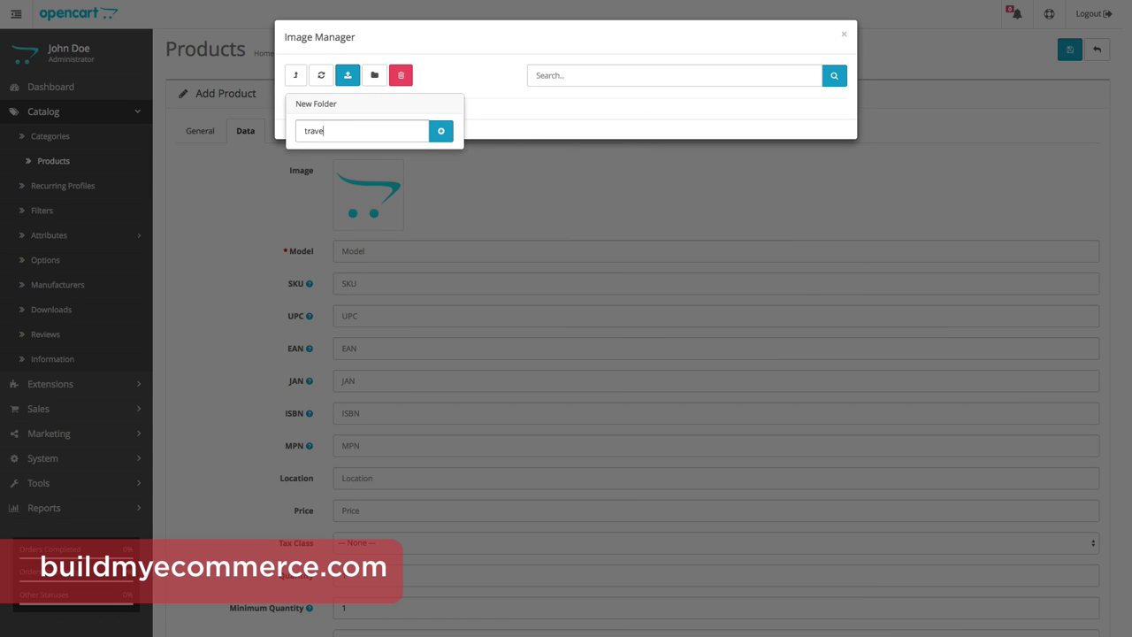
text(l_and_out doors)
key(Return)
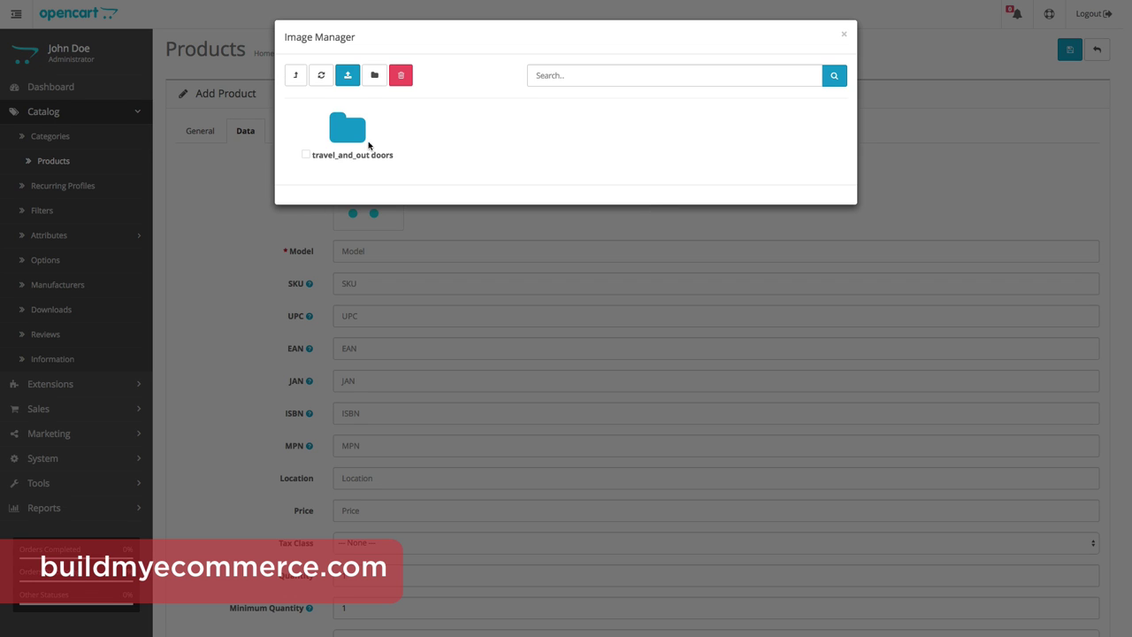
click(347, 76)
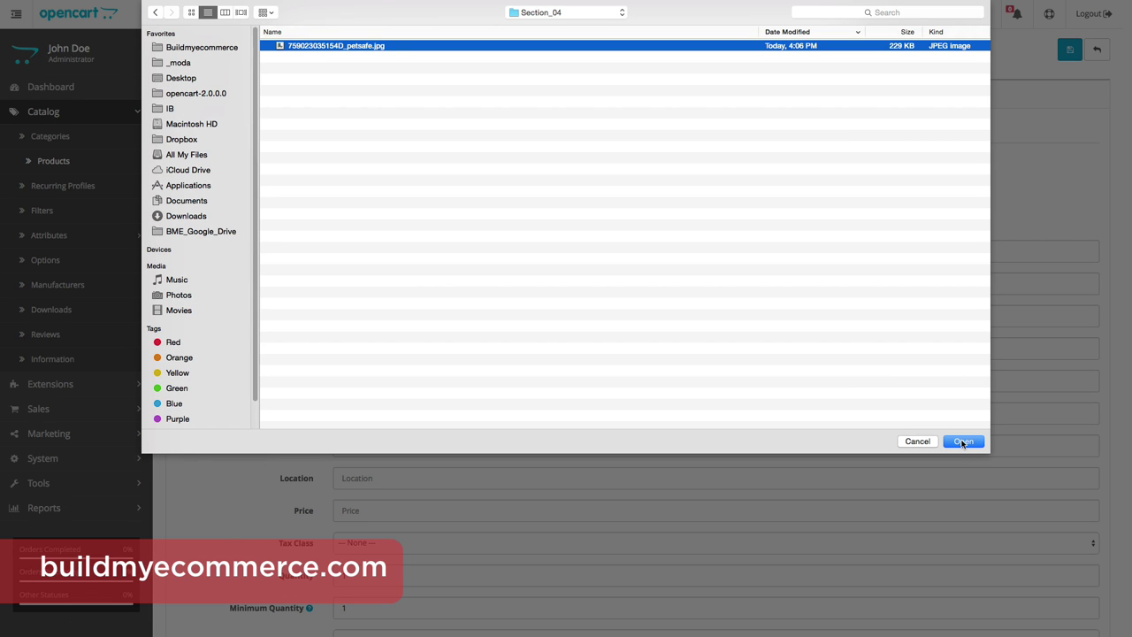
click(963, 442)
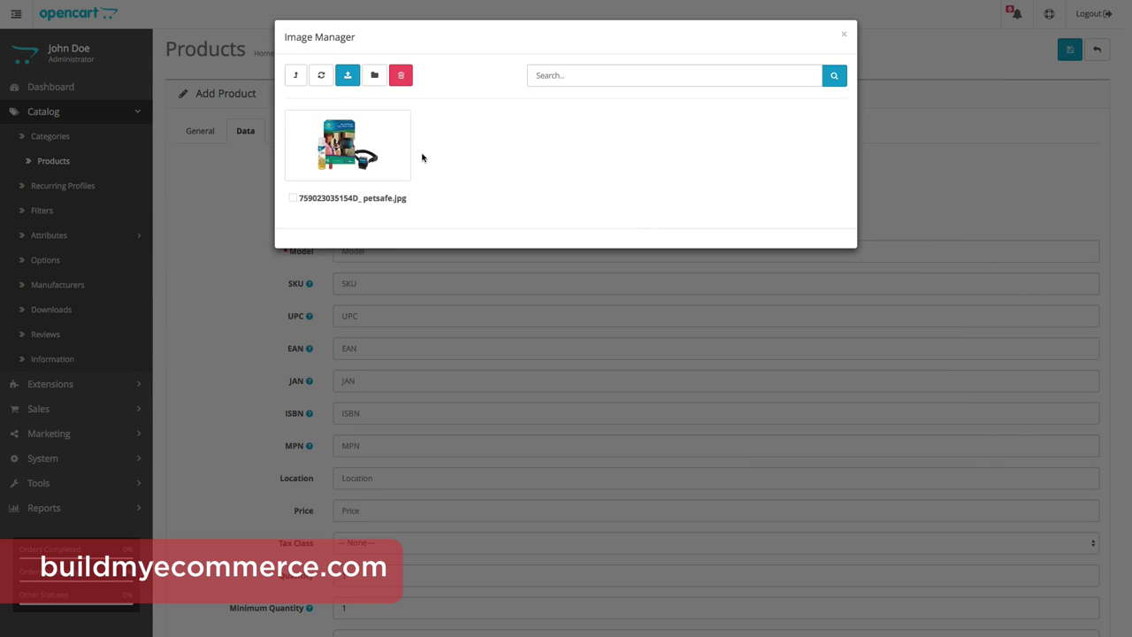
click(397, 152)
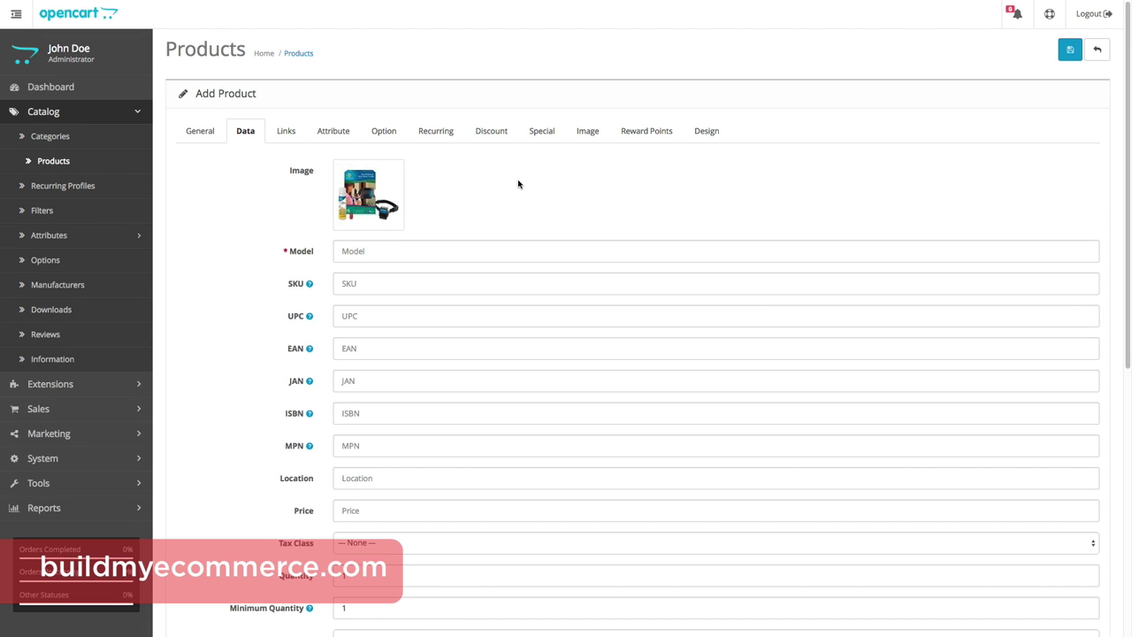
Enter model 692204, price 89.99 and quantity 15, then save the product.
click(413, 252)
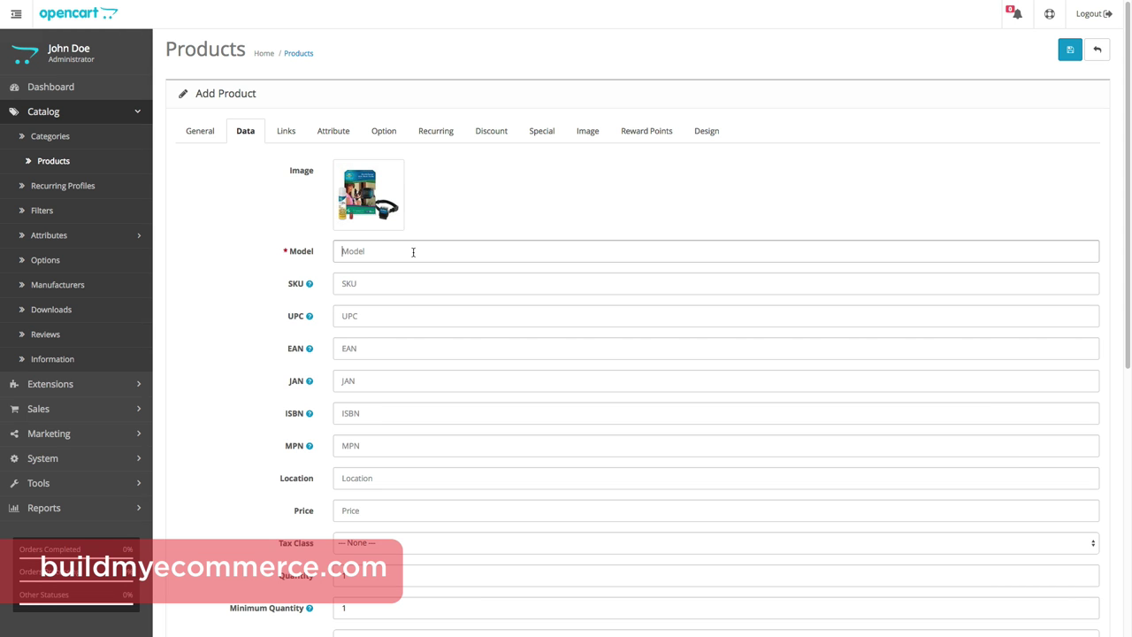
text(692204)
scroll(227, 395, down, 2)
click(299, 405)
text(89)
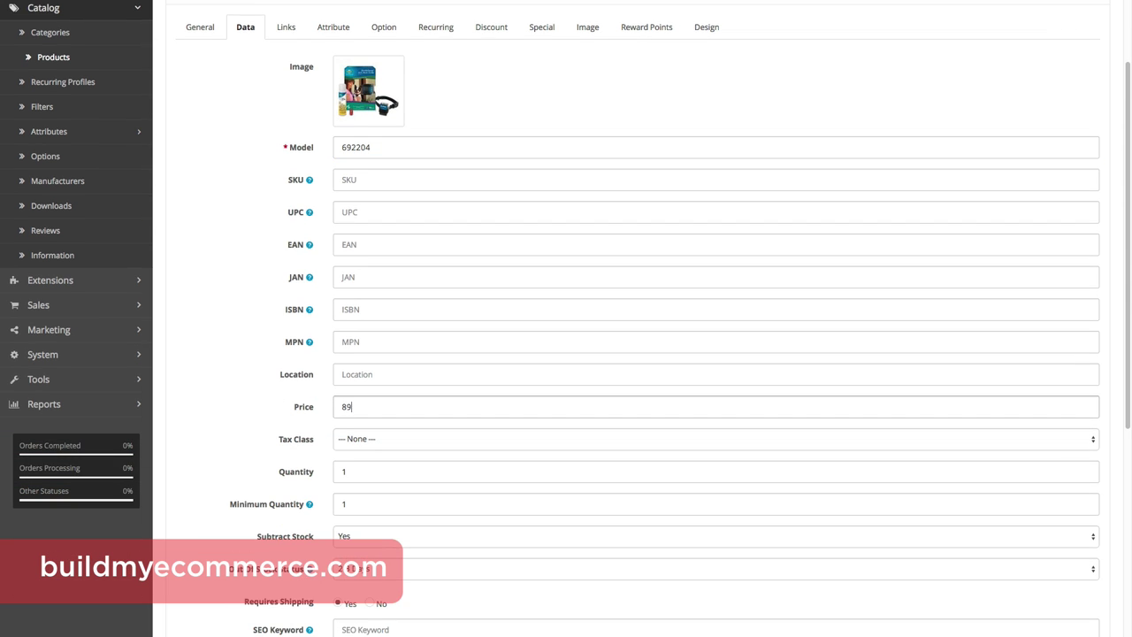
text(.99)
click(347, 471)
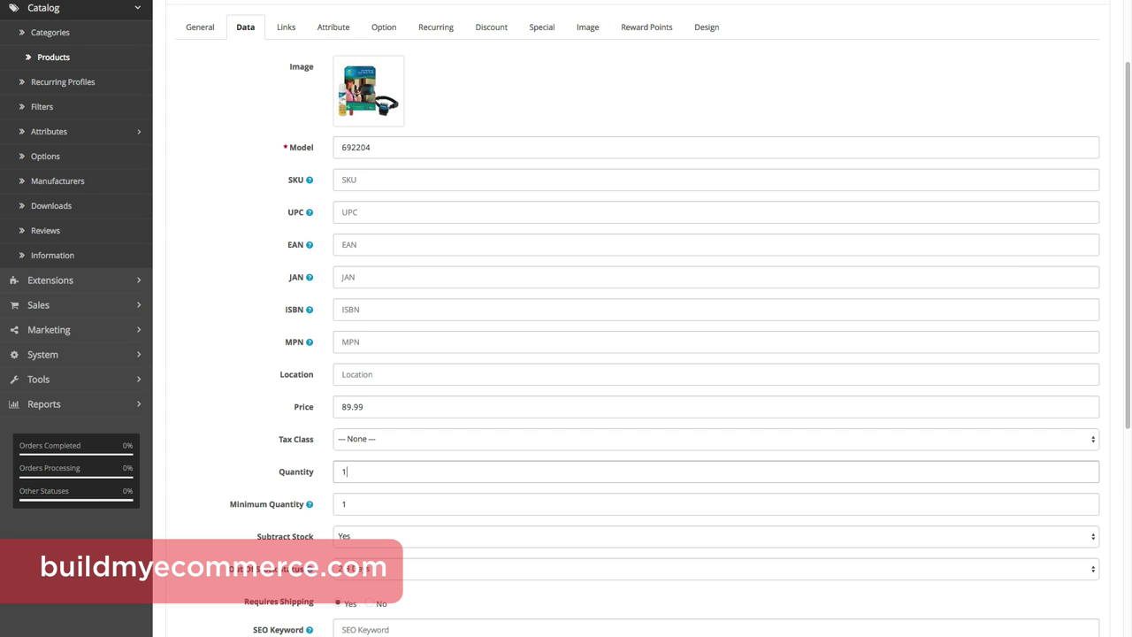
text(5)
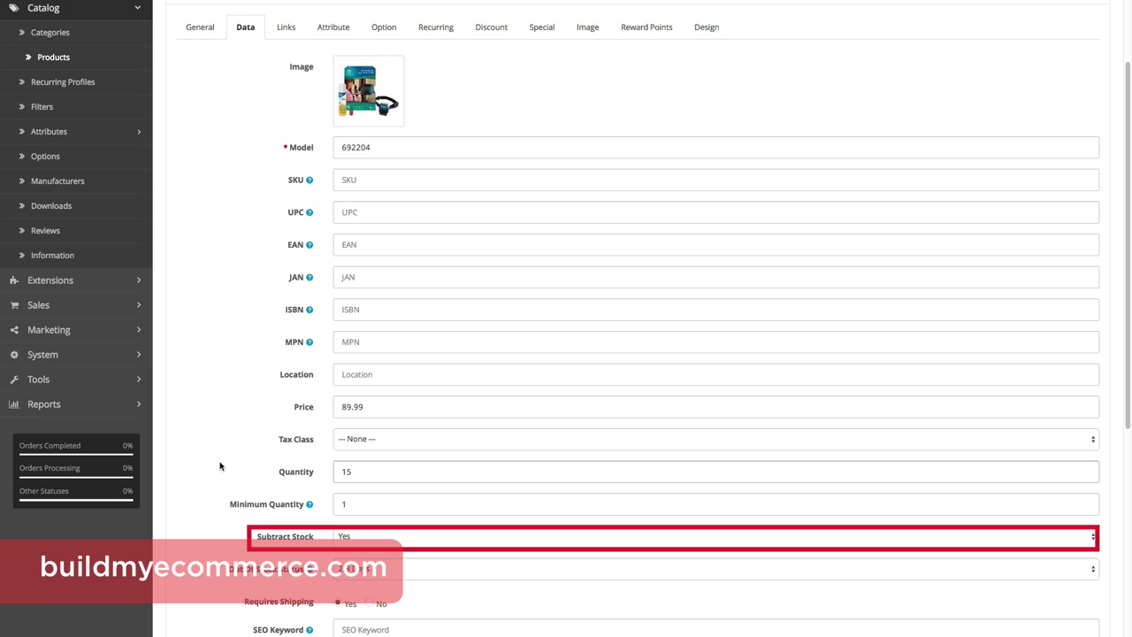
scroll(220, 466, up, 2)
click(295, 138)
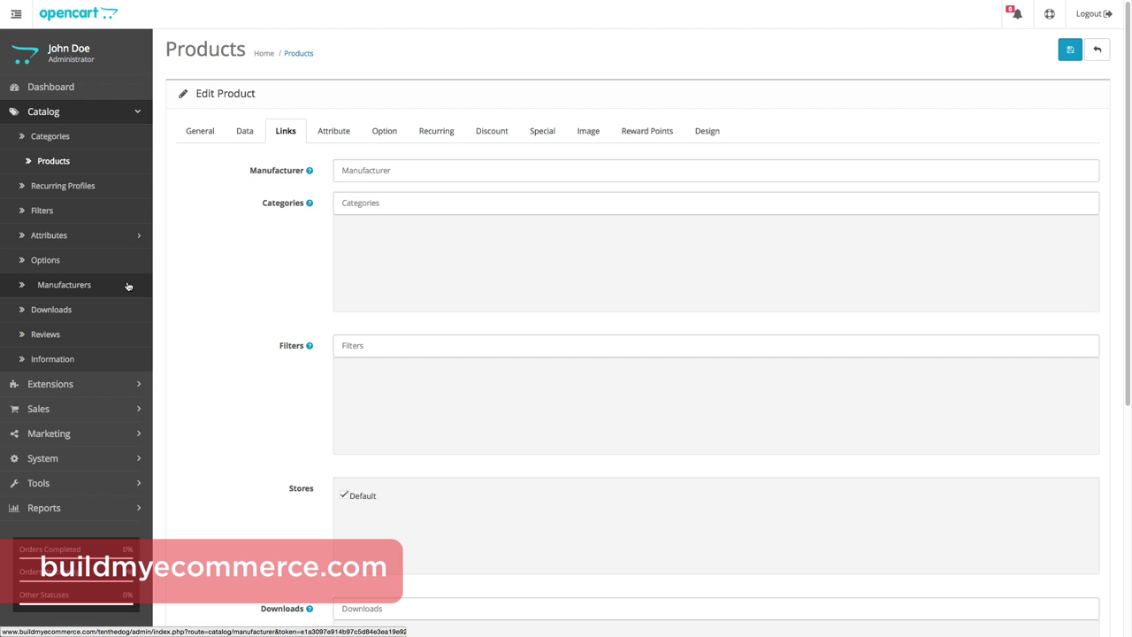
click(1069, 50)
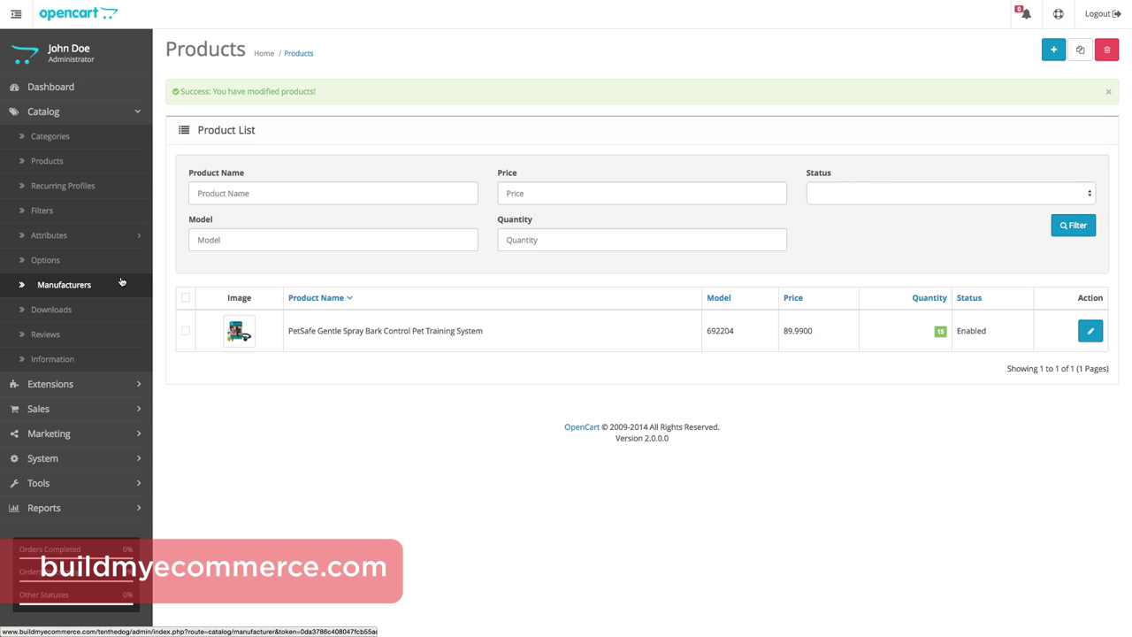
Add a new manufacturer named PetSafe.
click(121, 283)
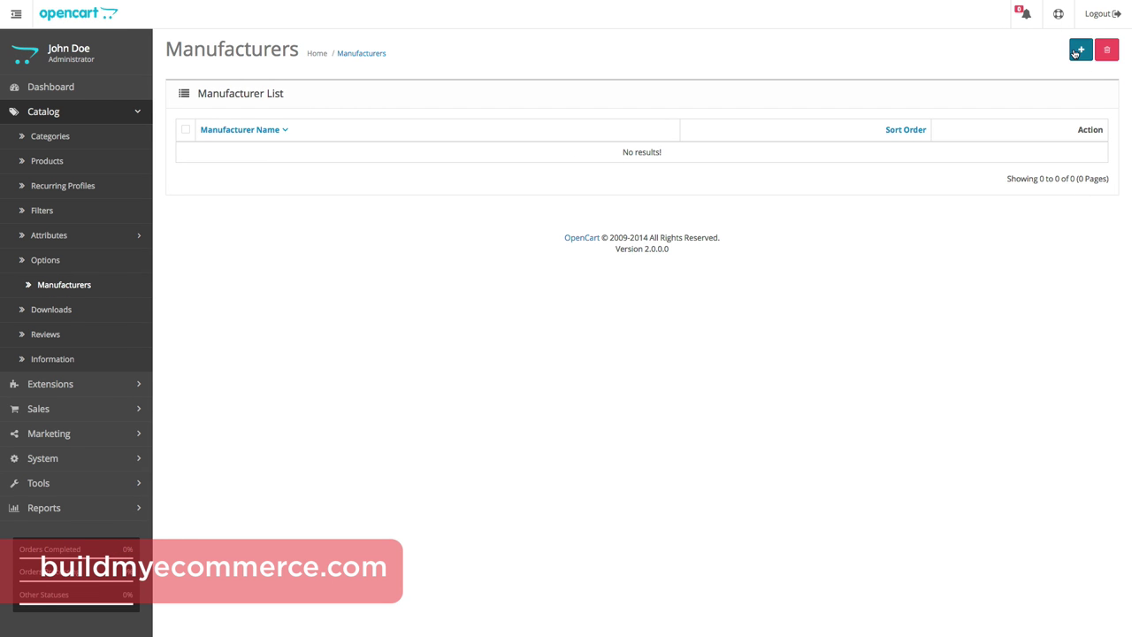
click(1077, 52)
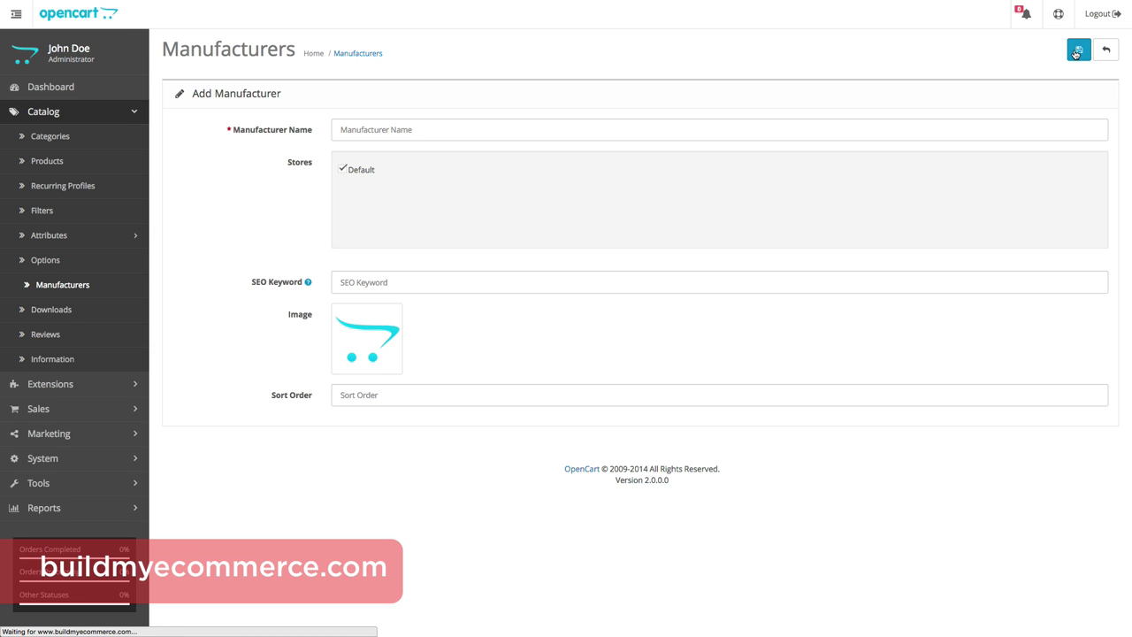
text(PetSafe)
click(1078, 51)
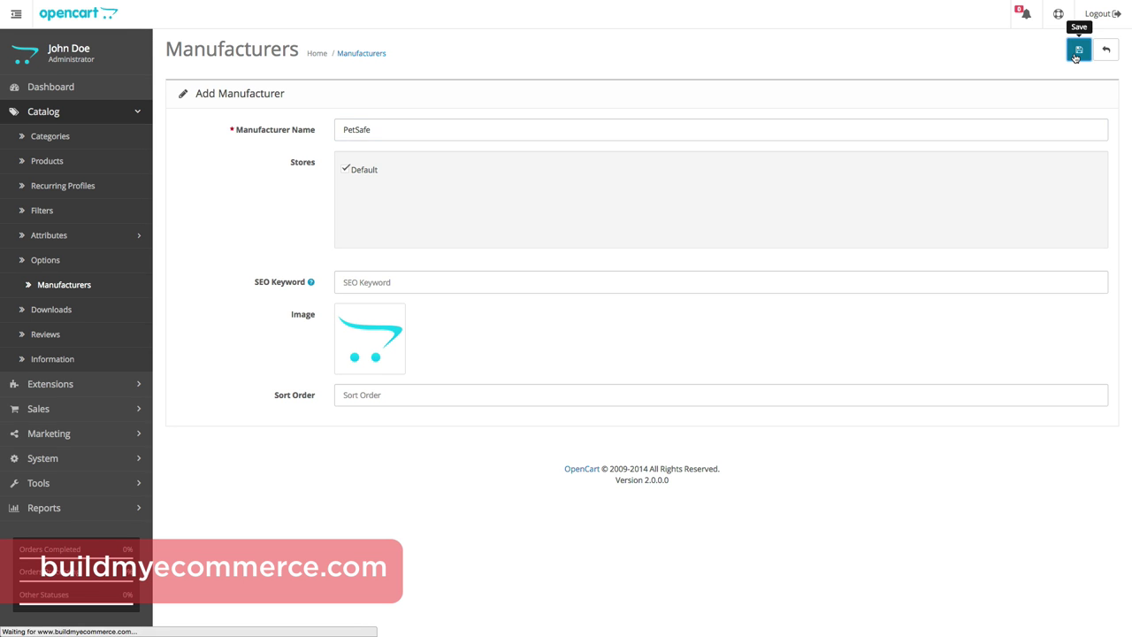
Set the product's manufacturer to PetSafe and category to Travel & Outdoors, and save.
click(284, 138)
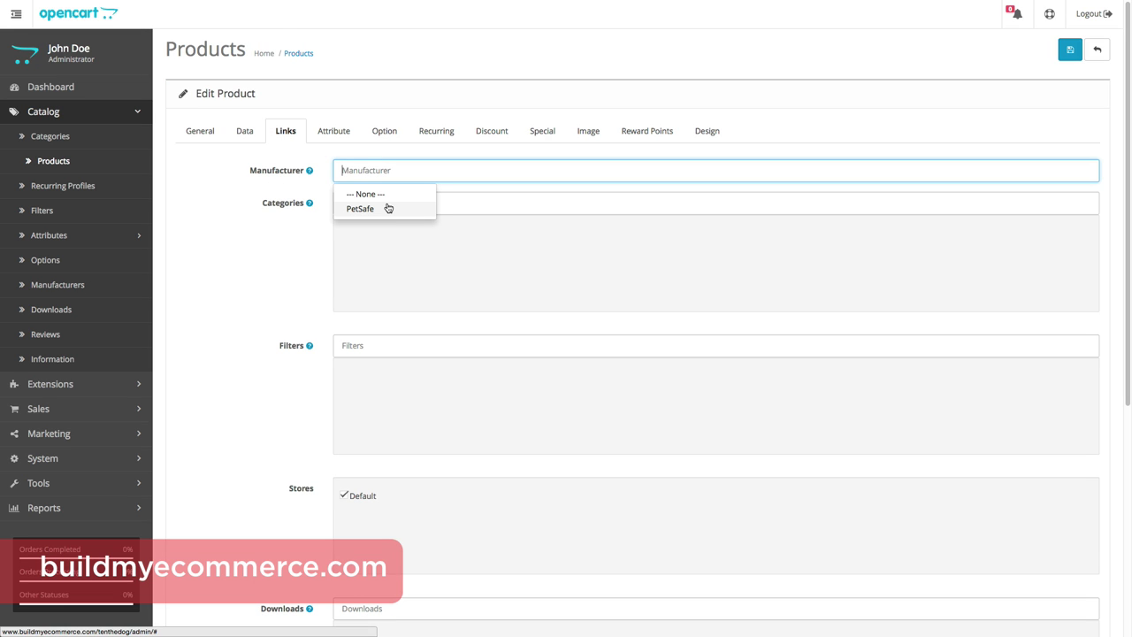
click(386, 207)
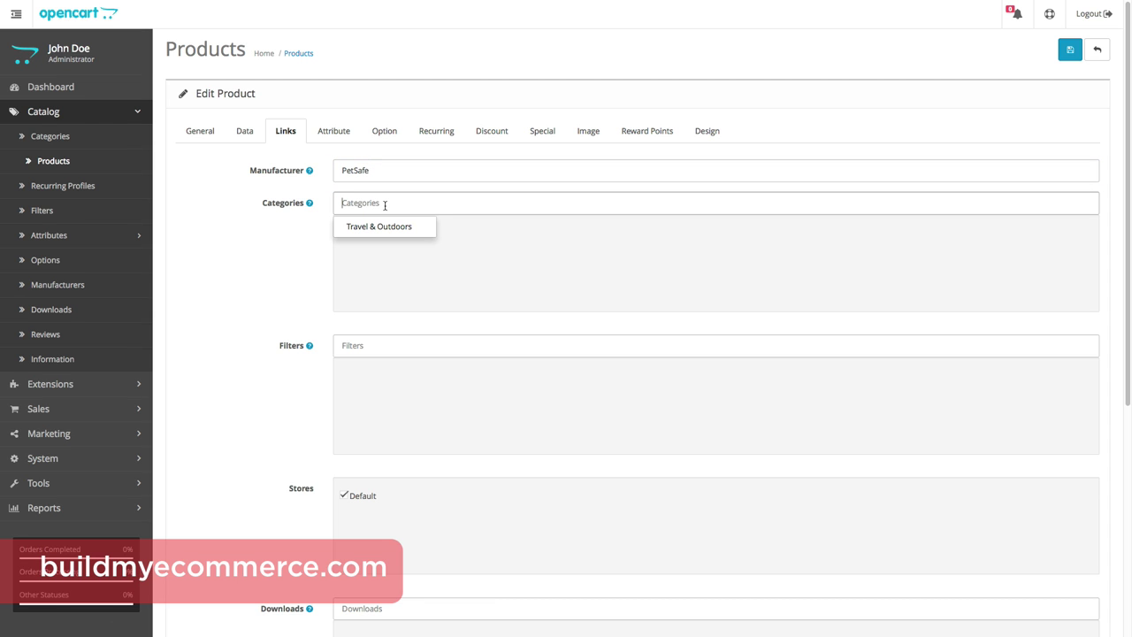
click(412, 232)
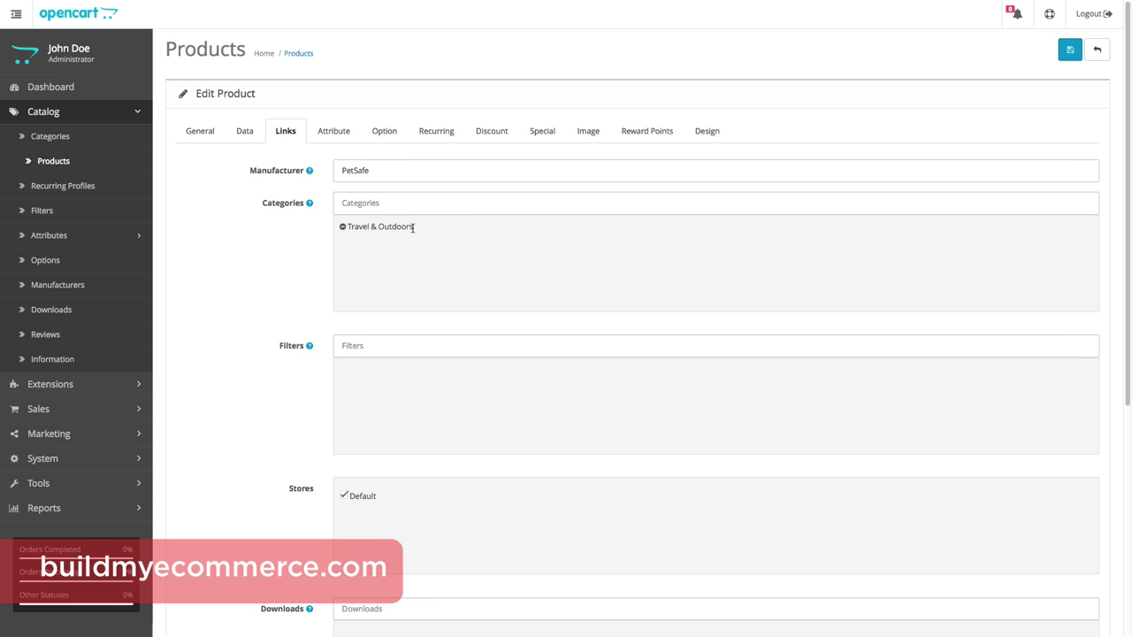
click(1071, 51)
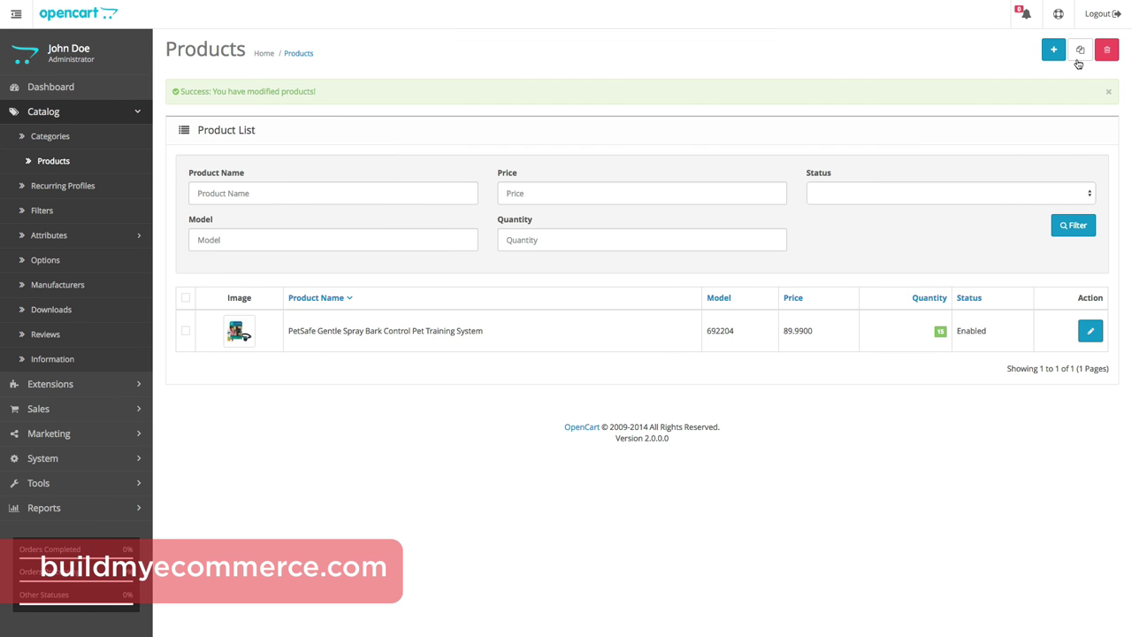
click(1056, 19)
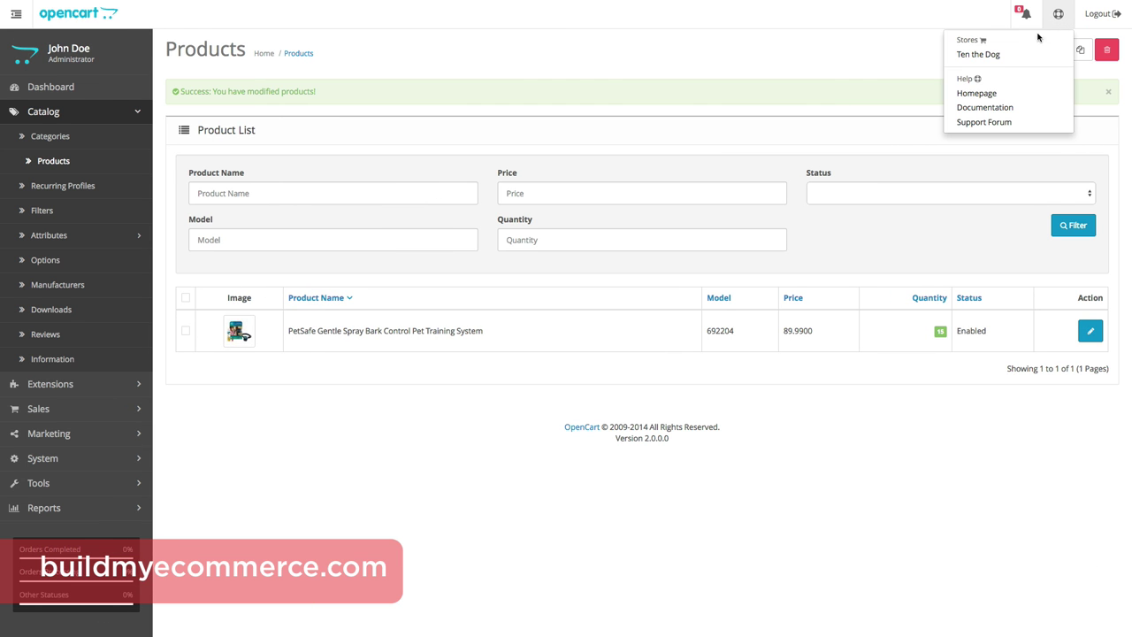
click(1024, 56)
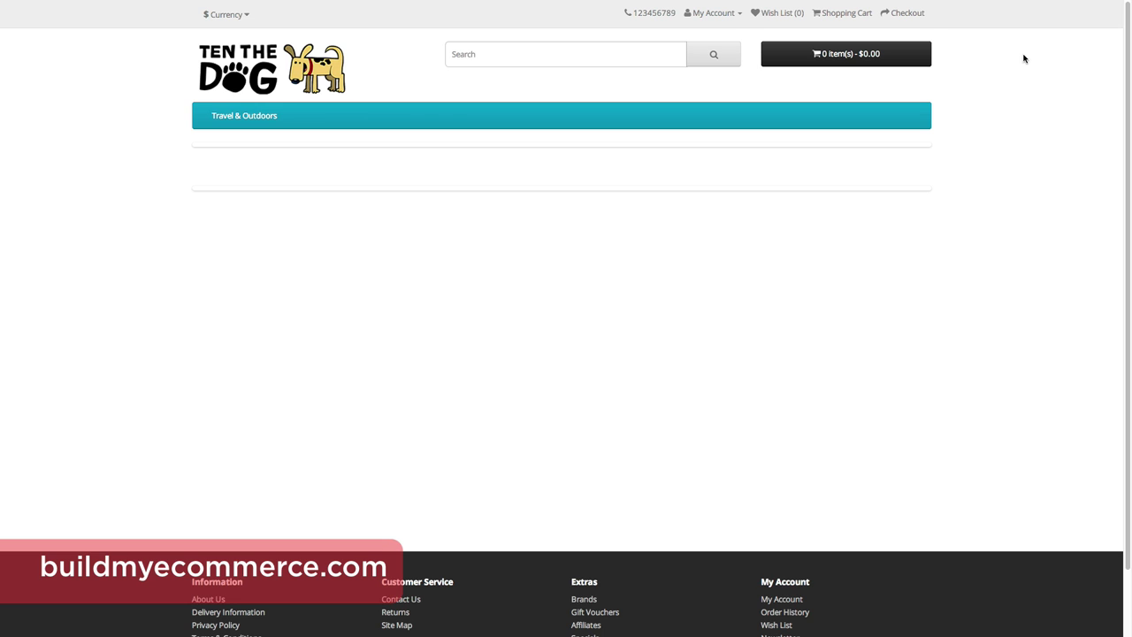
click(272, 120)
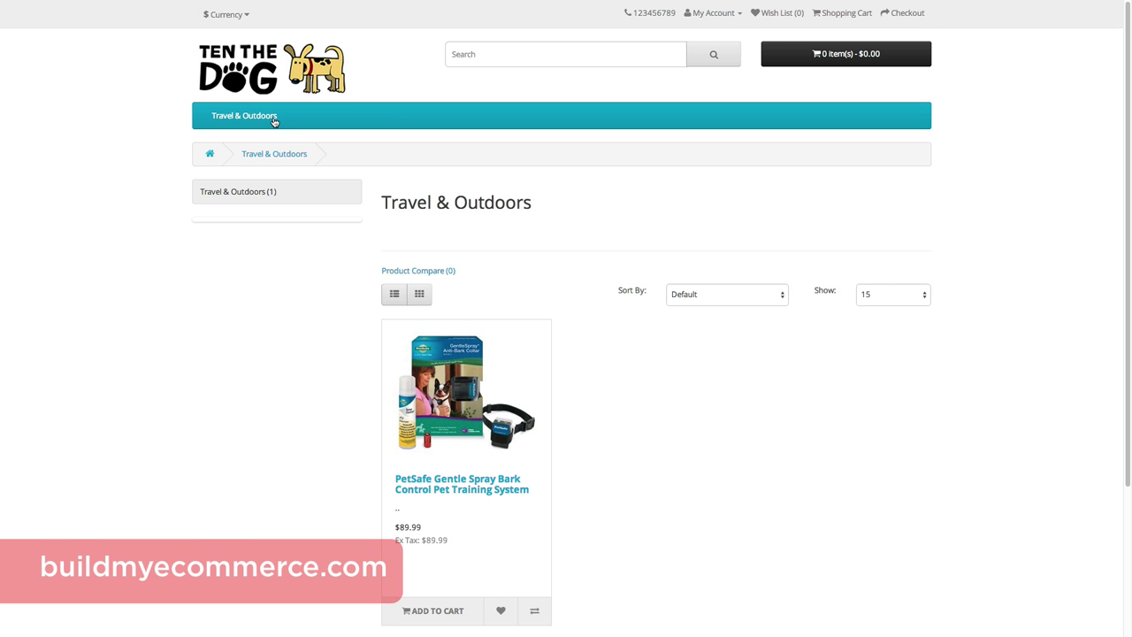
click(466, 393)
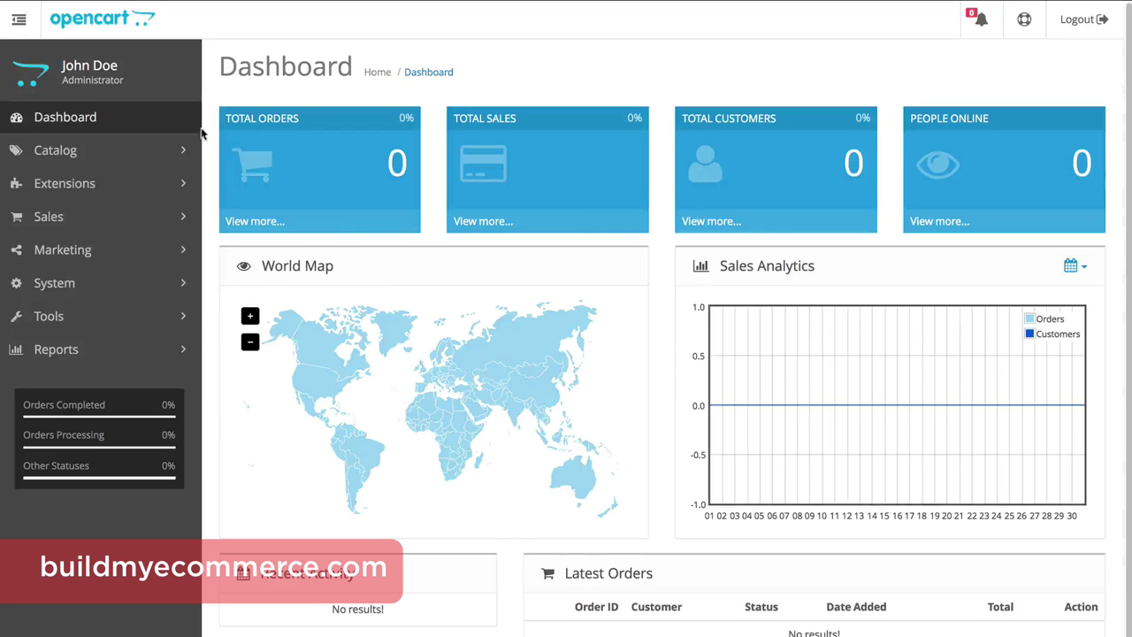
click(173, 152)
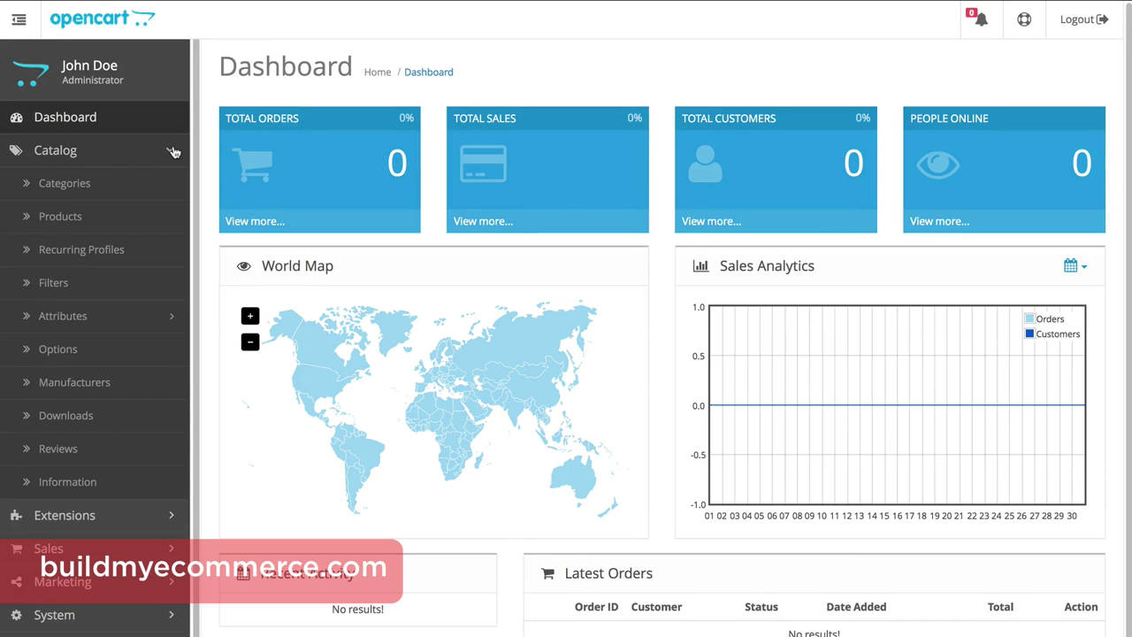
click(162, 218)
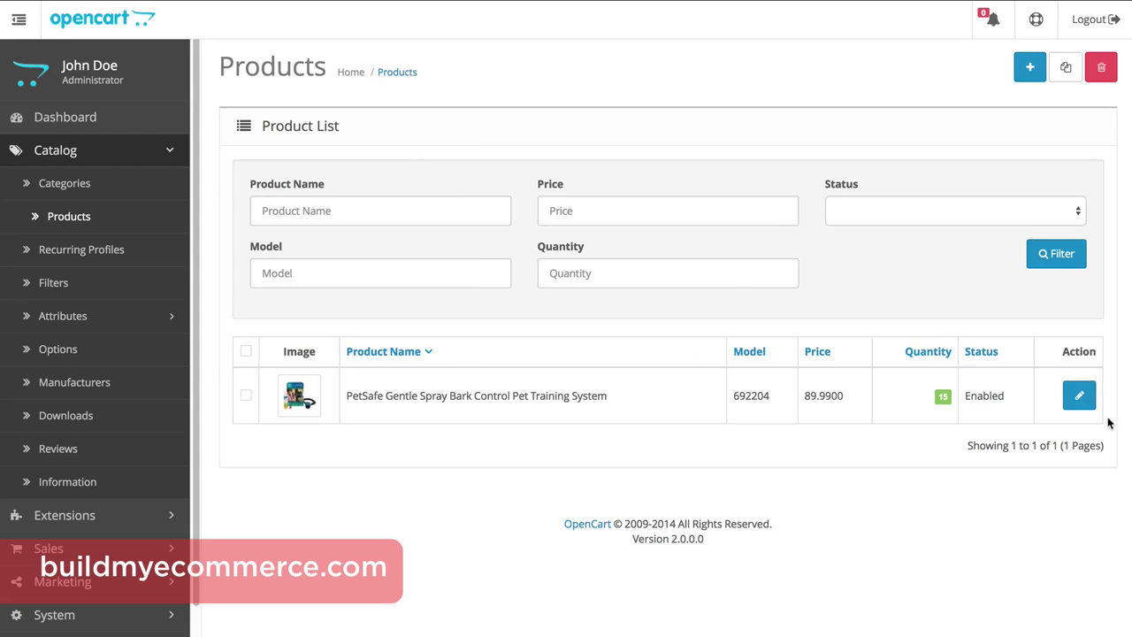
Open the PetSafe Gentle Spray product for editing and show its empty Discount tab after checking Special.
click(1079, 396)
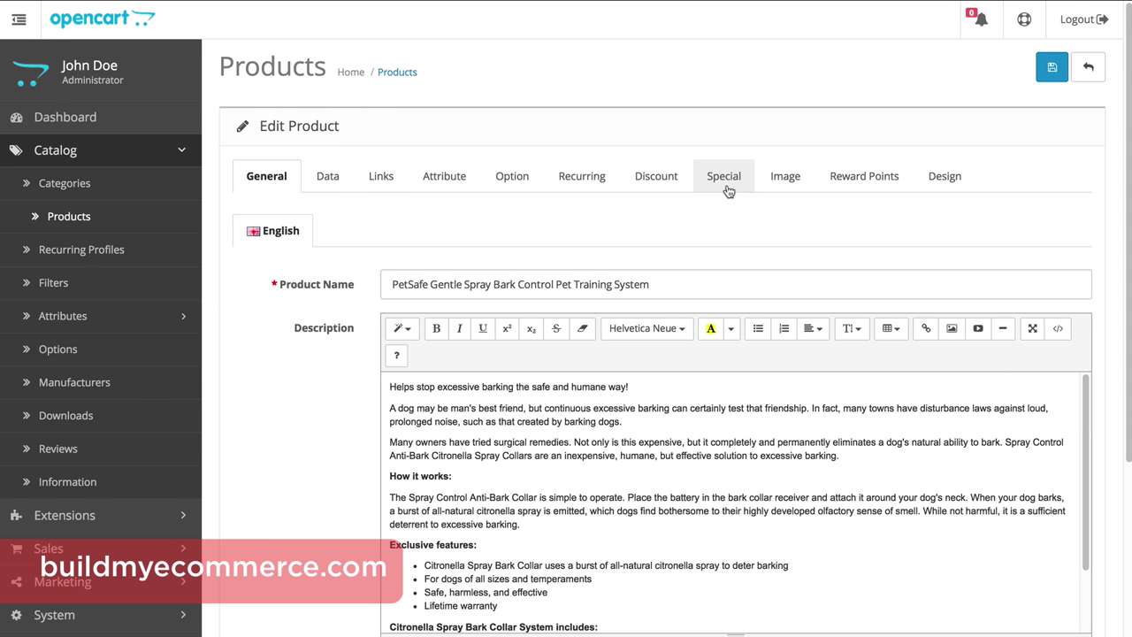
click(727, 183)
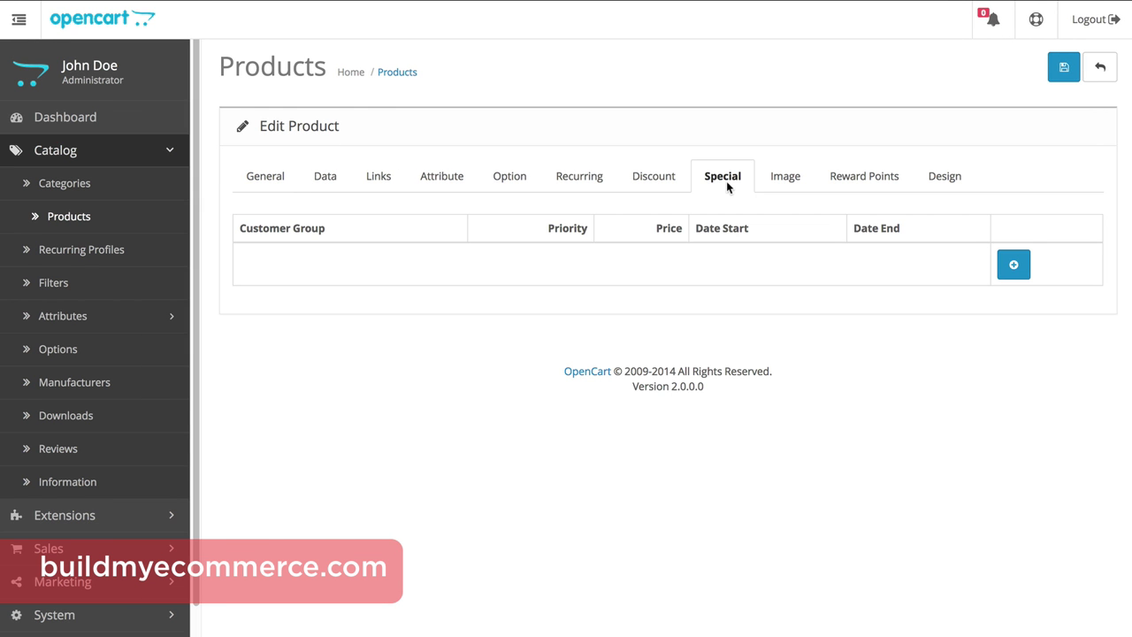
click(662, 184)
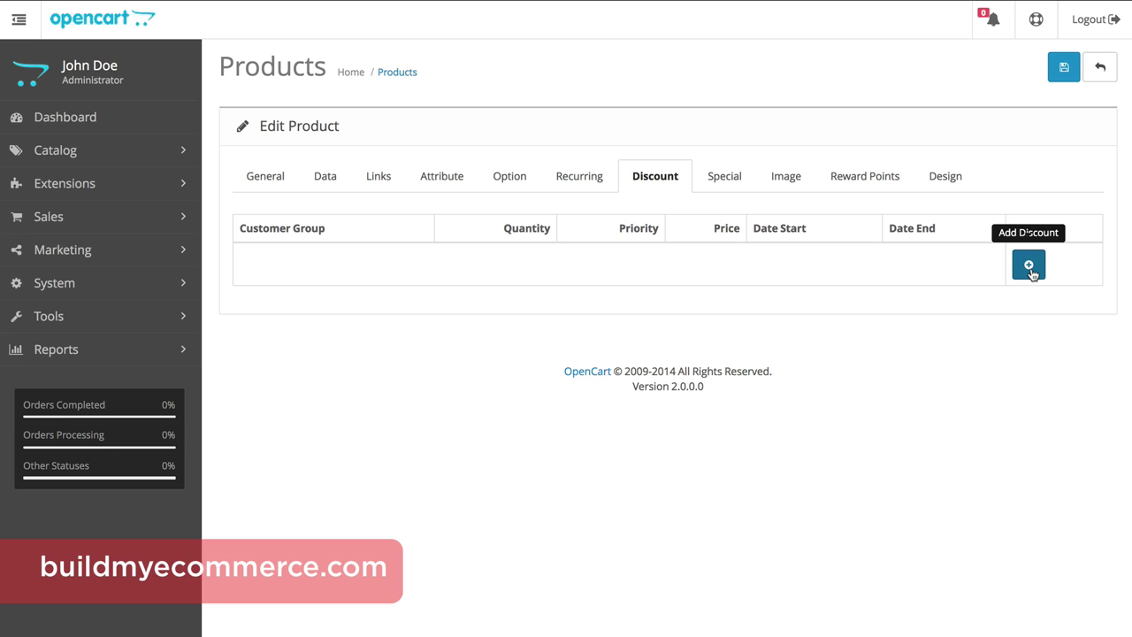
Add a quantity discount row for 10 or more units with its discount price, and save the product.
click(1029, 268)
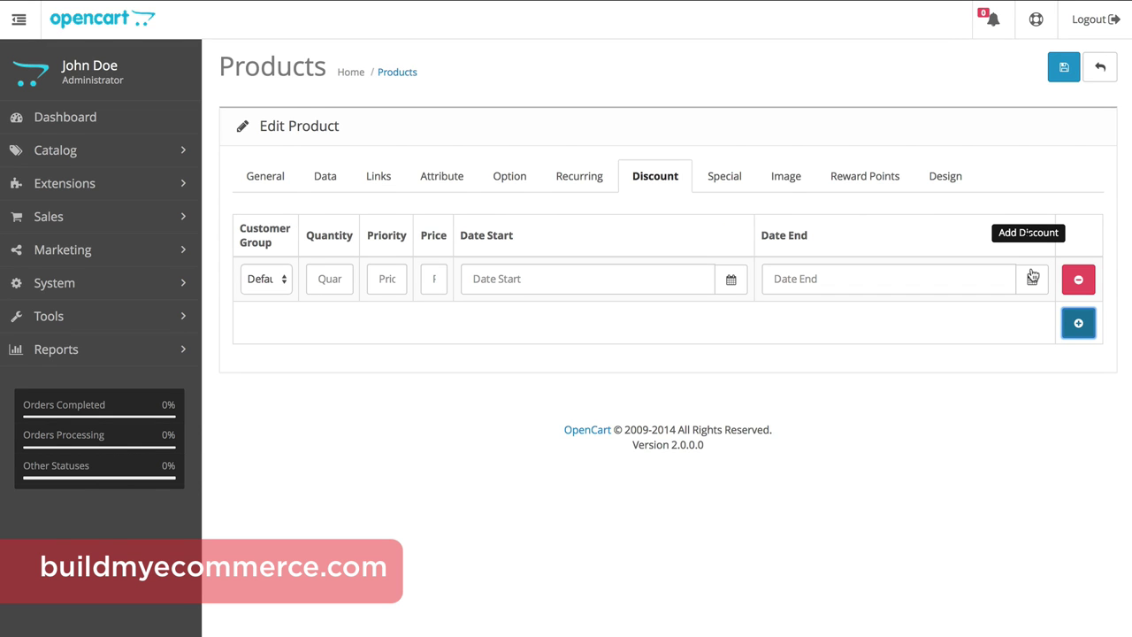
click(334, 279)
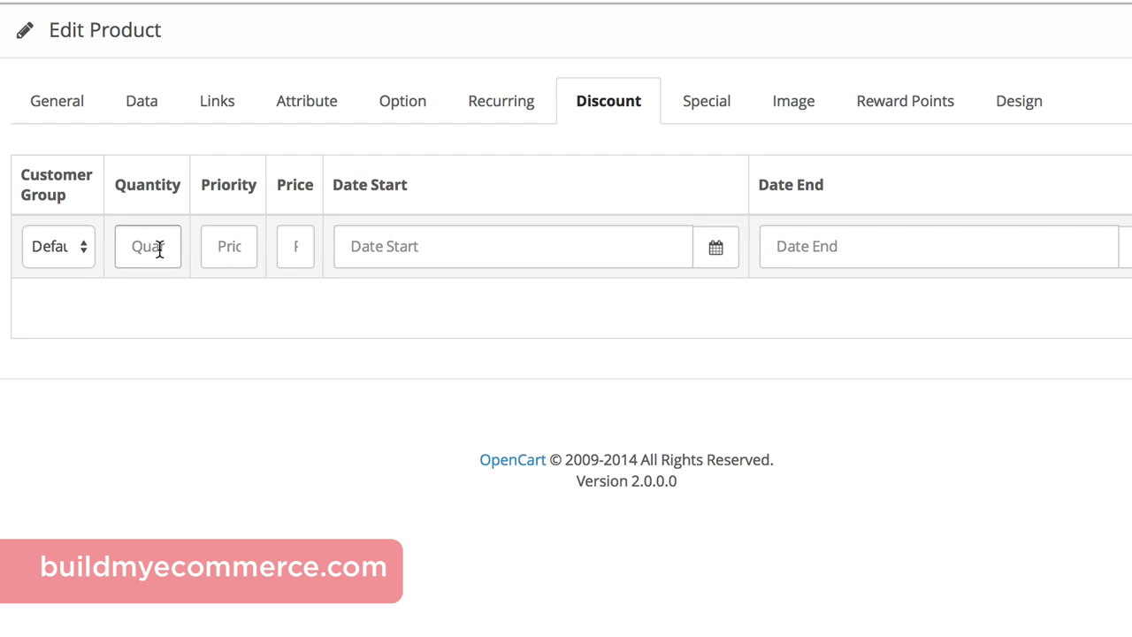
text(10)
click(296, 244)
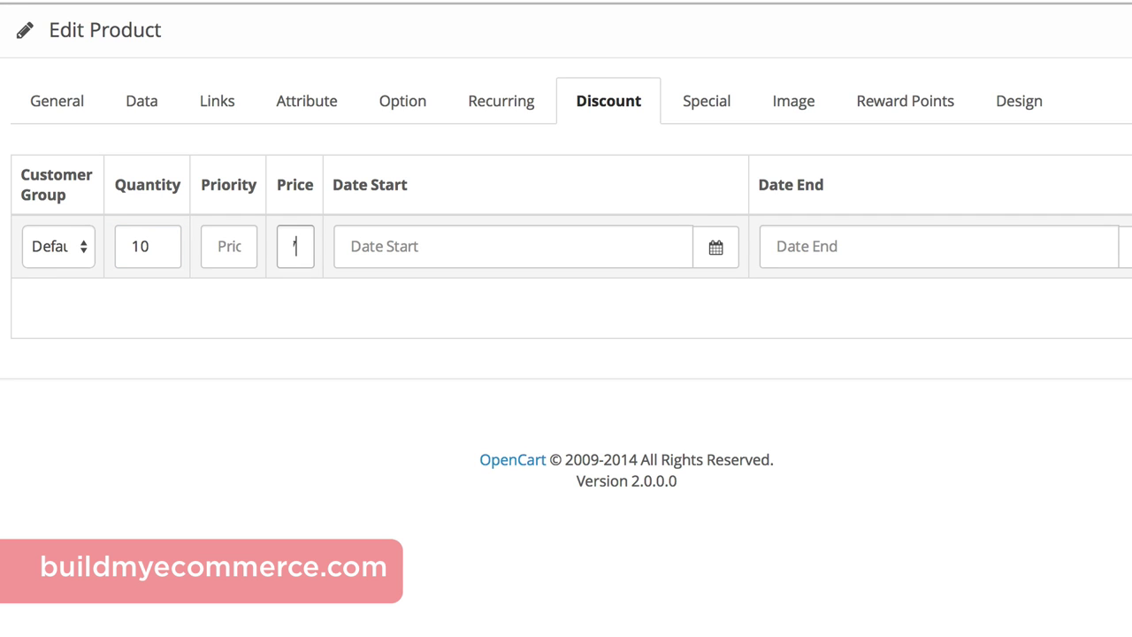
text(1)
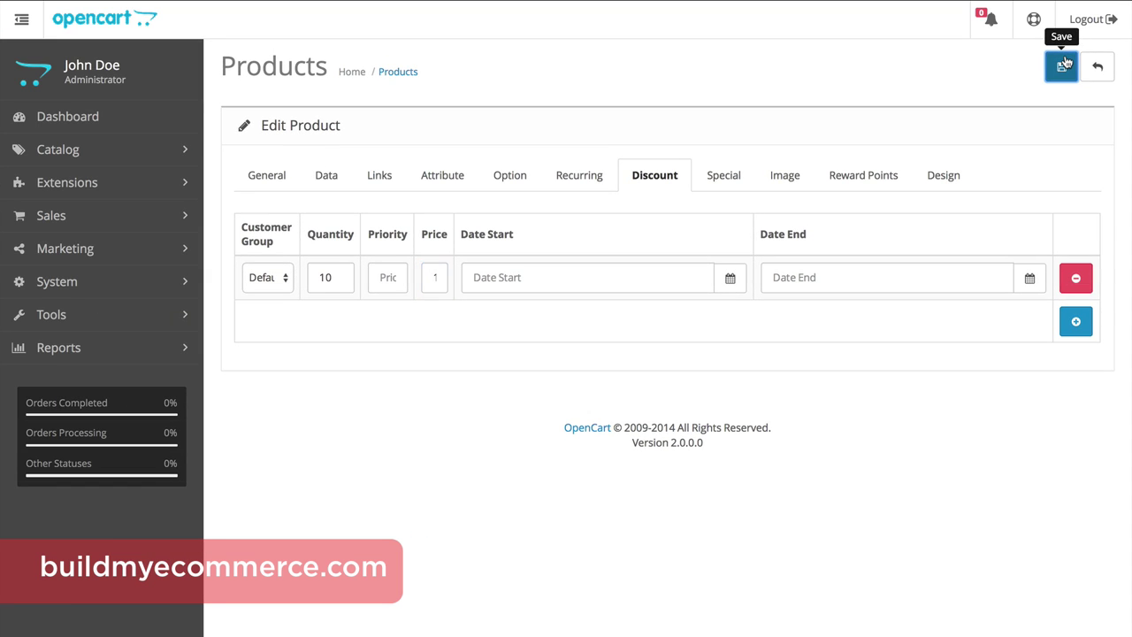
click(1062, 67)
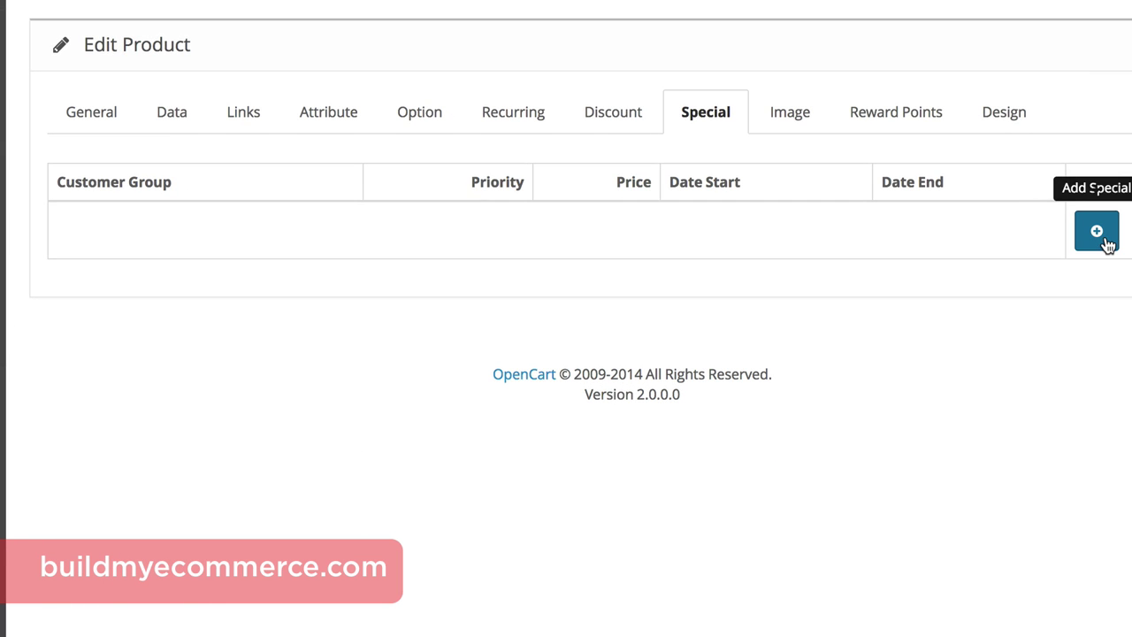
Add a $15.00 special price to the PetSafe product, save, and view its enlarged storefront photo.
click(1105, 244)
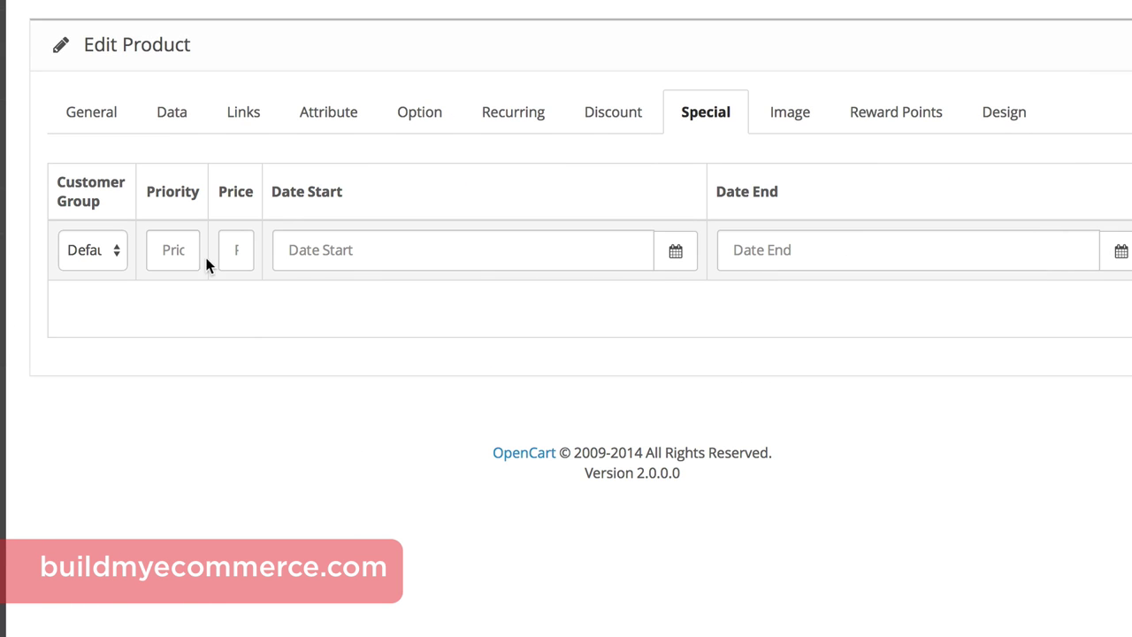
click(237, 252)
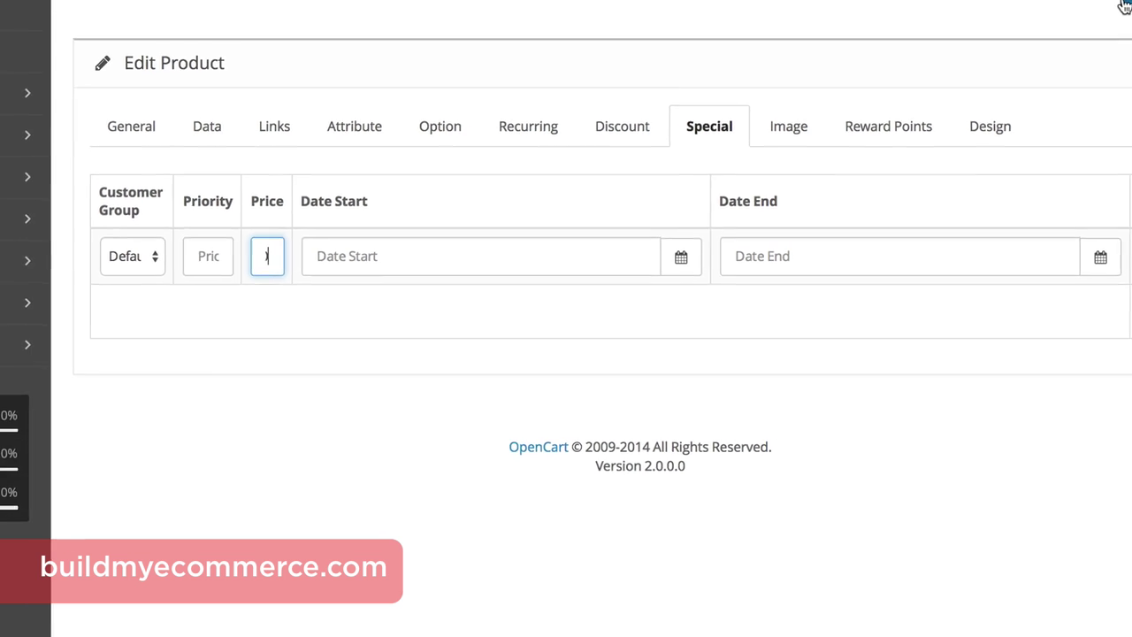
click(1106, 8)
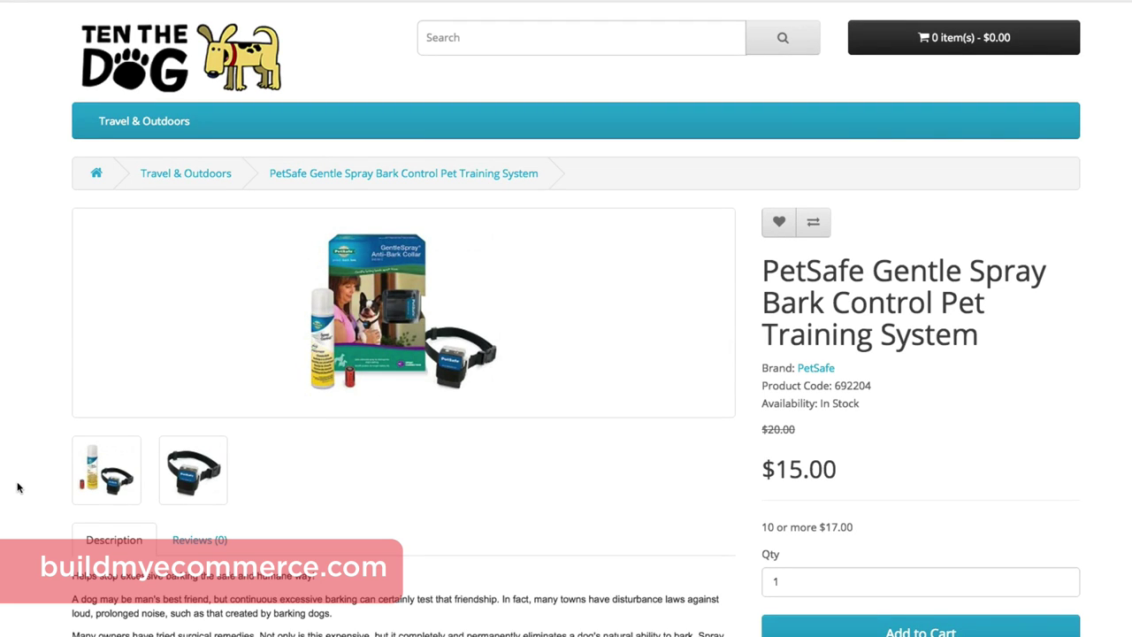
click(95, 478)
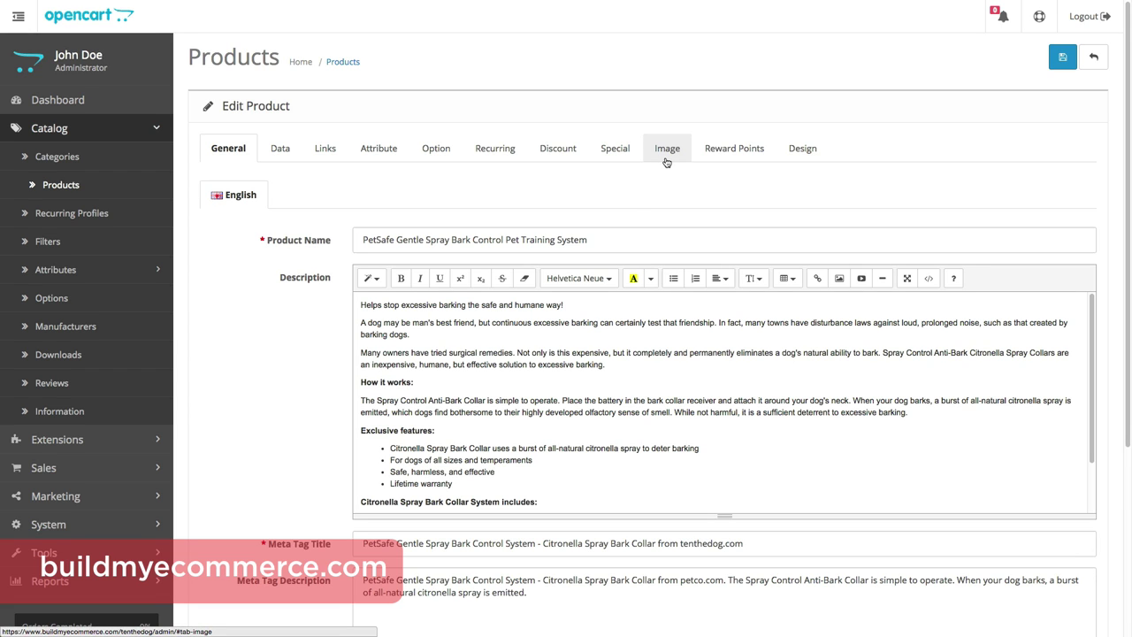
Add an additional image row and browse the image manager to product_images > travel_and_outdoors.
click(666, 159)
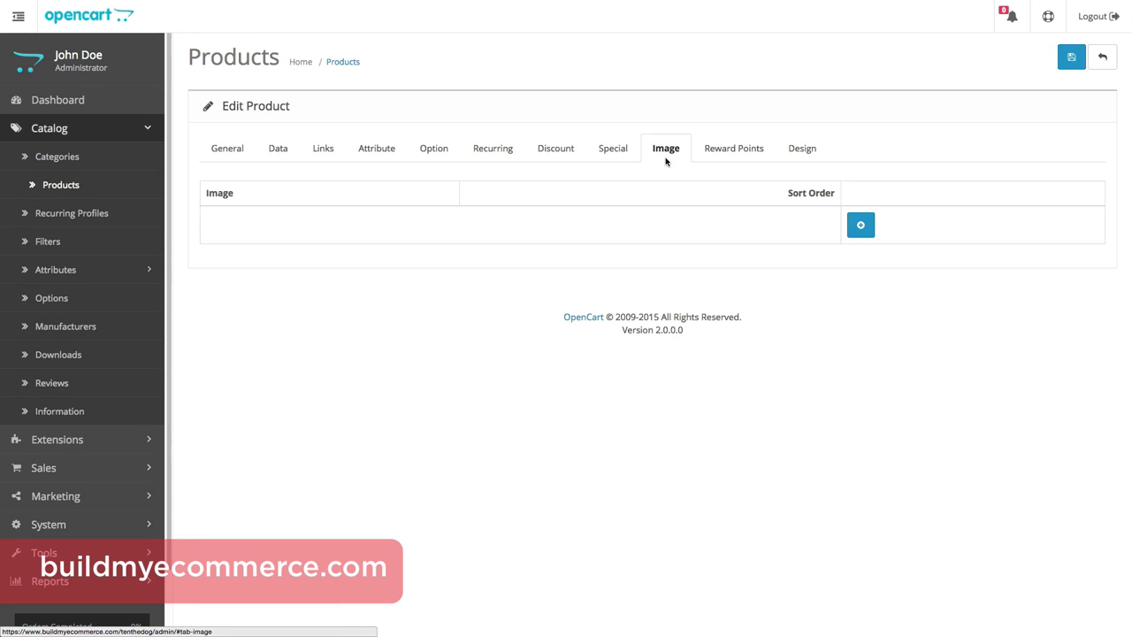
click(859, 226)
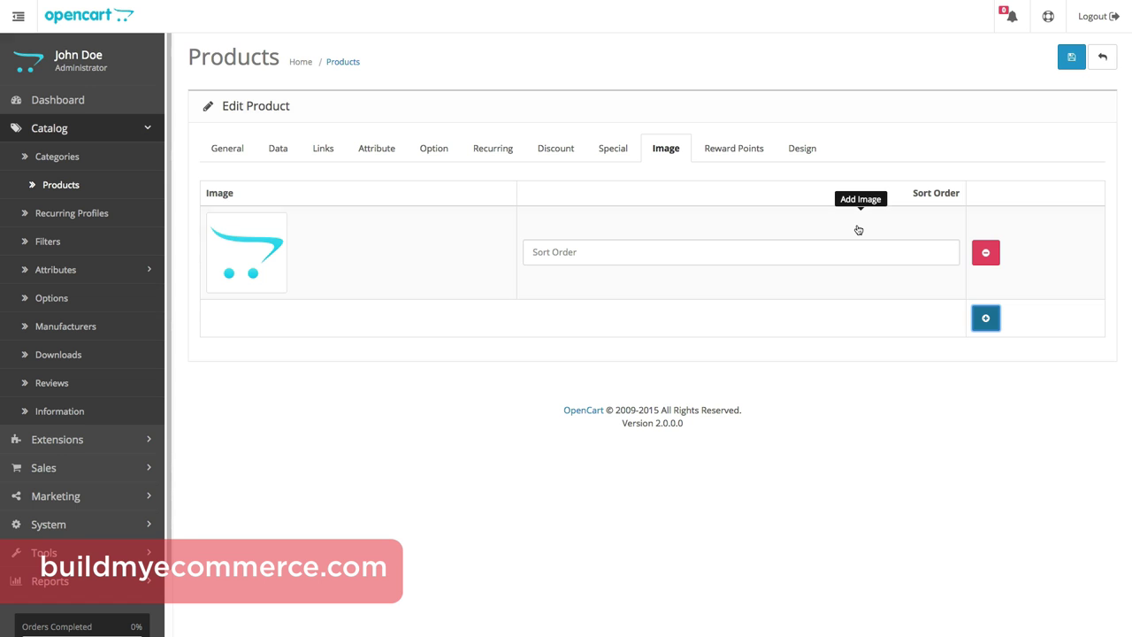
click(272, 258)
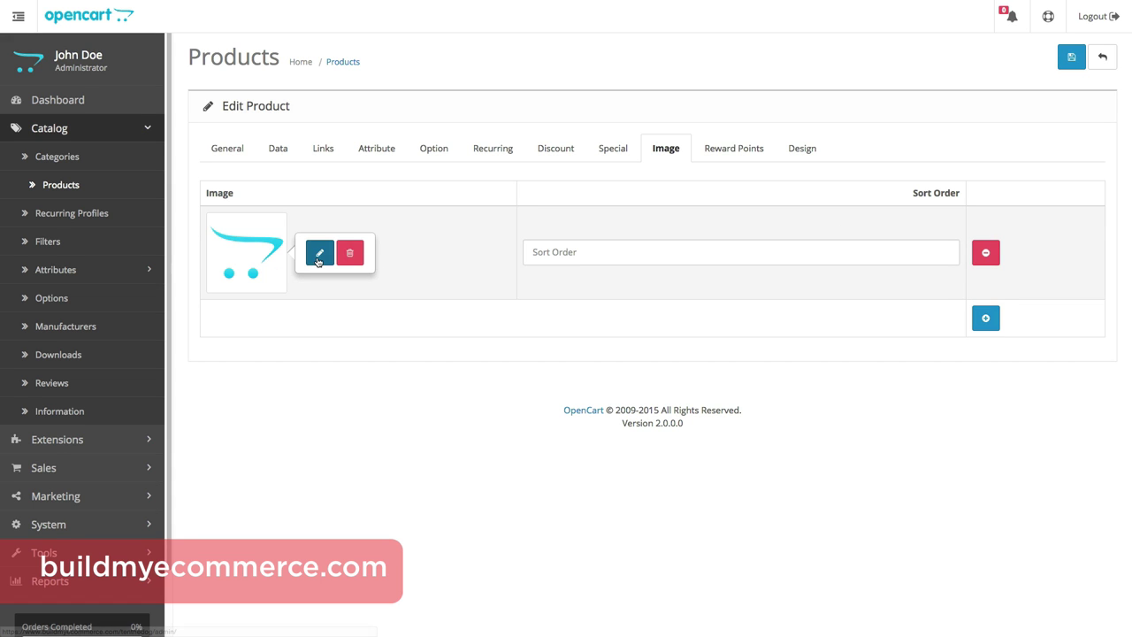
click(319, 257)
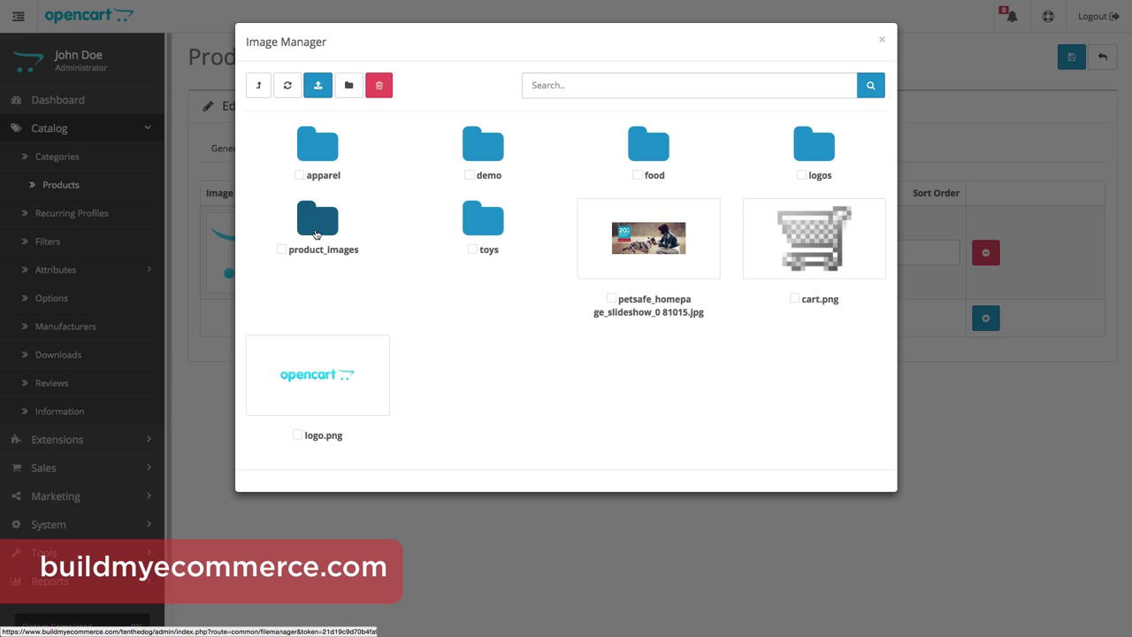
click(315, 233)
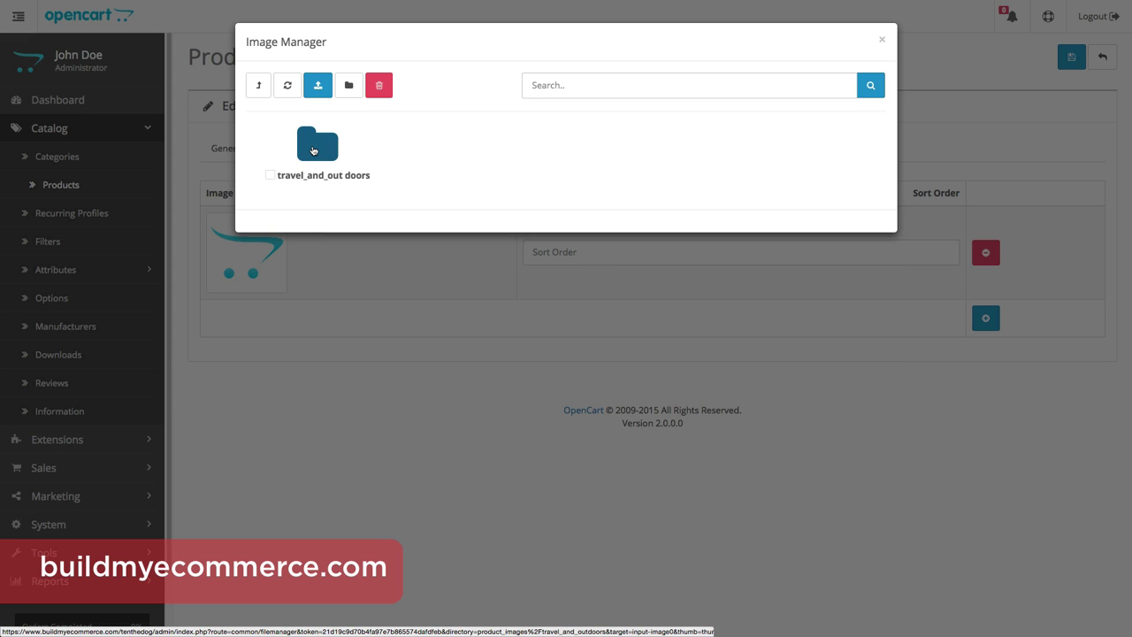
click(313, 146)
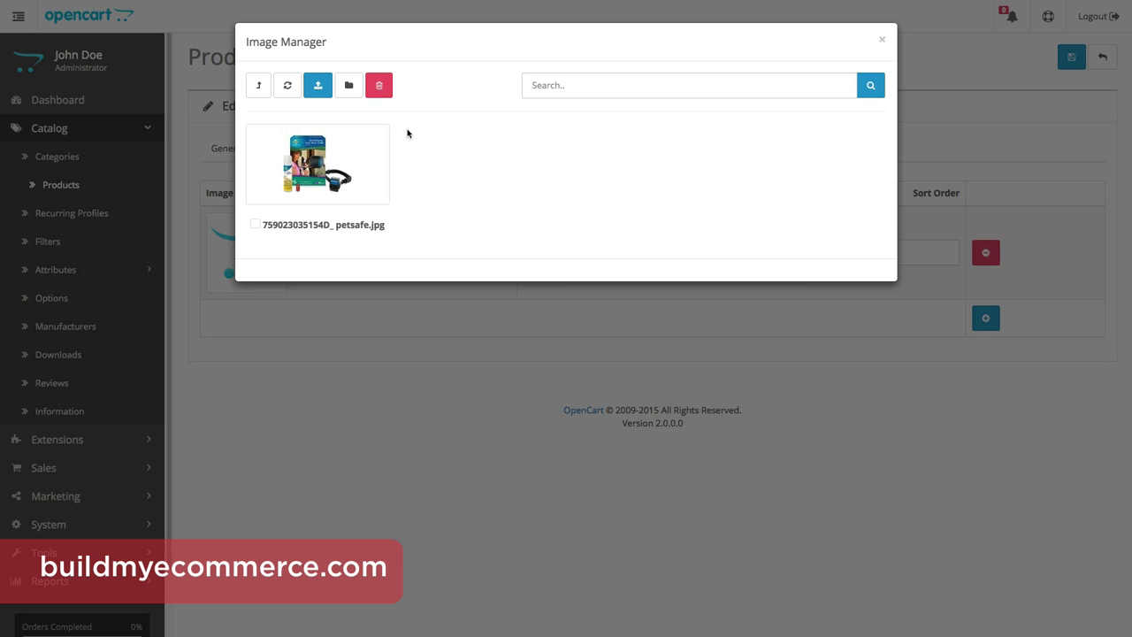
Upload spray-01.jpg and spray-02.jpg, then set spray-01.jpg as the additional image.
click(318, 85)
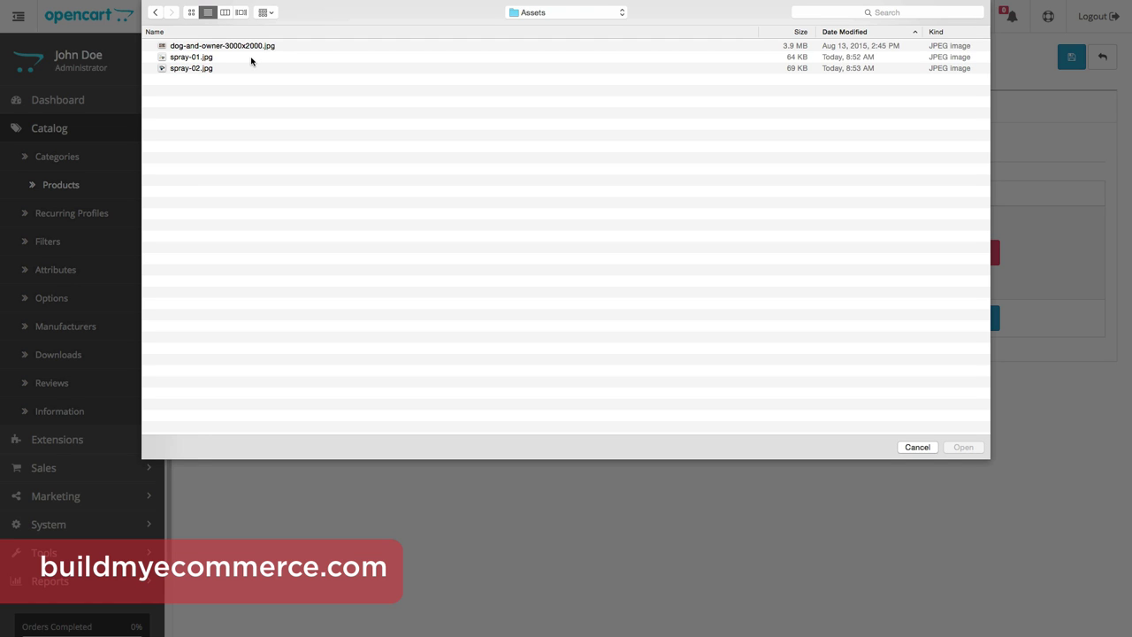
click(252, 57)
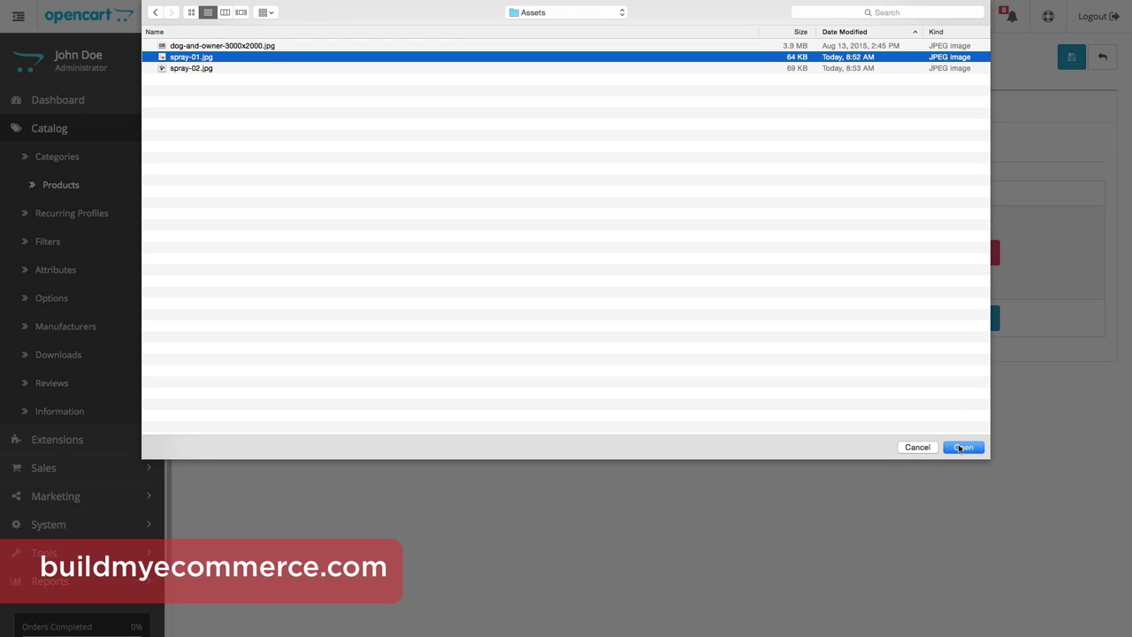
click(962, 446)
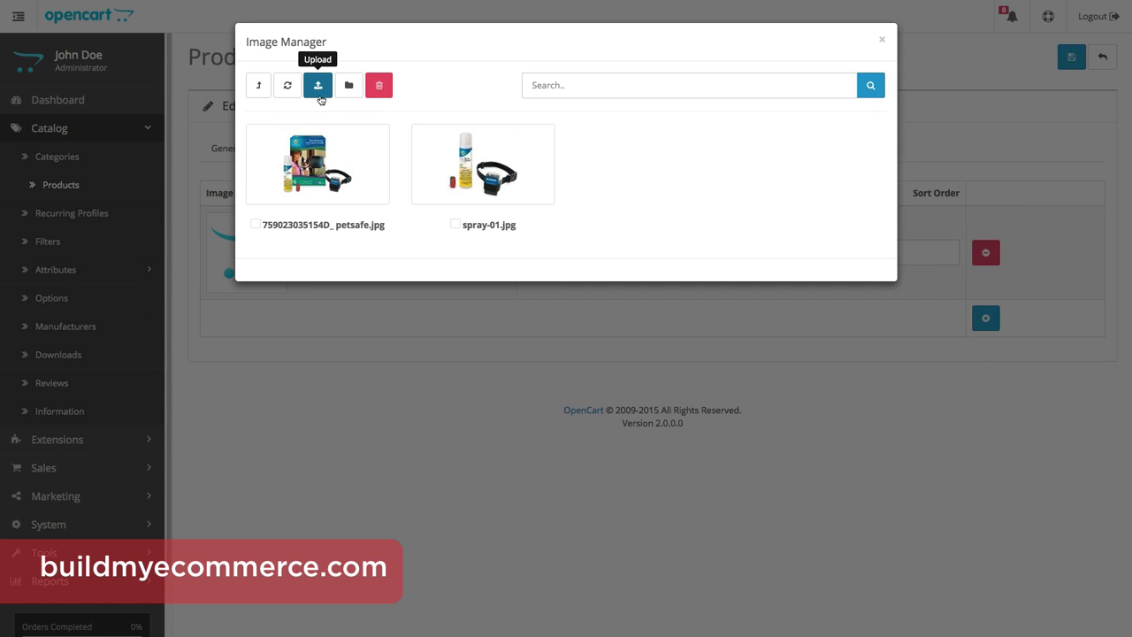
click(320, 92)
click(230, 69)
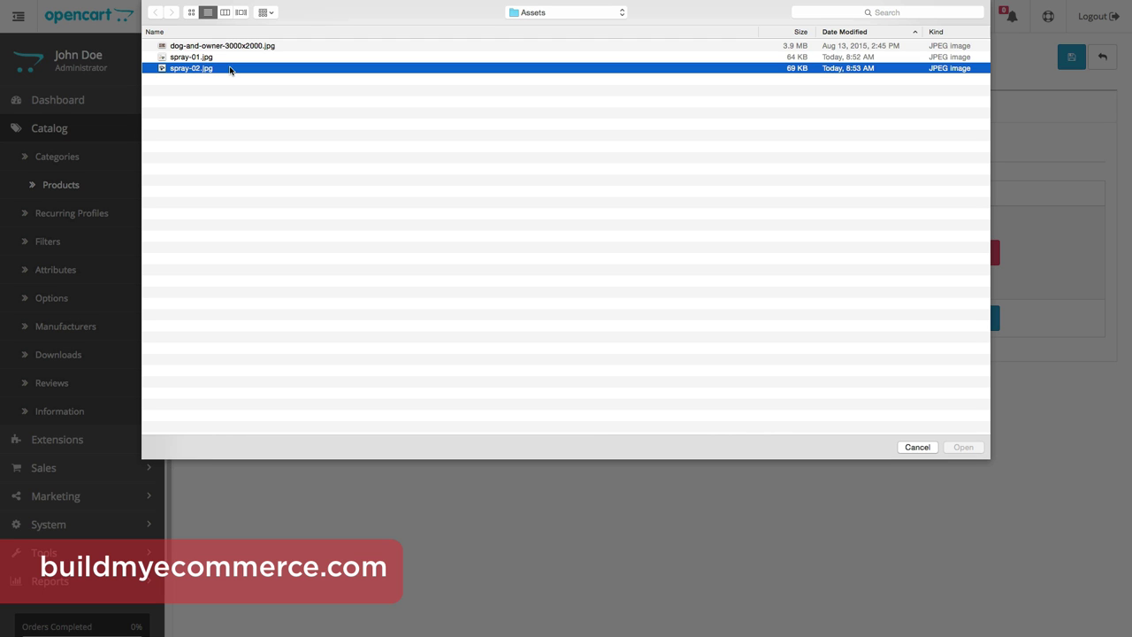
click(964, 447)
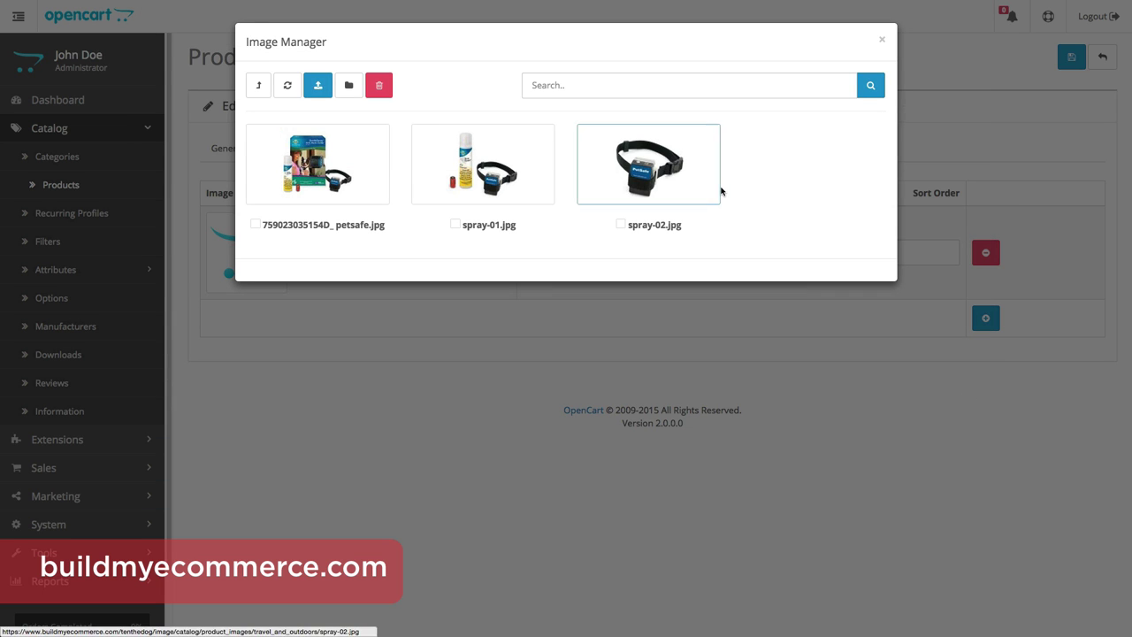
click(549, 193)
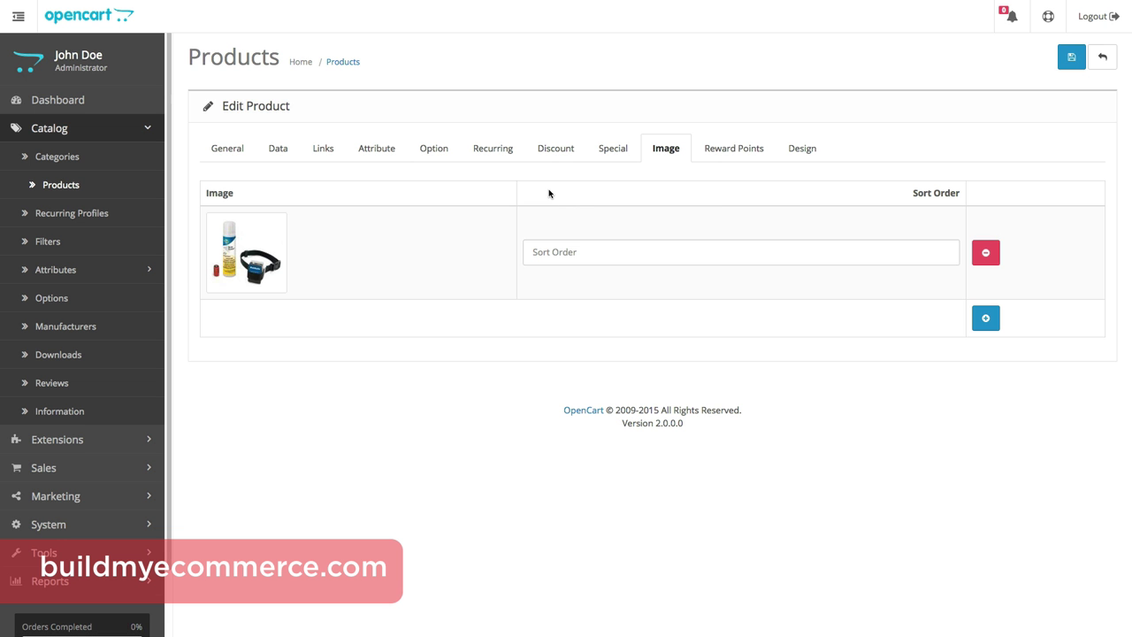
Add a second additional image row and set it to spray-02.jpg from travel_and_outdoors.
click(986, 320)
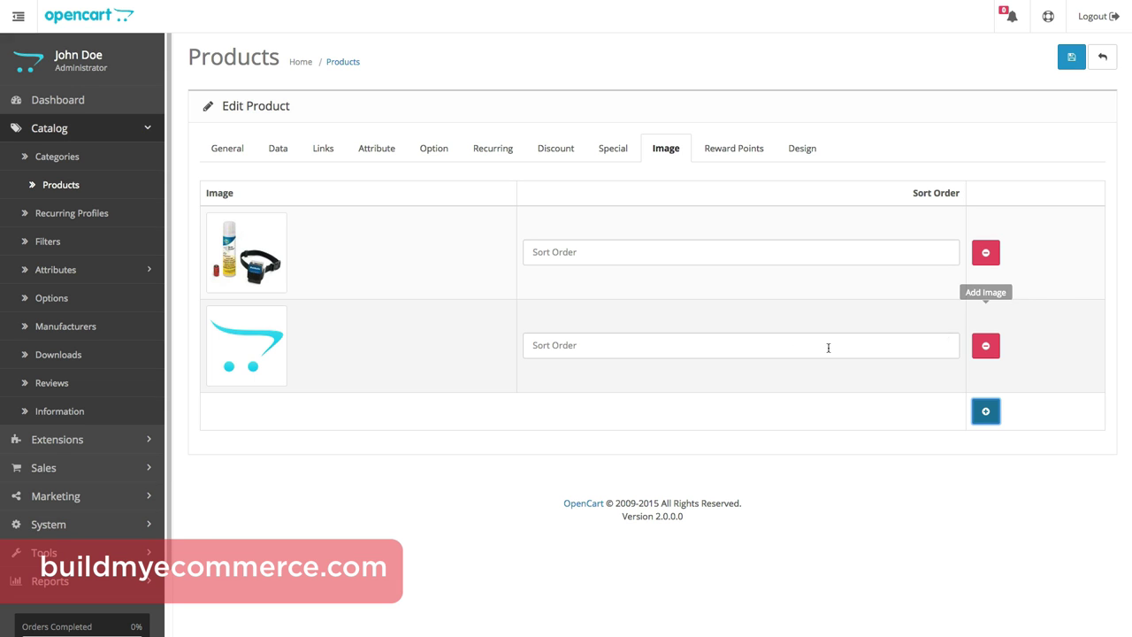
click(277, 368)
click(310, 352)
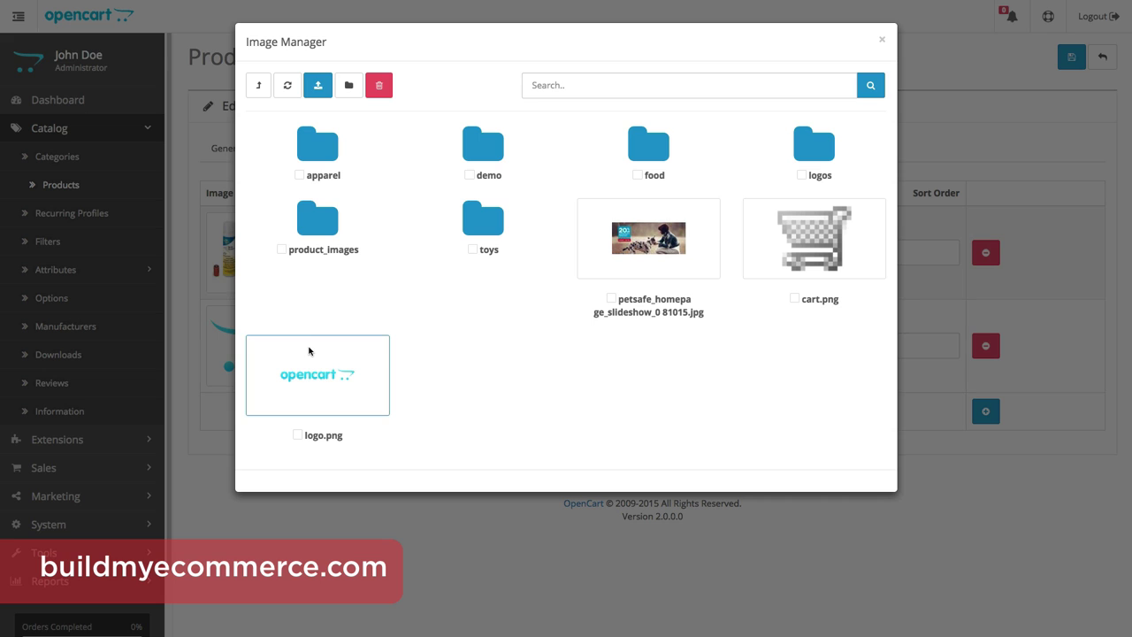
click(327, 234)
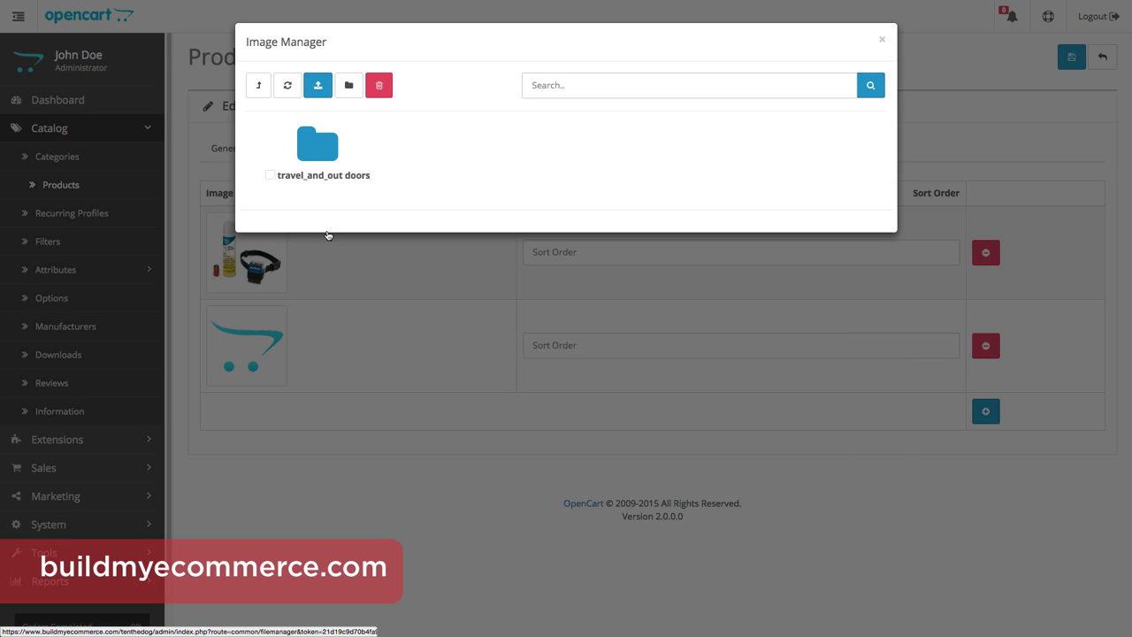
click(325, 153)
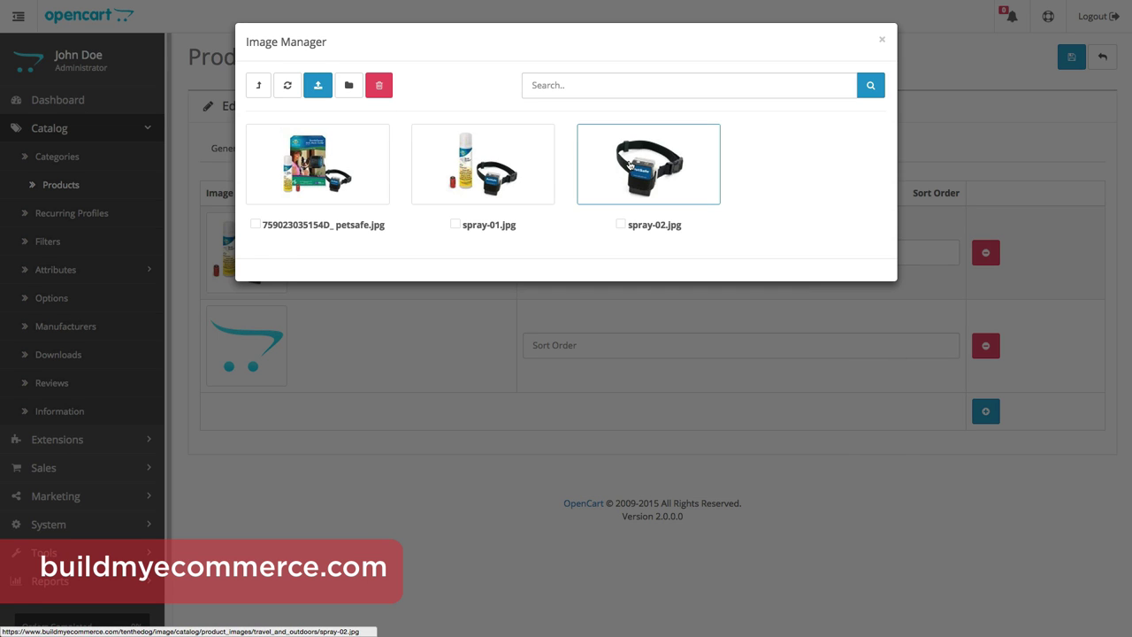
click(630, 166)
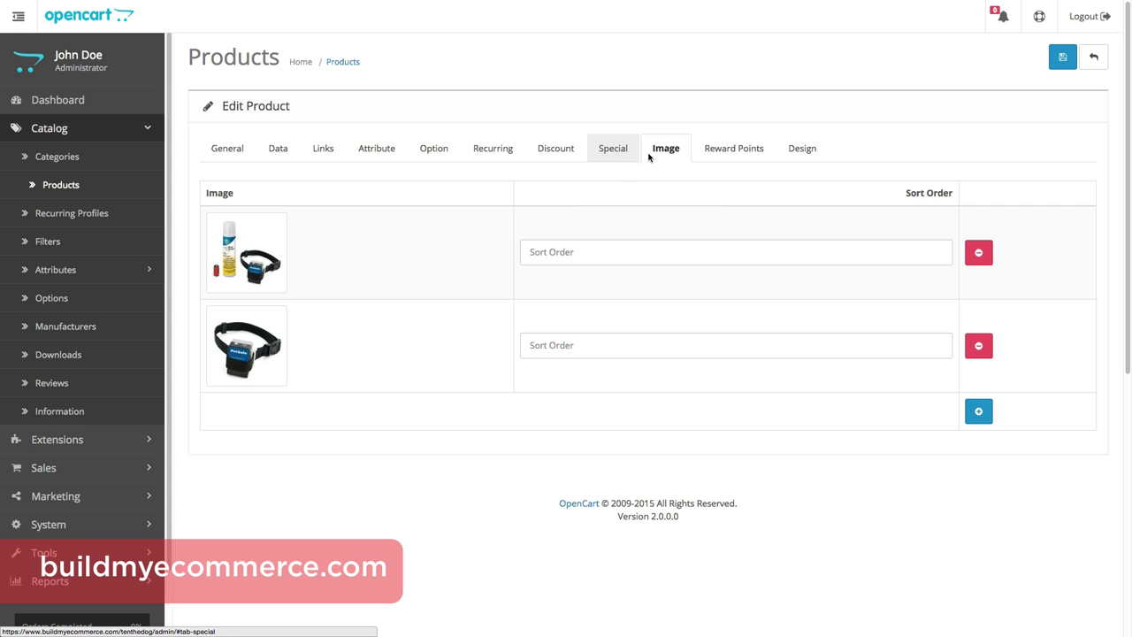
Save the product, open its storefront page, and enlarge the second product image.
click(1064, 58)
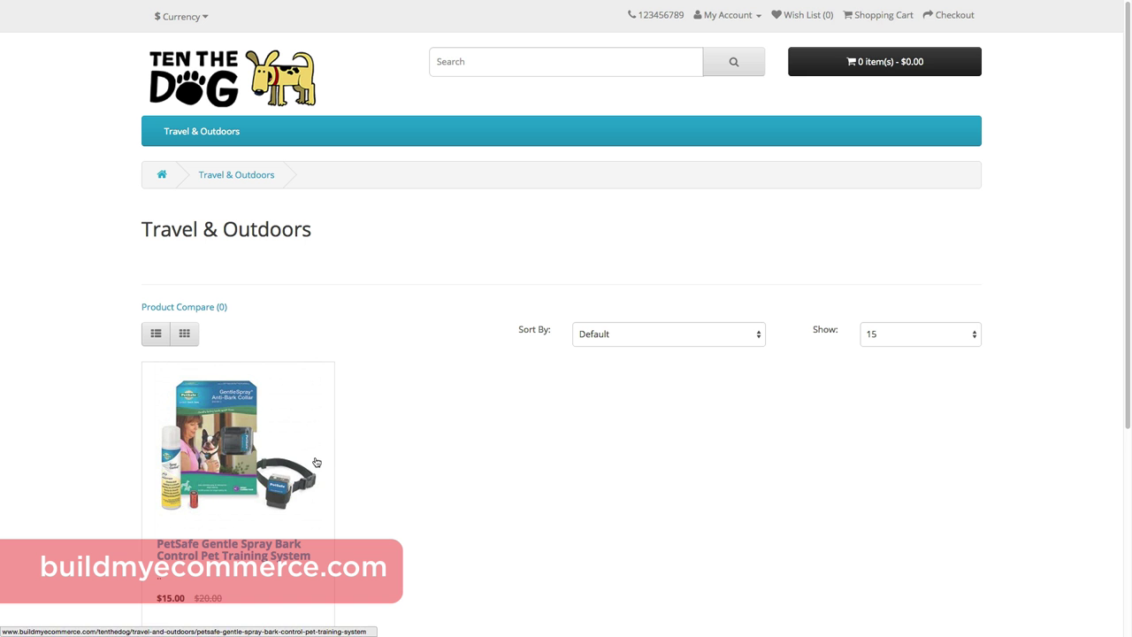
click(317, 462)
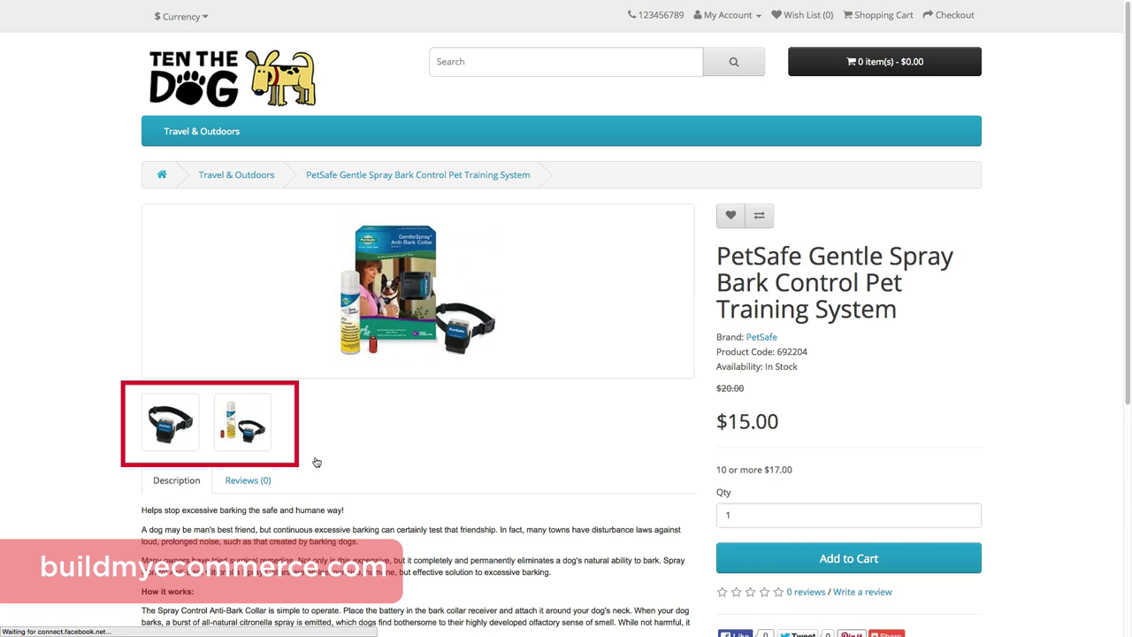
click(267, 437)
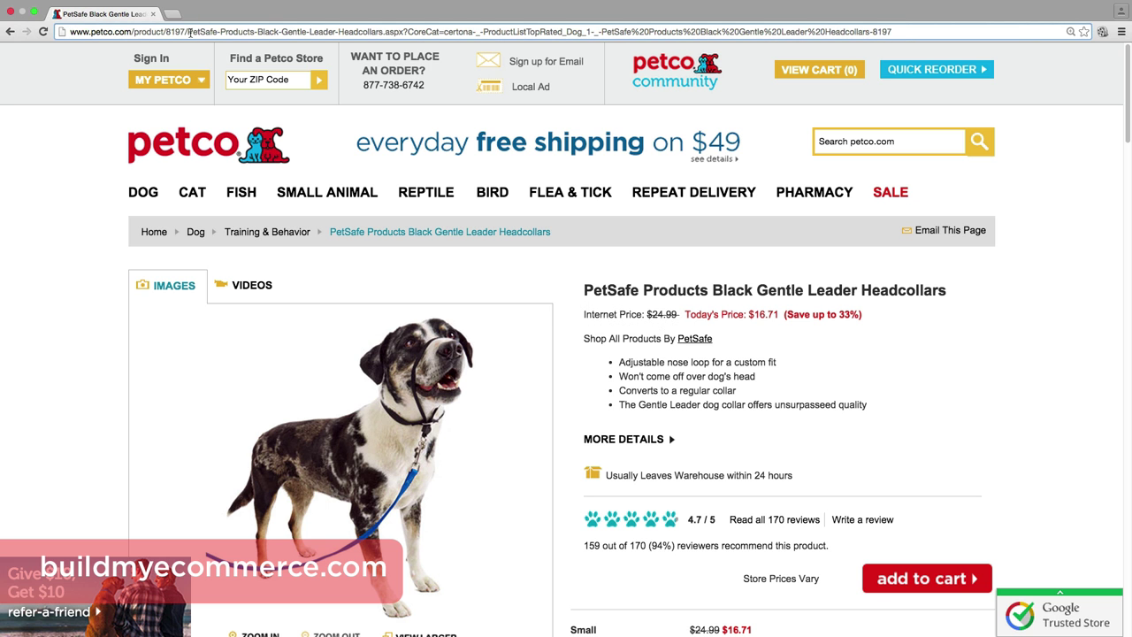
Select the product-name words through 'Headcollars' in the Petco page's address bar URL.
drag(189, 33, 368, 32)
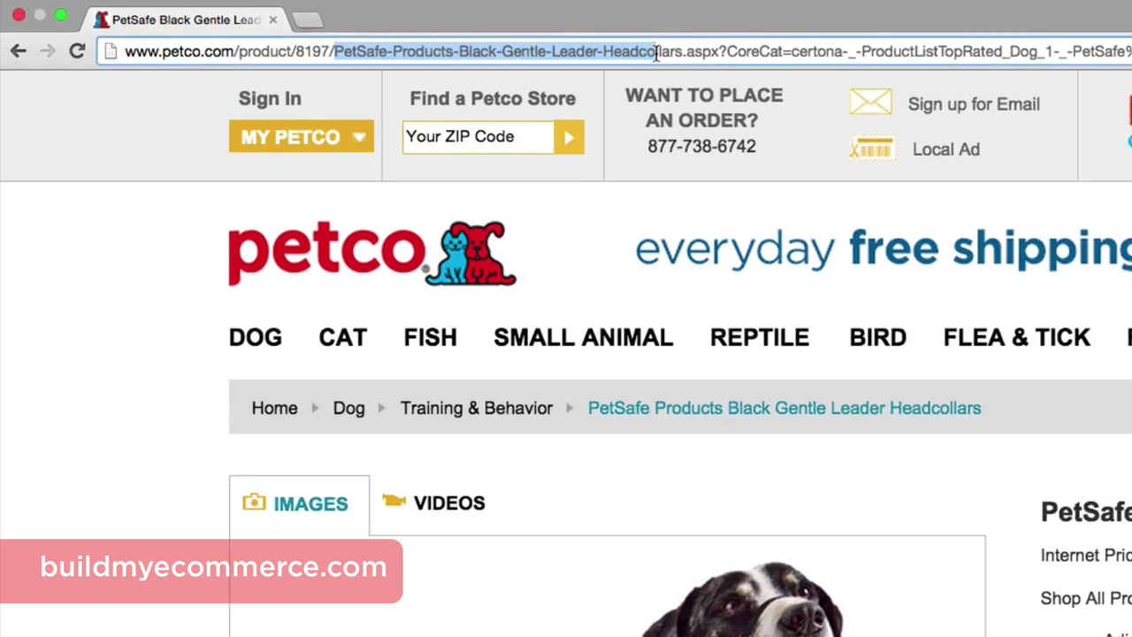
drag(655, 53, 681, 51)
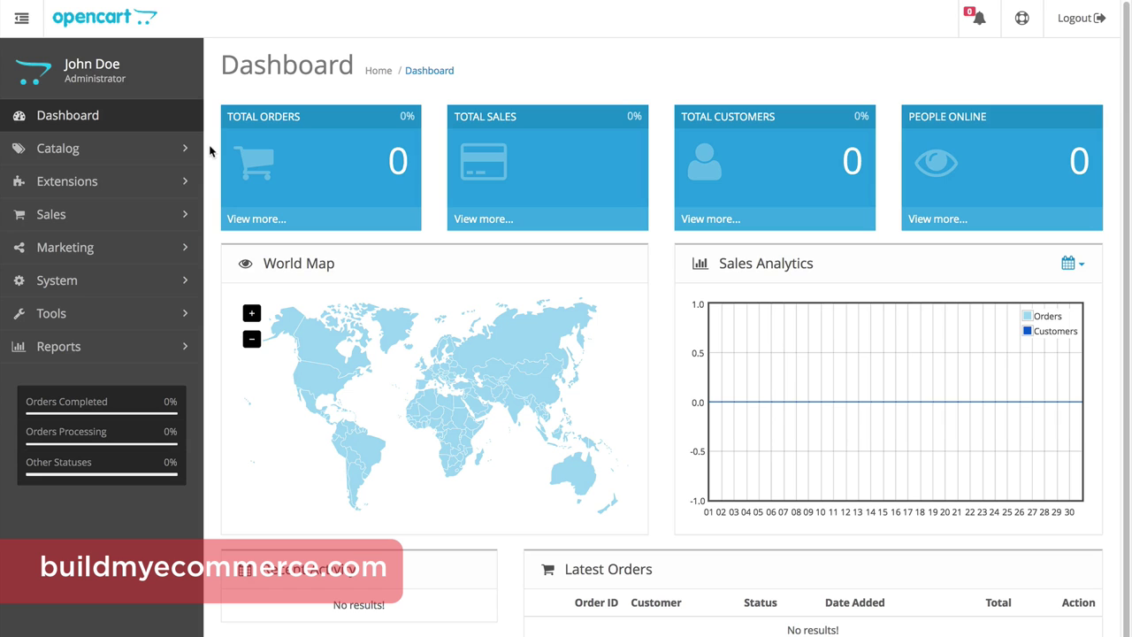
Enter 'travel-and-outdoors' as the Travel & Outdoors category's SEO Keyword on its Data tab and save.
click(177, 150)
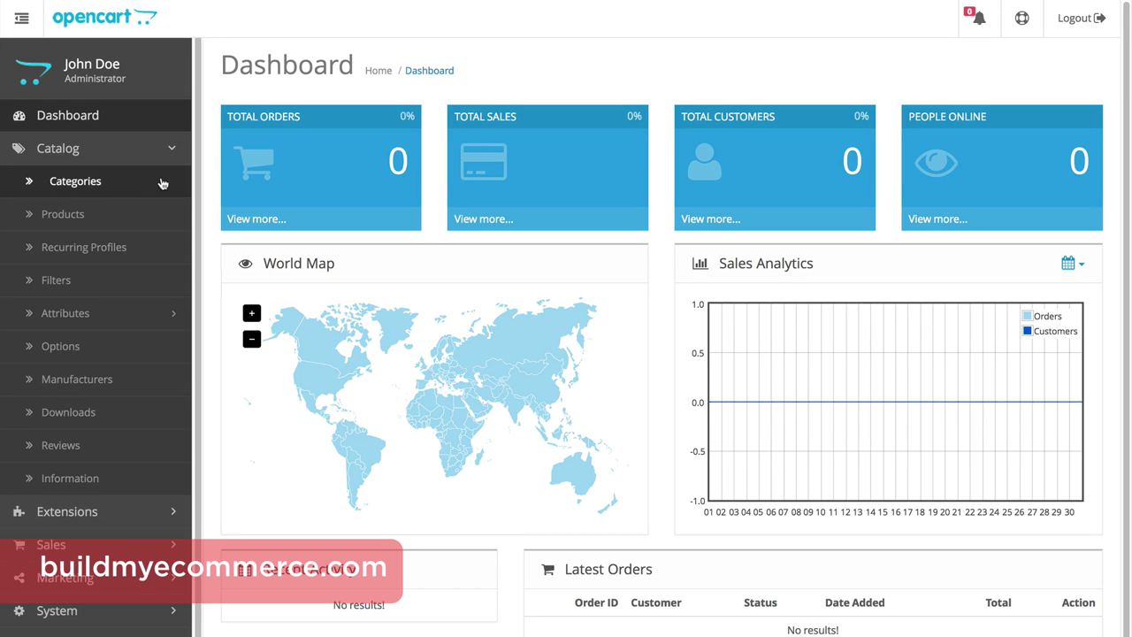
click(161, 182)
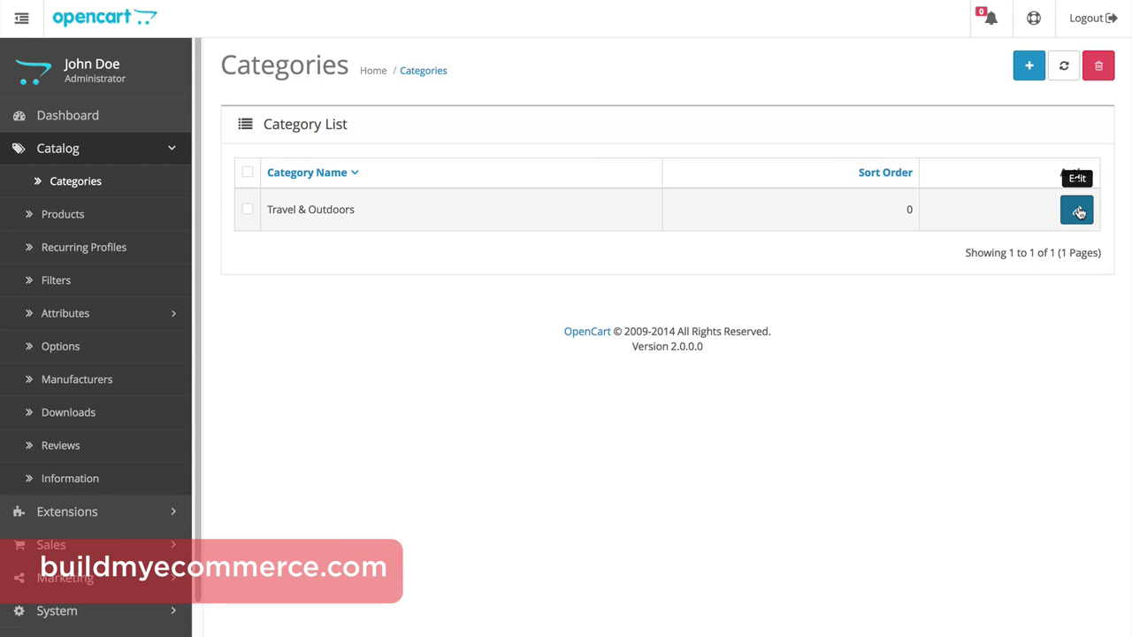
click(1077, 211)
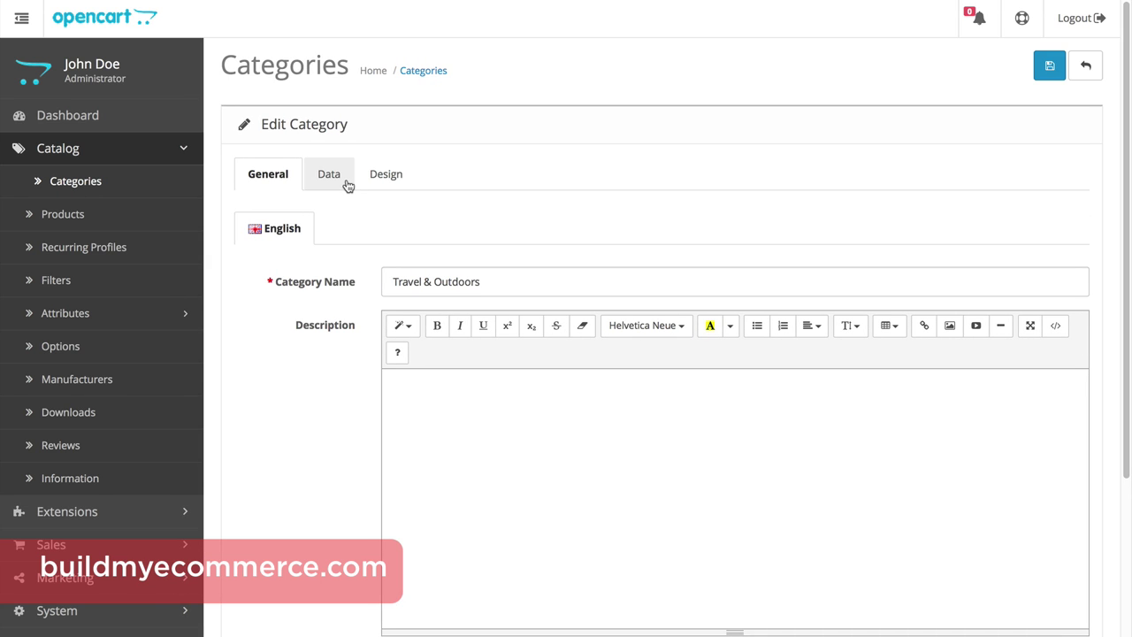
click(345, 177)
scroll(306, 306, down, 5)
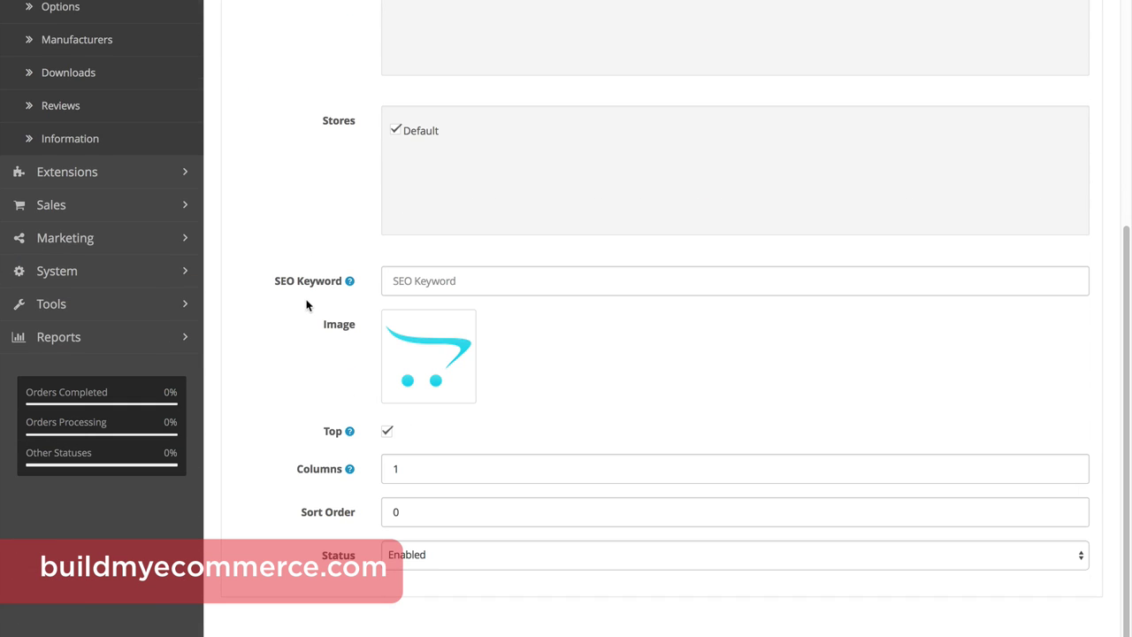
click(455, 285)
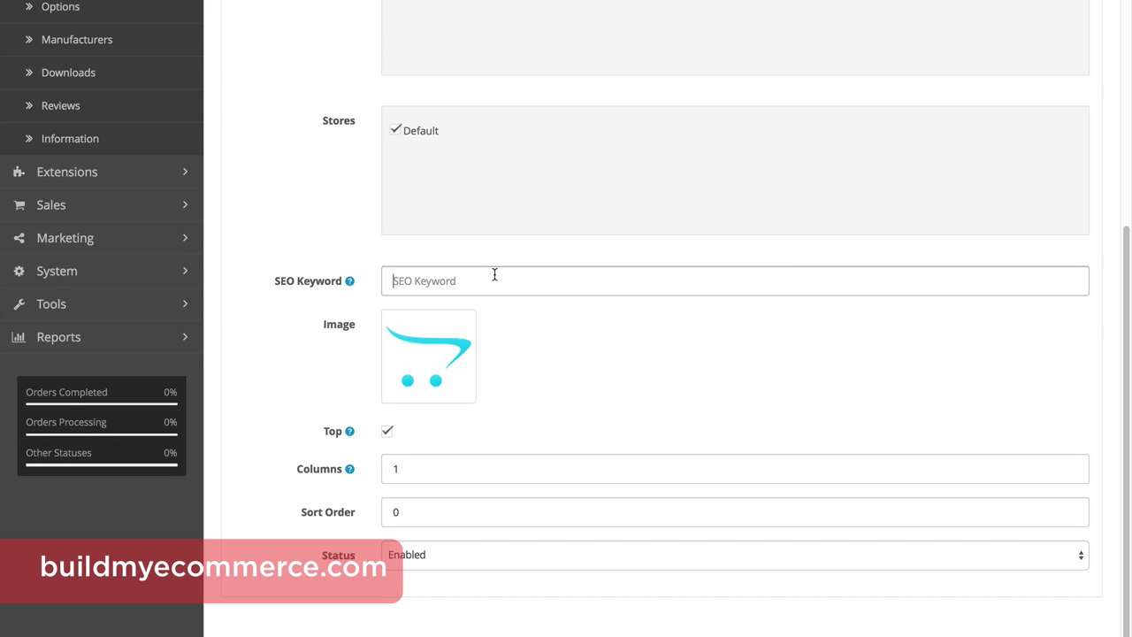
text(travel-and-outdoors)
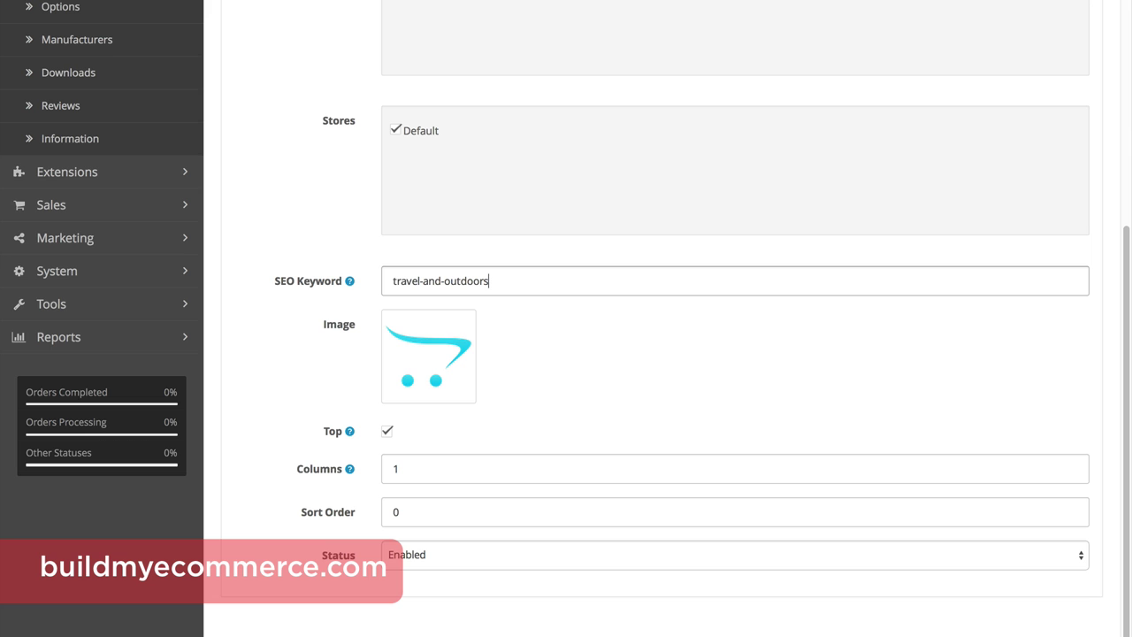
scroll(621, 240, up, 5)
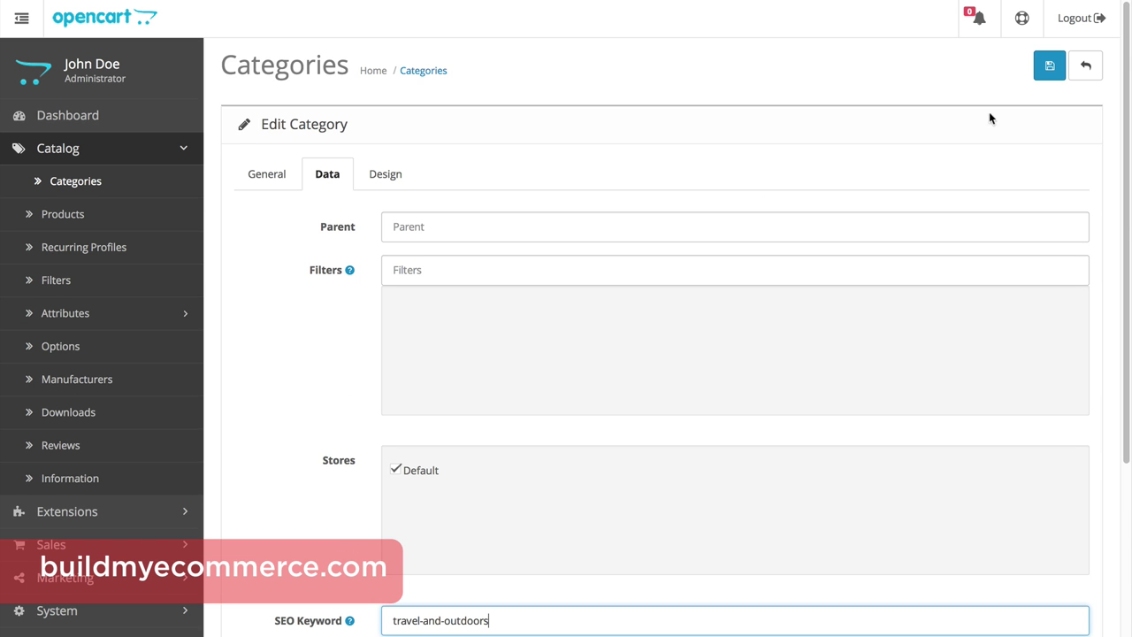
click(1039, 80)
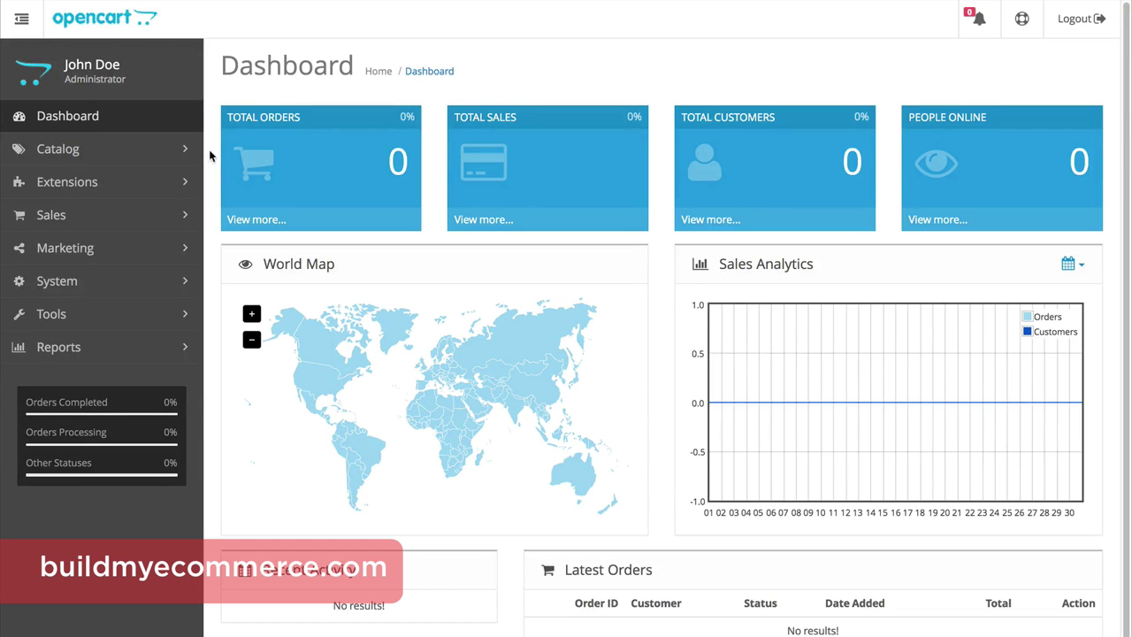
Paste the copied slug into the PetSafe product's SEO Keyword field on the Data tab and save.
click(168, 150)
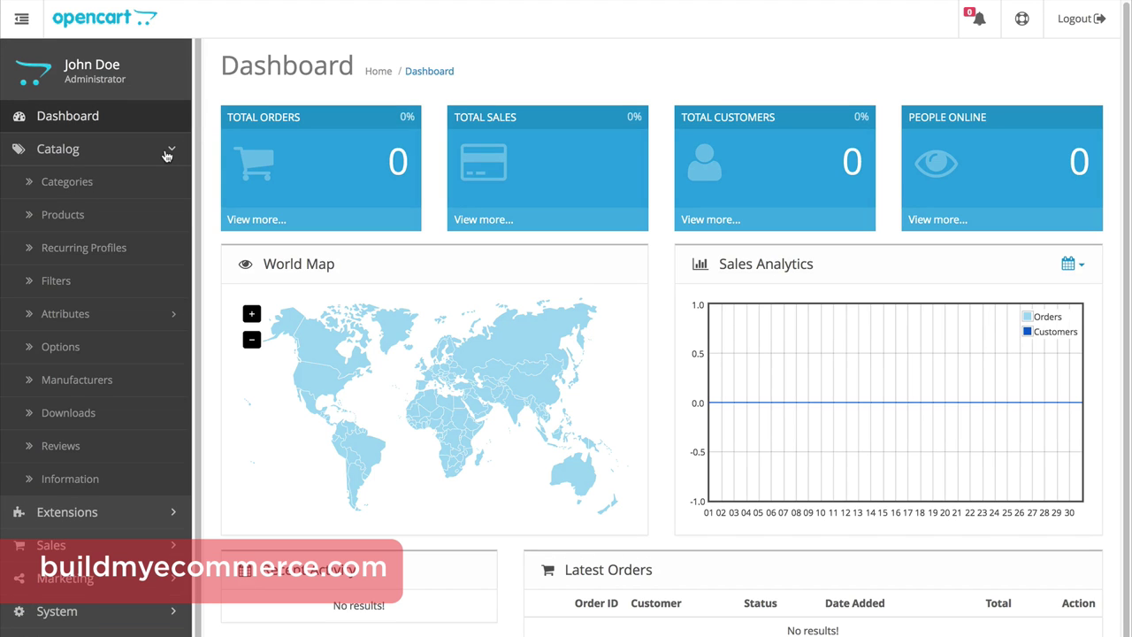
click(160, 213)
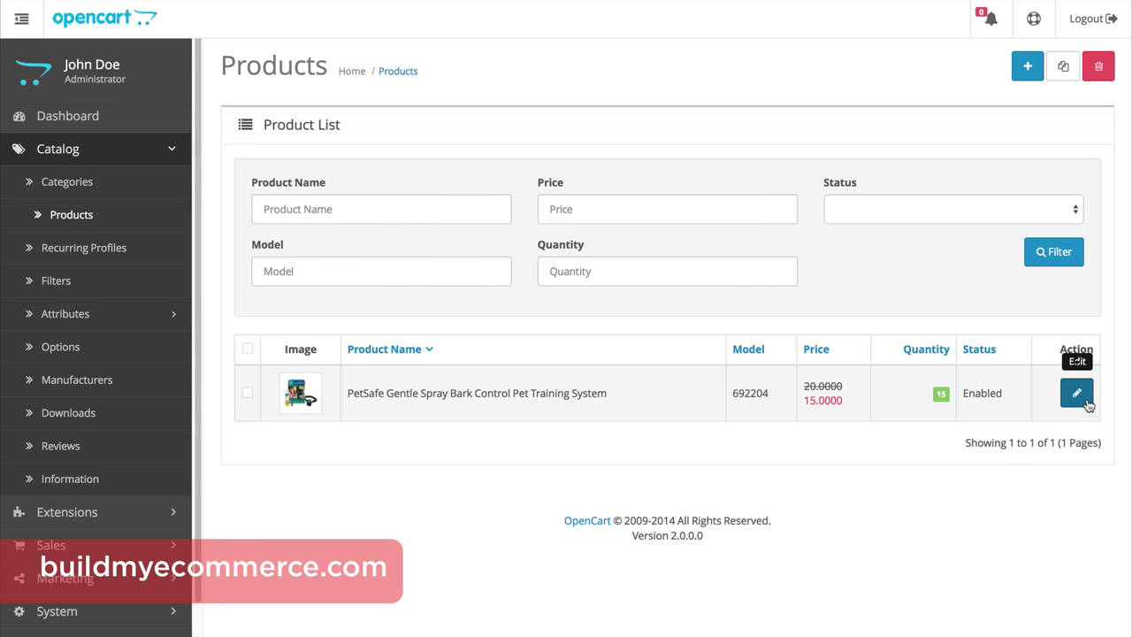
click(1087, 403)
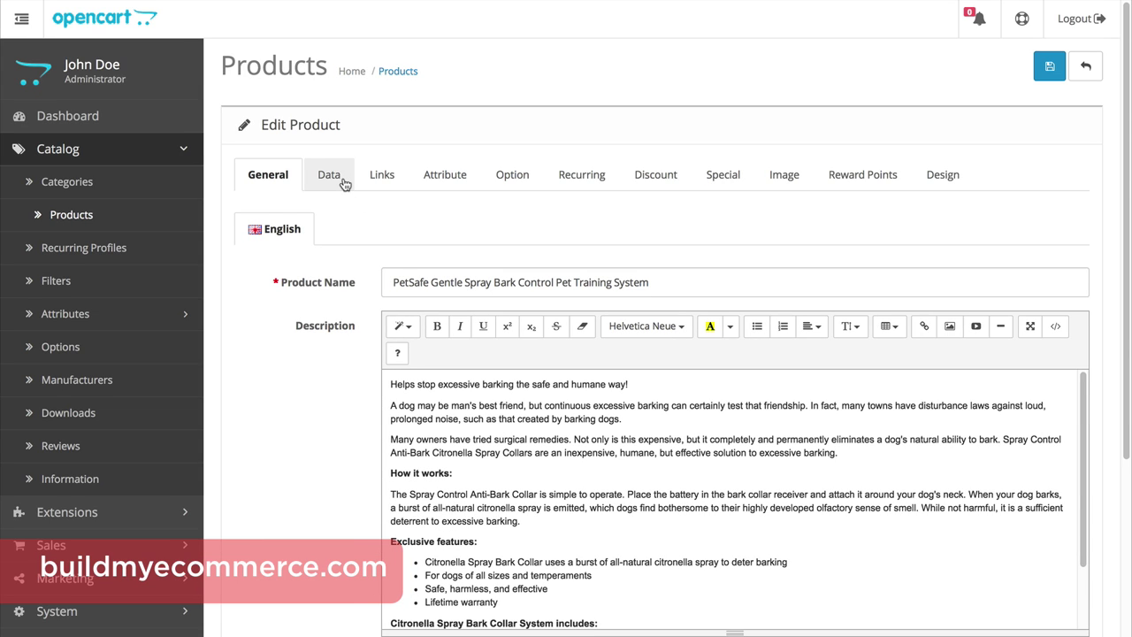
click(335, 181)
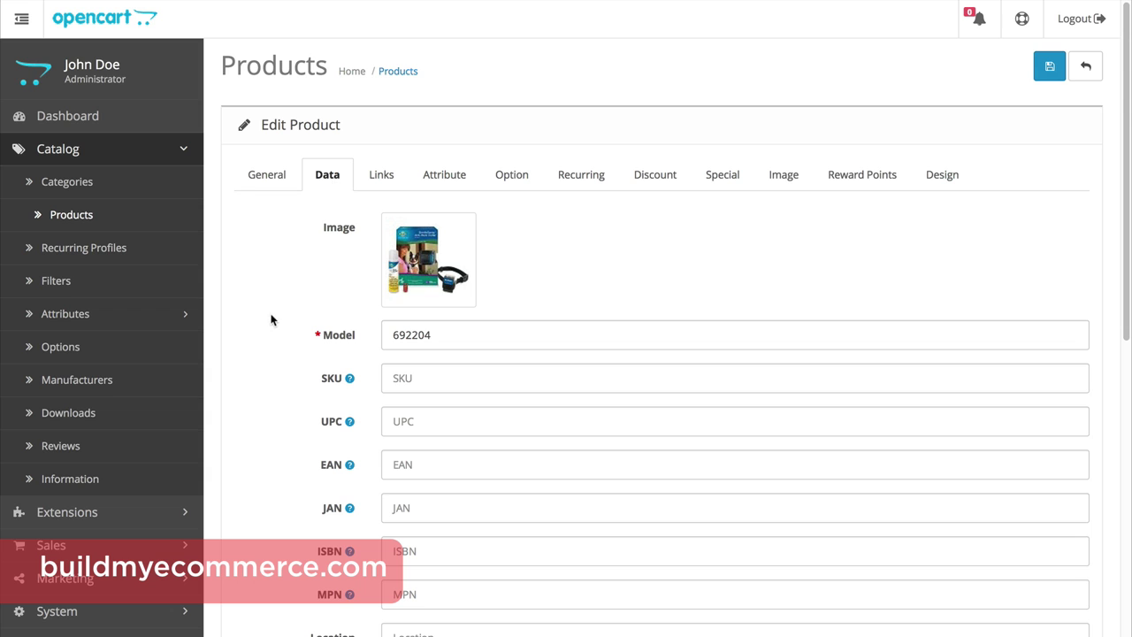
scroll(272, 320, down, 10)
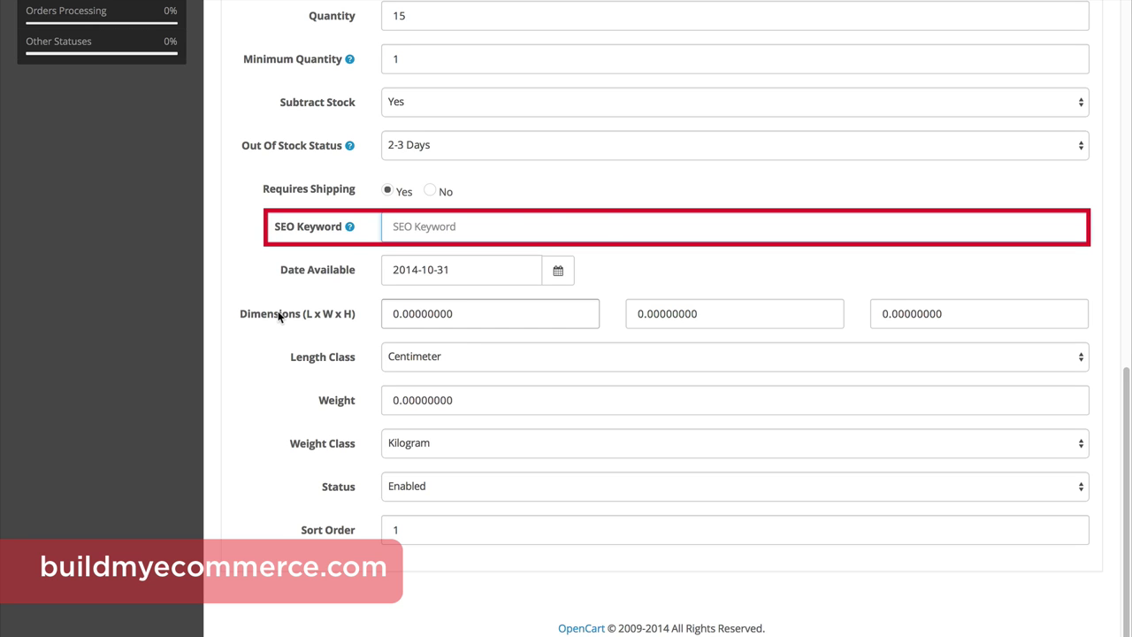
text(petsafe-gentle-spray-bark-control-pet-training-system)
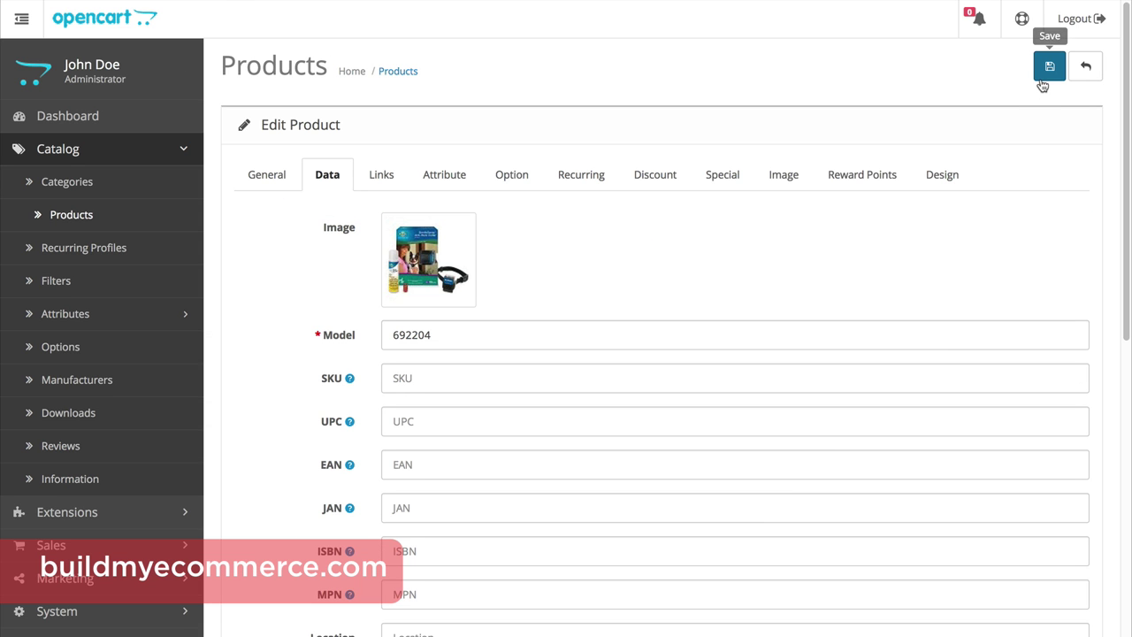
click(1043, 83)
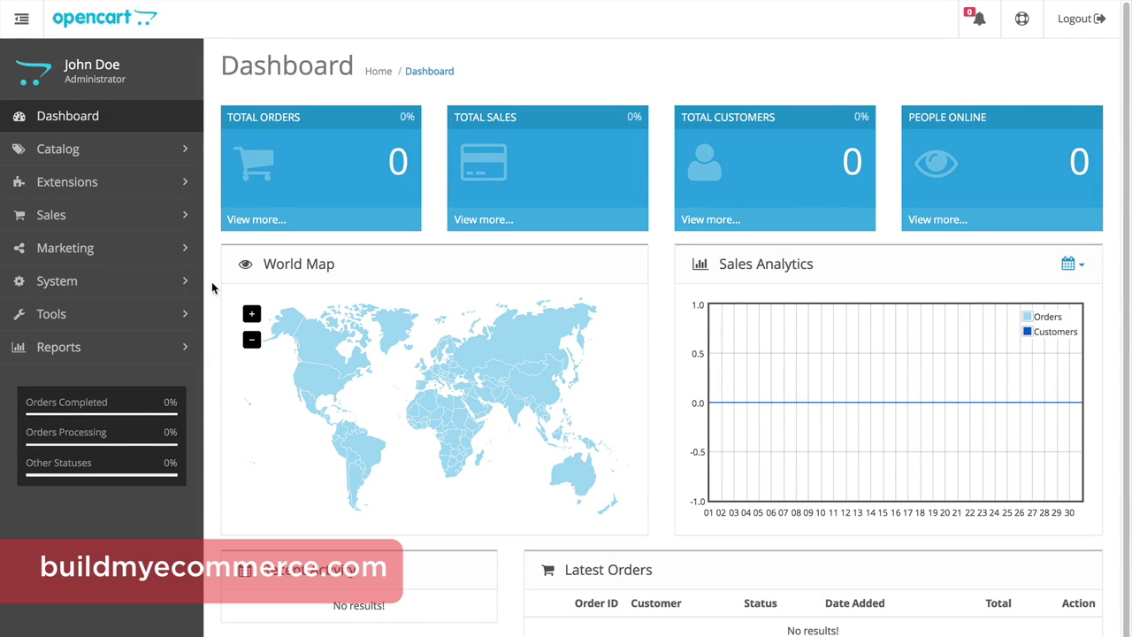
Set Use SEO URLs to Yes on the Ten the Dog store's Server tab and save.
click(150, 285)
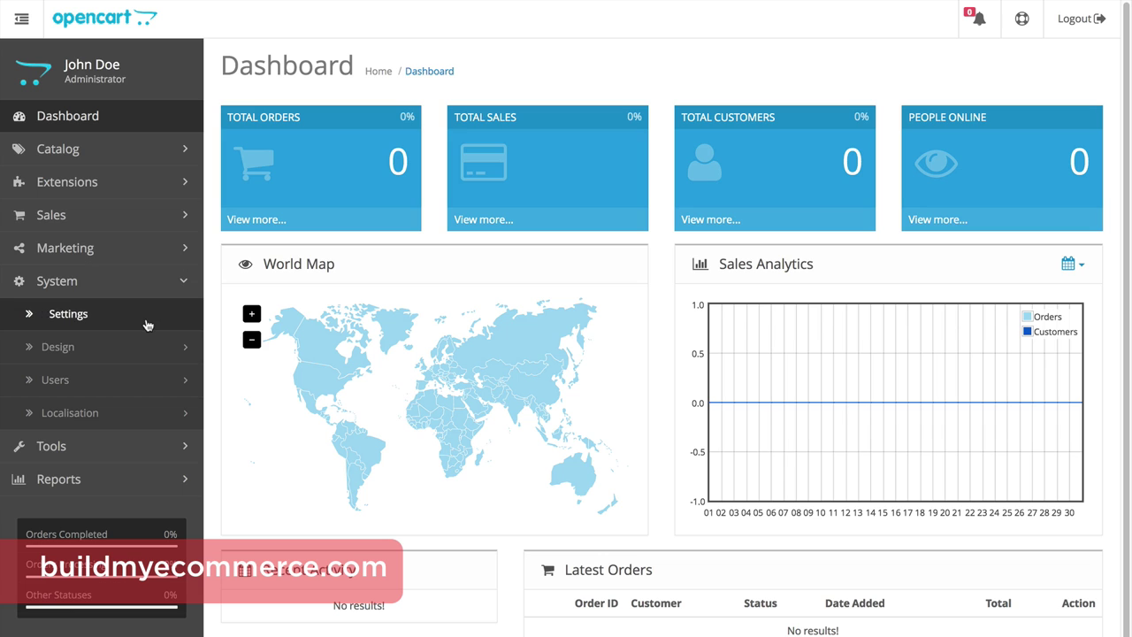
click(144, 317)
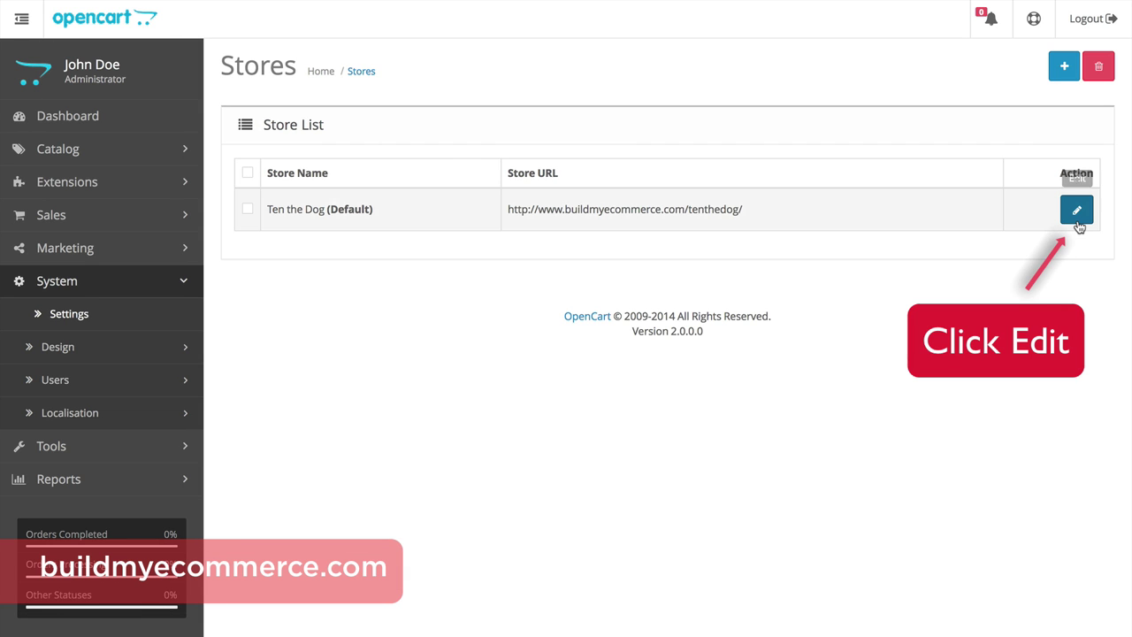
click(1076, 211)
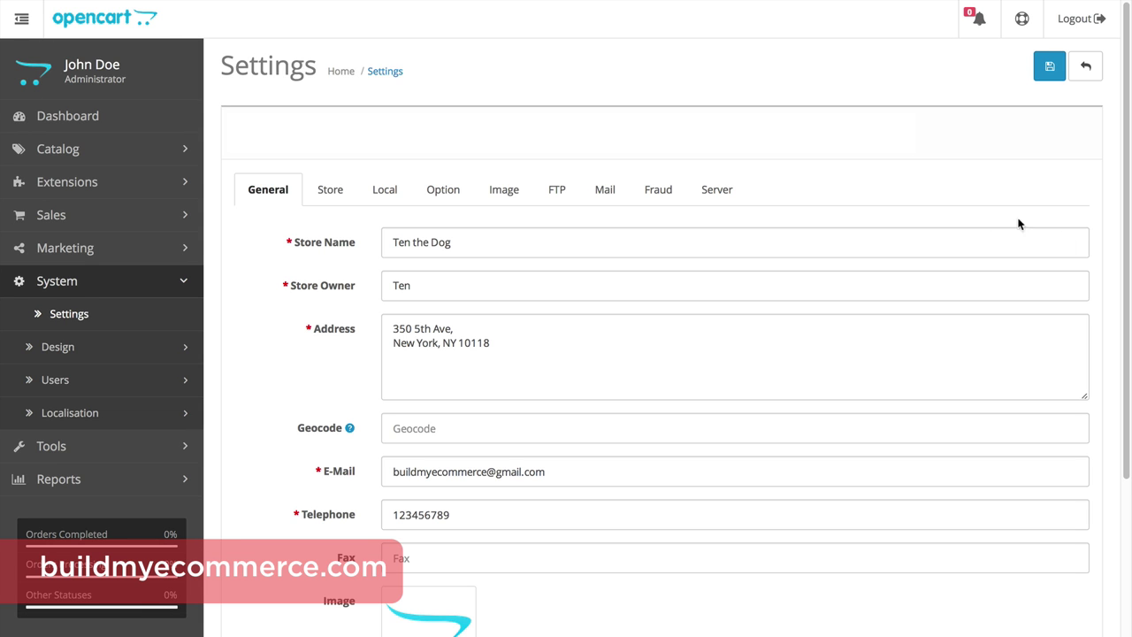
click(718, 191)
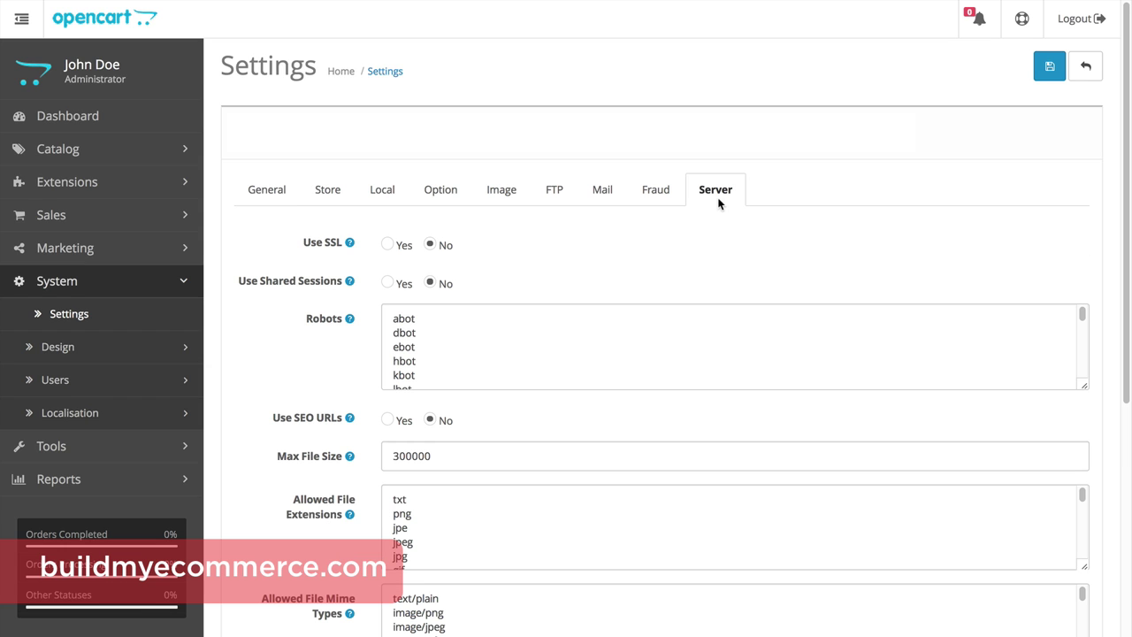
click(387, 421)
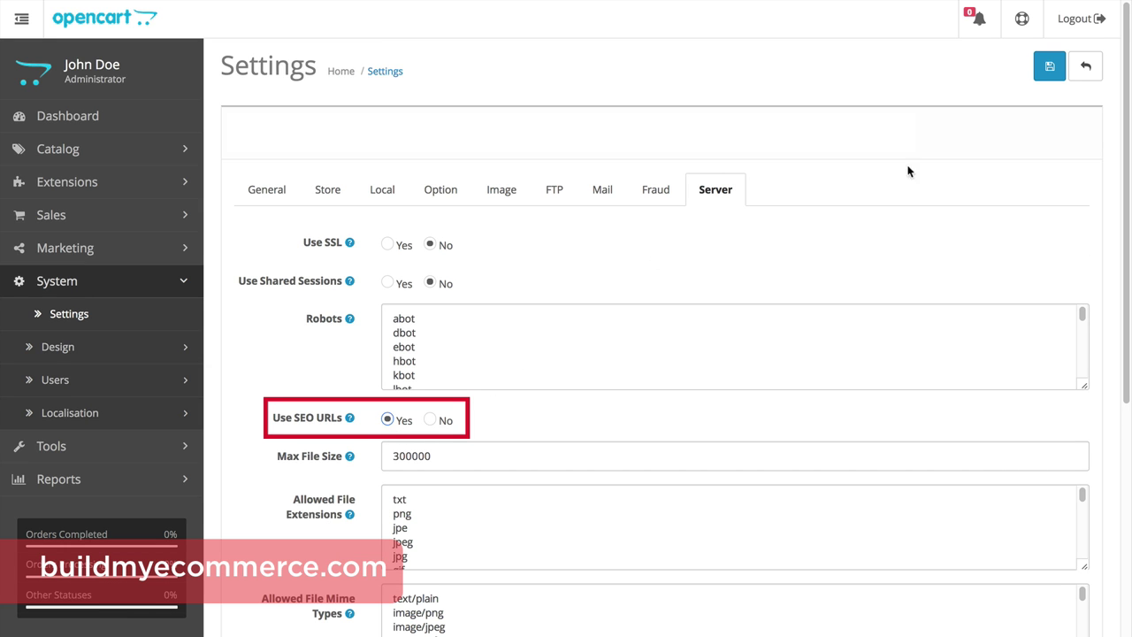
click(1048, 67)
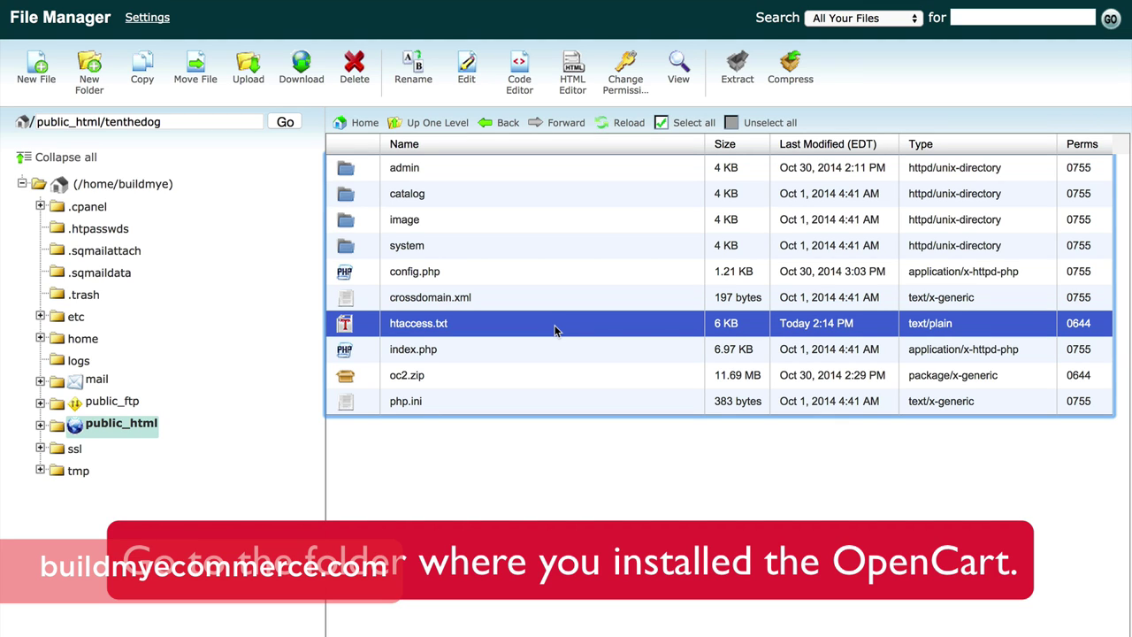
Replace the htaccess.txt file name with '.htaccess' and confirm the rename.
click(416, 324)
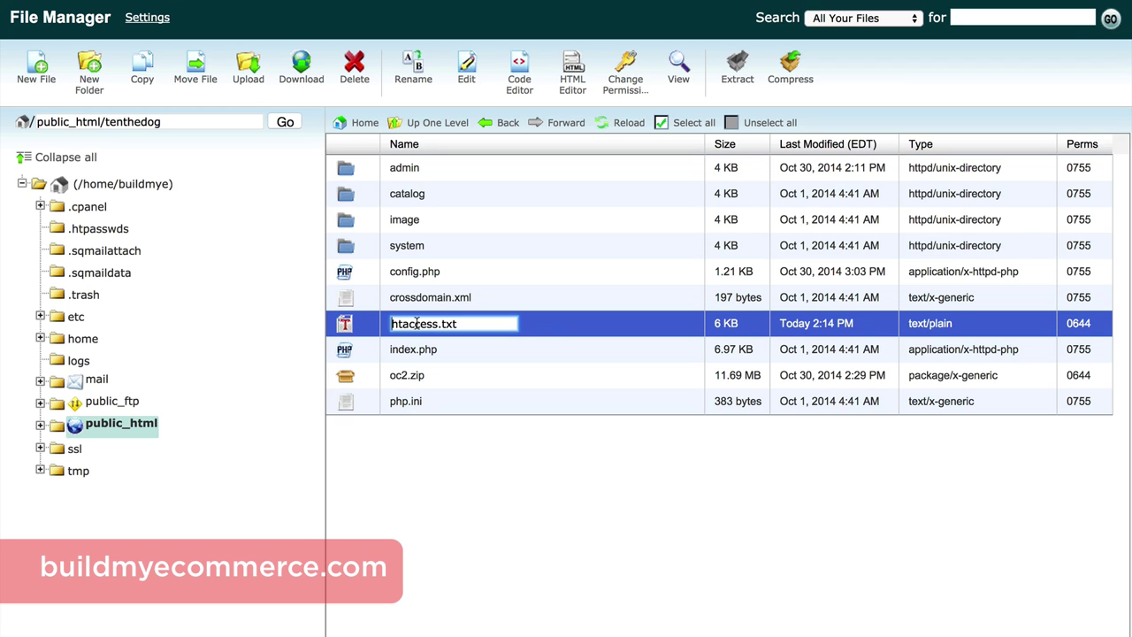
key(ctrl+a)
text(.htaccess)
key(Return)
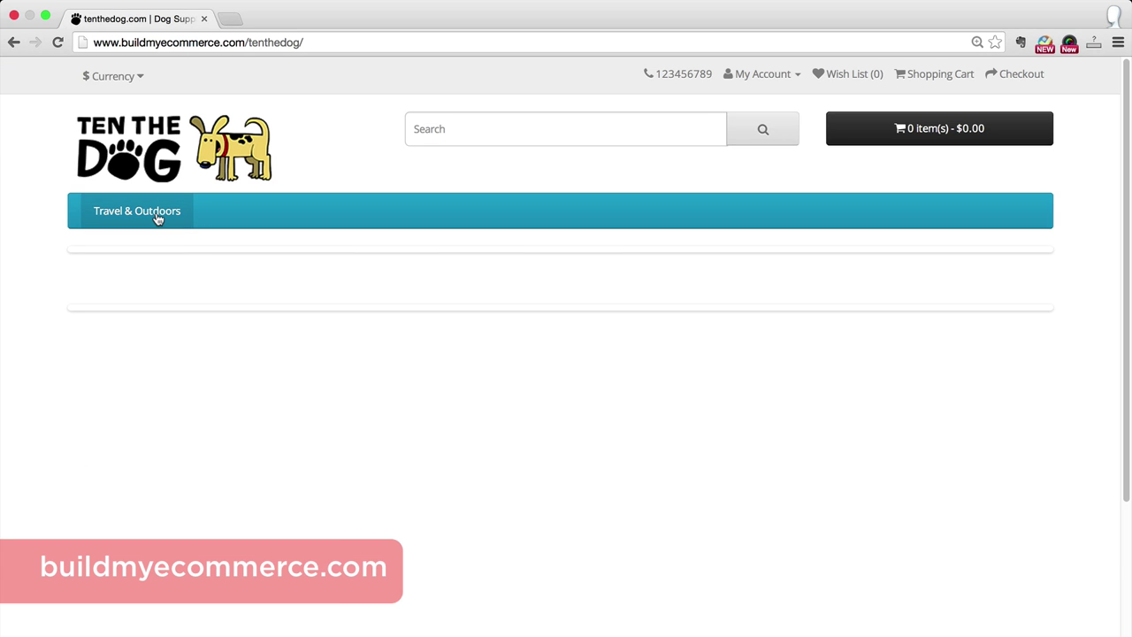
Open the PetSafe Gentle Spray Bark Control product page from the Travel and Outdoors category.
click(156, 215)
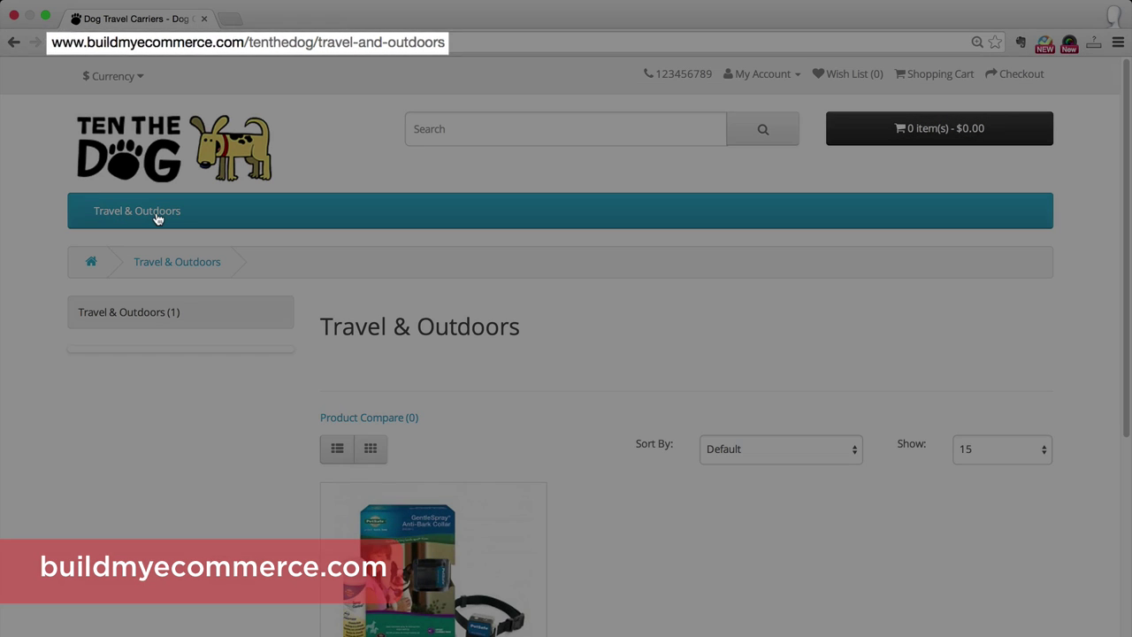
scroll(157, 218, down, 5)
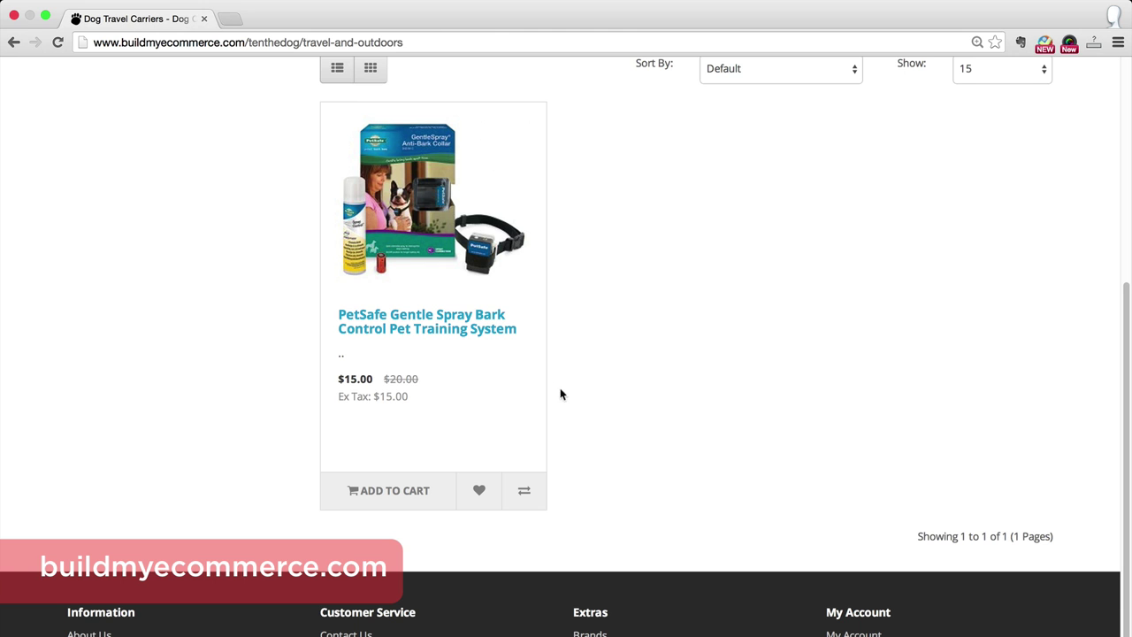
click(471, 338)
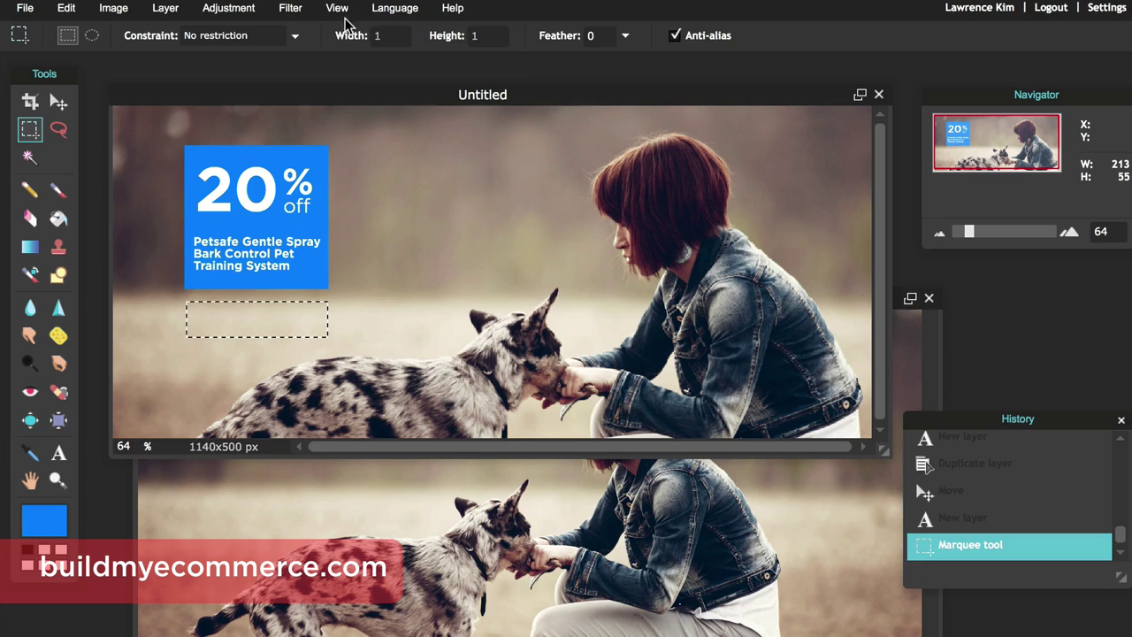
Restore the layers panel, erase the left-edge black sliver, and launch the Pixlr Editor web app.
click(337, 8)
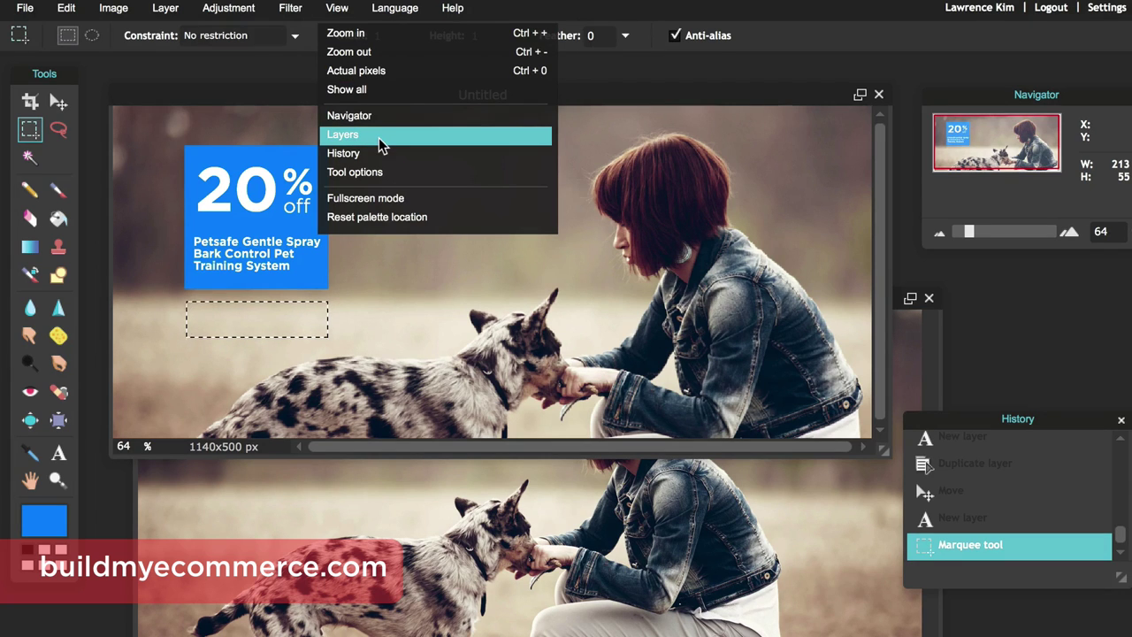
click(379, 137)
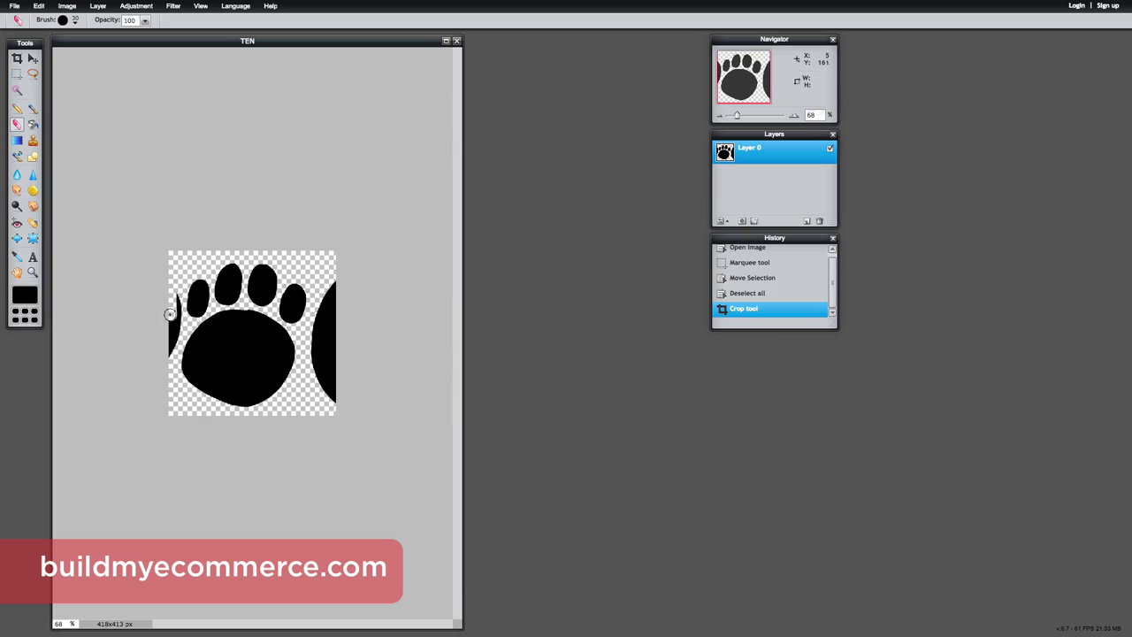
mouse_move(170, 314)
mouse_down()
mouse_move(169, 358)
mouse_move(174, 285)
mouse_up()
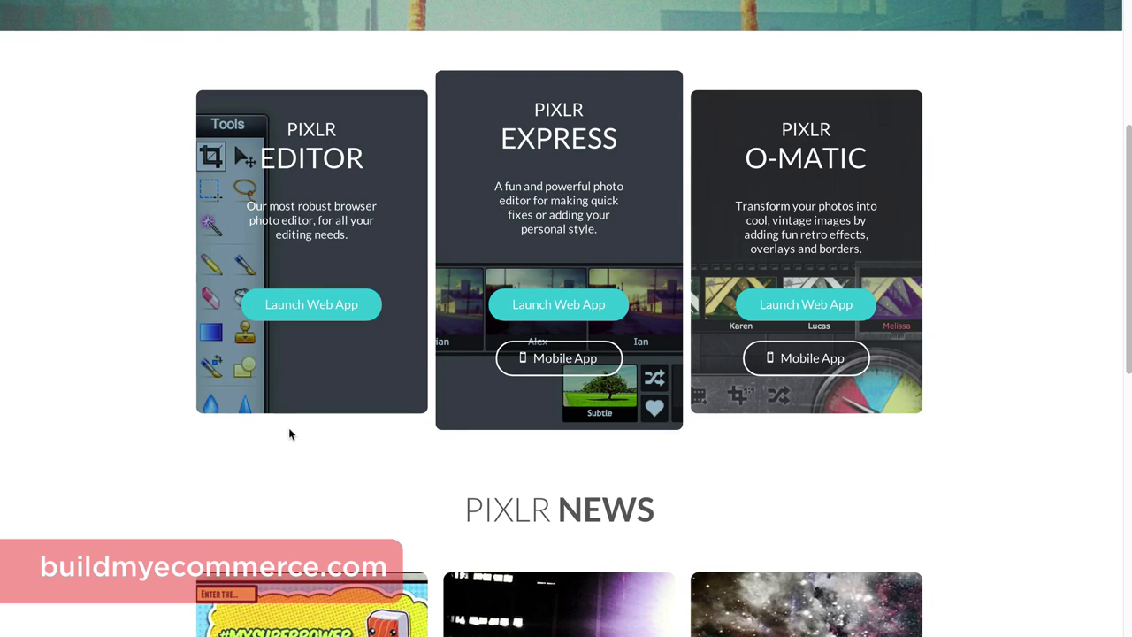
click(321, 312)
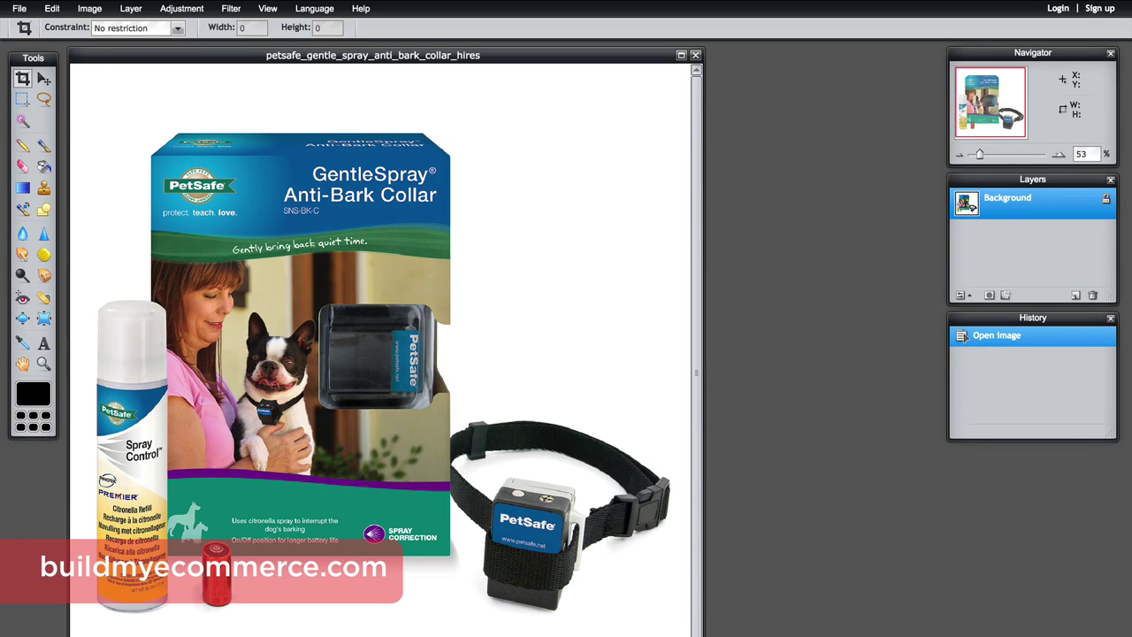
Resize the PetSafe photo to 600 × 600 pixels with the width set to 600.
click(89, 7)
click(94, 30)
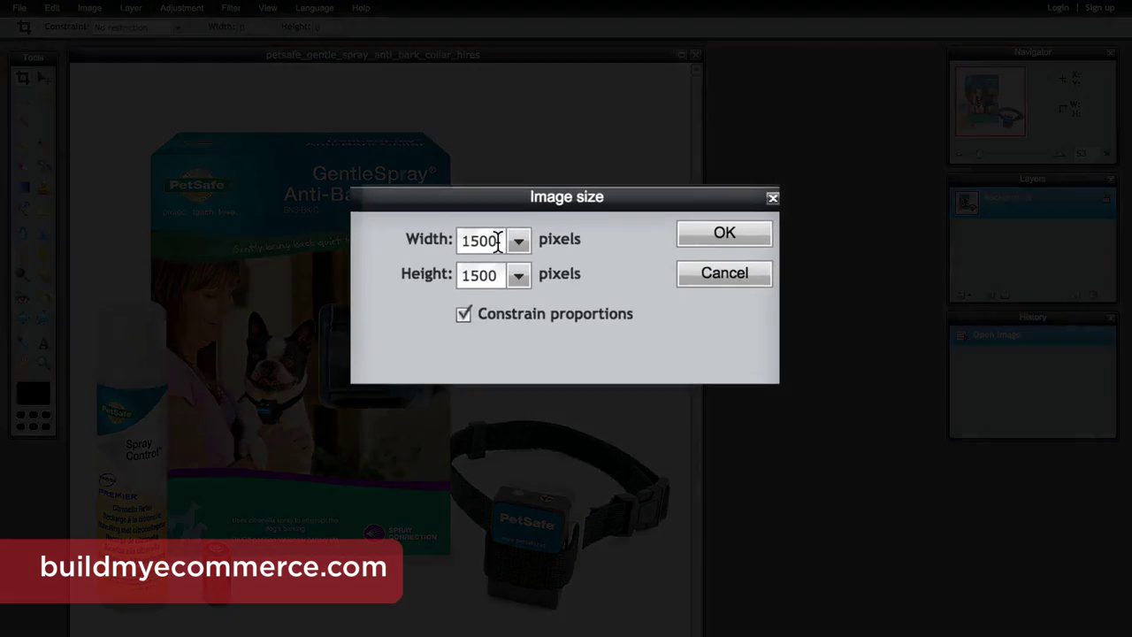
double_click(526, 260)
text(600)
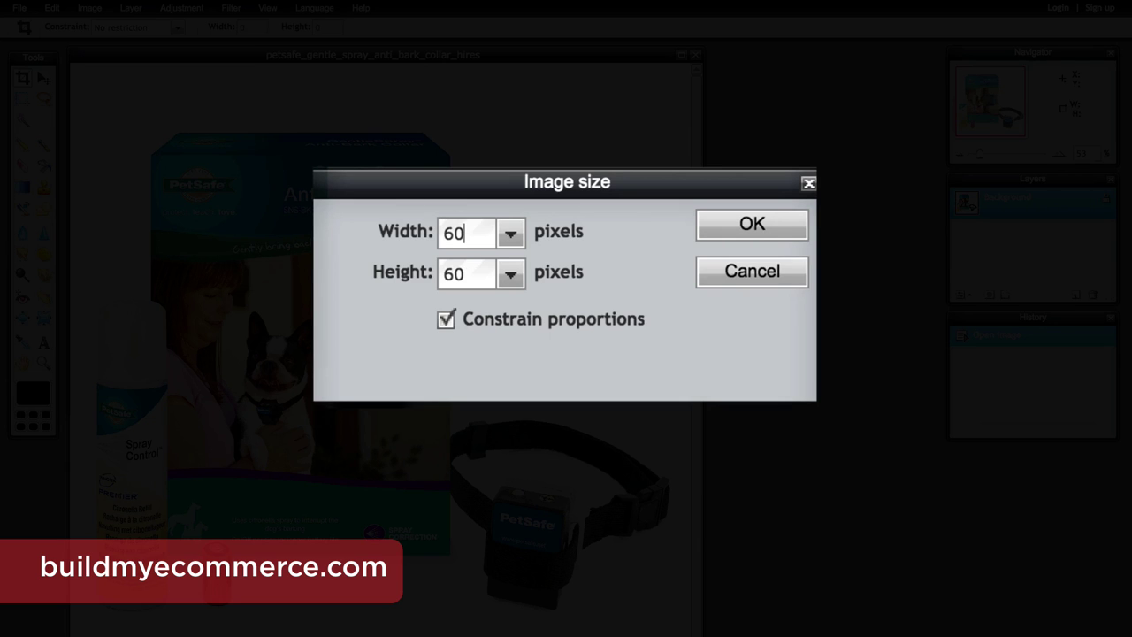
click(722, 227)
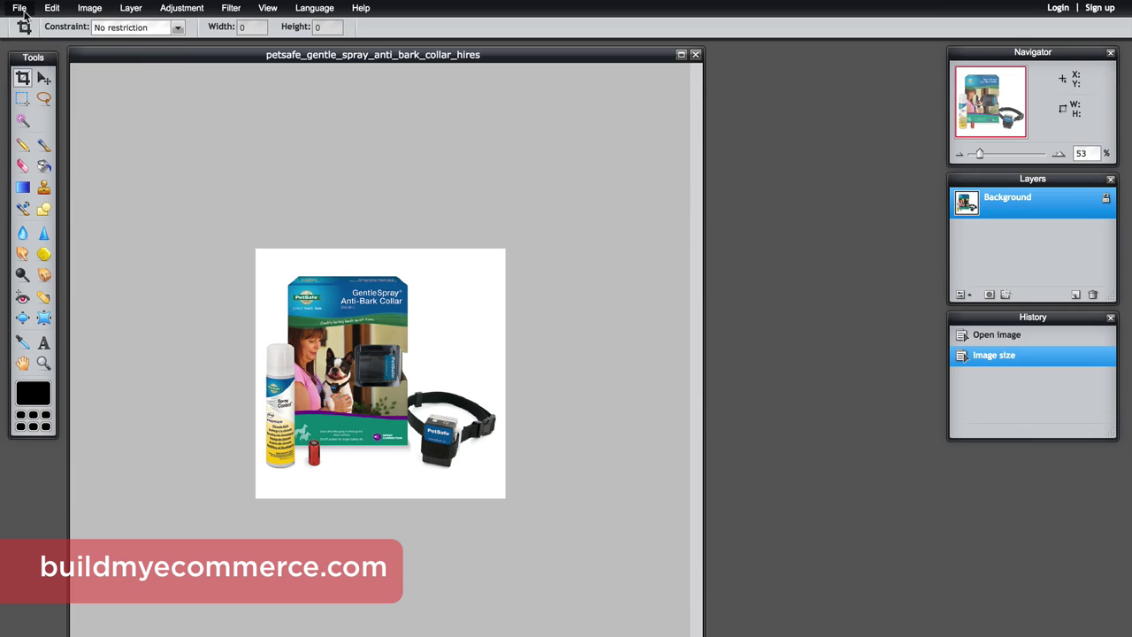
Save the resized photo as a JPEG at quality 70.
click(19, 7)
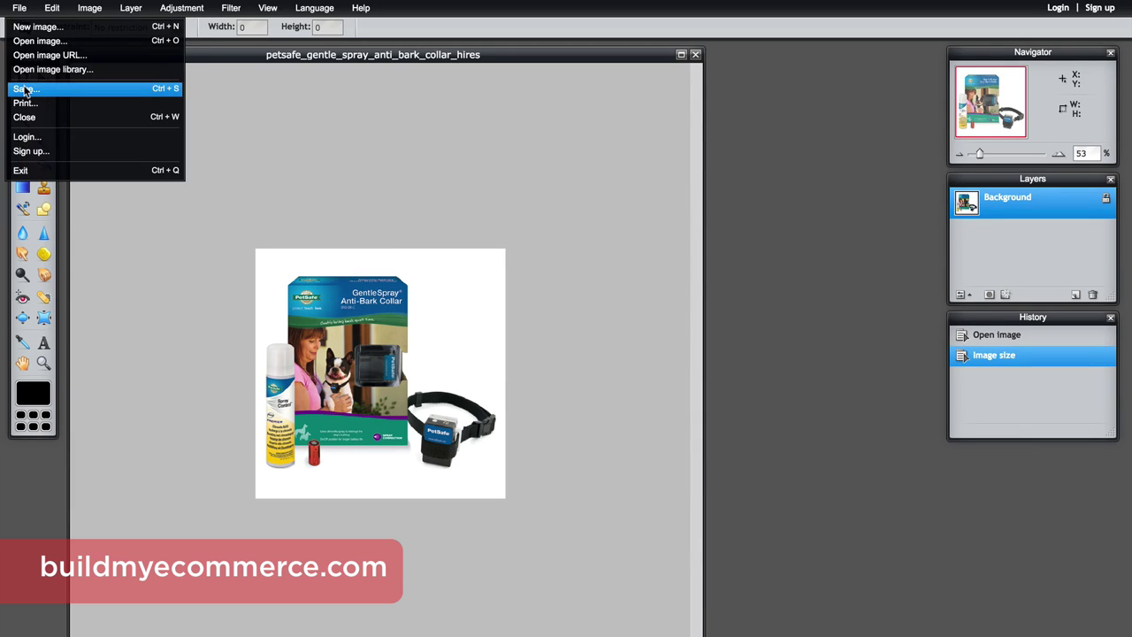
click(24, 89)
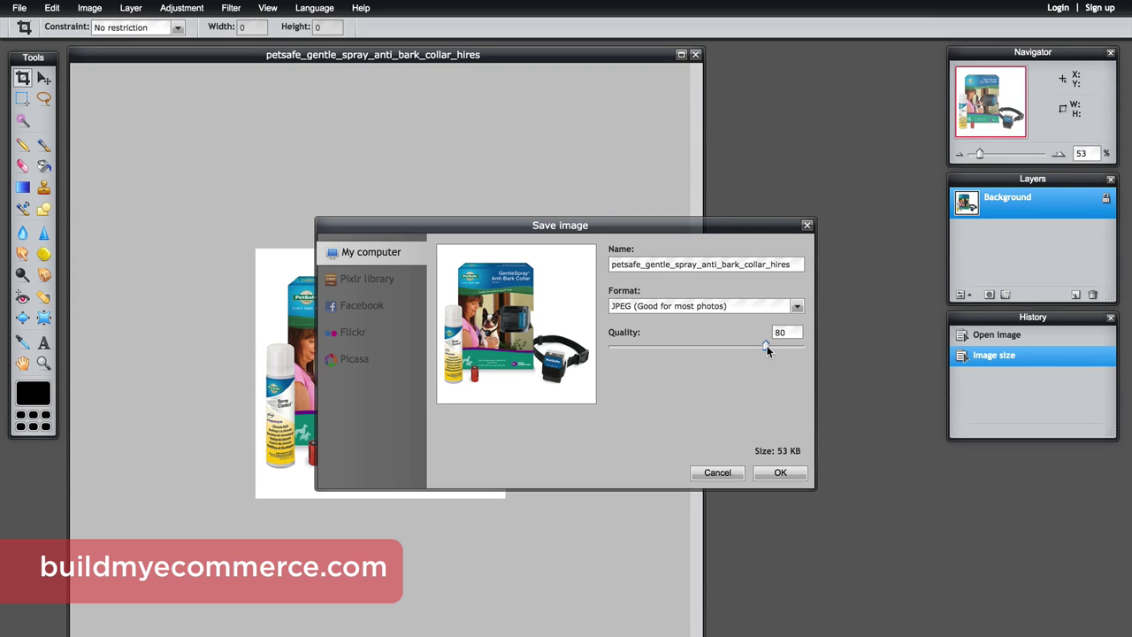
mouse_move(762, 349)
mouse_down()
mouse_move(660, 342)
mouse_move(750, 344)
mouse_up()
double_click(780, 333)
text(70)
click(776, 473)
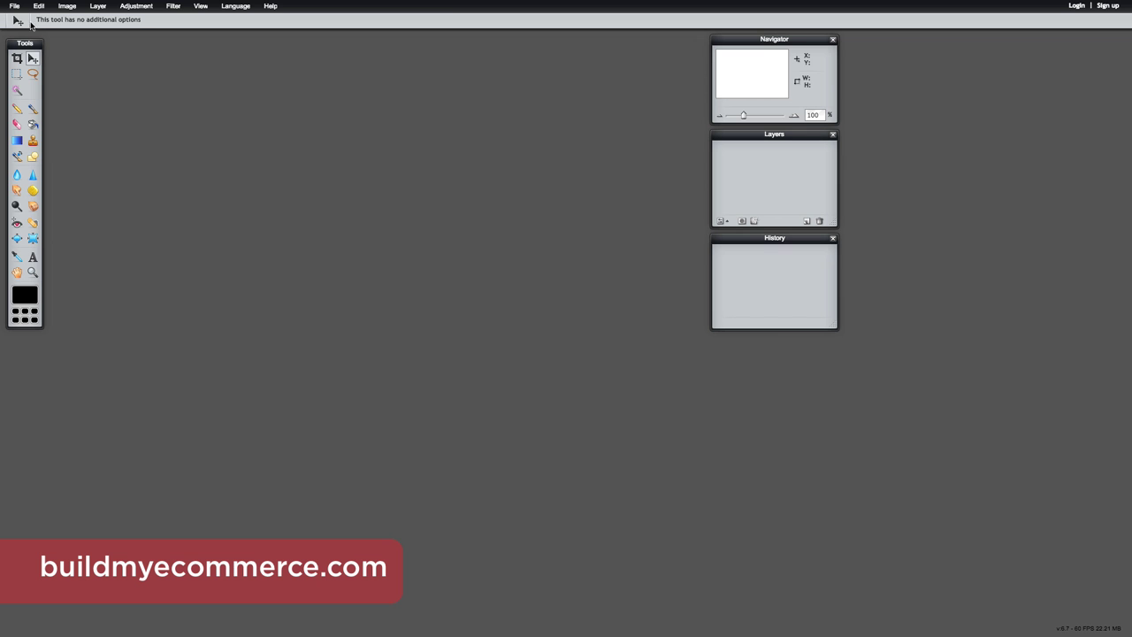
Open TEN.png from the computer in Pixlr Editor.
click(16, 5)
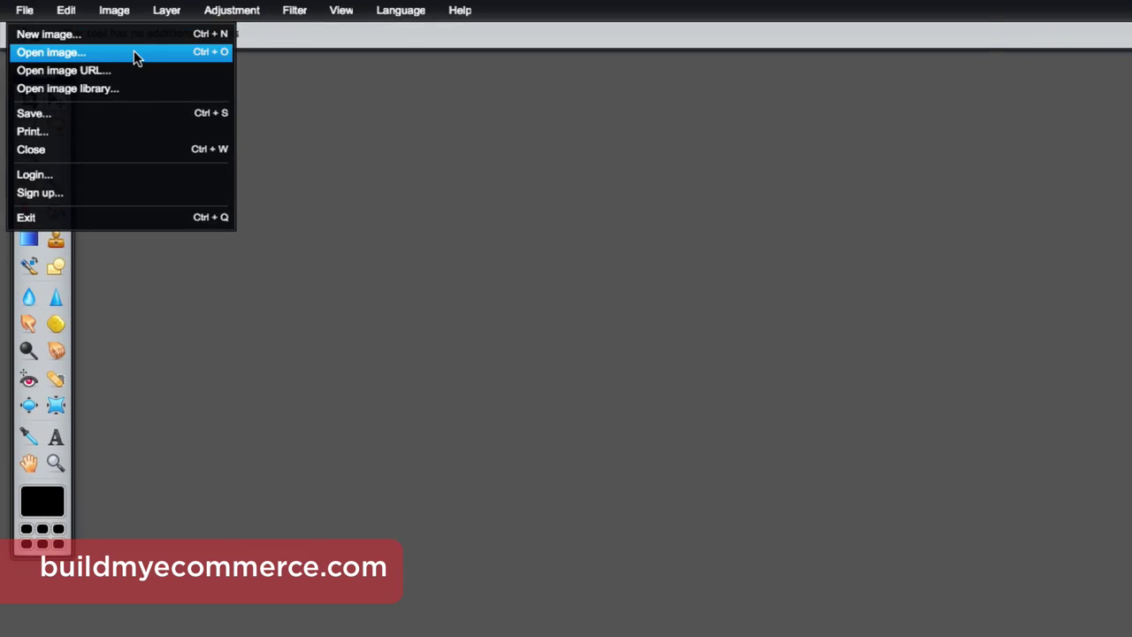
click(111, 44)
click(962, 501)
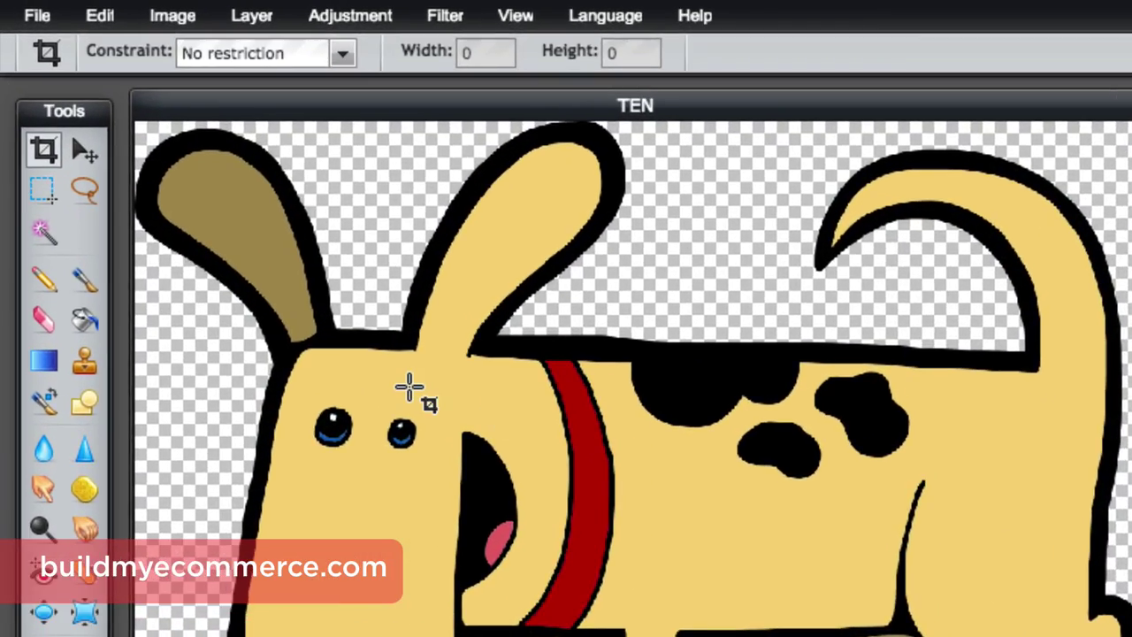
Select an aspect-ratio-constrained square around the paw print in DOG and crop to it.
click(39, 202)
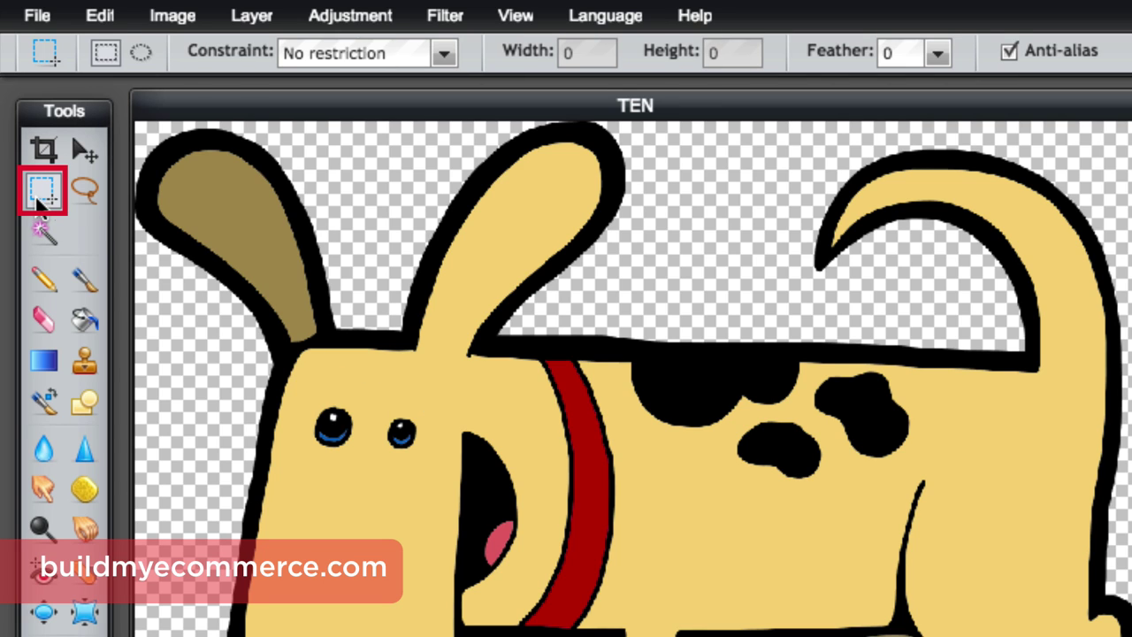
click(448, 56)
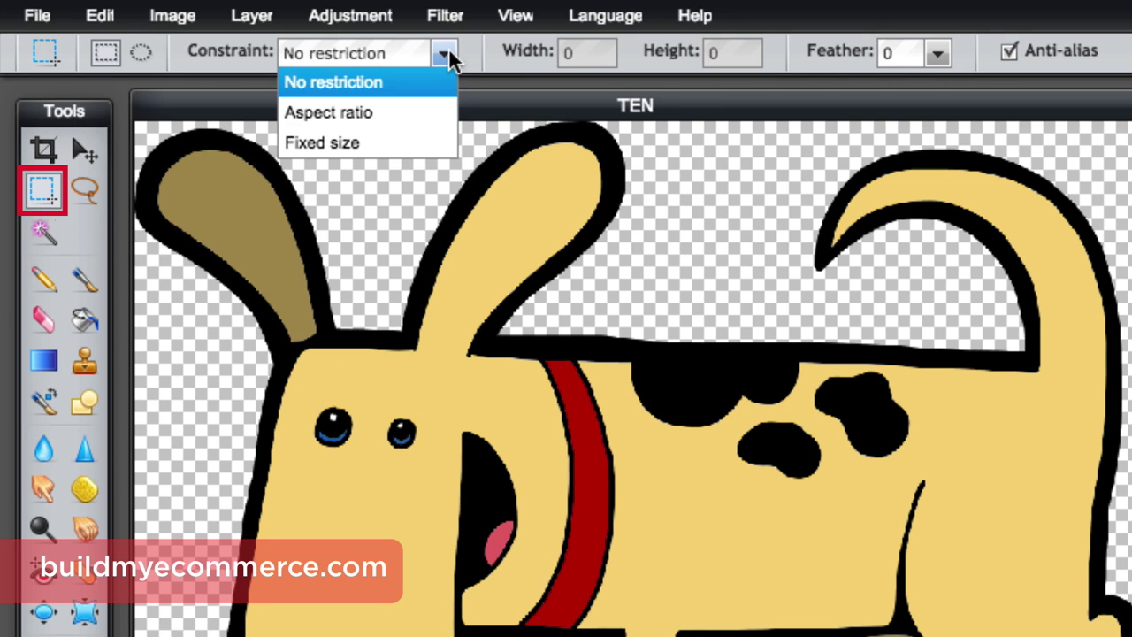
click(430, 112)
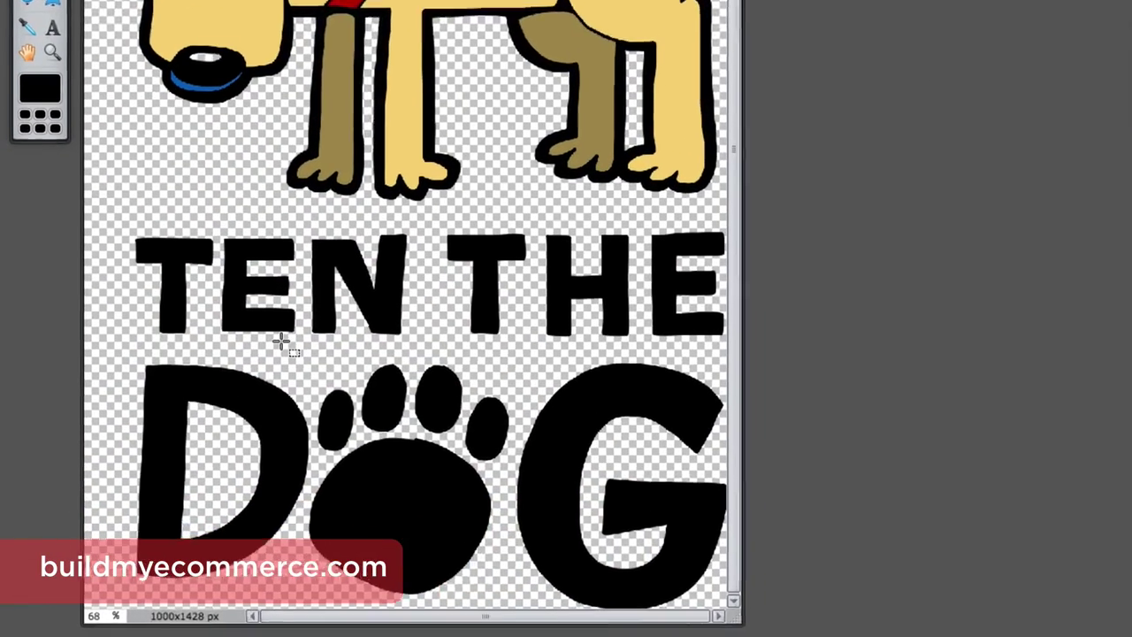
drag(175, 451, 282, 558)
drag(497, 502, 665, 629)
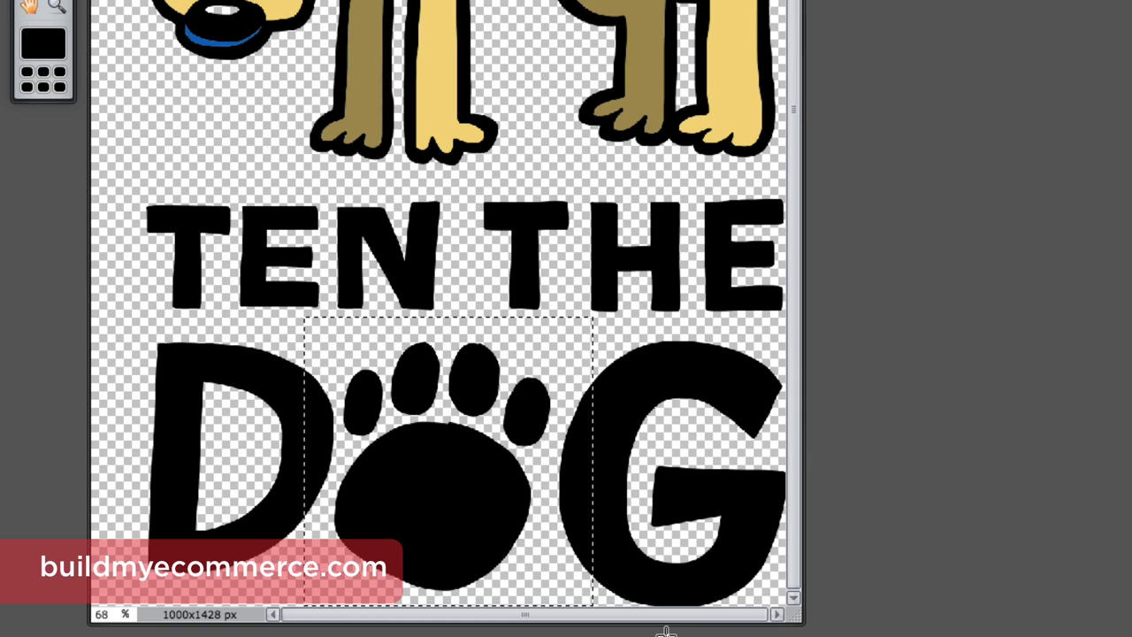
drag(543, 567, 552, 571)
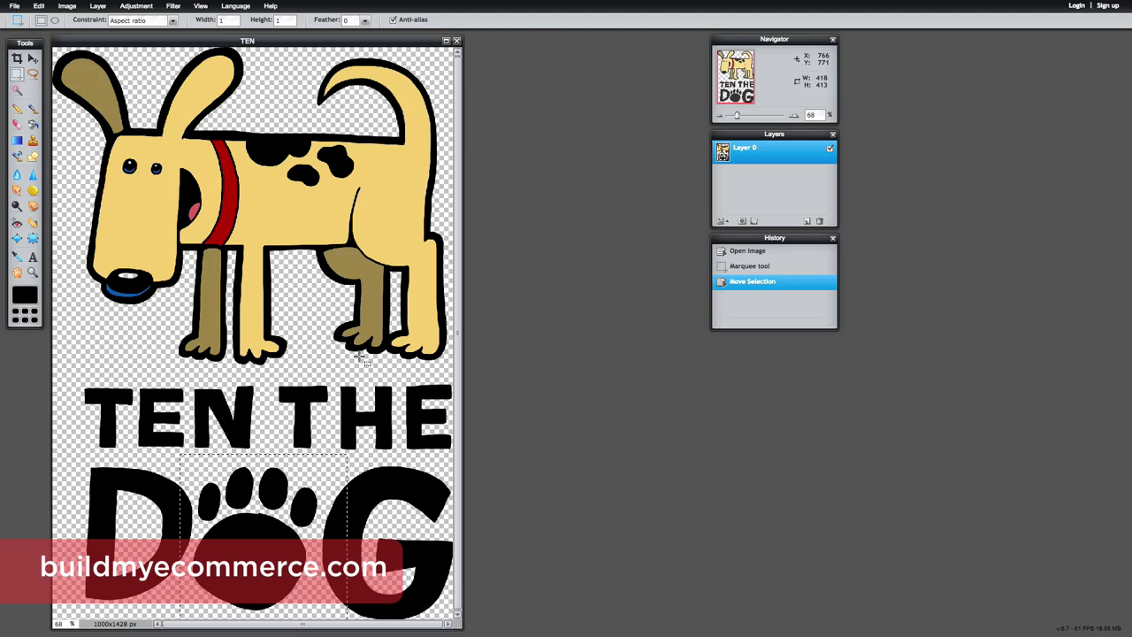
click(66, 7)
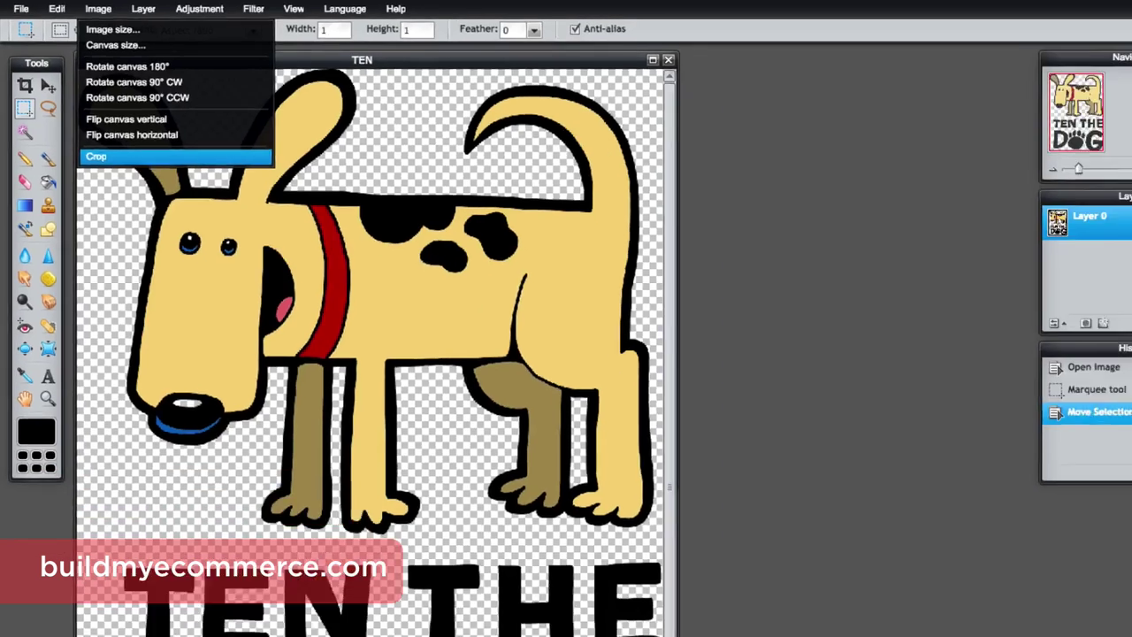
click(146, 217)
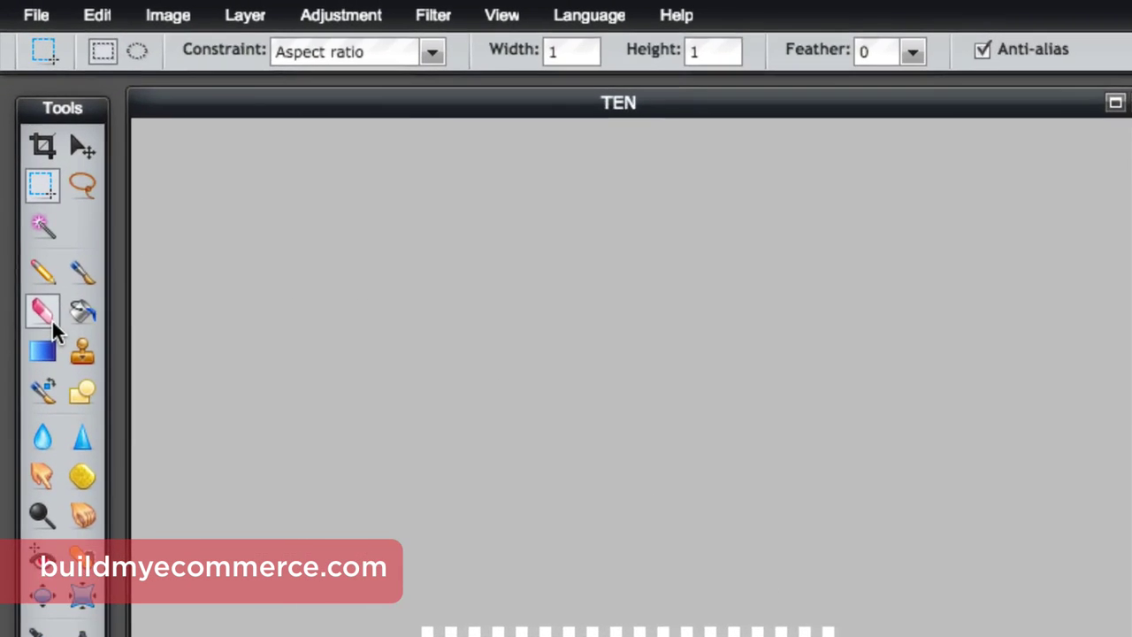
Erase the black edge slivers with a 30 px hard brush and nudge the paw into place.
click(21, 128)
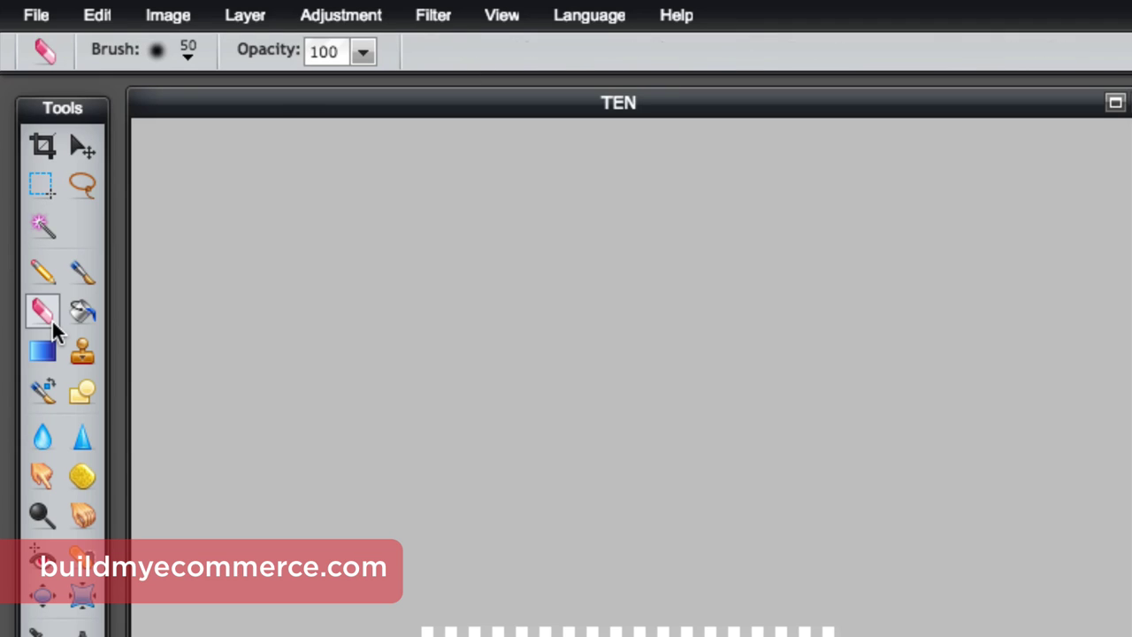
click(190, 48)
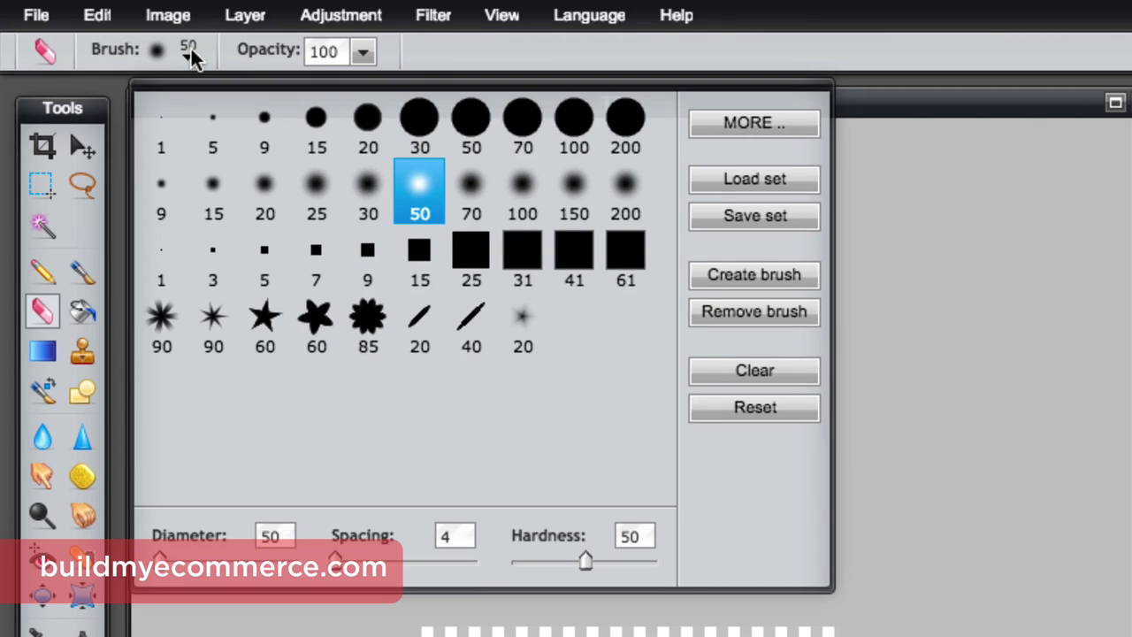
click(404, 142)
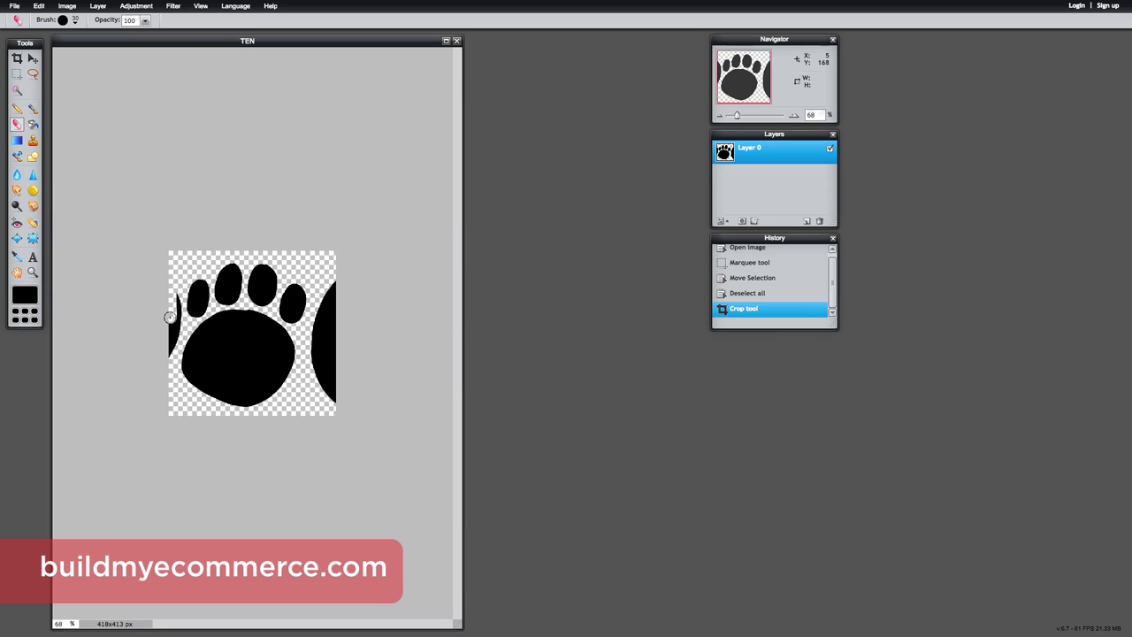
mouse_move(170, 322)
mouse_down()
mouse_move(167, 359)
mouse_move(176, 284)
mouse_up()
mouse_move(323, 283)
mouse_down()
mouse_move(333, 384)
mouse_move(344, 282)
mouse_up()
click(33, 57)
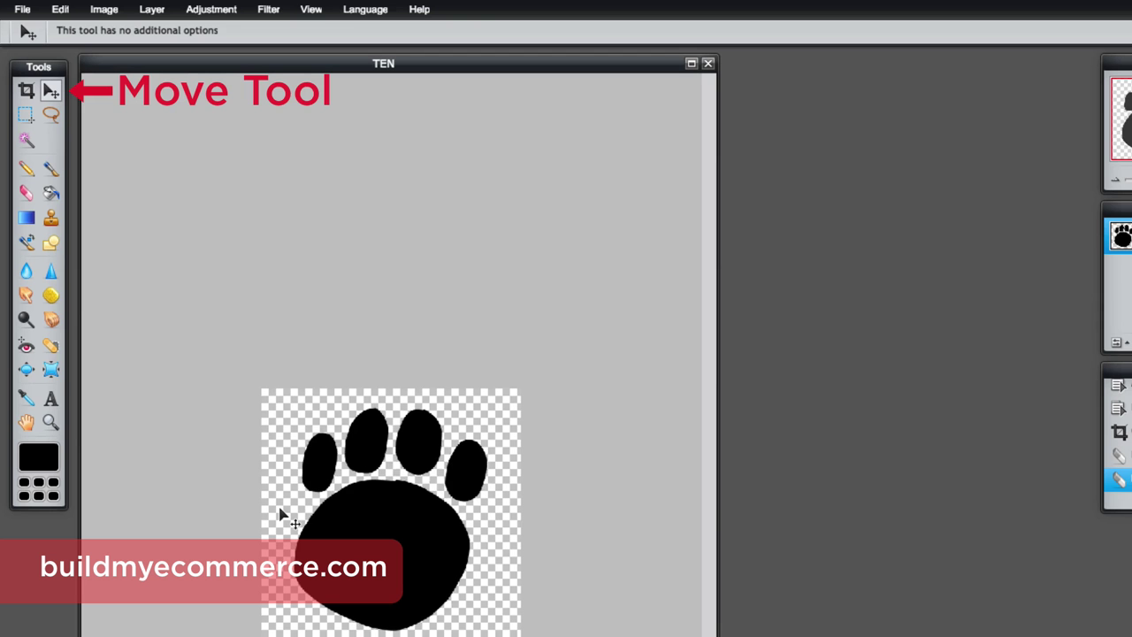
key(Right)
key(Right)
key(Right)
key(Right)
key(Right)
key(Right)
key(Right)
key(Left)
key(Left)
key(Left)
key(Left)
key(Left)
key(Left)
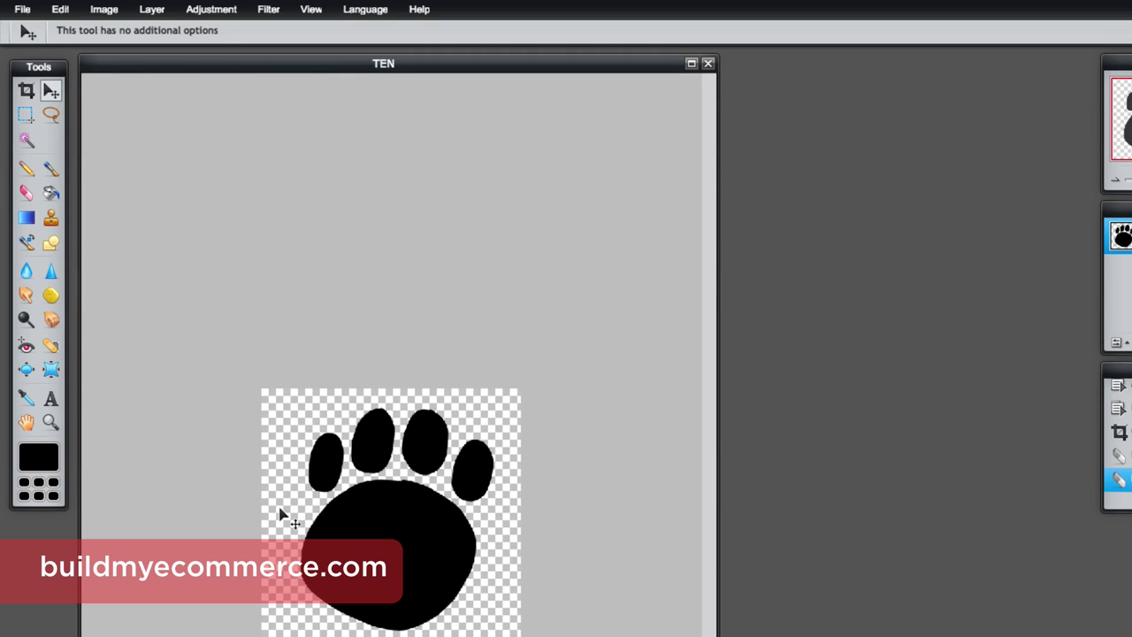
Resize the paw image to 32 × 32 pixels and view it at actual pixels.
click(104, 8)
click(102, 33)
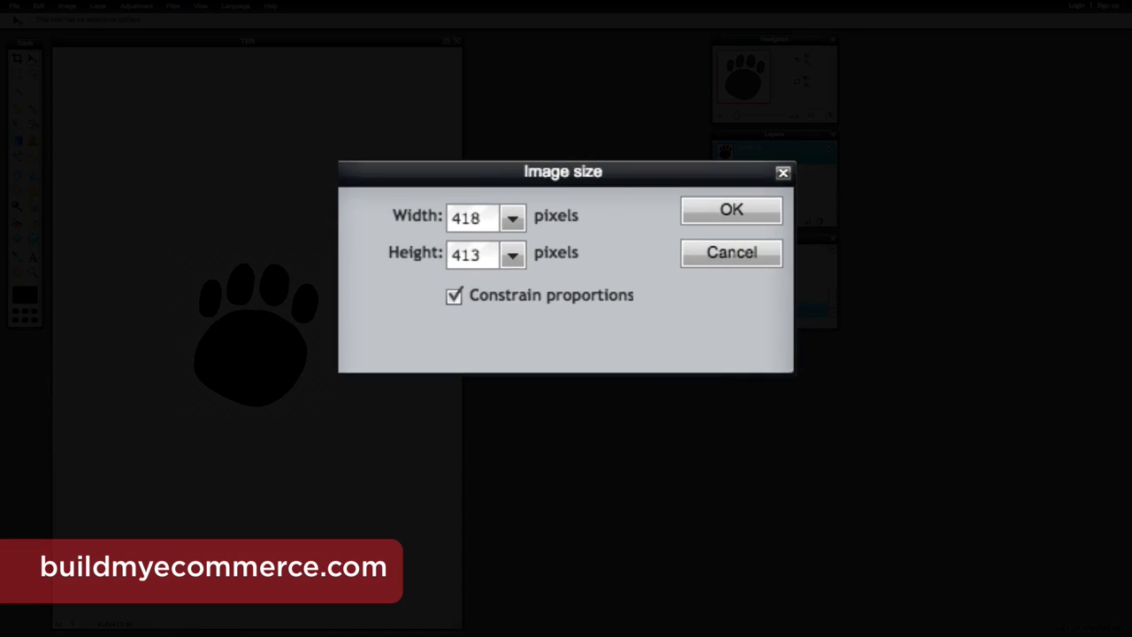
double_click(483, 216)
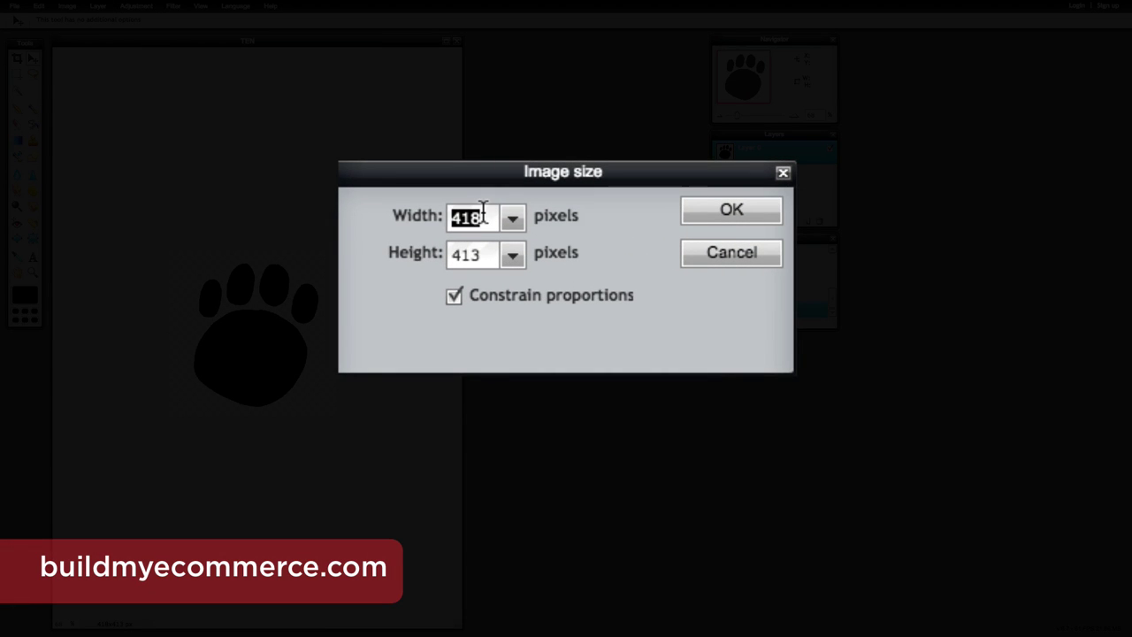
text(32)
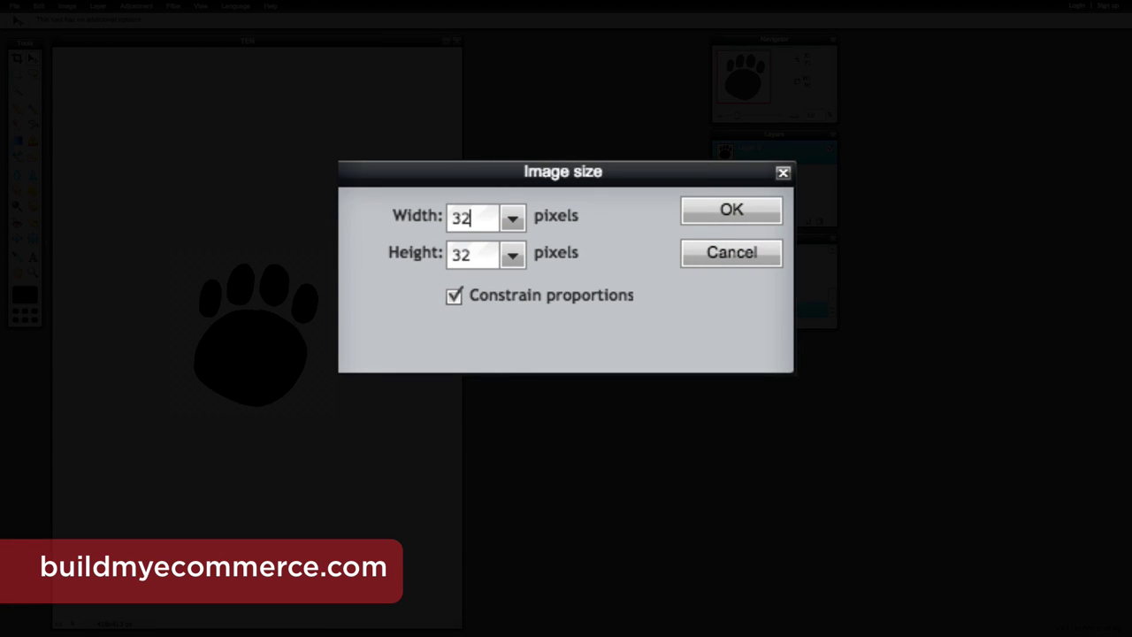
click(708, 212)
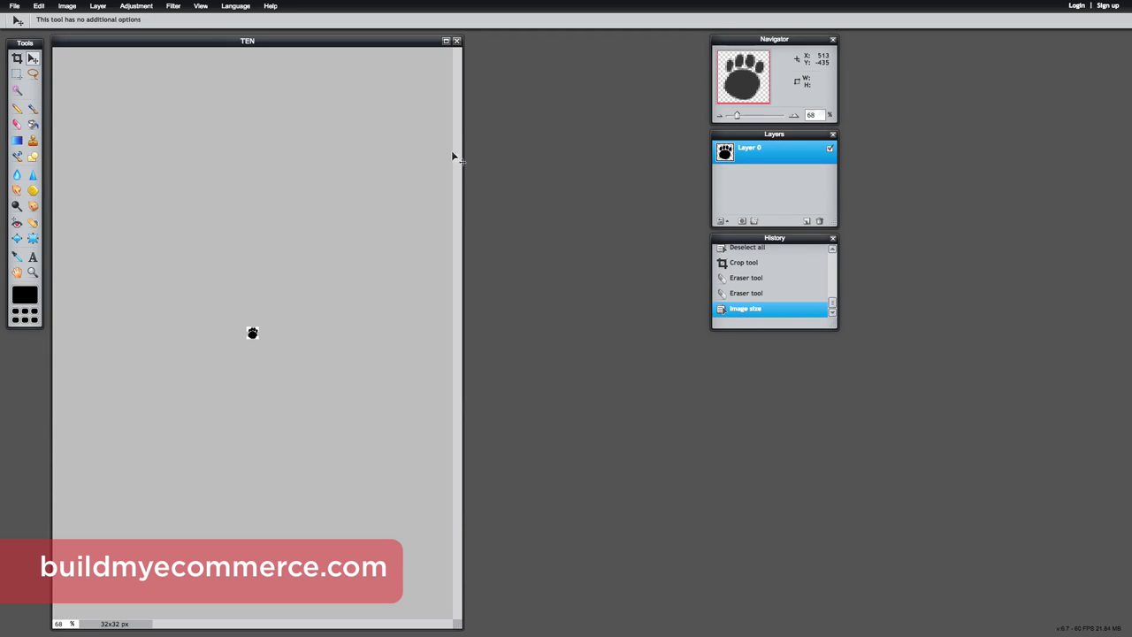
click(201, 6)
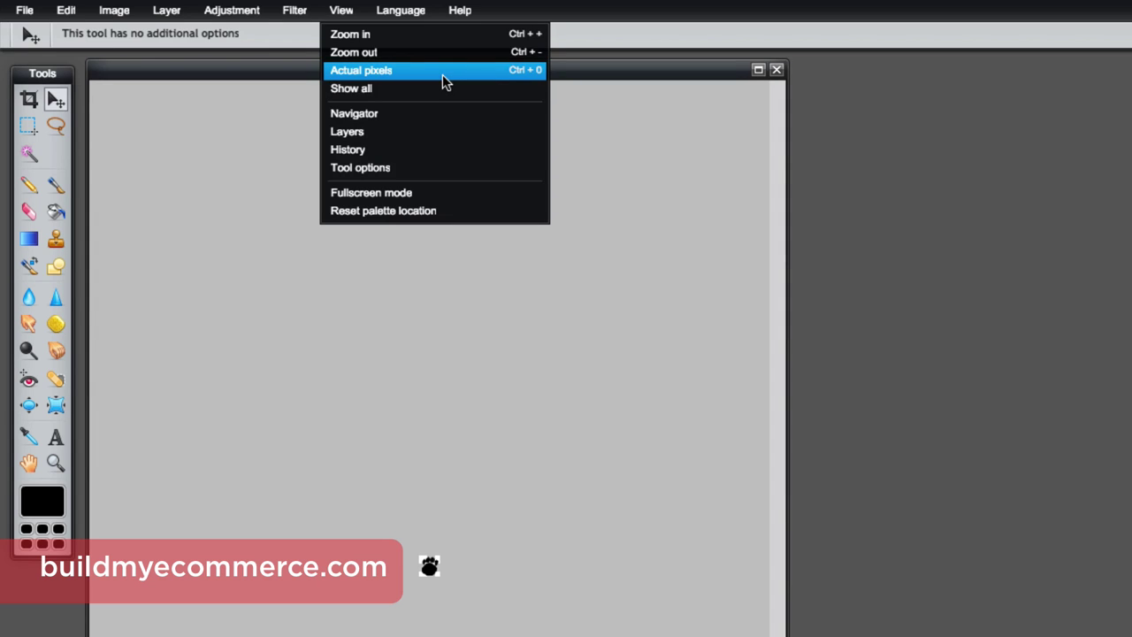
click(442, 75)
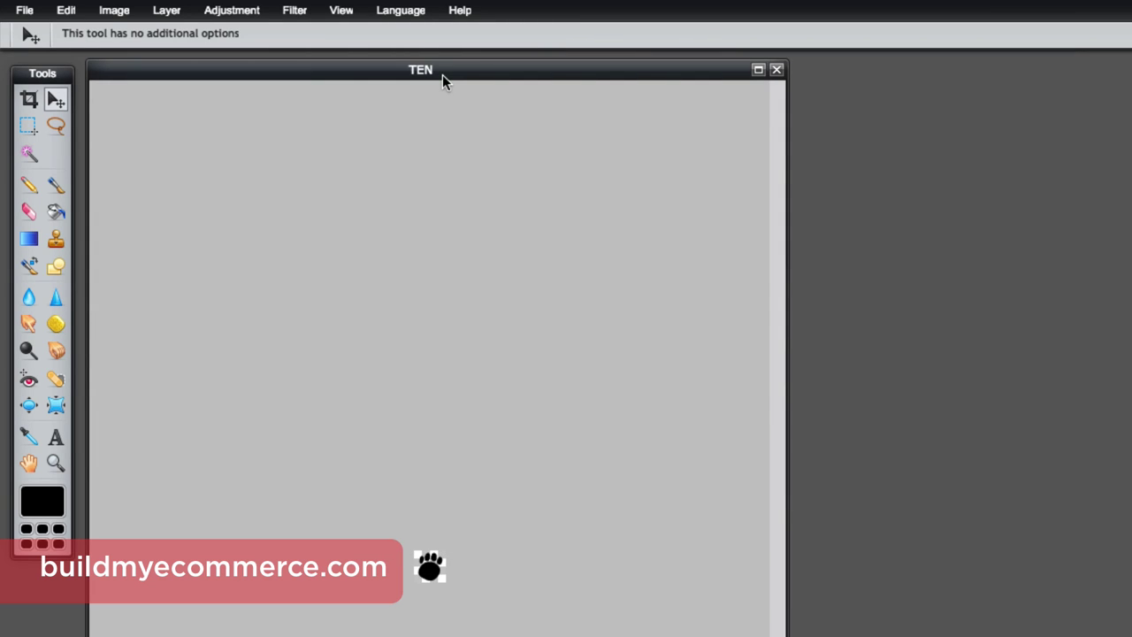
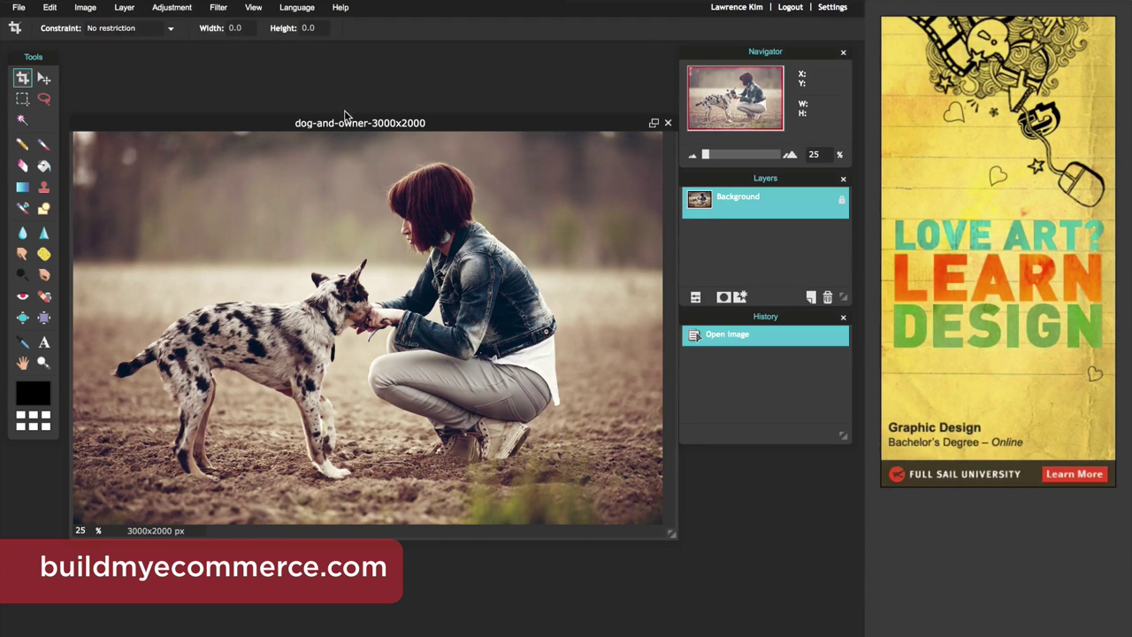
Reposition the dog-and-owner photo window in the workspace.
drag(352, 123, 360, 140)
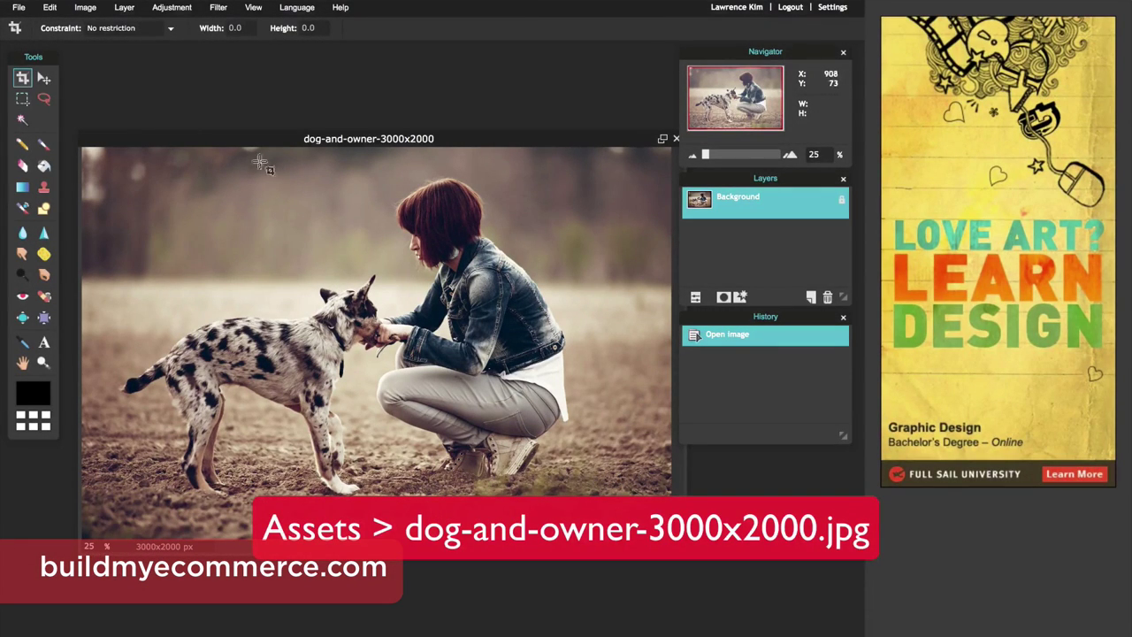
click(19, 7)
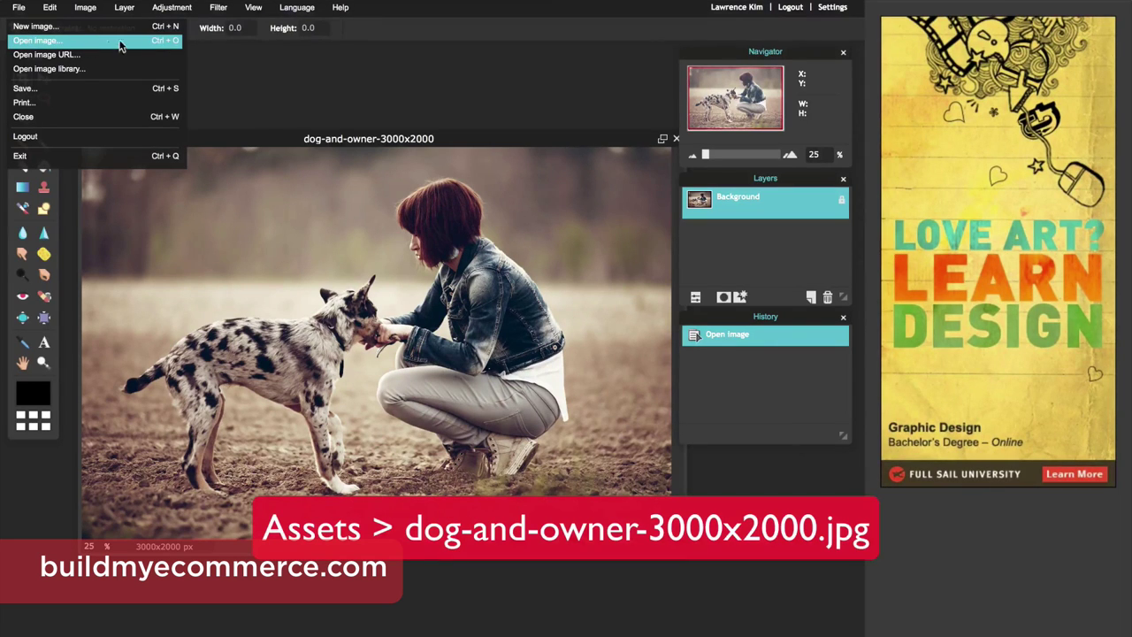
click(290, 142)
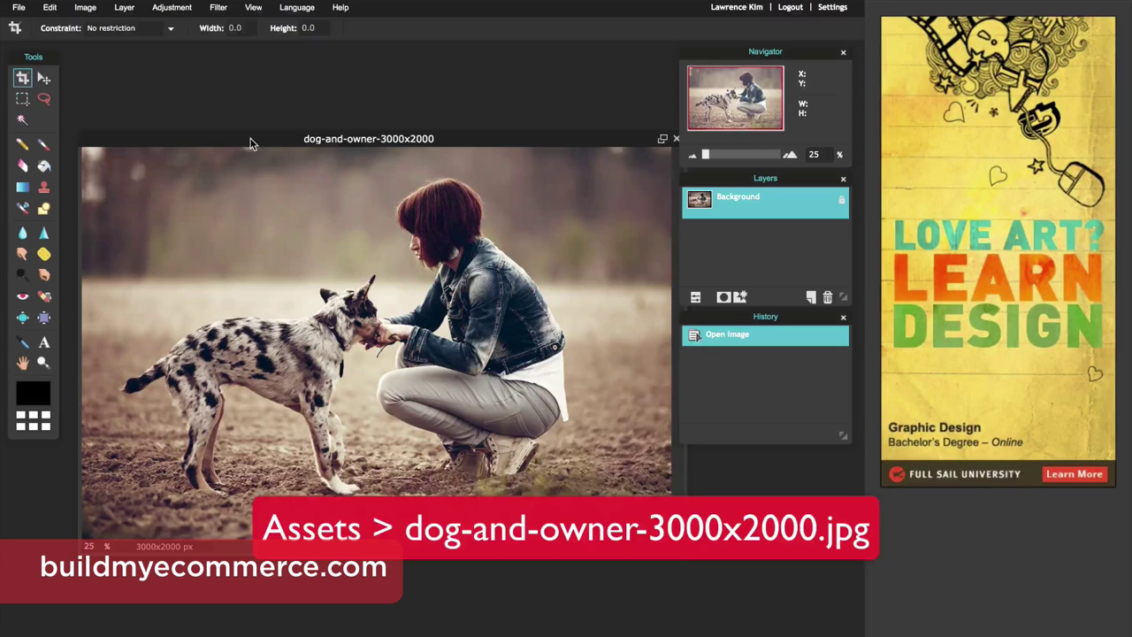
drag(250, 144, 260, 168)
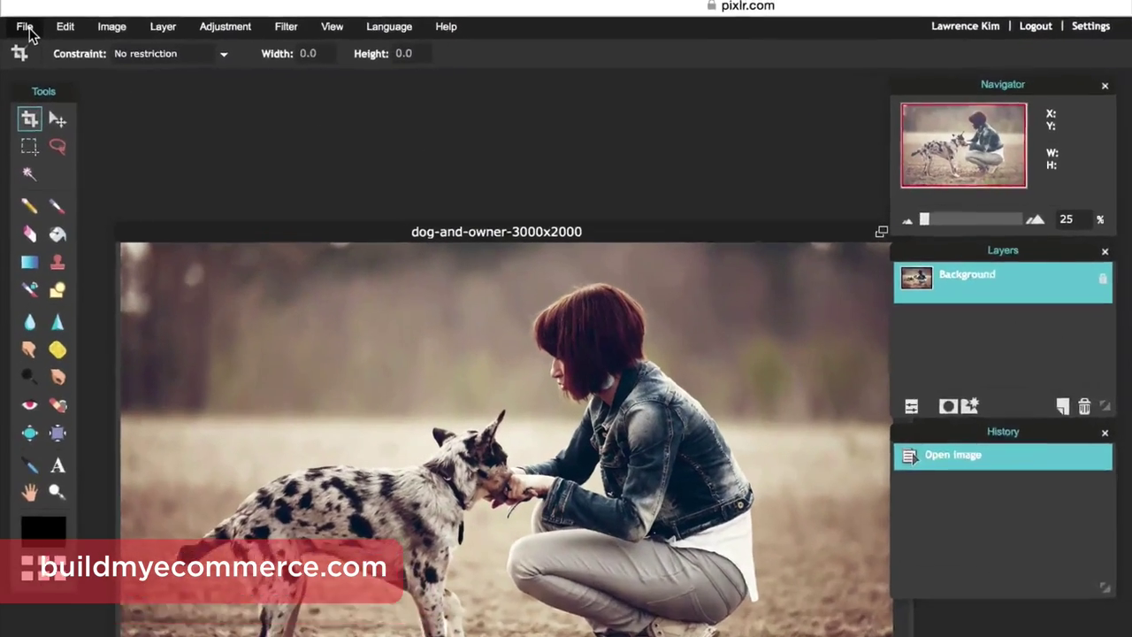
Create a new blank image 1140 px wide by 500 px high.
click(19, 7)
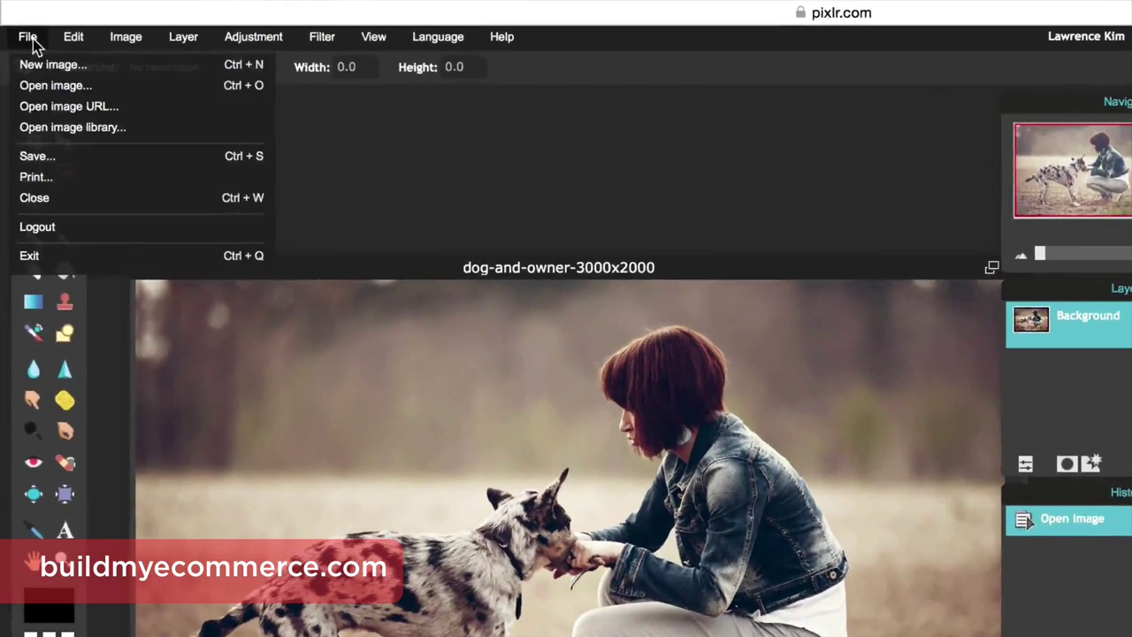
mouse_move(50, 9)
mouse_move(18, 34)
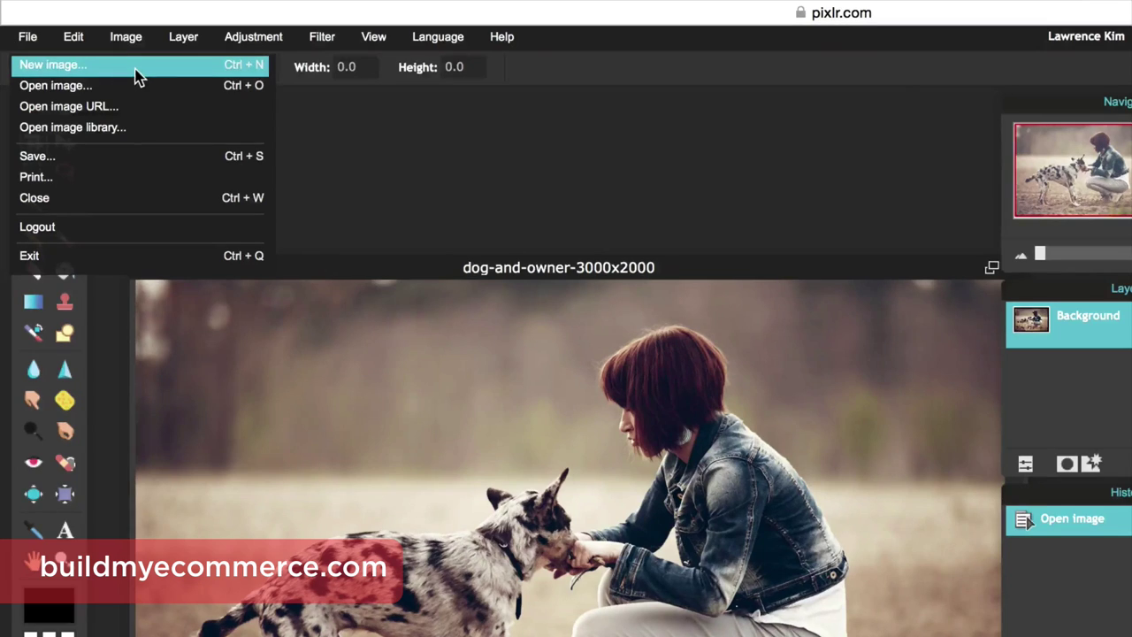
click(137, 70)
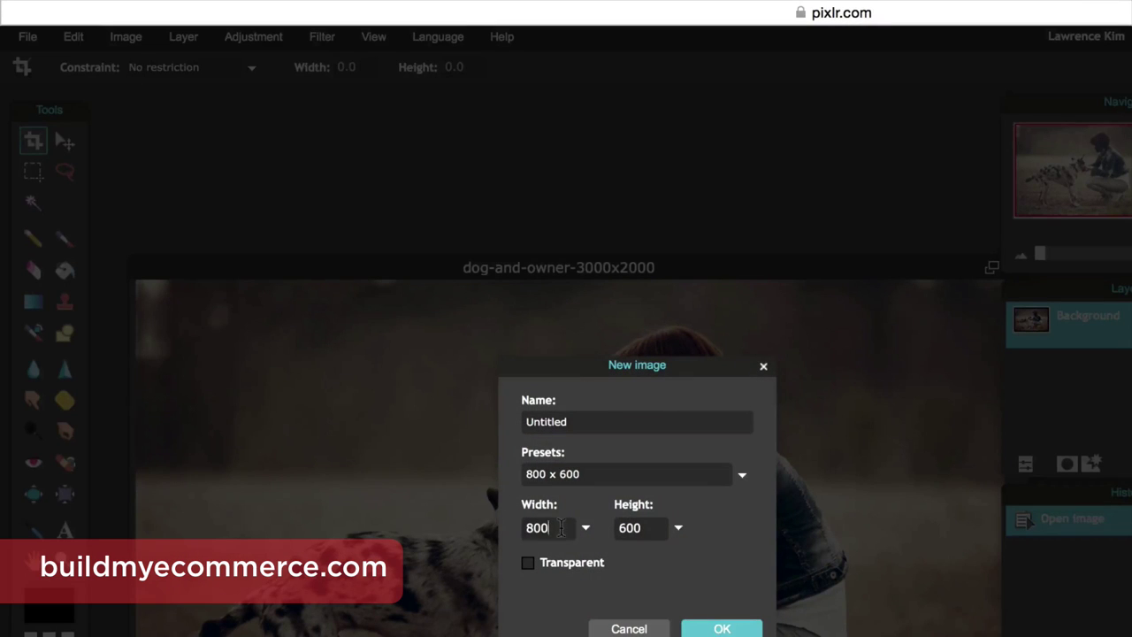
text(1140)
key(Tab)
text(5)
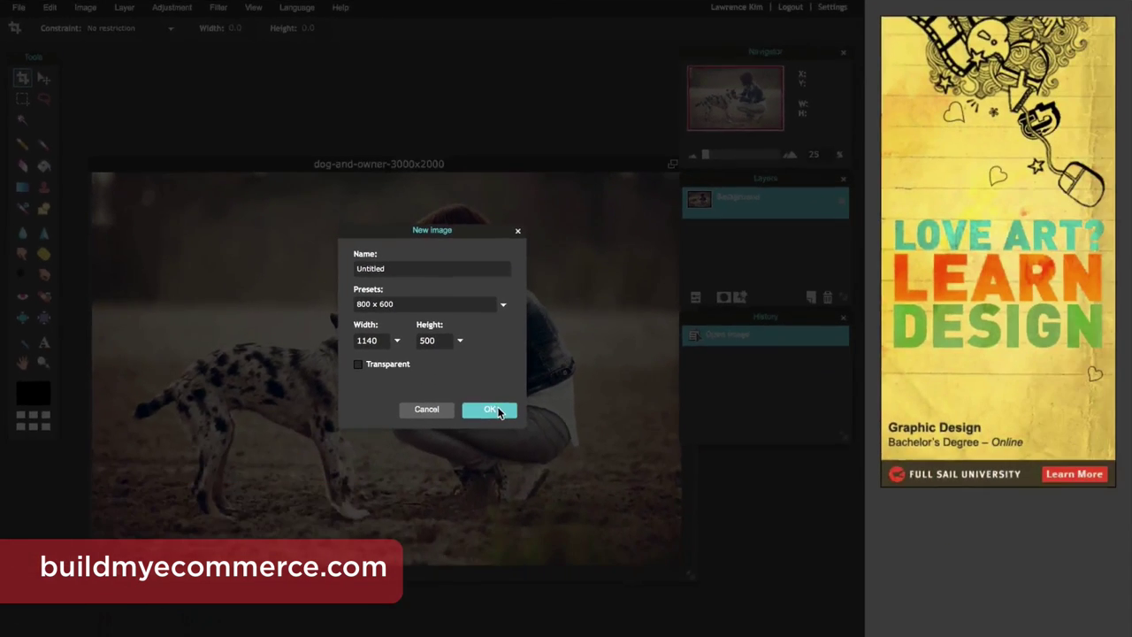
click(722, 628)
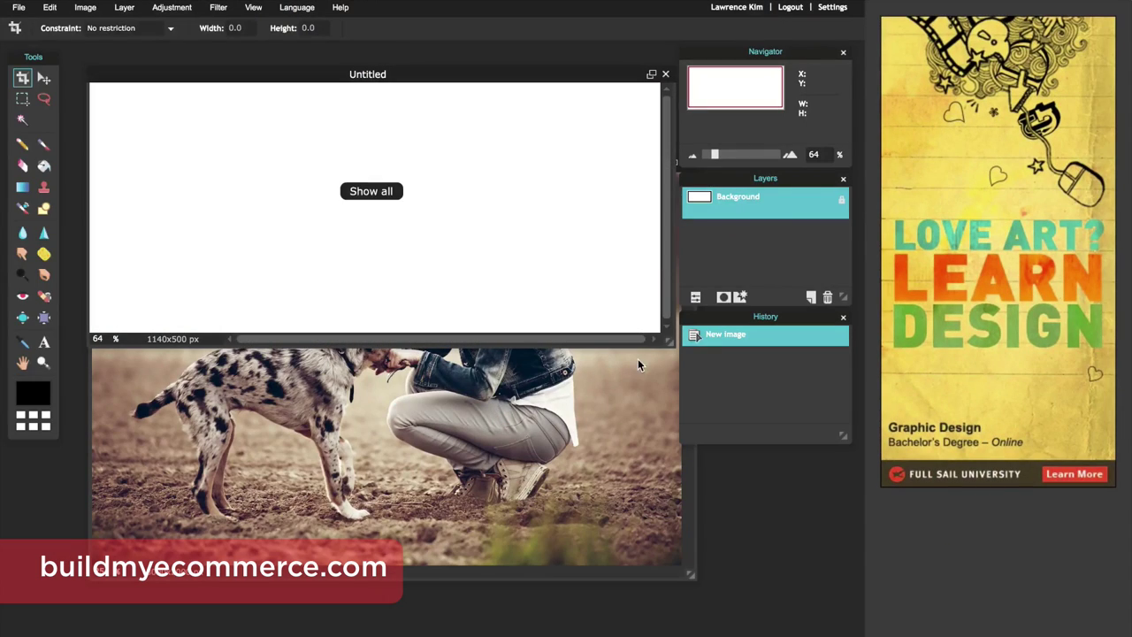
Arrange the Untitled and photo windows, leaving the dog-and-owner photo in front.
drag(422, 78, 412, 59)
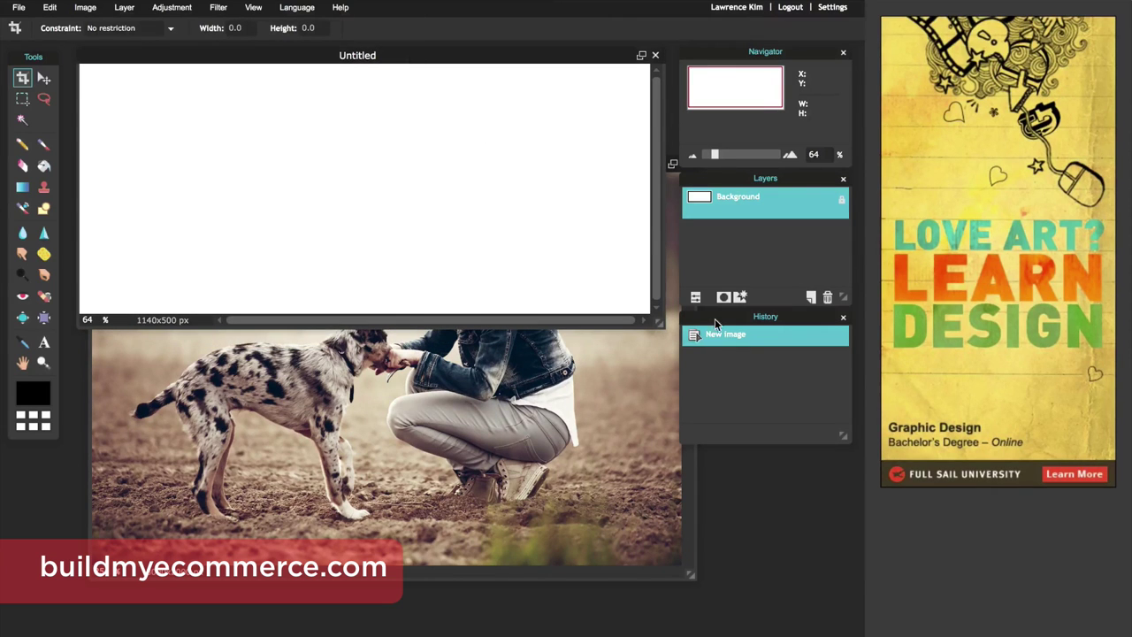
click(695, 512)
drag(445, 162, 456, 228)
click(465, 165)
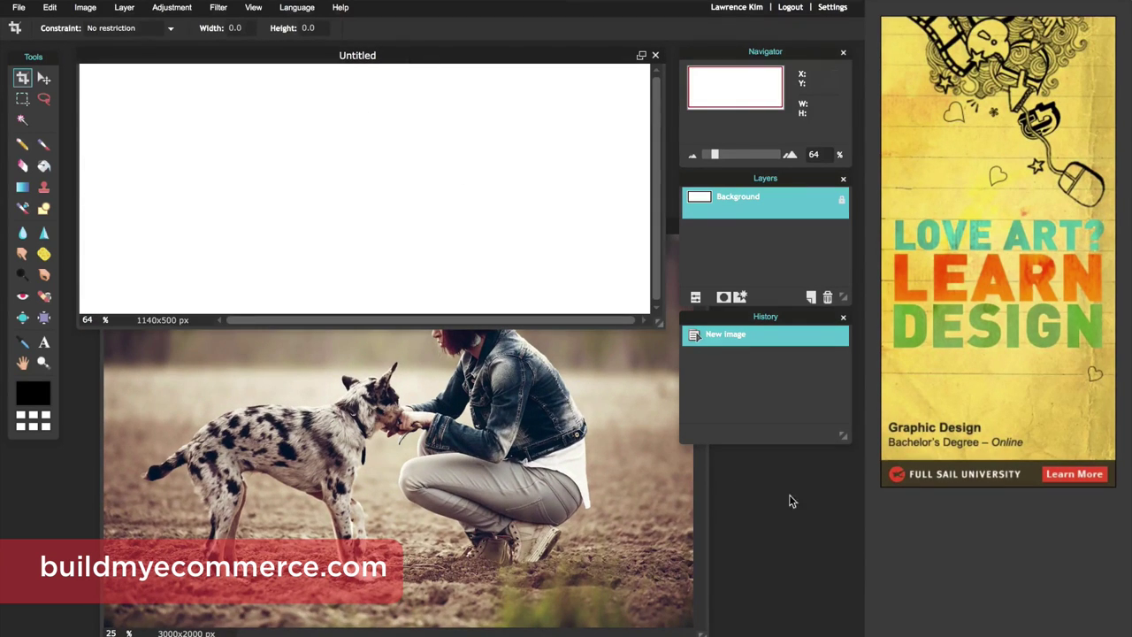
click(703, 489)
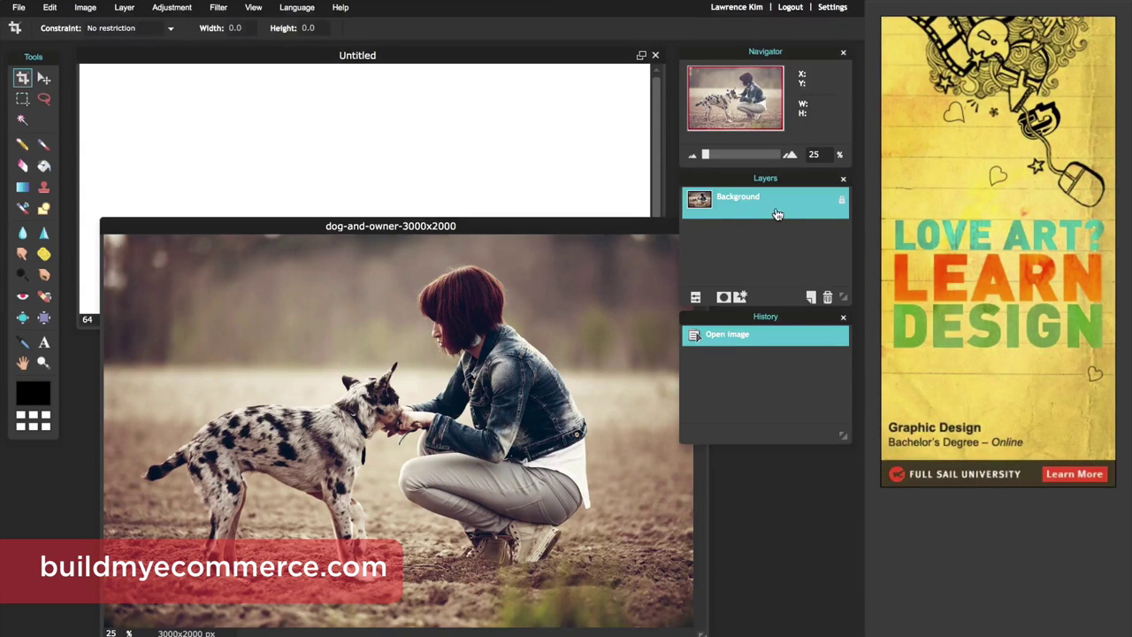
Copy the dog photo layer into Untitled, then unlock and delete its white Background layer.
drag(782, 214, 442, 129)
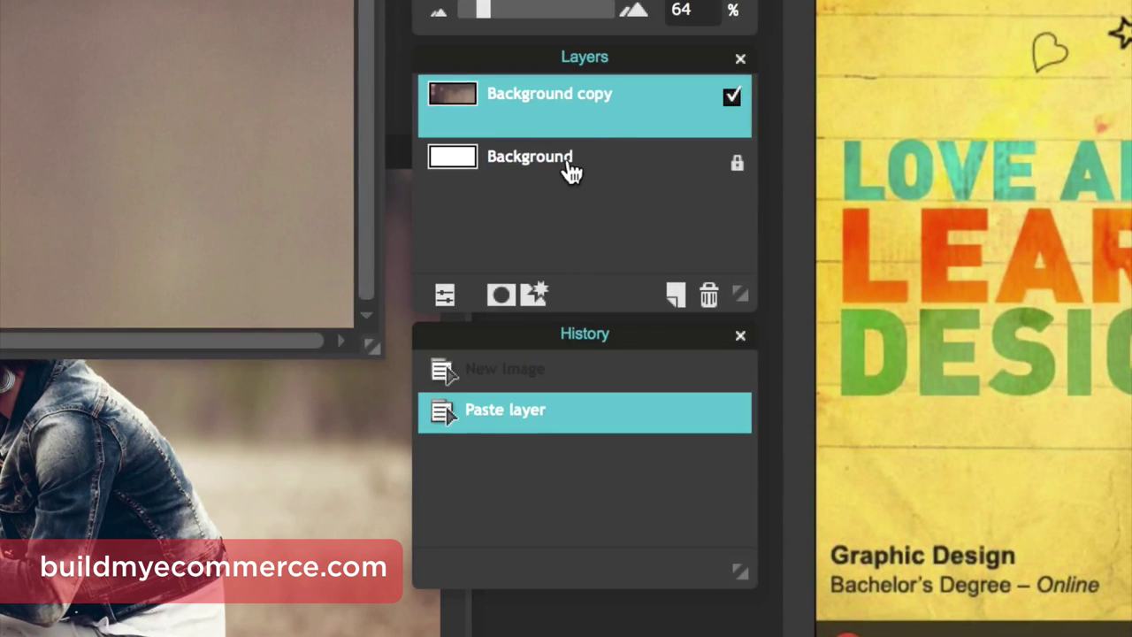
click(566, 170)
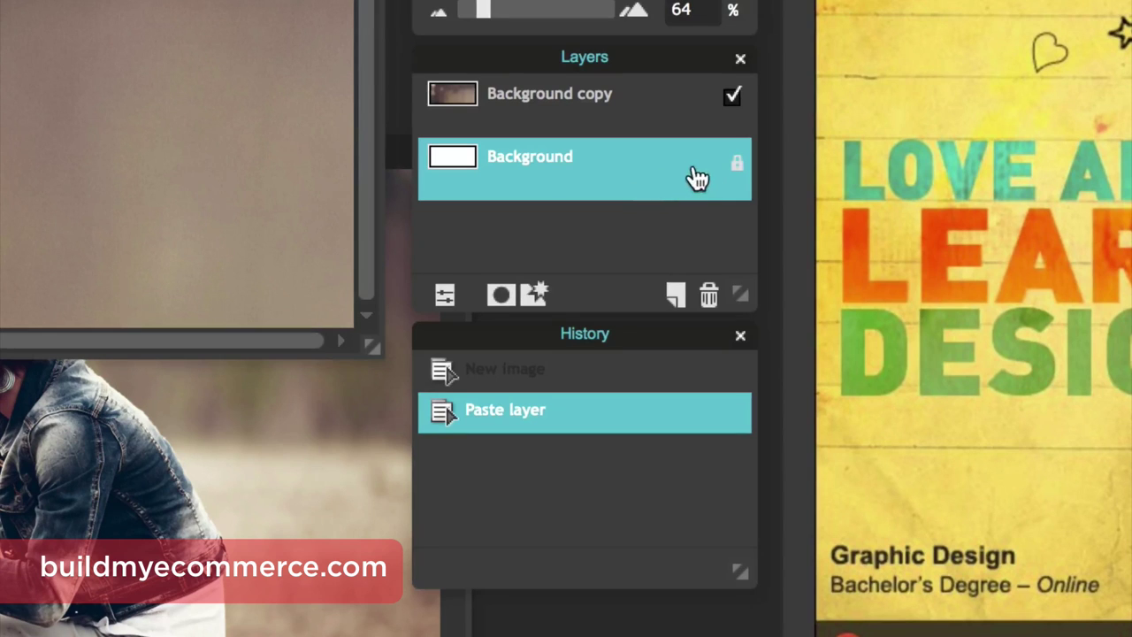
double_click(740, 173)
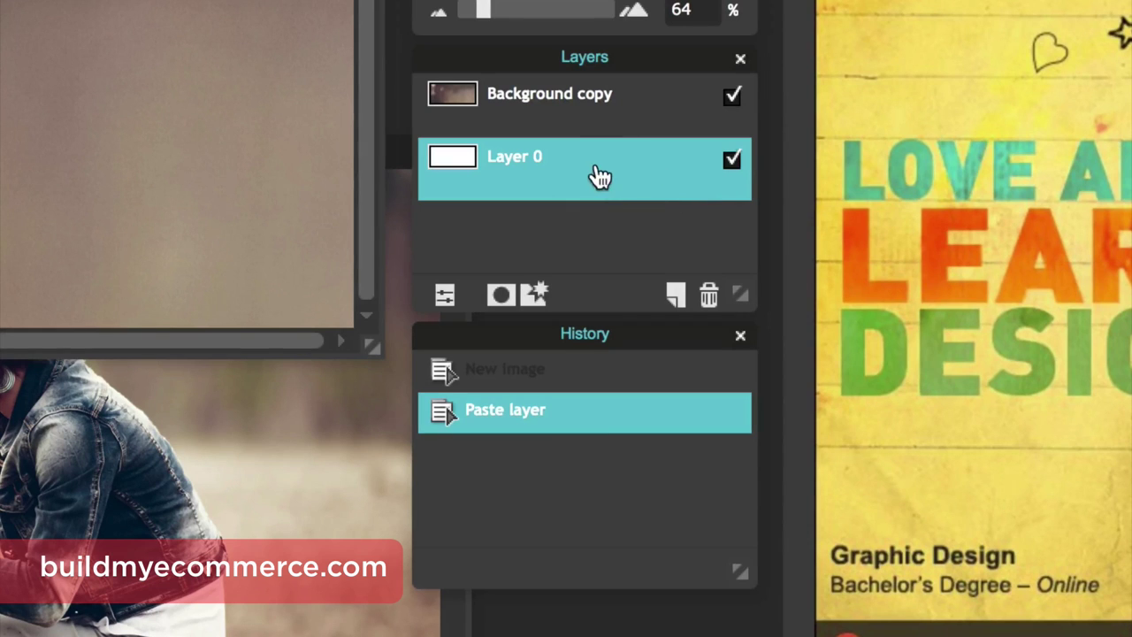
drag(588, 179, 712, 305)
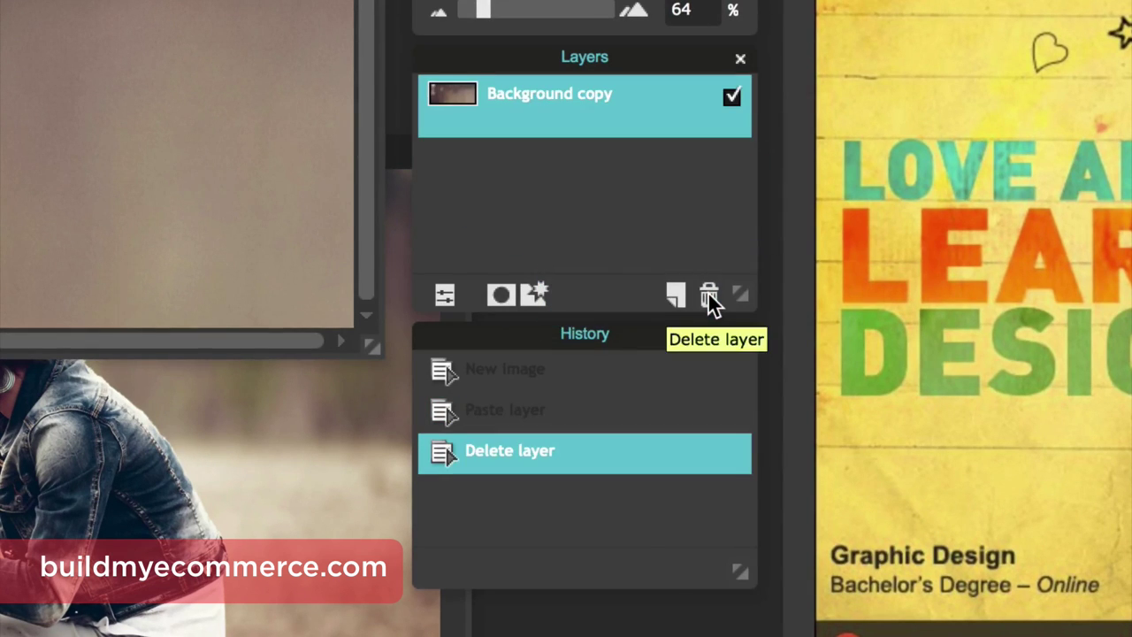
Rename the Background copy layer to 'slideshow image'.
double_click(545, 107)
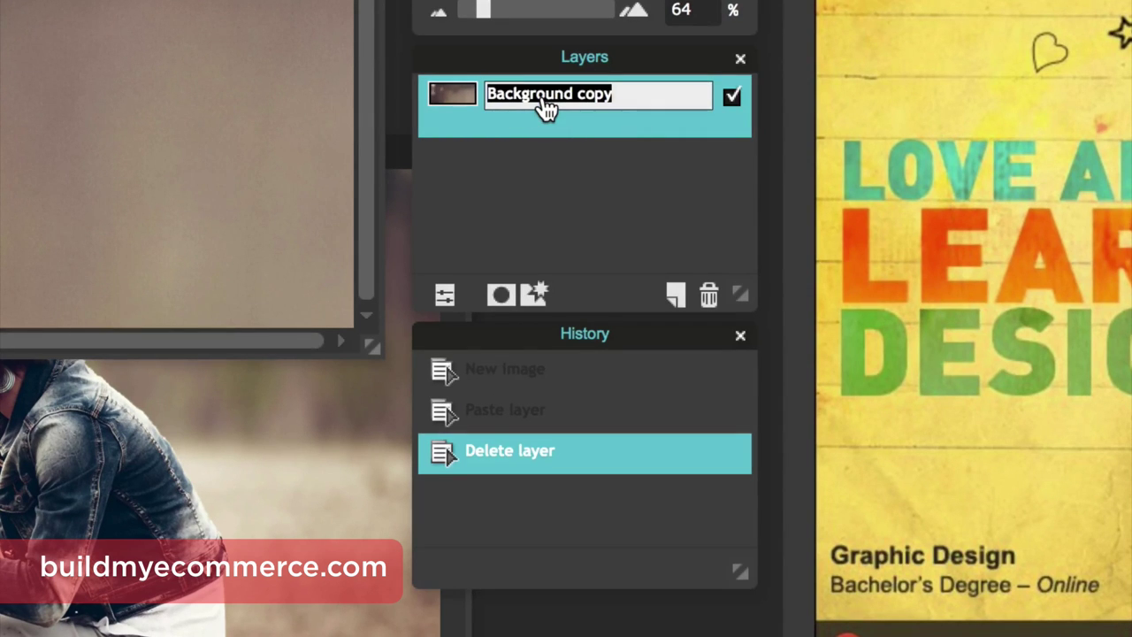
text(slideshow imag)
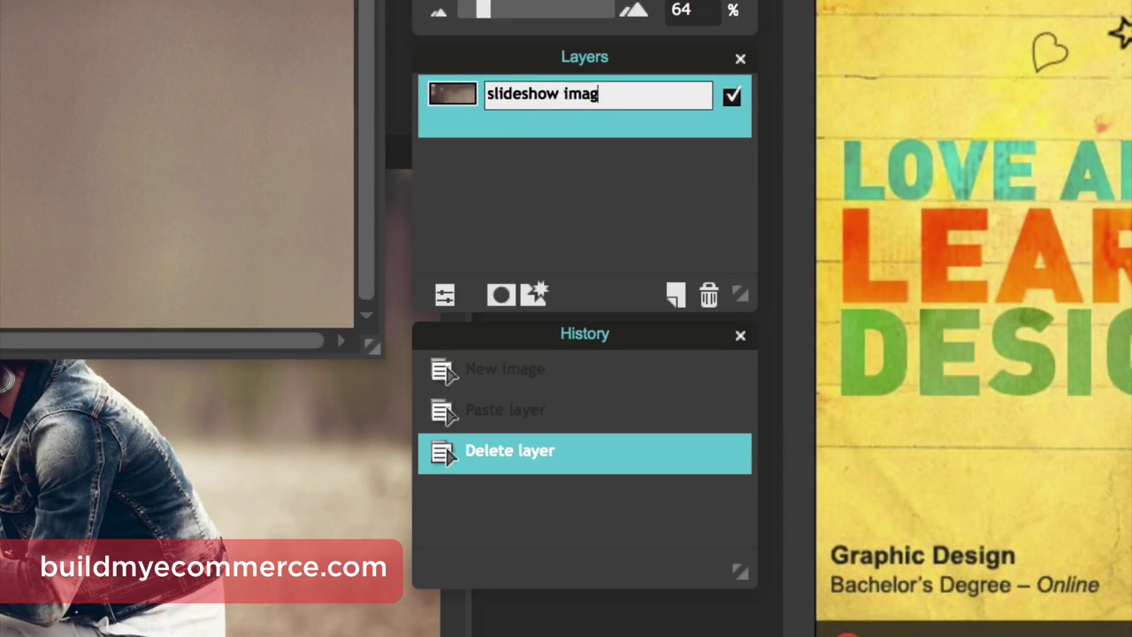
text(e)
click(525, 126)
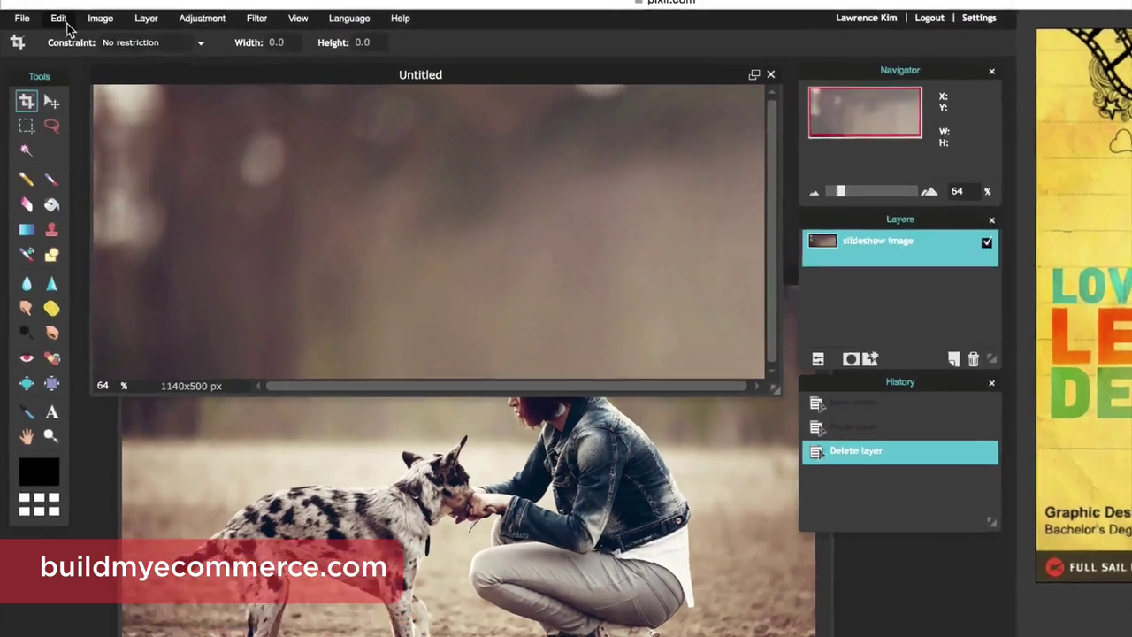
Free-transform the photo, shrinking it proportionally and positioning woman and dog within the 1140 × 500 canvas.
click(67, 24)
click(97, 155)
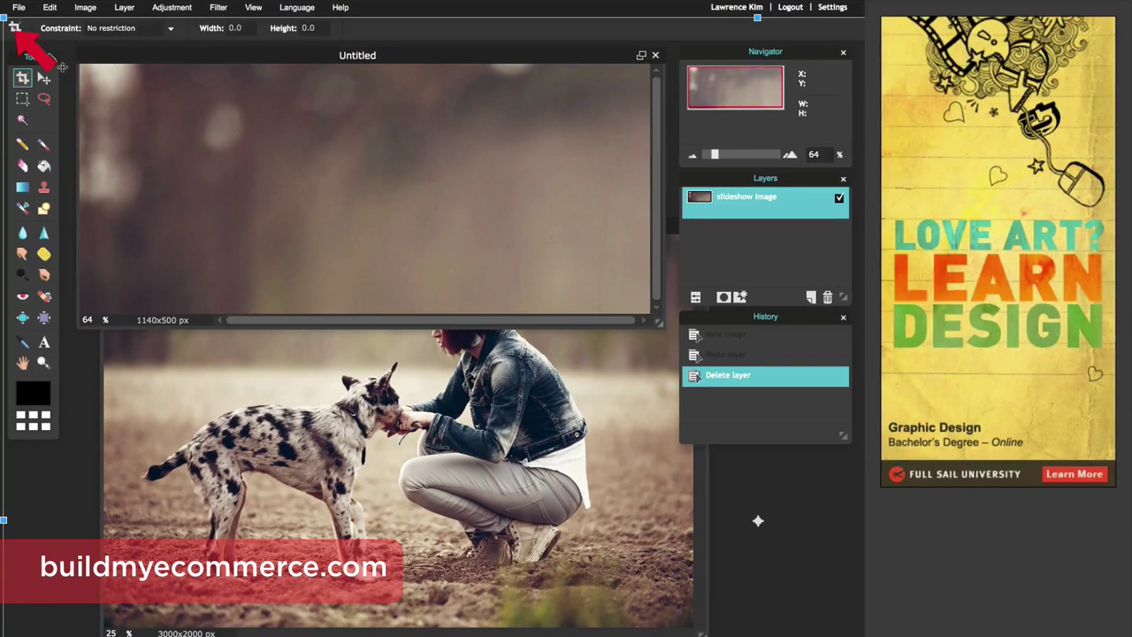
mouse_move(4, 18)
mouse_down()
mouse_move(75, 73)
mouse_move(120, 42)
mouse_move(289, 98)
mouse_move(32, 25)
mouse_move(258, 117)
mouse_move(202, 74)
mouse_move(109, 101)
mouse_move(310, 105)
mouse_move(253, 82)
mouse_move(258, 75)
mouse_move(54, 145)
mouse_move(100, 164)
mouse_move(462, 94)
mouse_move(199, 51)
mouse_move(95, 85)
mouse_move(156, 122)
mouse_move(106, 99)
mouse_move(172, 79)
mouse_move(179, 94)
mouse_move(309, 157)
mouse_move(151, 101)
mouse_move(348, 198)
mouse_move(169, 125)
mouse_up()
drag(290, 179, 400, 238)
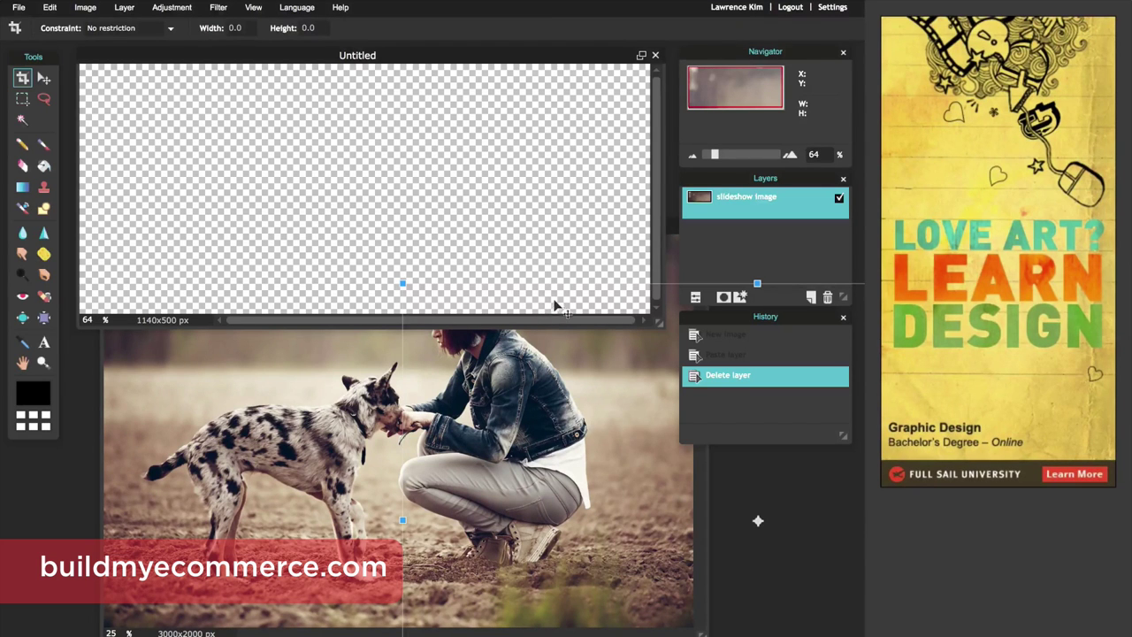
drag(557, 307, 281, 190)
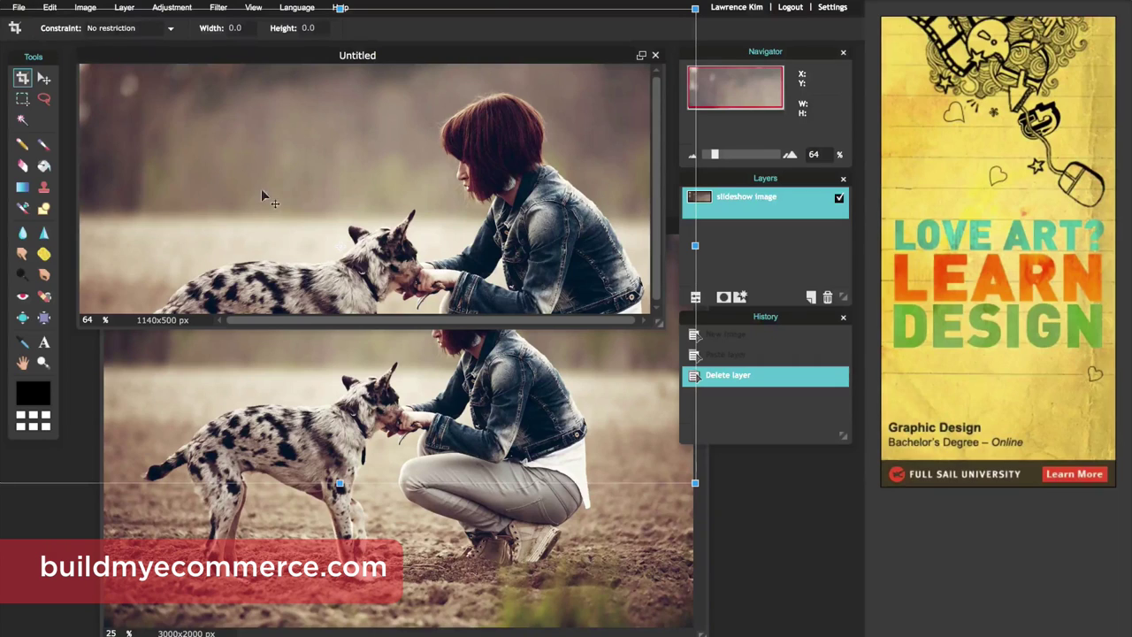
mouse_move(311, 204)
mouse_down()
mouse_move(310, 187)
mouse_move(310, 198)
mouse_up()
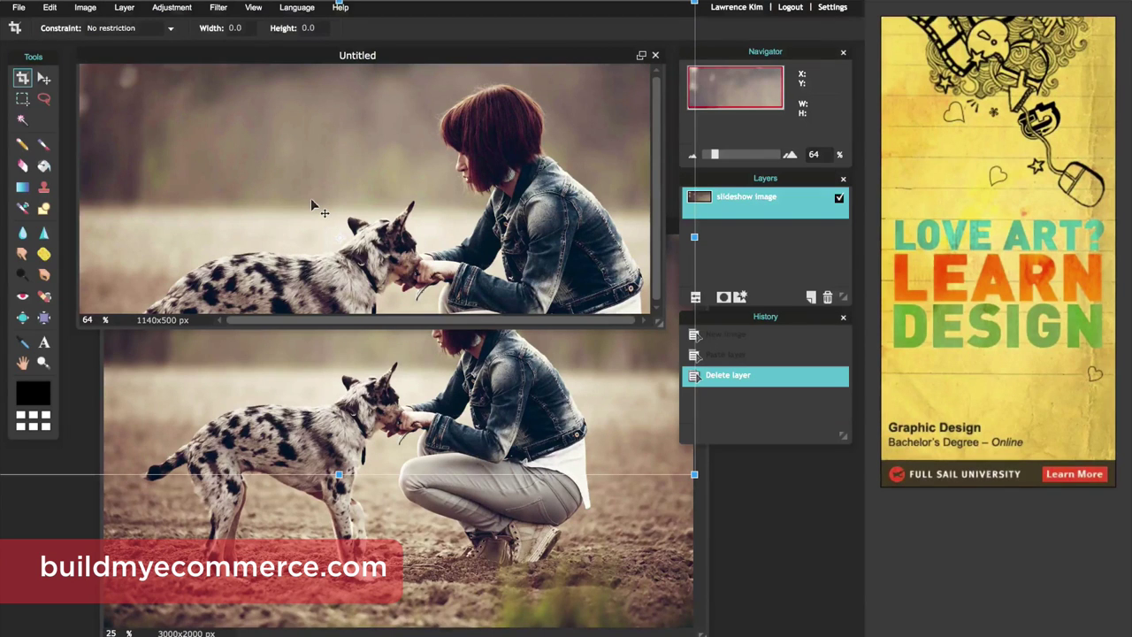
key(Return)
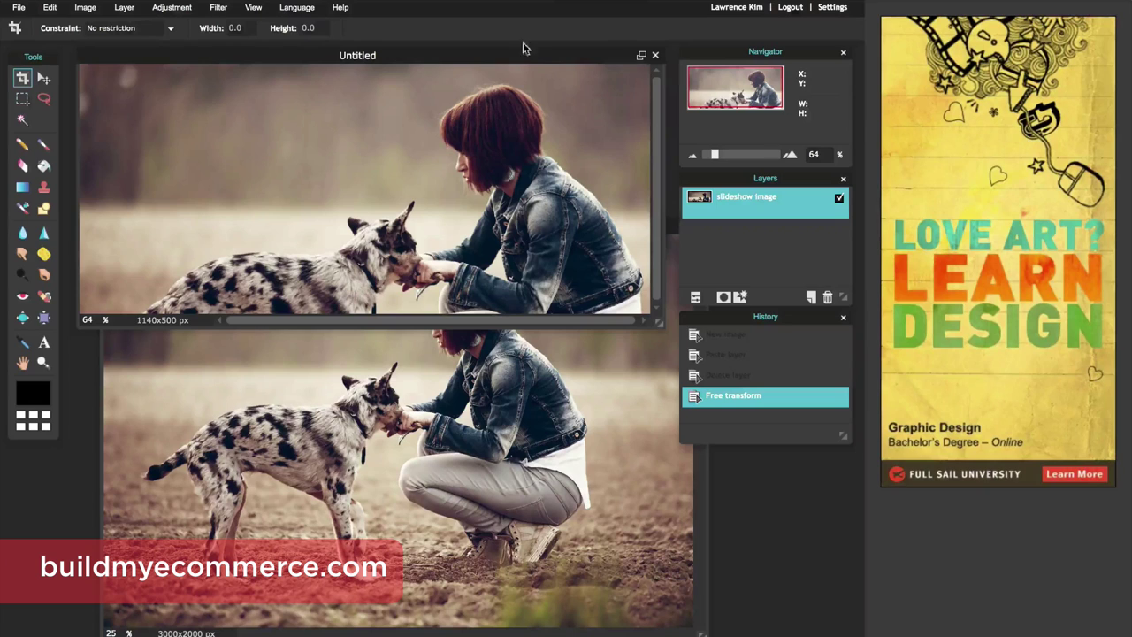
Draw a fixed-ratio square selection on the banner's upper-left background.
click(21, 103)
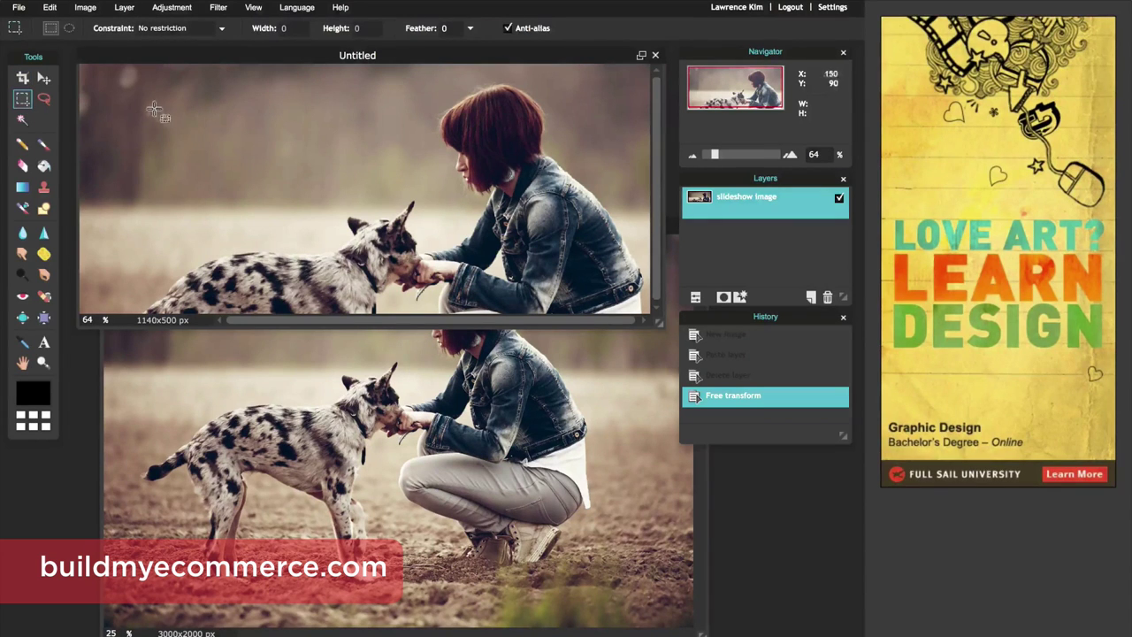
drag(104, 88, 183, 168)
click(201, 126)
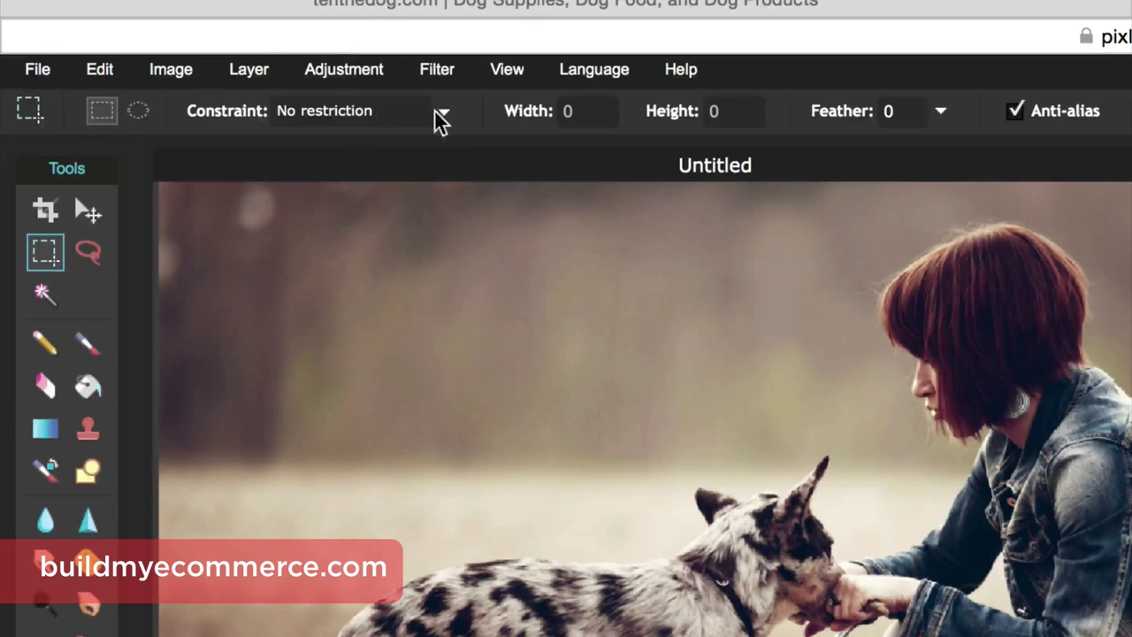
click(437, 109)
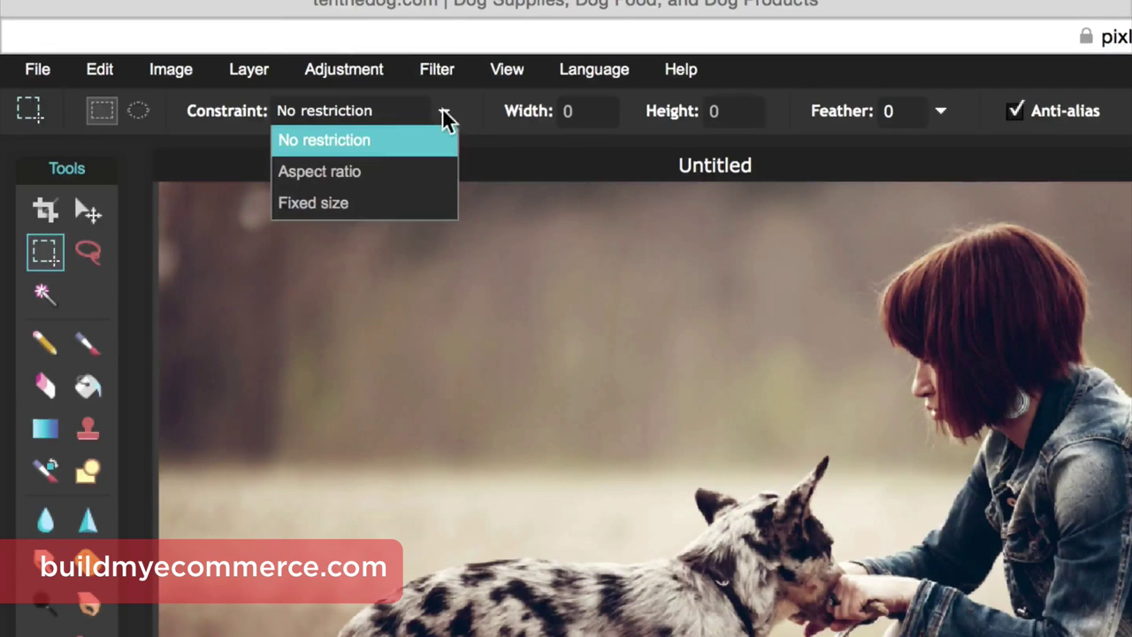
click(345, 171)
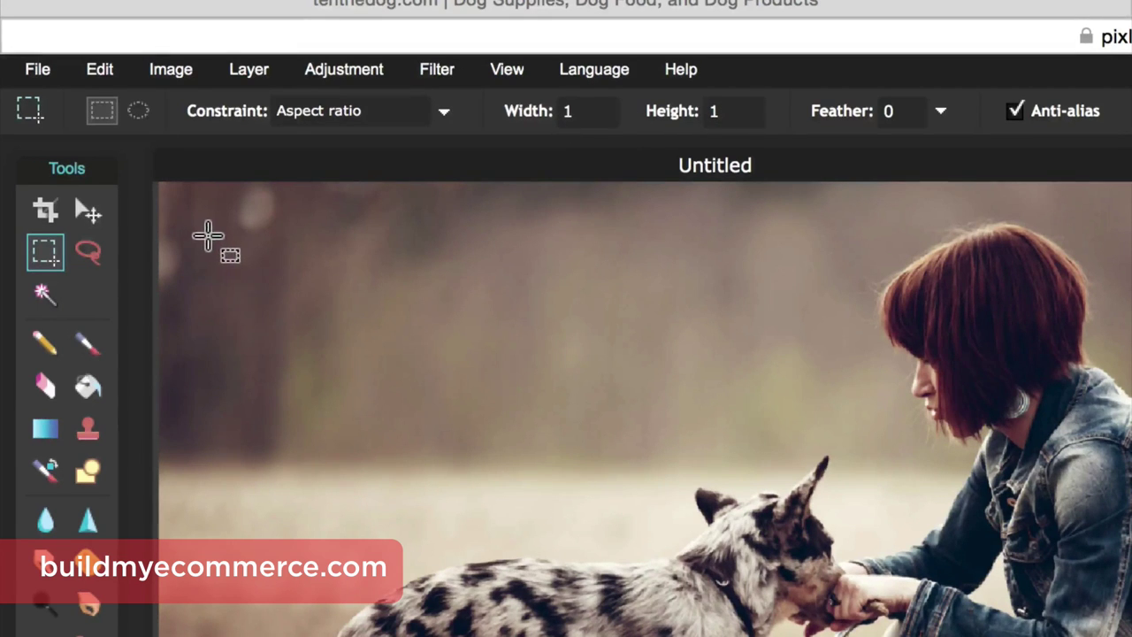
drag(209, 236, 468, 455)
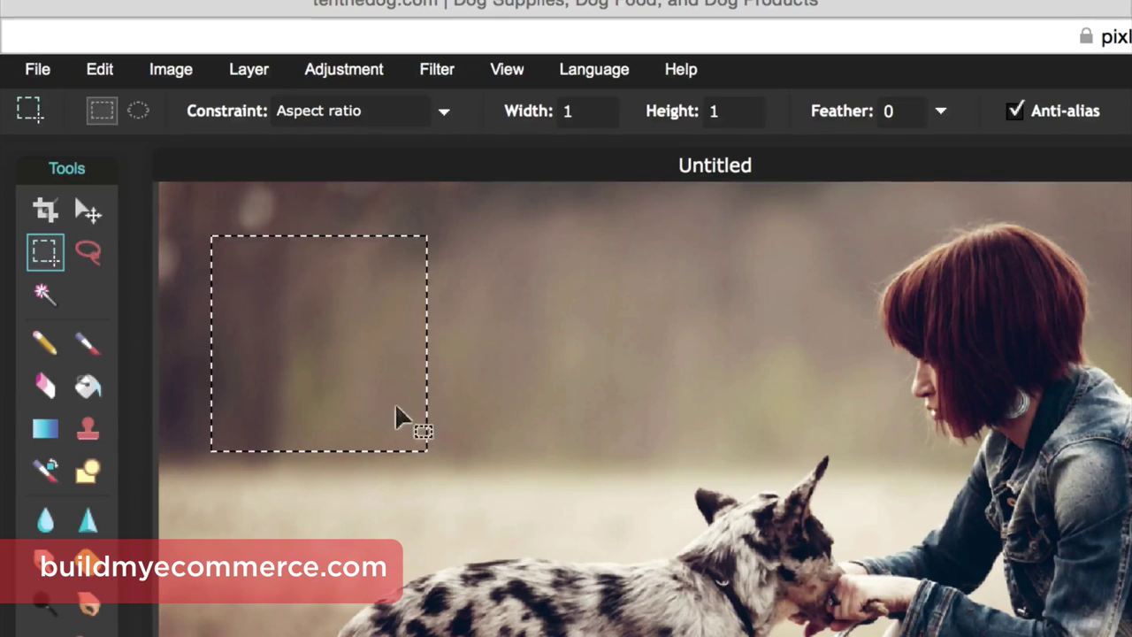
drag(294, 363, 377, 328)
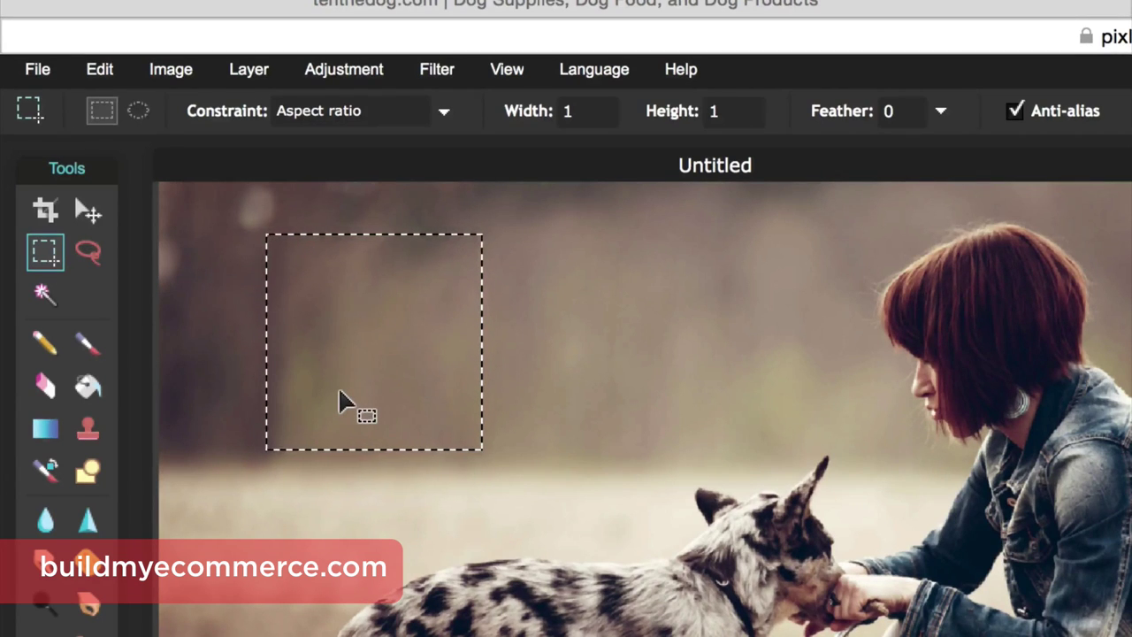
mouse_move(339, 392)
mouse_down()
mouse_move(345, 406)
mouse_move(345, 391)
mouse_up()
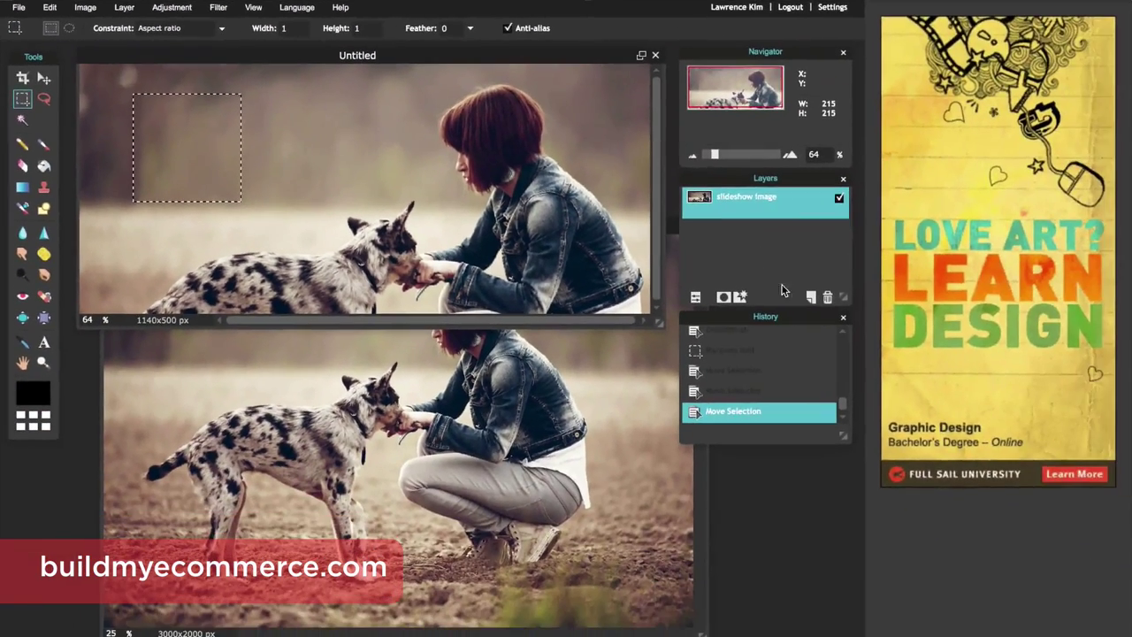
Add a new empty layer above the photo and name it 'blue box'.
click(975, 368)
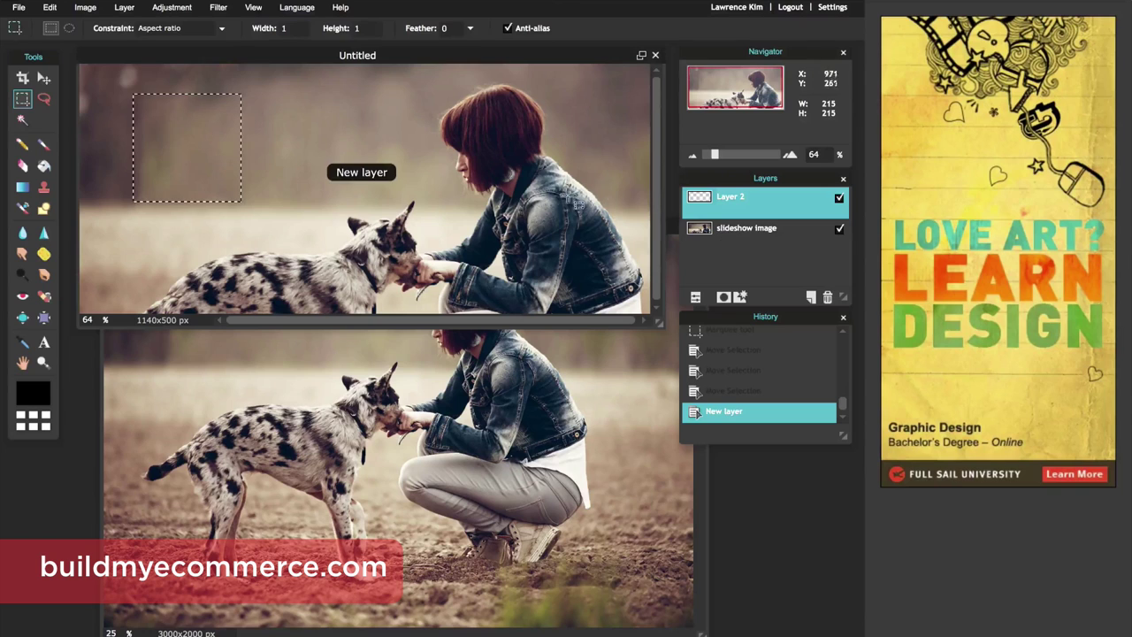
double_click(734, 203)
text(blue box)
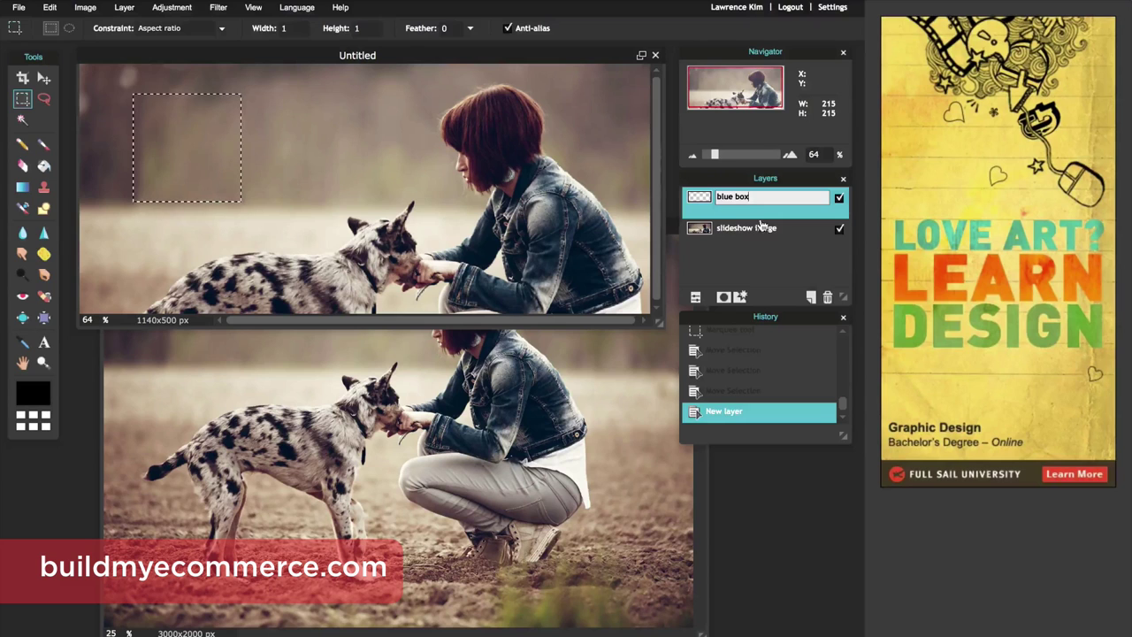
key(Return)
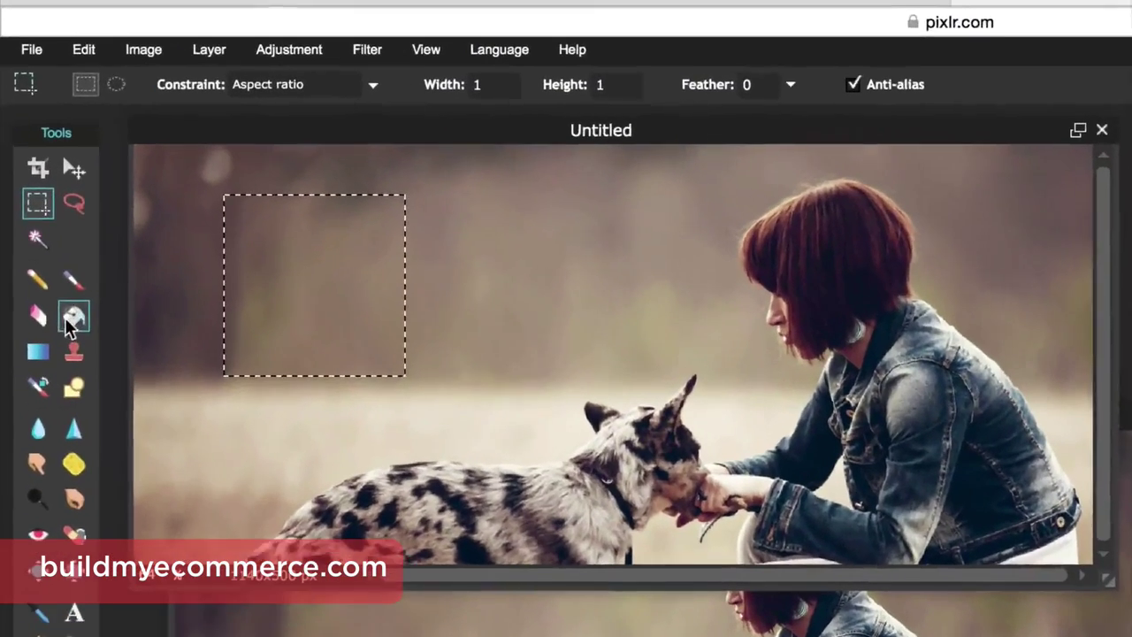
Fill the square selection with bright blue 0088ff using the Paint Bucket.
click(82, 321)
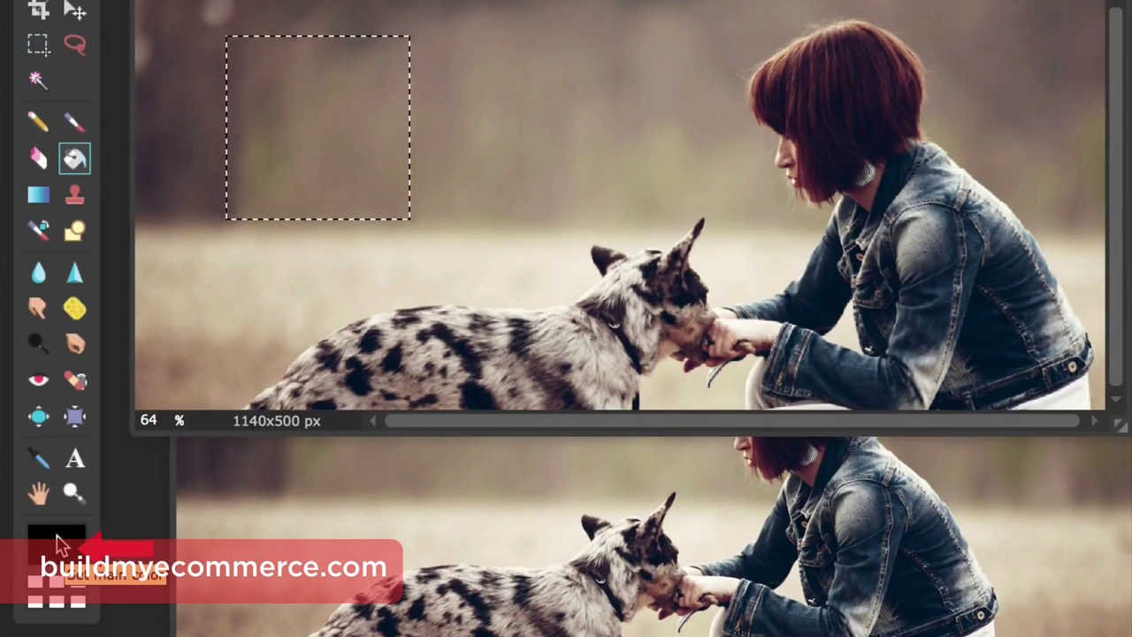
click(58, 541)
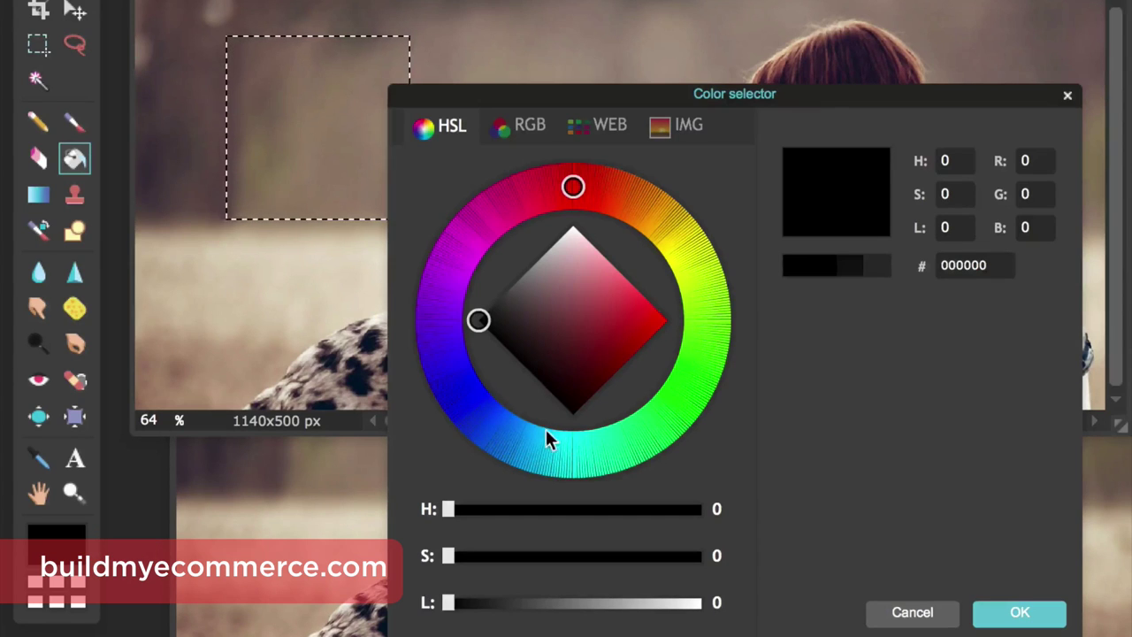
drag(545, 431, 538, 412)
drag(480, 317, 683, 315)
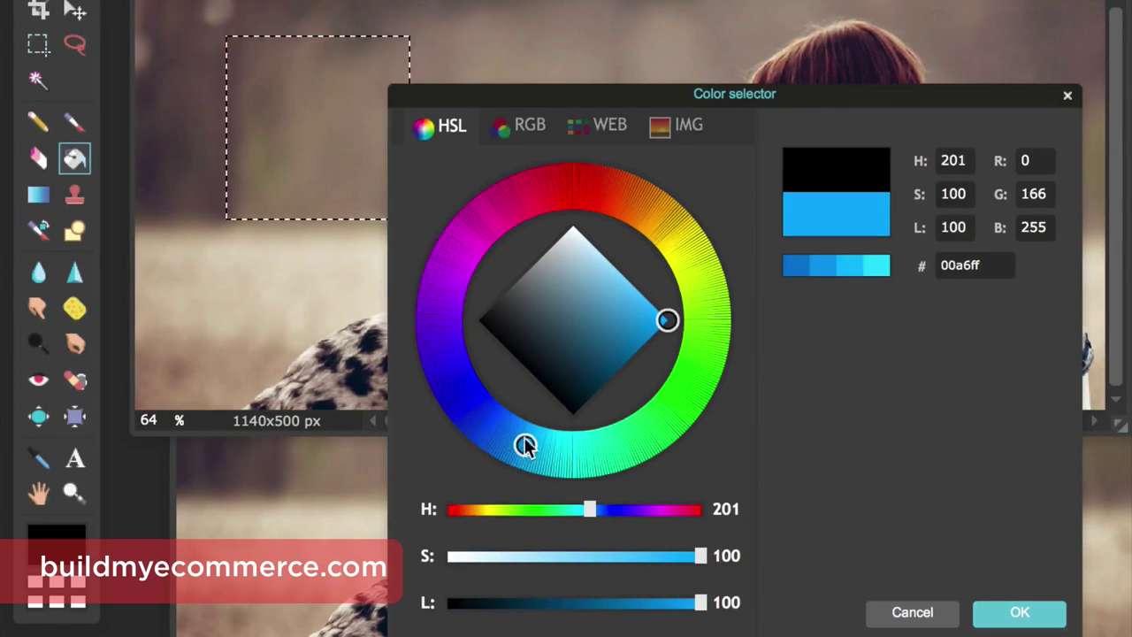
mouse_move(522, 438)
mouse_down()
mouse_move(512, 427)
mouse_move(521, 436)
mouse_move(521, 419)
mouse_up()
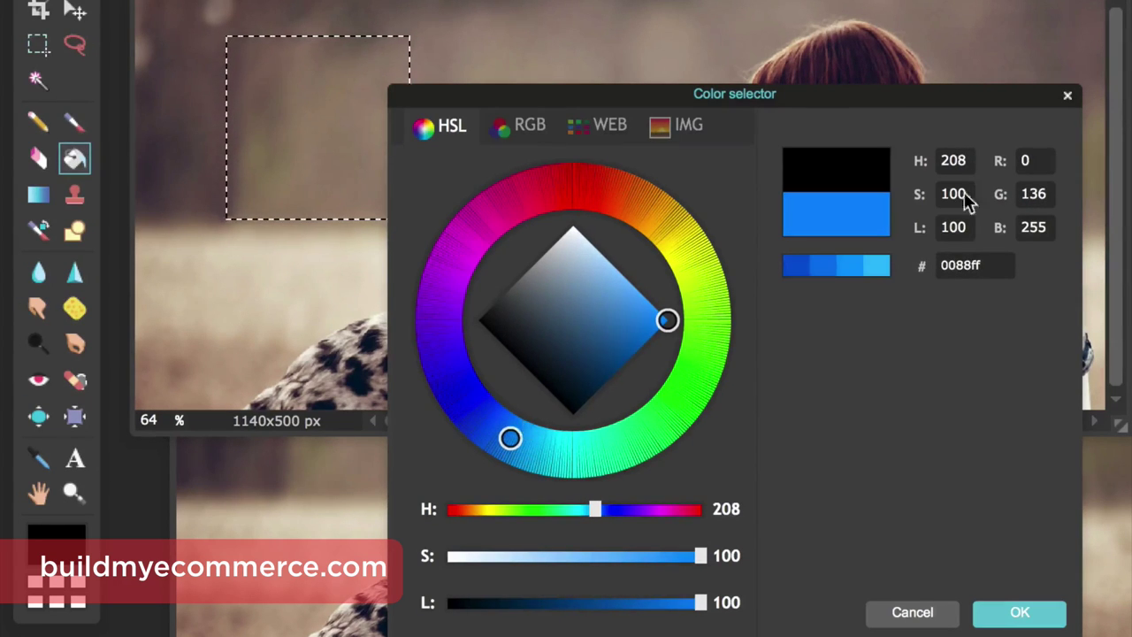
click(1019, 611)
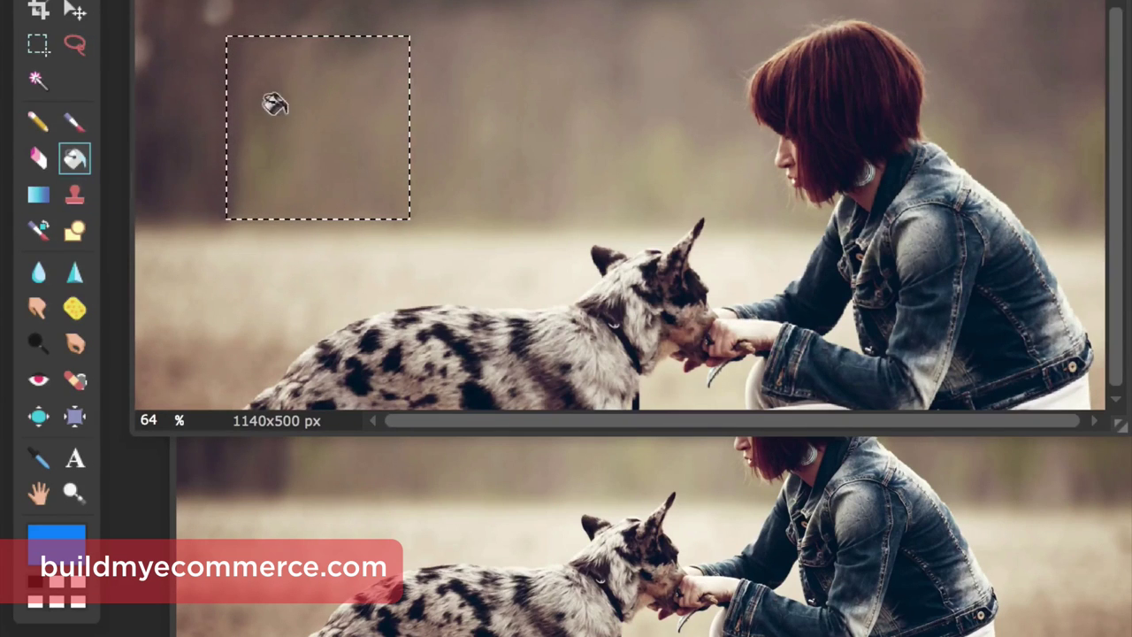
click(311, 118)
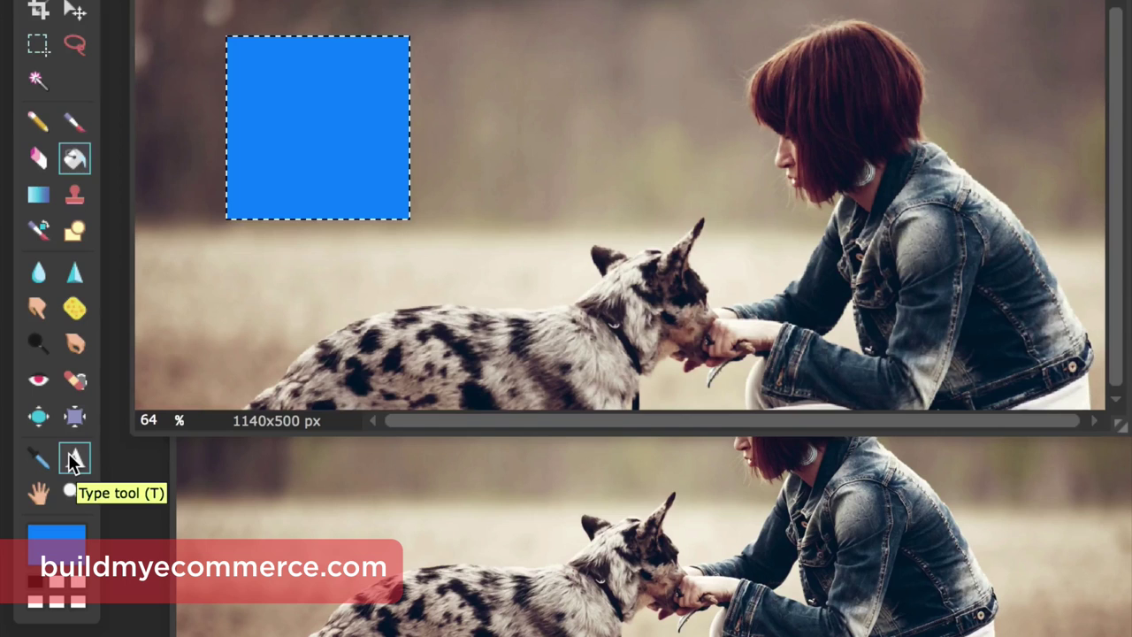
click(73, 458)
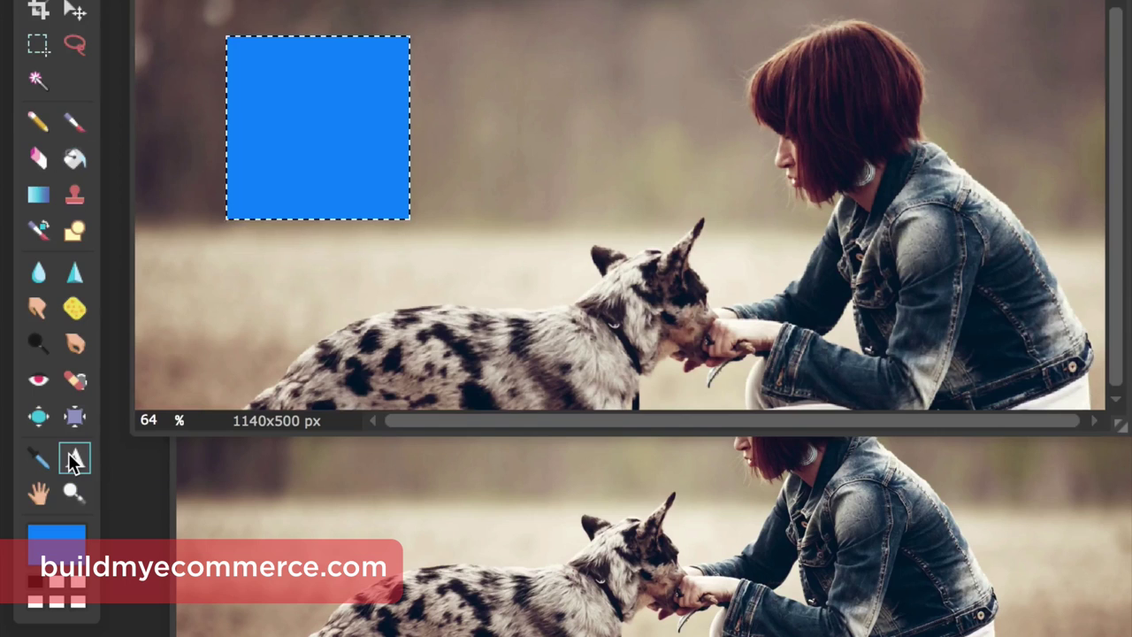
Type '20' inside the blue square in white Gotham Bold.
click(258, 74)
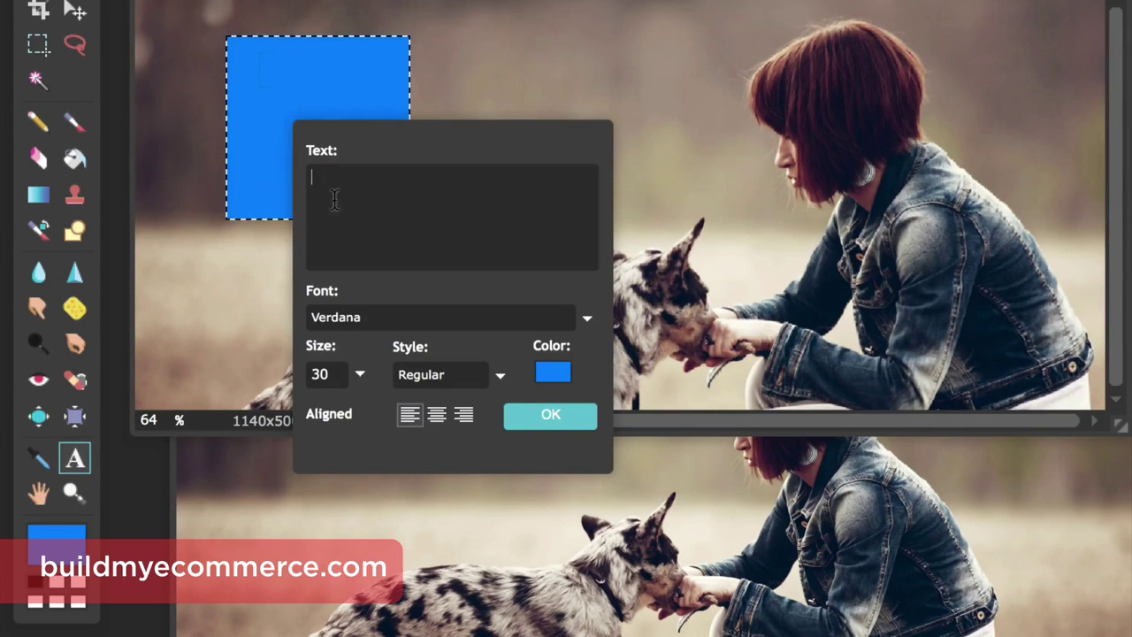
text(2)
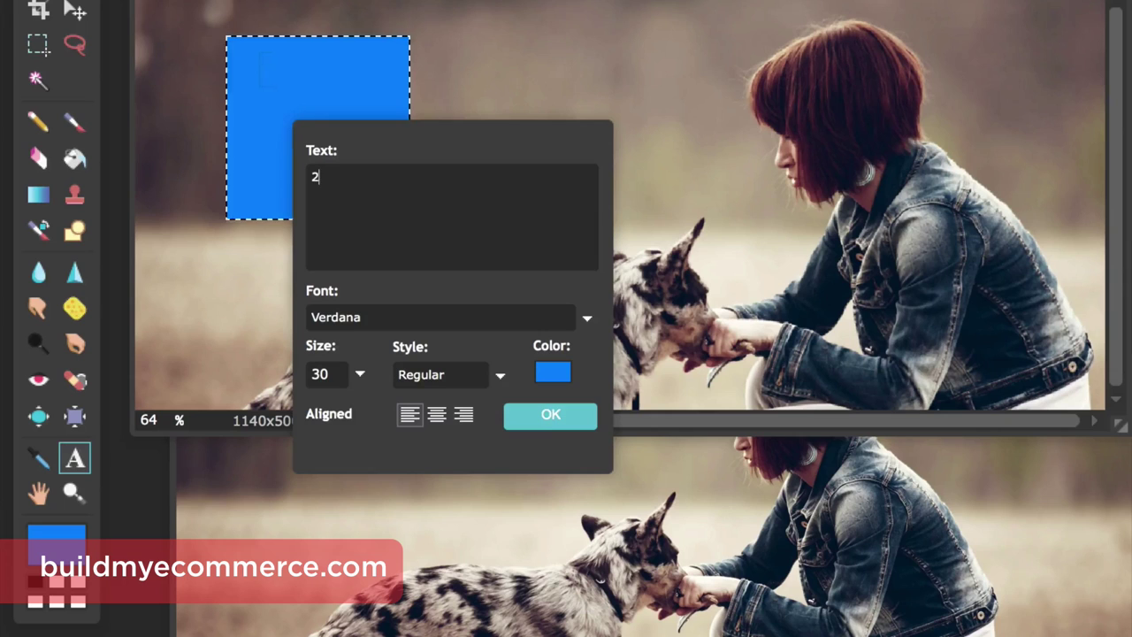
text(0)
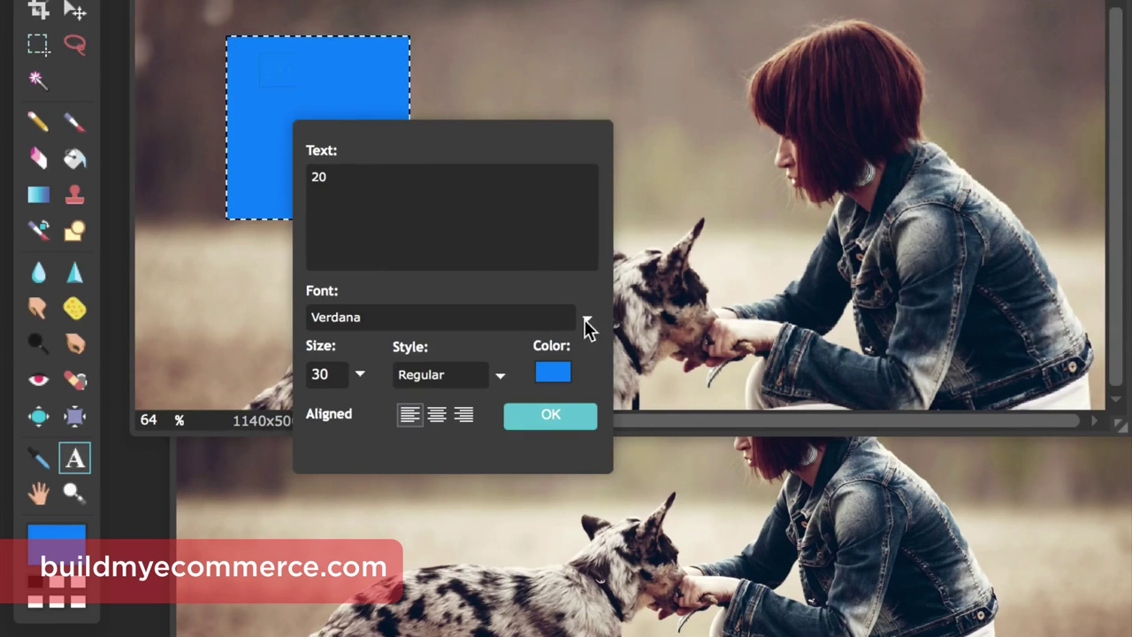
click(587, 320)
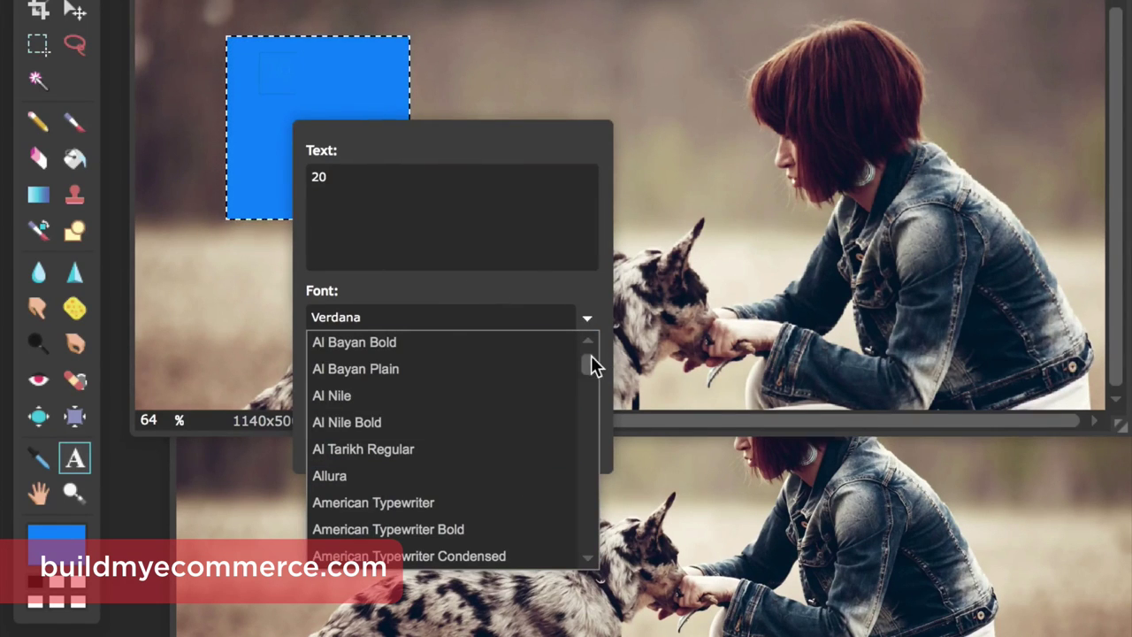
drag(591, 356, 592, 411)
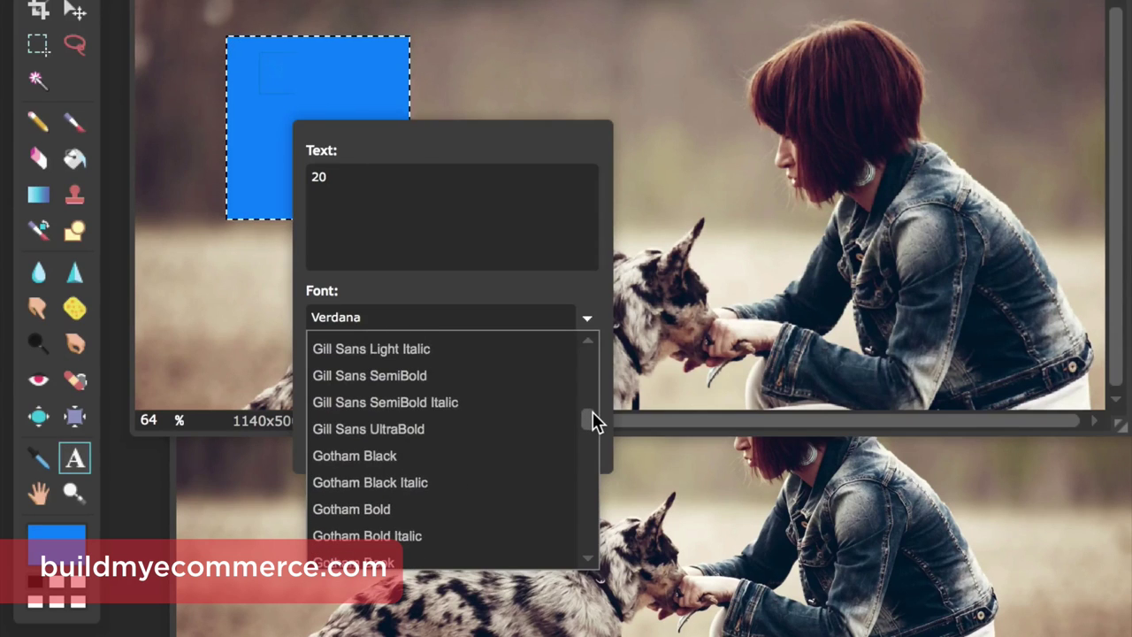
click(516, 508)
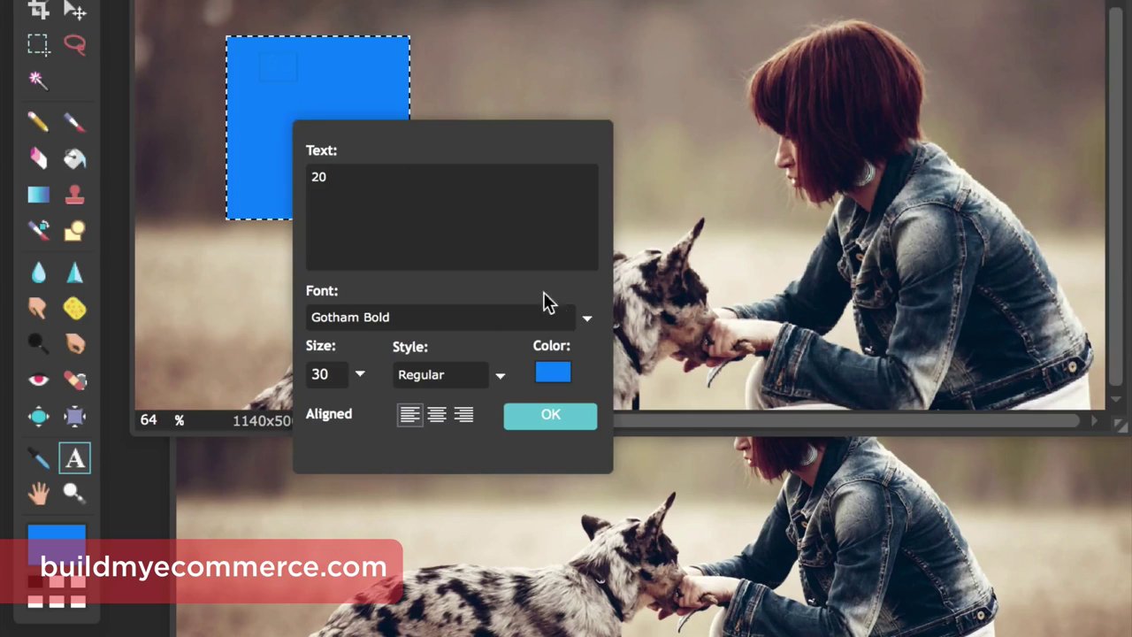
click(552, 373)
drag(579, 291, 543, 184)
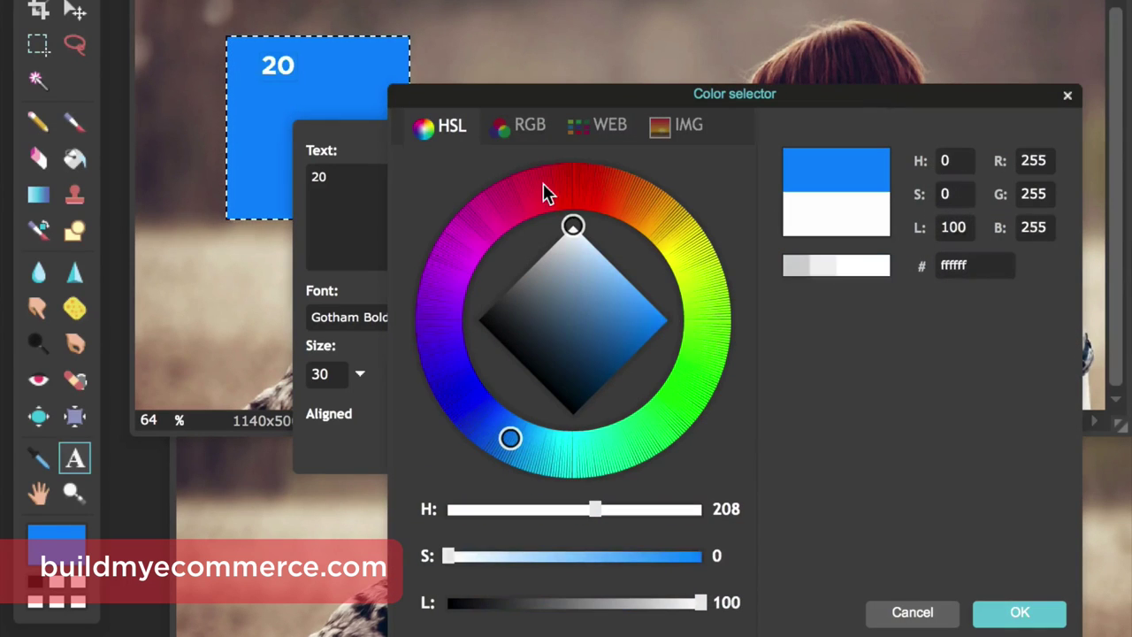
click(1030, 619)
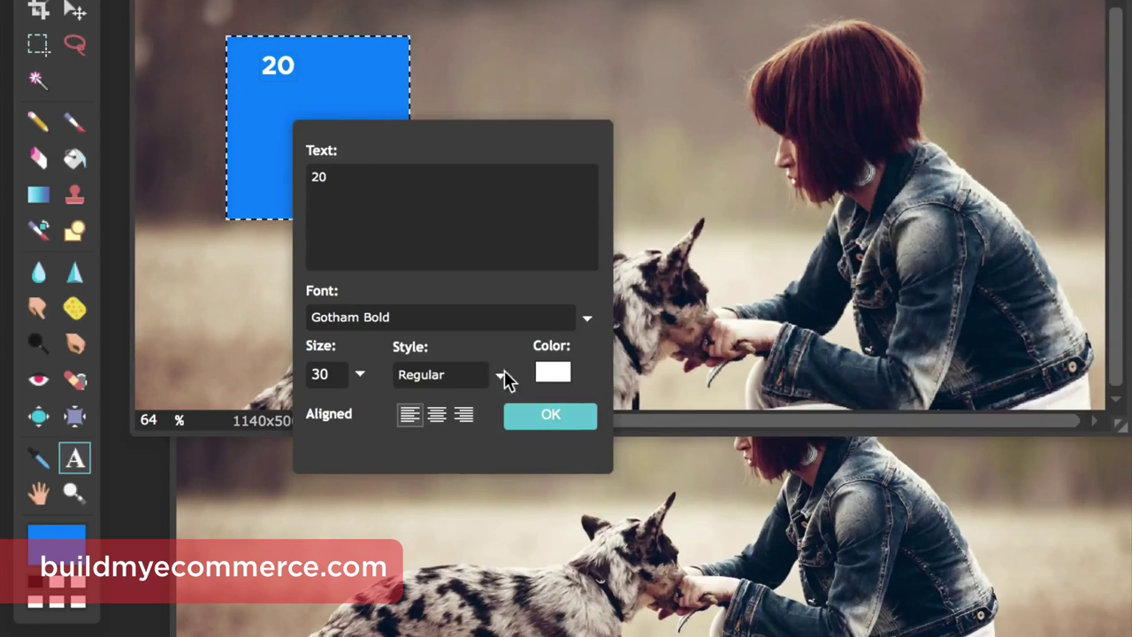
Set the '20' text to size 93 and position it near the top-left of the box.
click(358, 374)
drag(553, 159, 751, 184)
drag(473, 429, 525, 434)
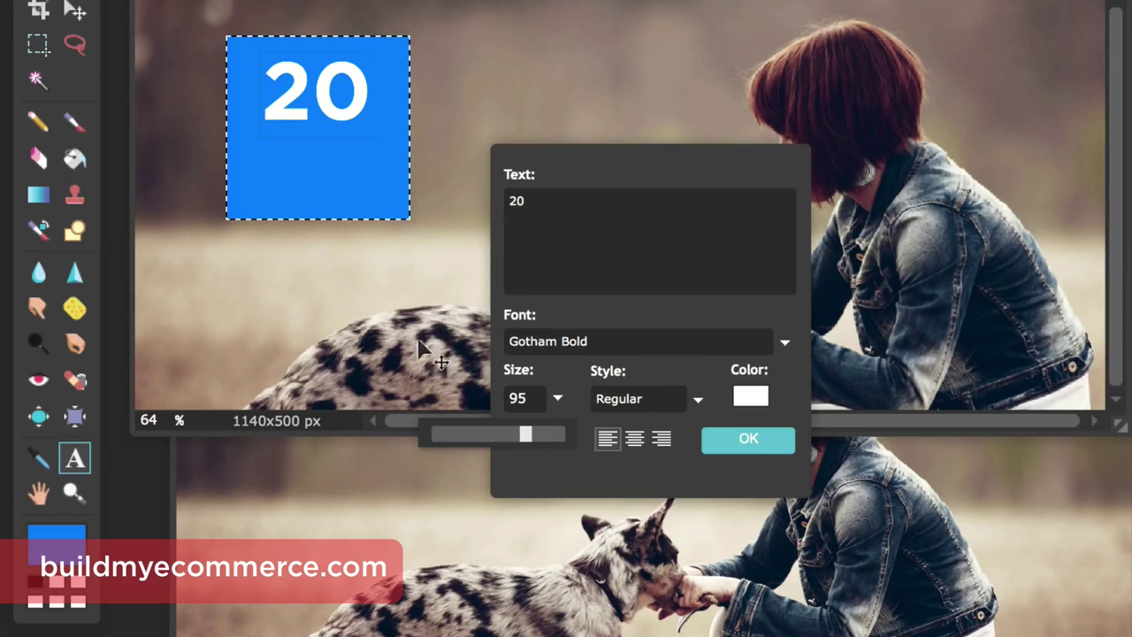
mouse_move(306, 108)
mouse_down()
mouse_move(277, 104)
mouse_move(290, 98)
mouse_up()
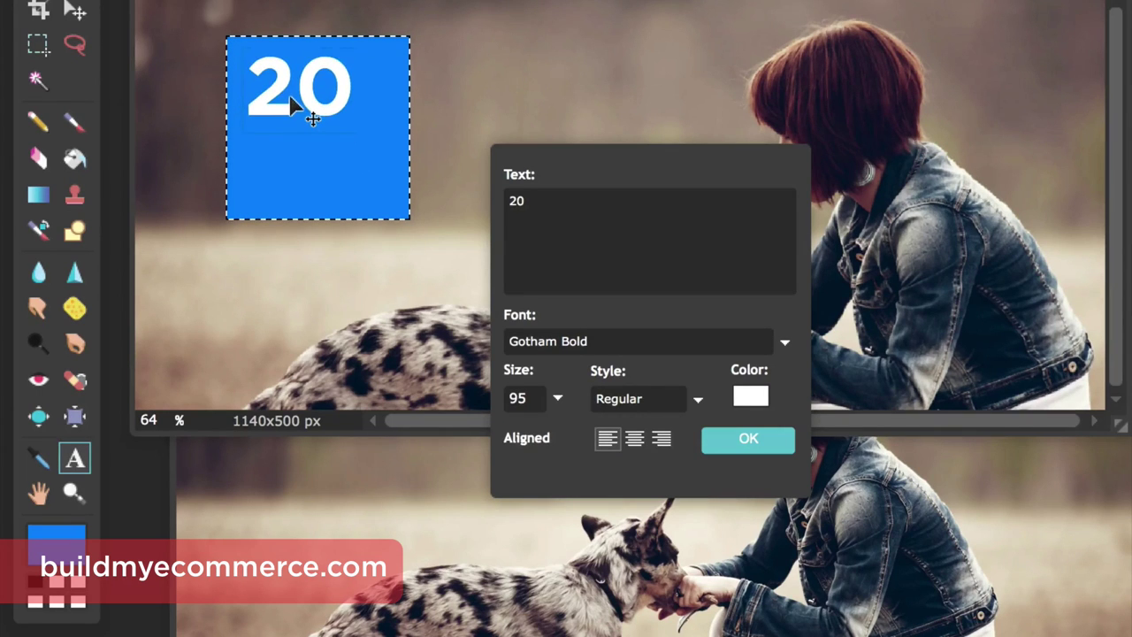
click(557, 399)
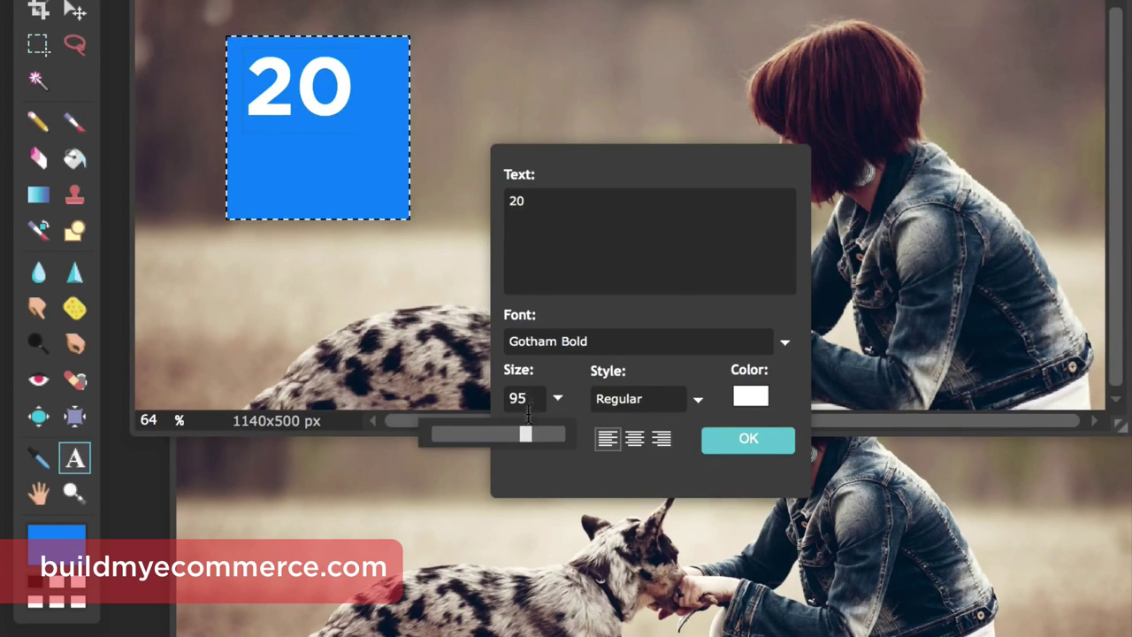
drag(523, 435, 518, 439)
drag(522, 436, 527, 435)
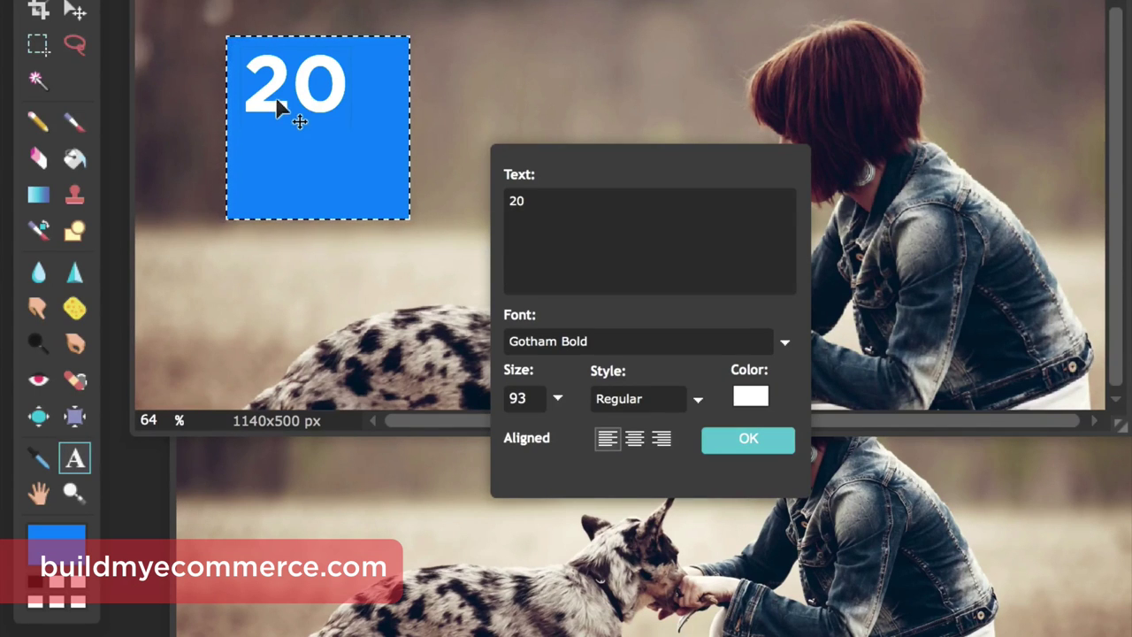
click(758, 447)
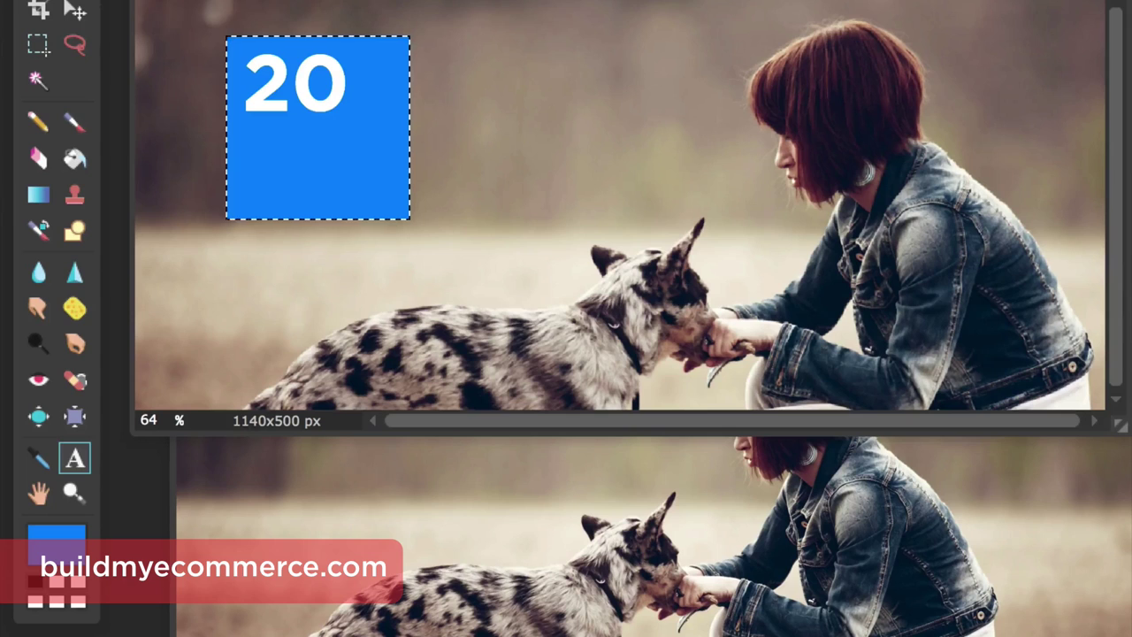
Add a small white '%' beside the 20, with its copied layer placed above the 20 layer.
click(373, 80)
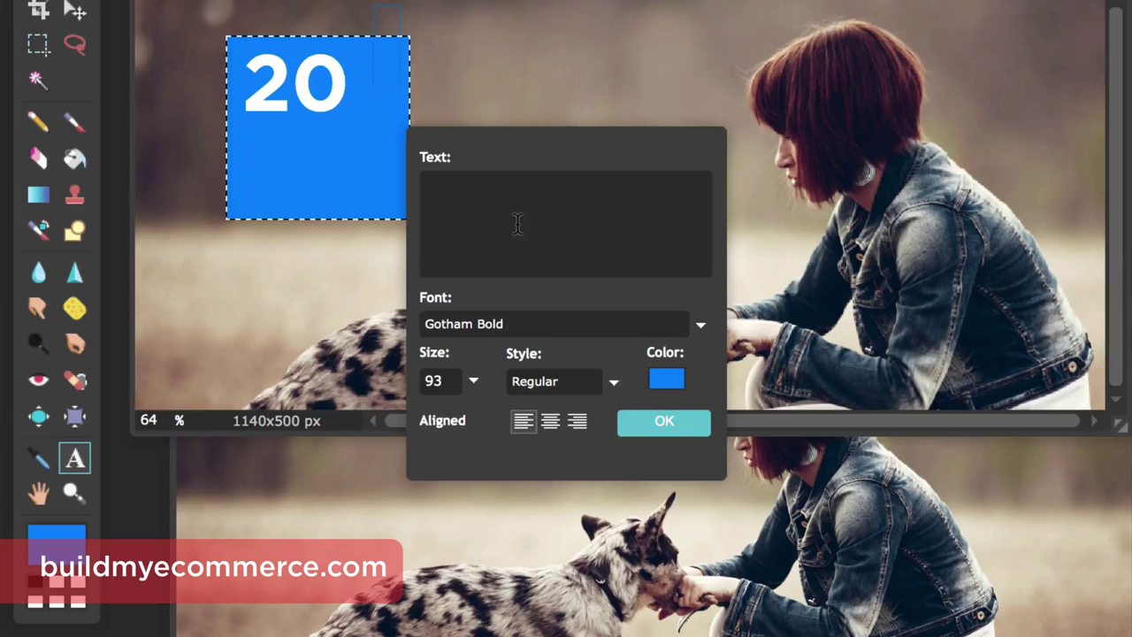
click(668, 381)
click(573, 227)
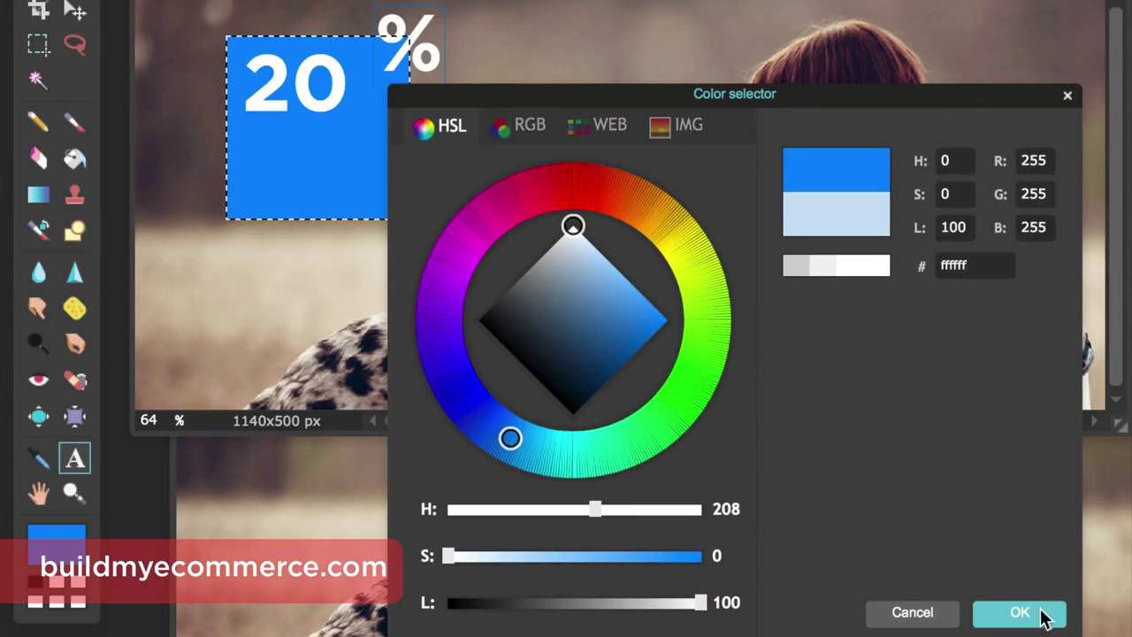
click(1019, 612)
click(473, 382)
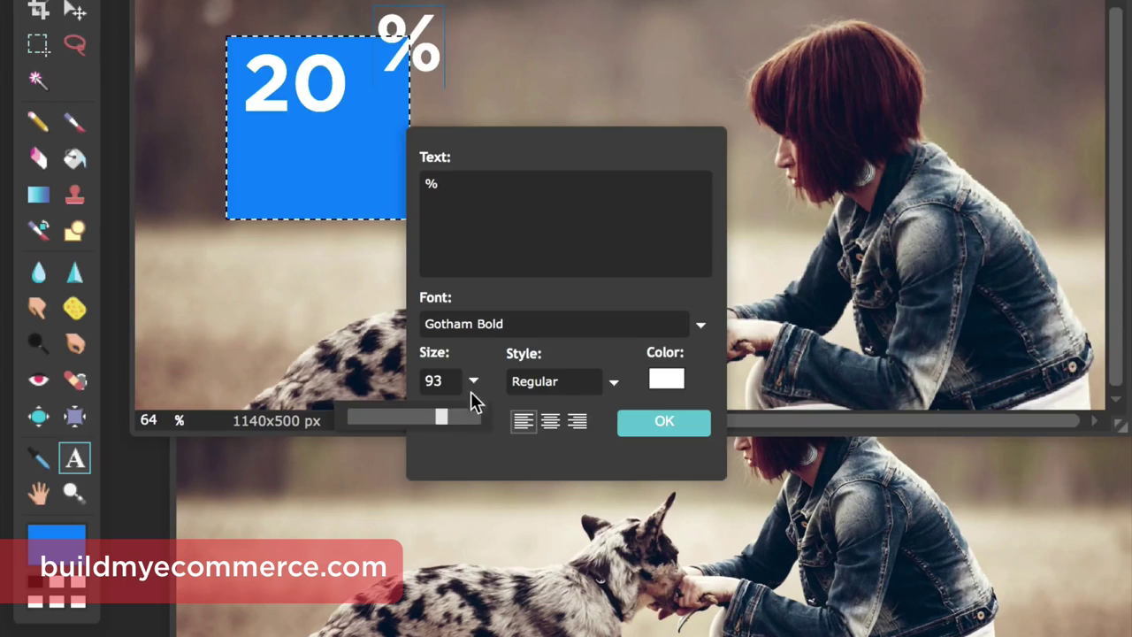
drag(431, 423, 424, 422)
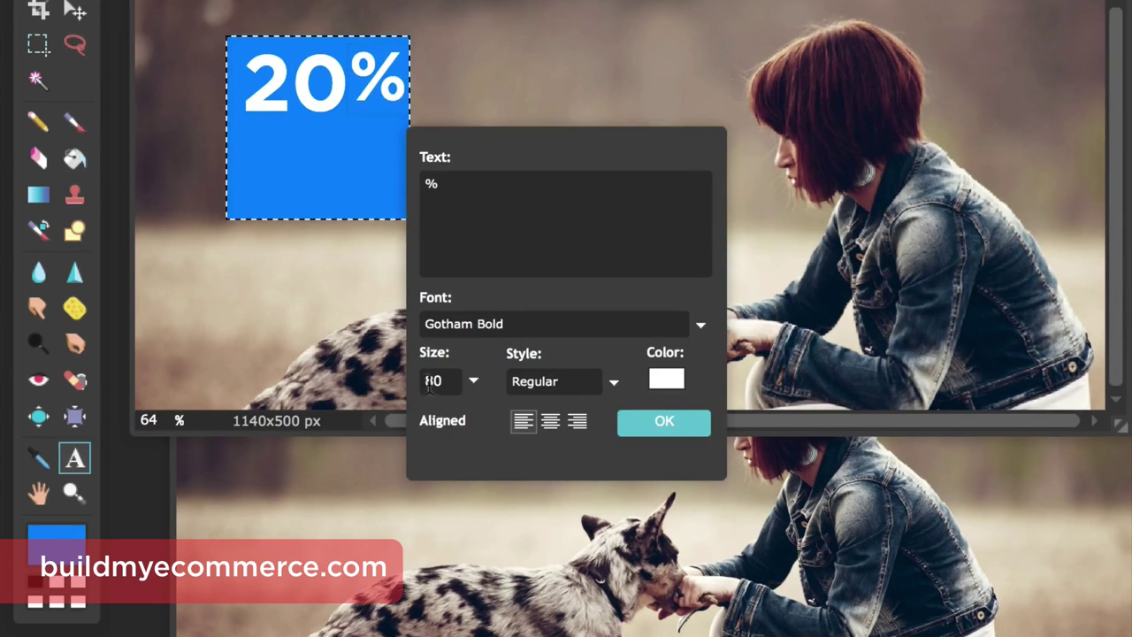
click(473, 382)
drag(426, 417, 397, 422)
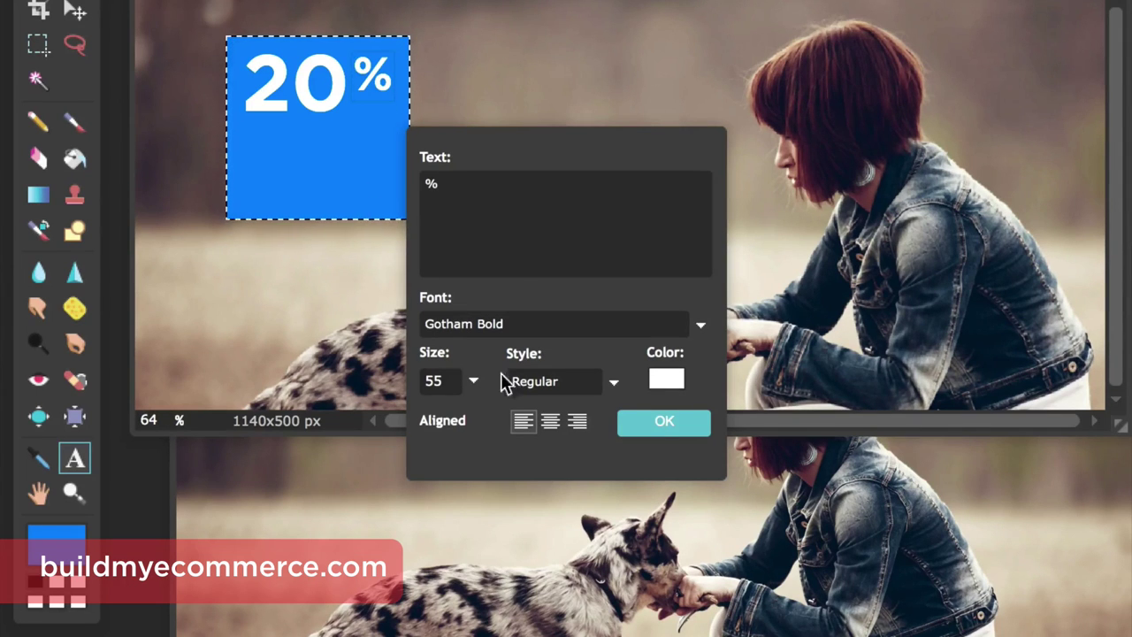
click(659, 427)
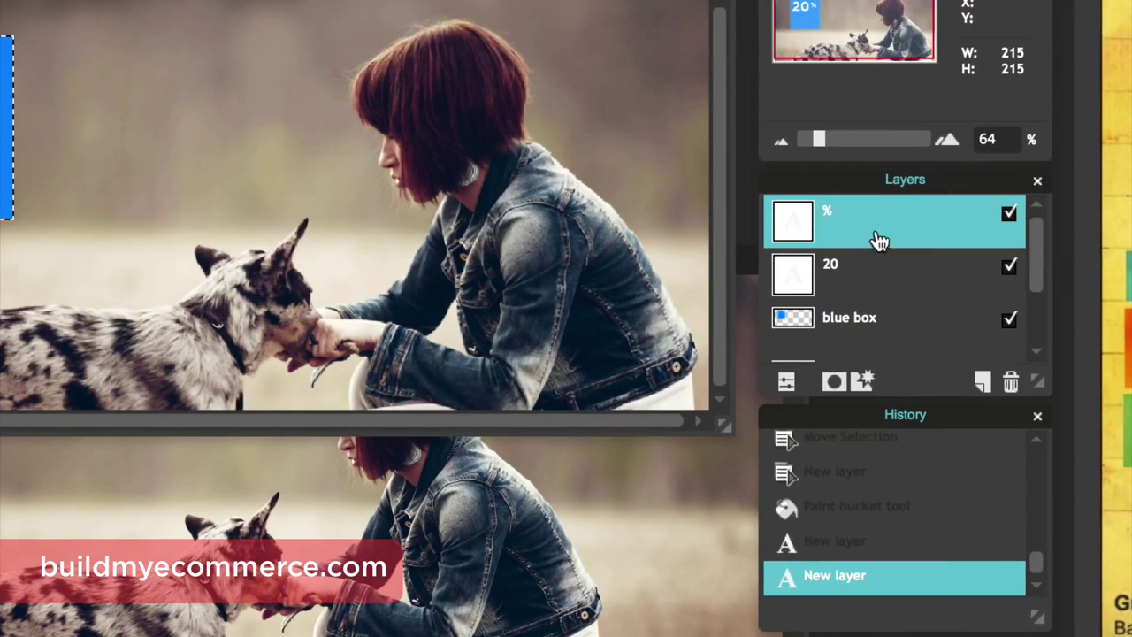
drag(875, 234, 979, 378)
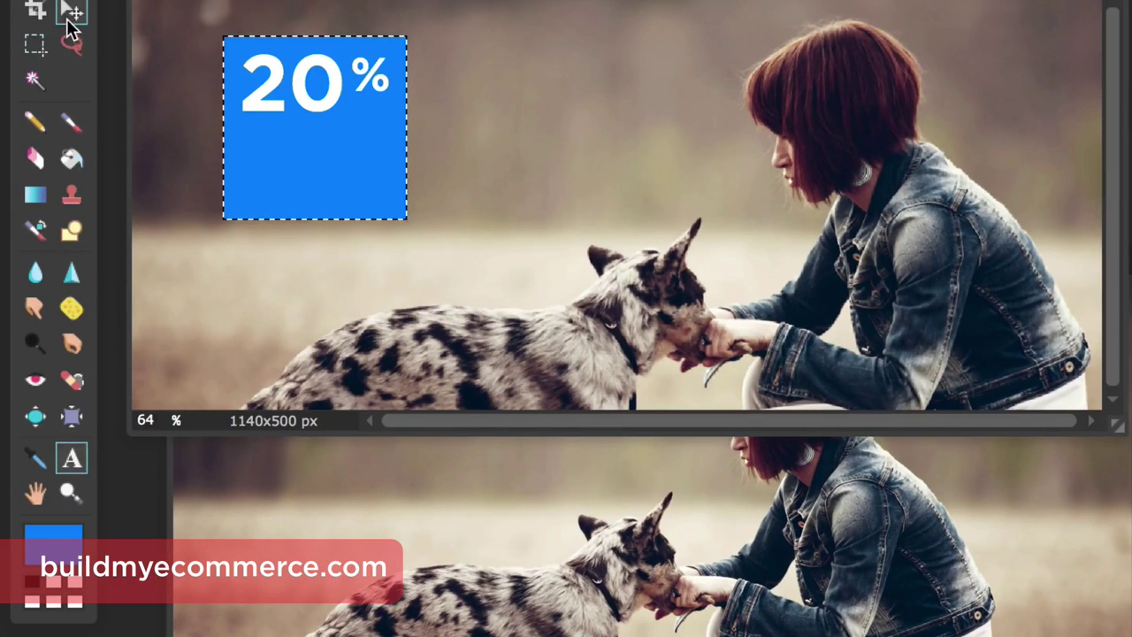
Drag the copied % down so it sits just below the original % in the blue box.
click(71, 11)
drag(391, 114, 382, 152)
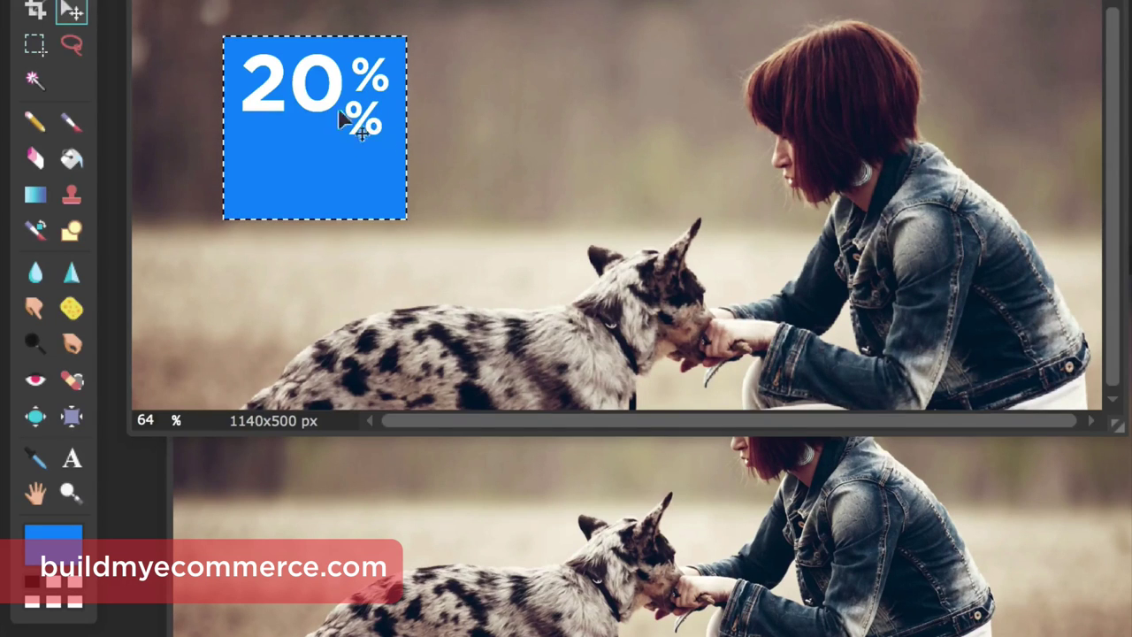
click(71, 459)
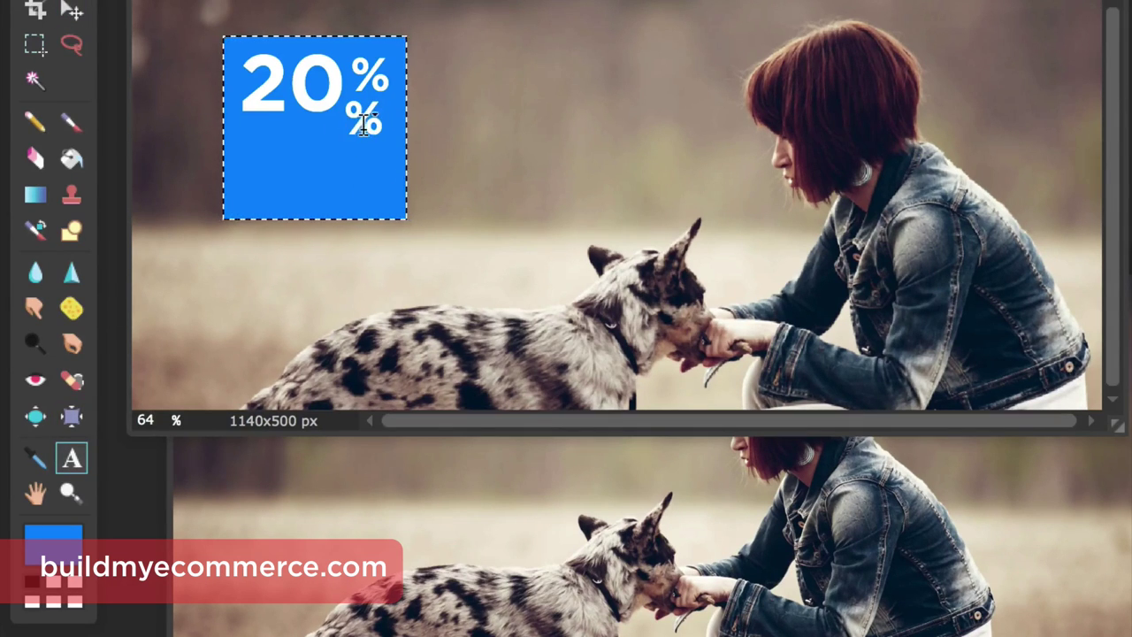
Change the lower % to 'off' in Gotham Book at size 30, tucked under the %.
click(364, 123)
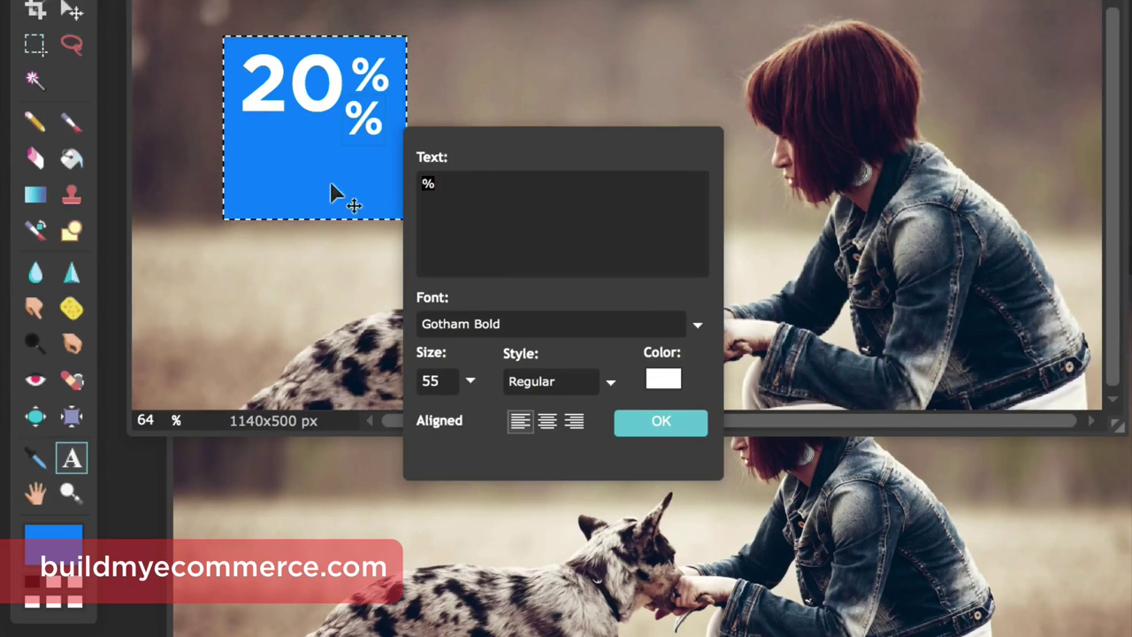
text(off)
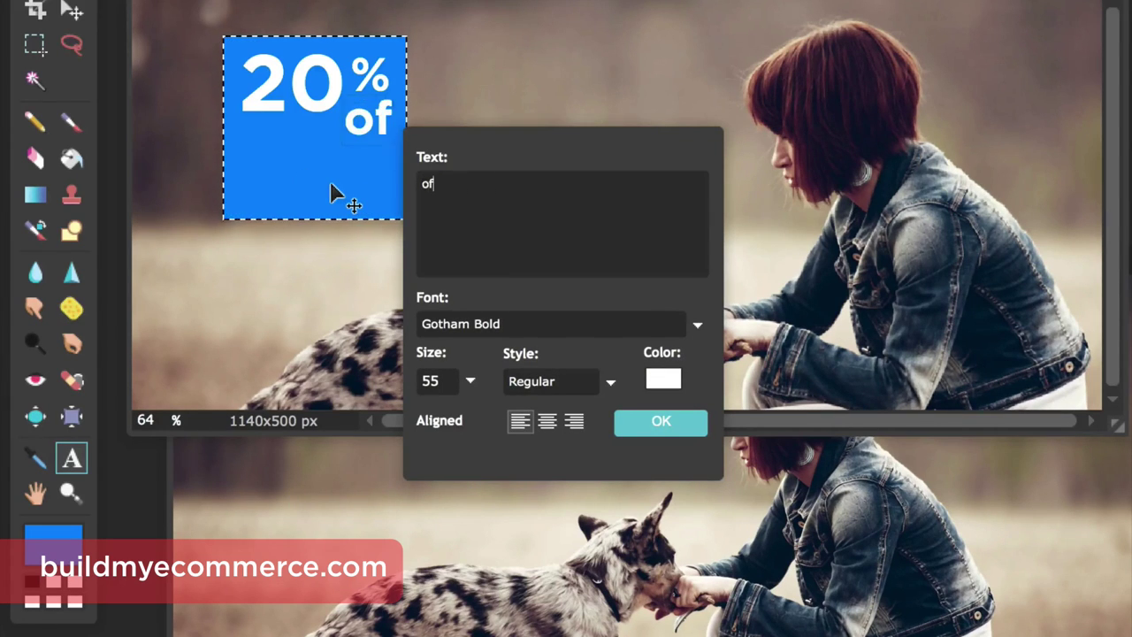
click(697, 325)
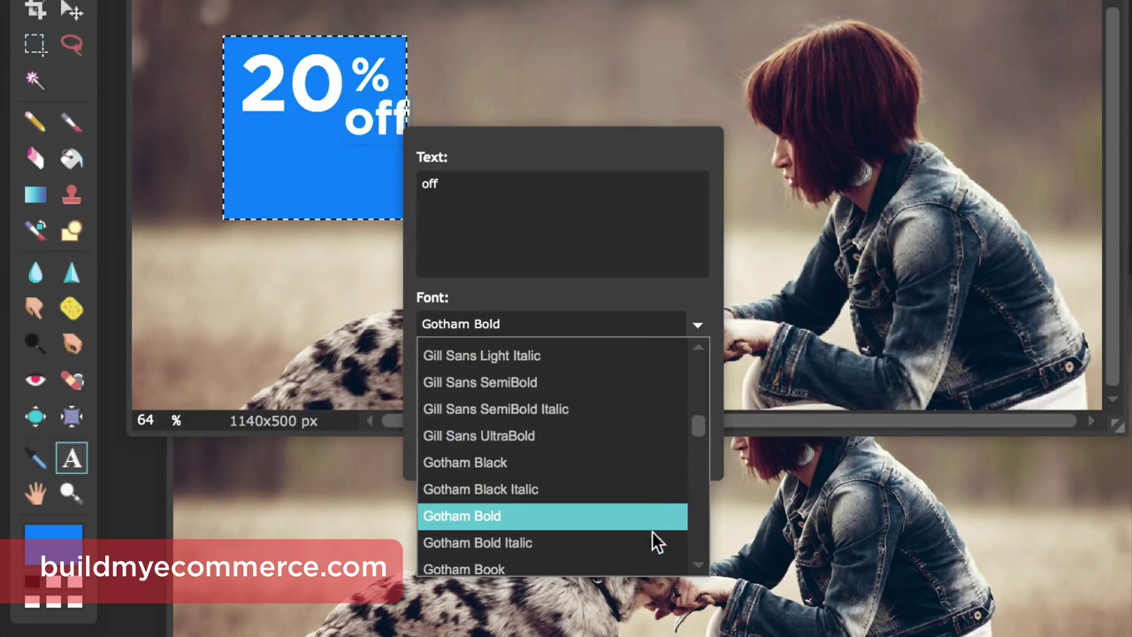
click(644, 566)
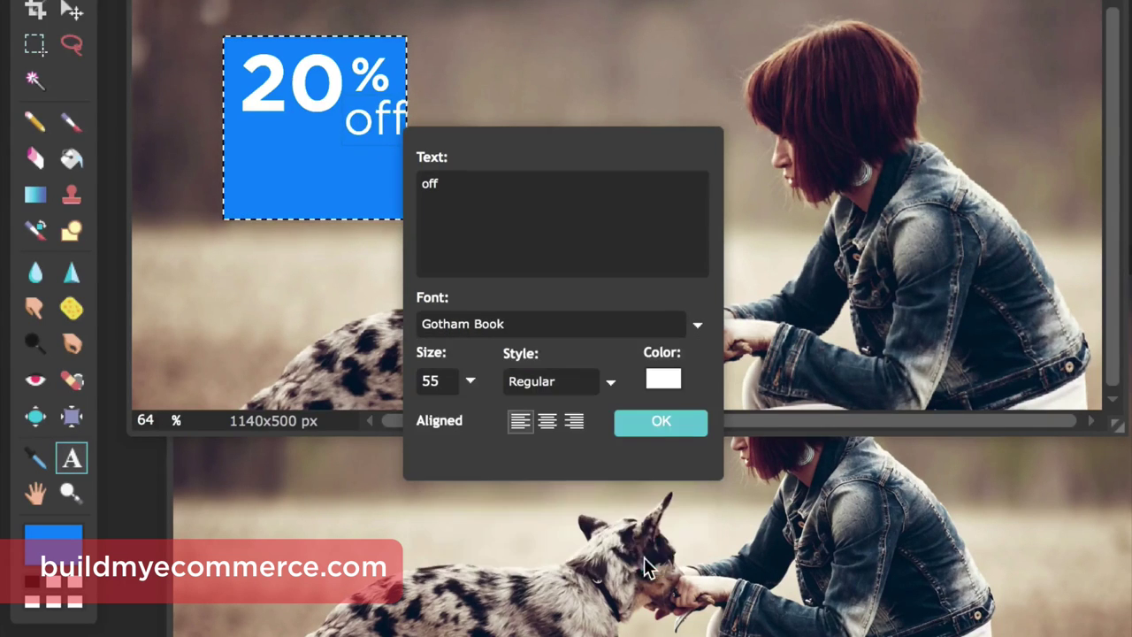
click(470, 380)
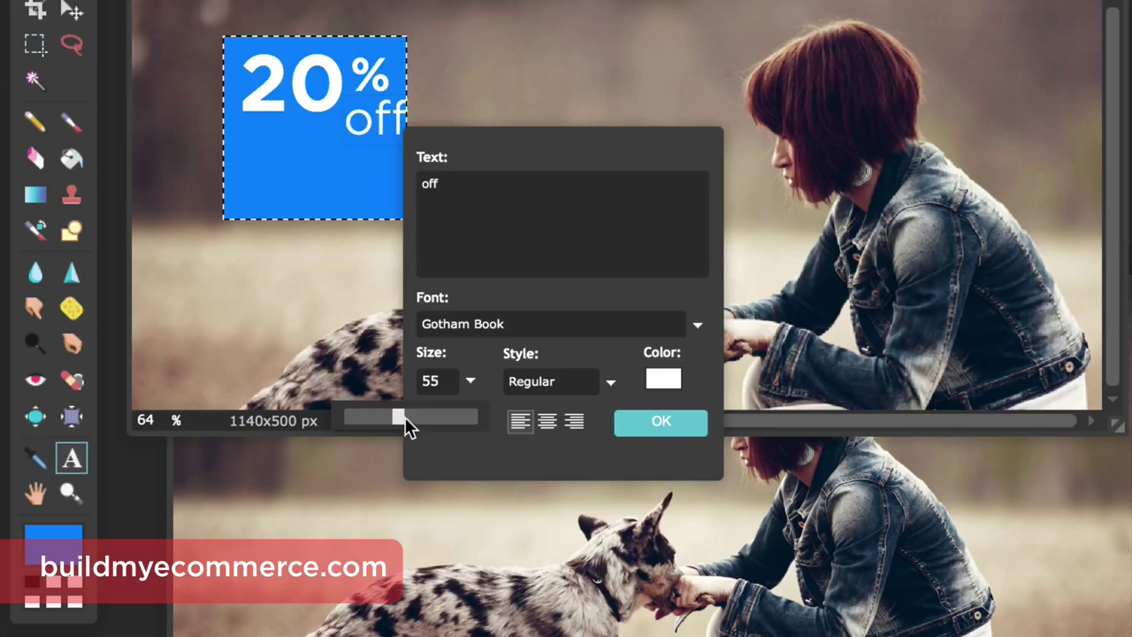
drag(404, 417, 383, 399)
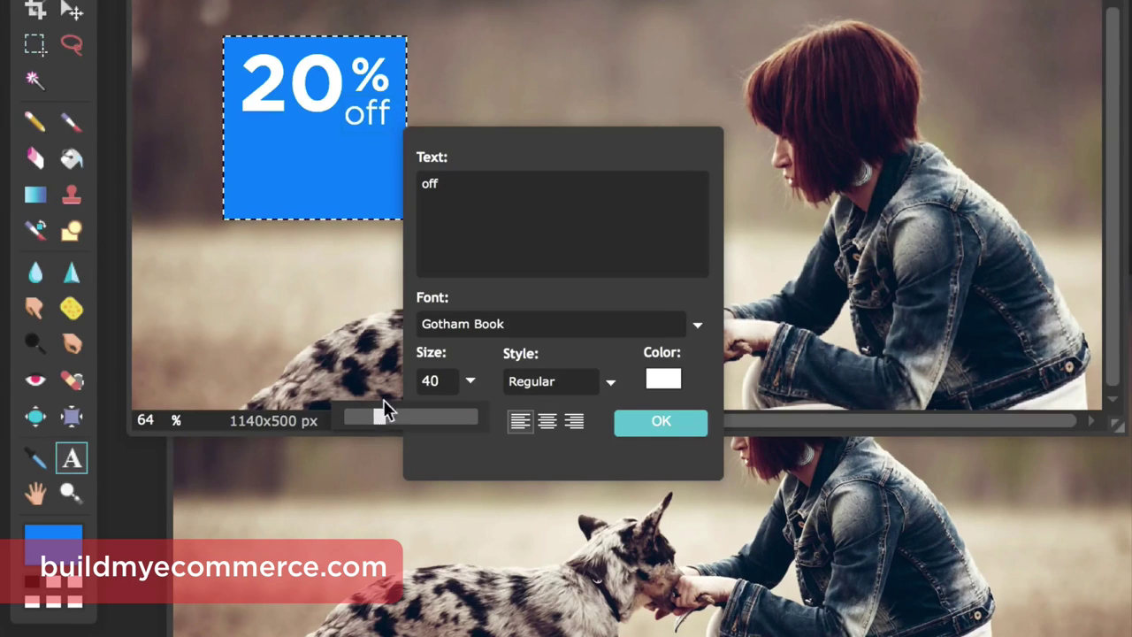
click(470, 381)
drag(376, 411, 366, 412)
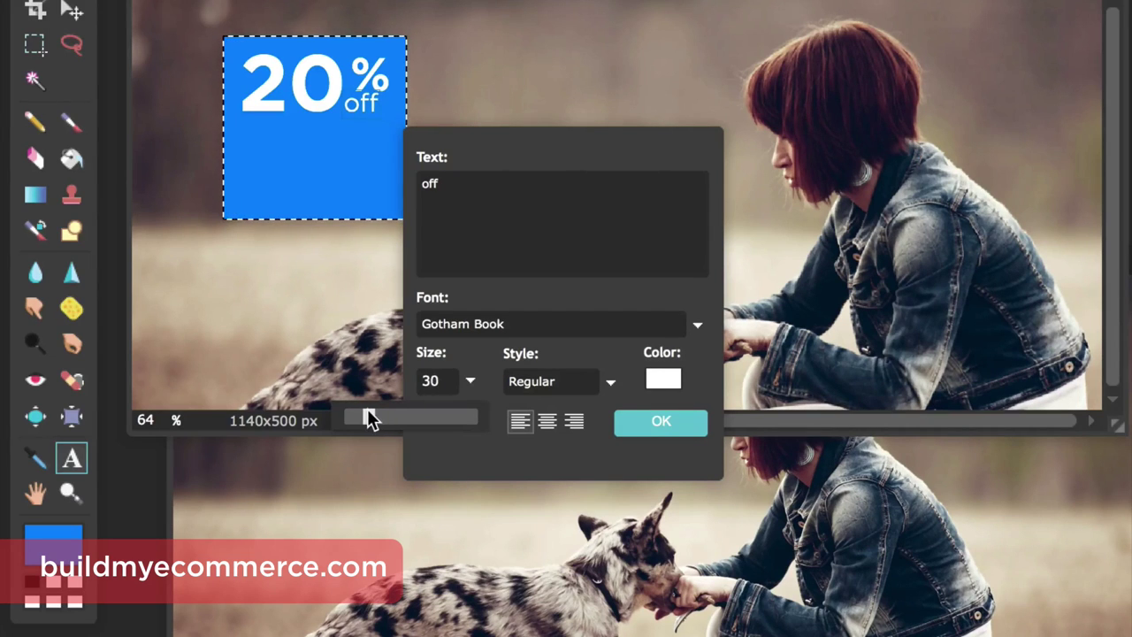
drag(378, 112, 379, 115)
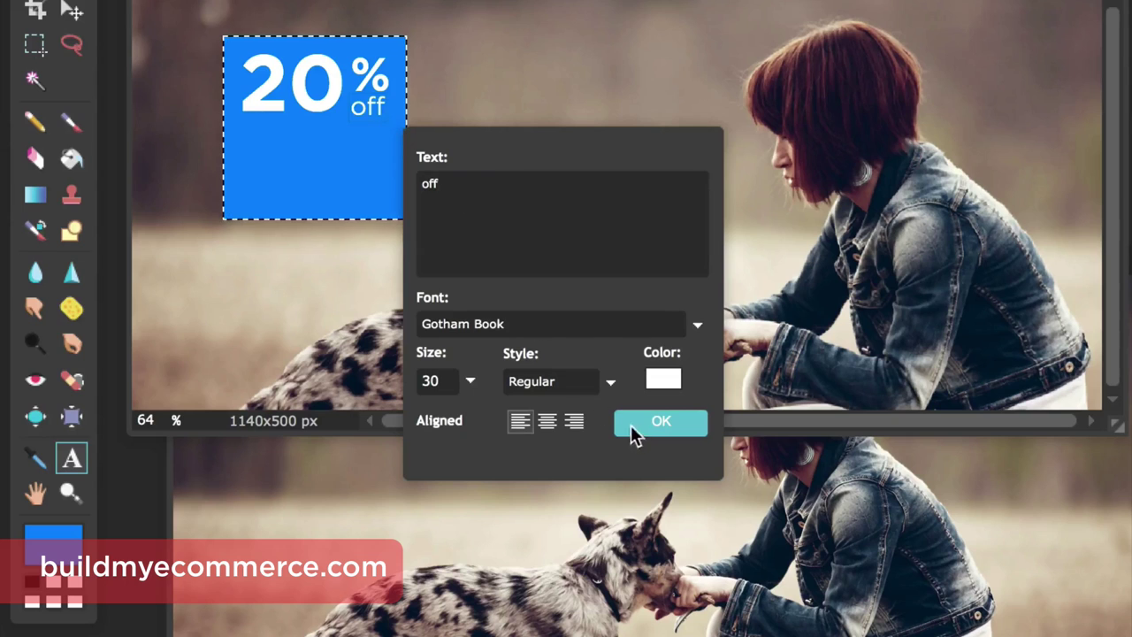
click(651, 427)
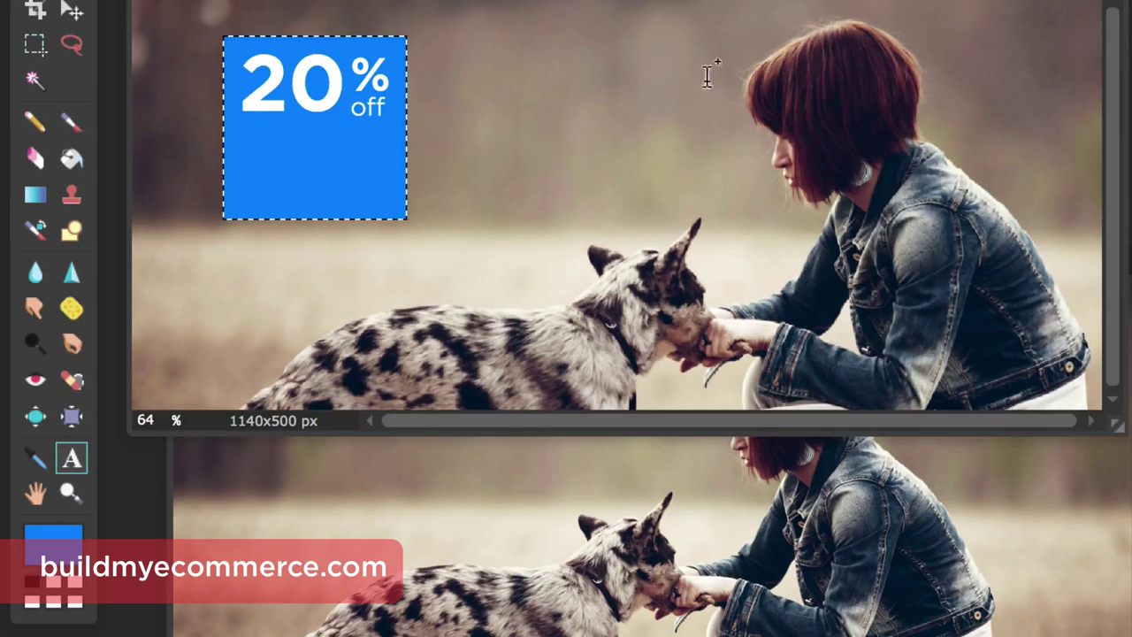
click(71, 11)
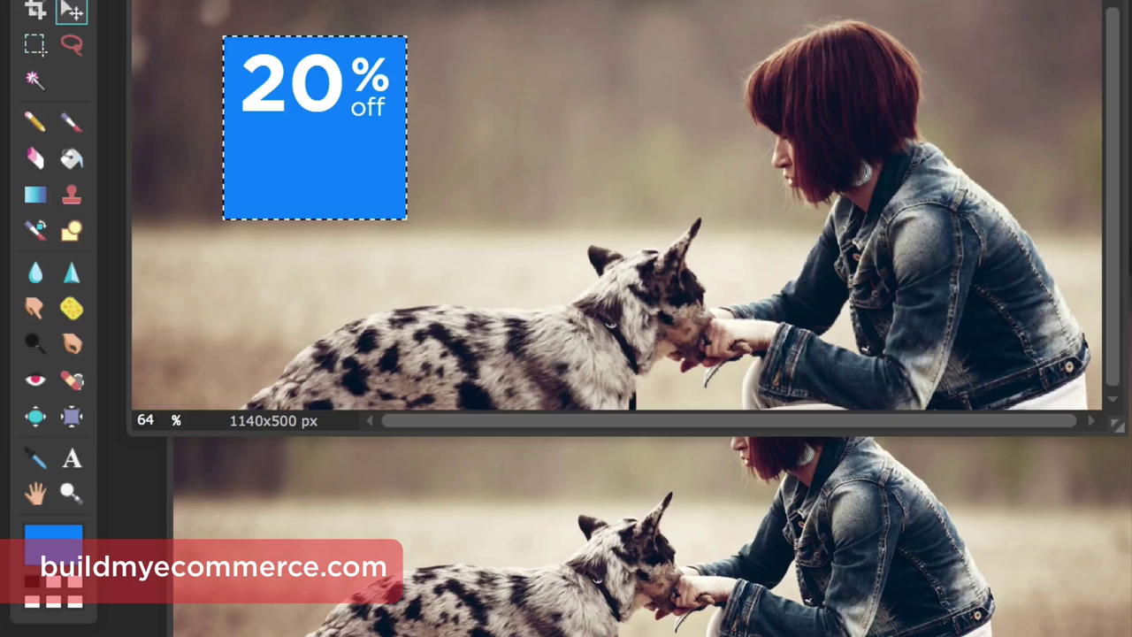
Type 'Petsafe Gentle Spray / Bark Control Pet / Training System' on three lines in the blue box.
click(66, 461)
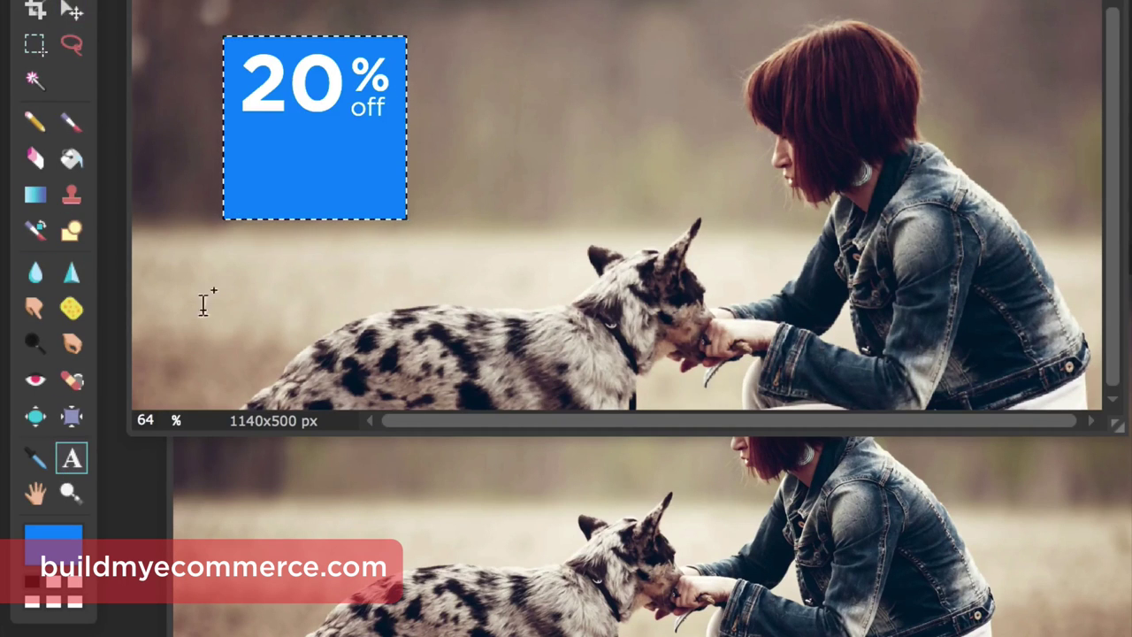
click(256, 152)
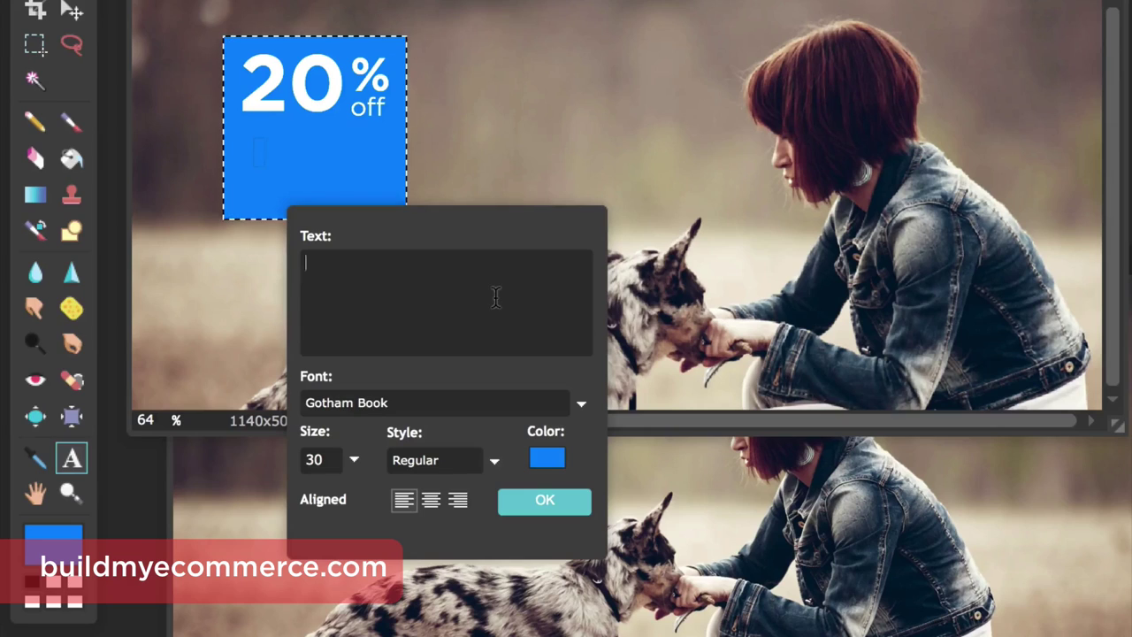
text(Petsafe )
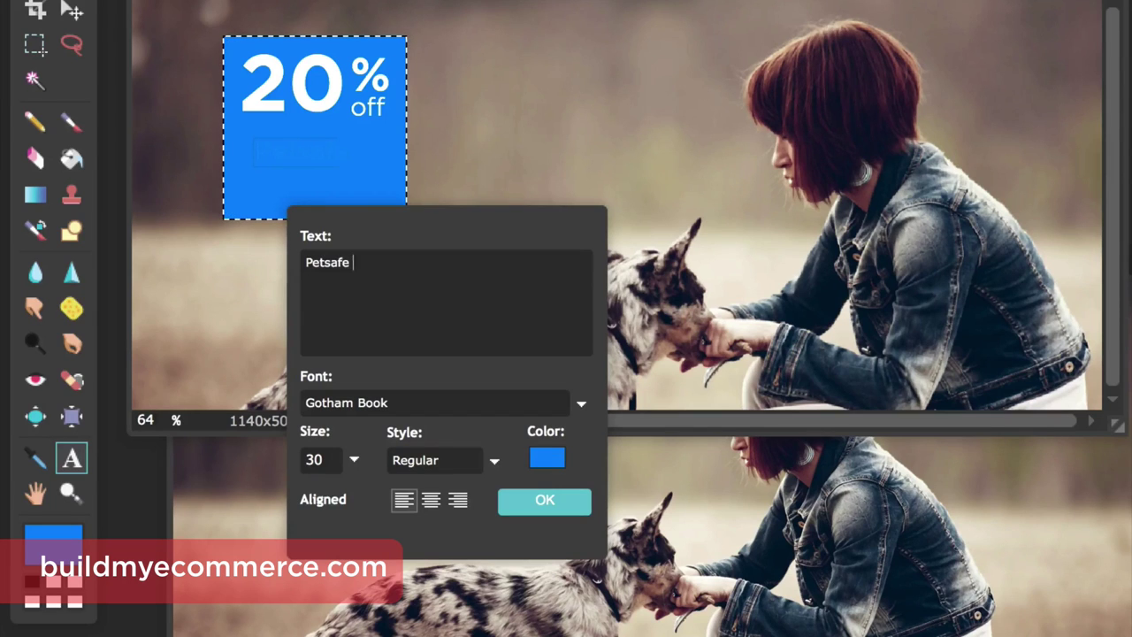
text(Gentle Spray)
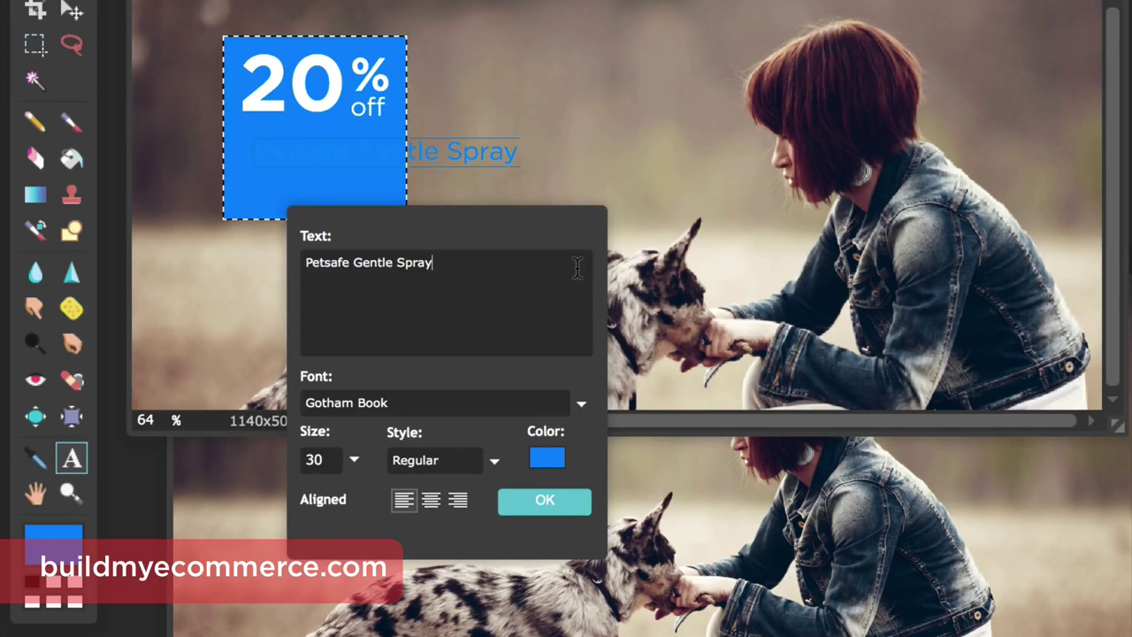
key(Return)
text(Bark C)
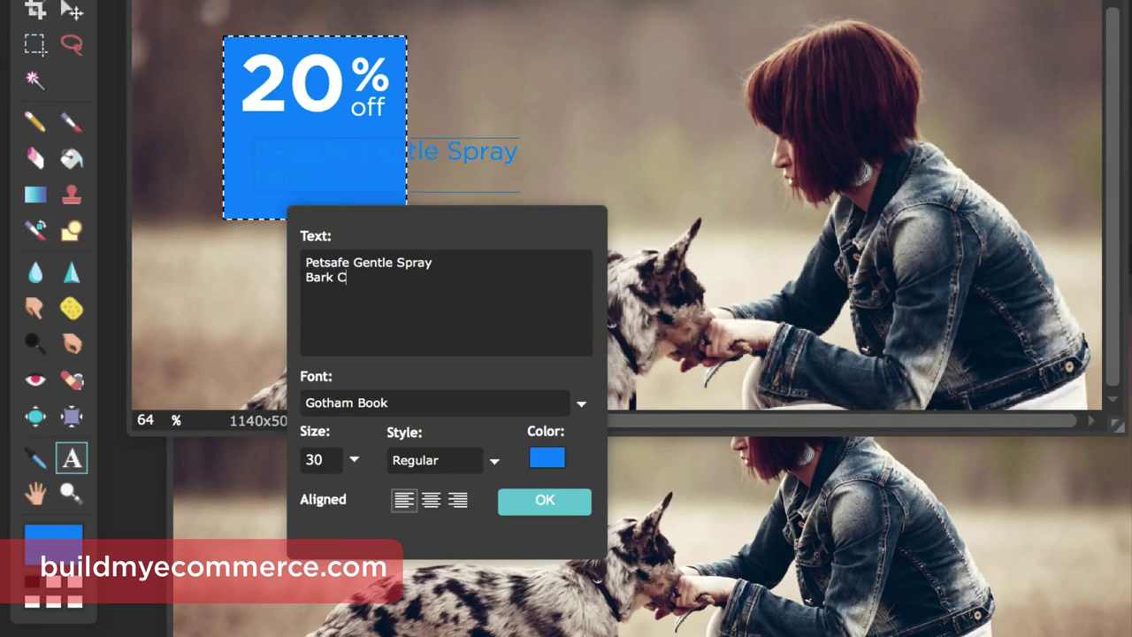
text(ontrol Pet)
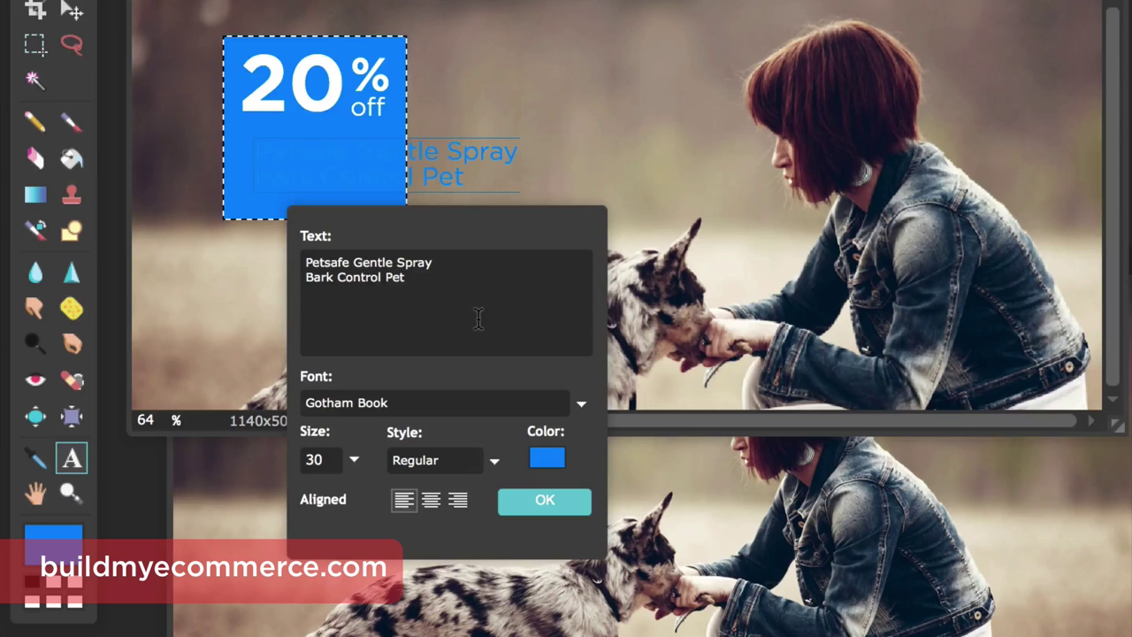
key(Return)
text(Training Sy)
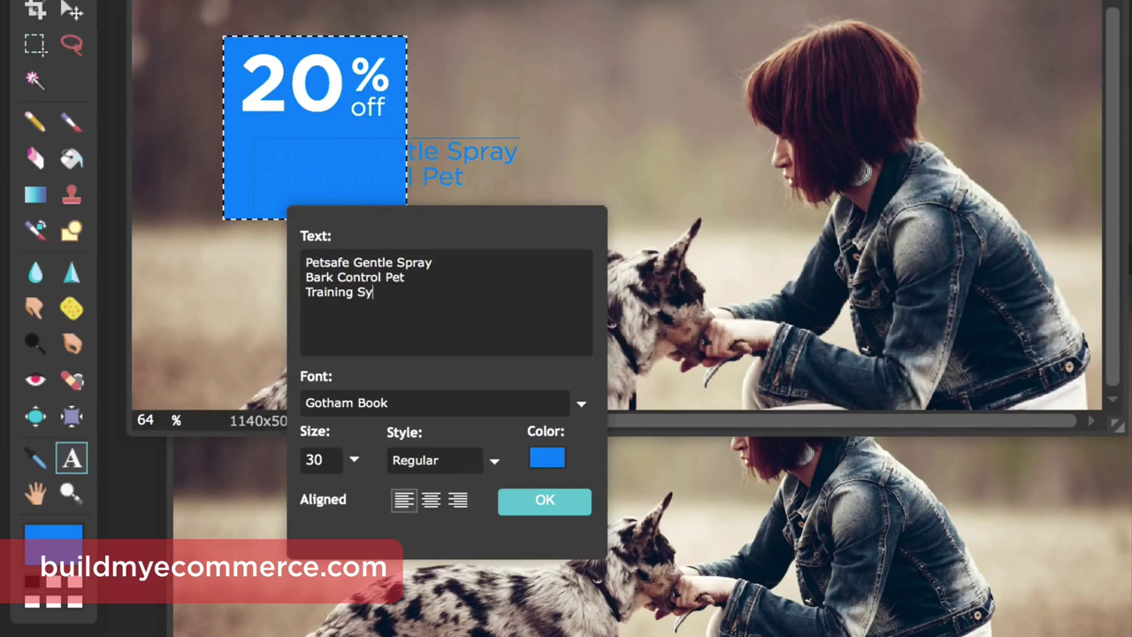
text(stem)
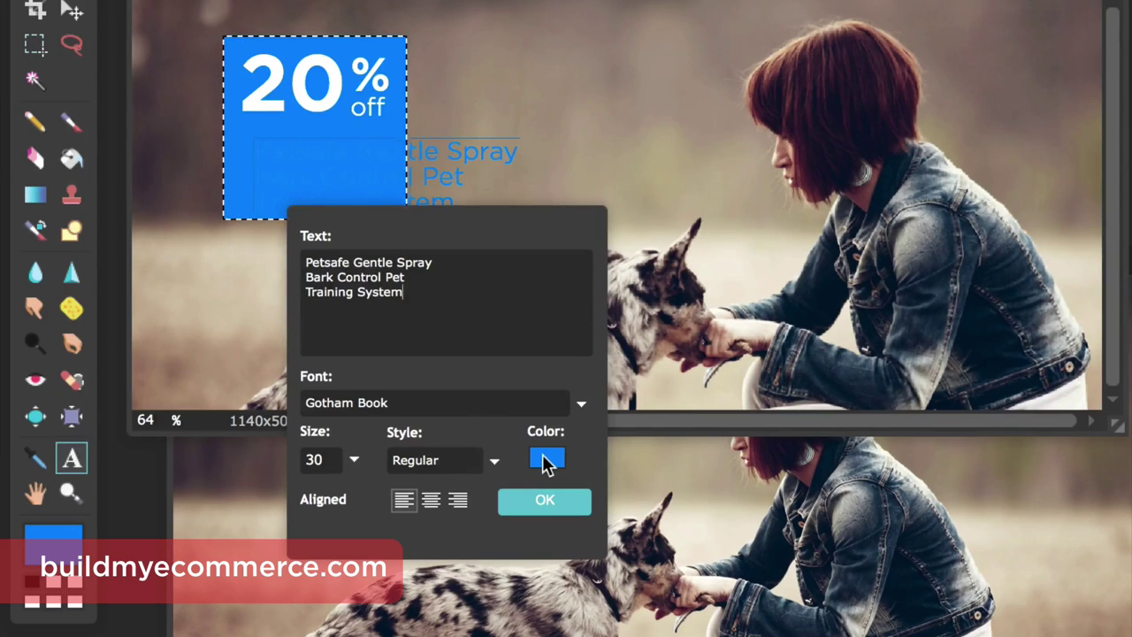
Style the product text white, Gotham Bold, size 18, and position it beneath '20% off'.
click(546, 458)
drag(604, 363, 526, 115)
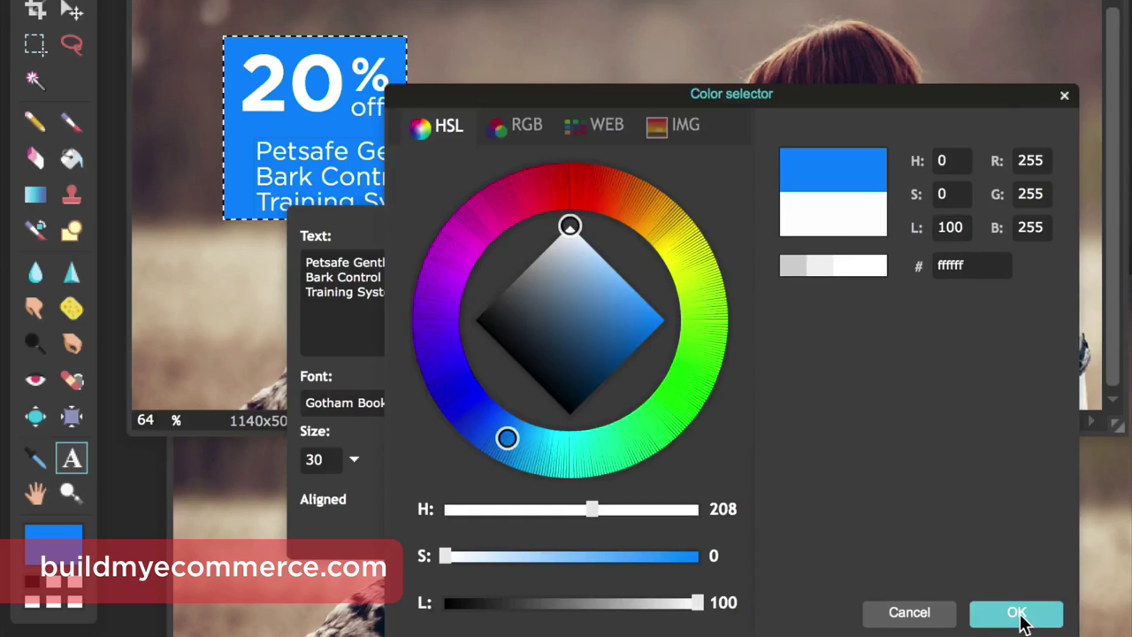
click(1017, 612)
drag(560, 212, 826, 203)
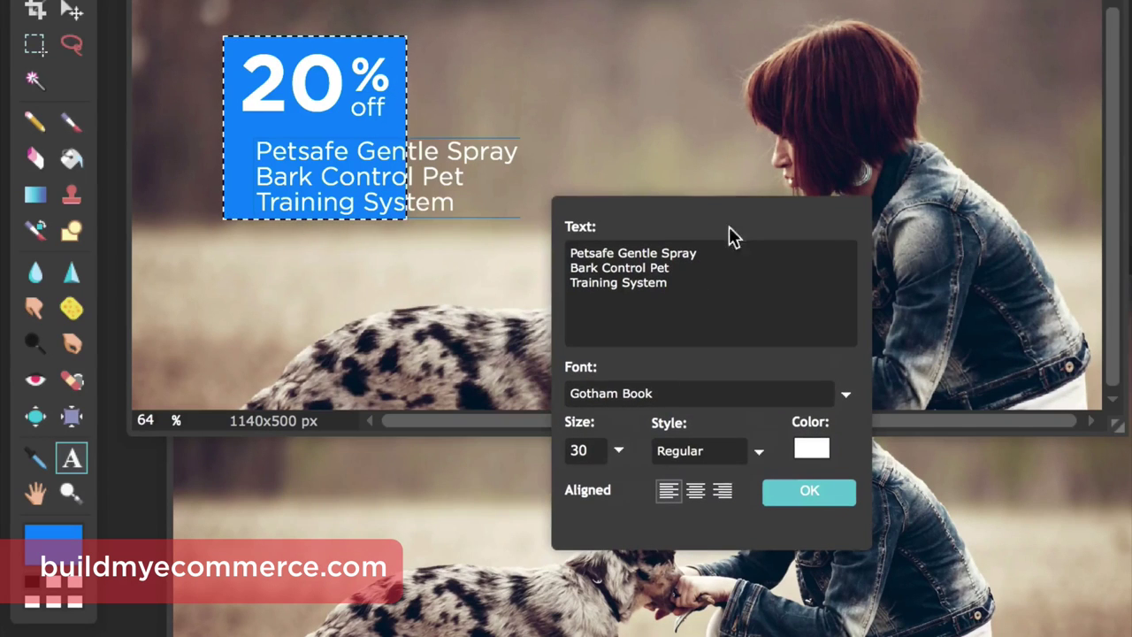
click(619, 450)
drag(525, 487, 503, 490)
drag(358, 132, 344, 134)
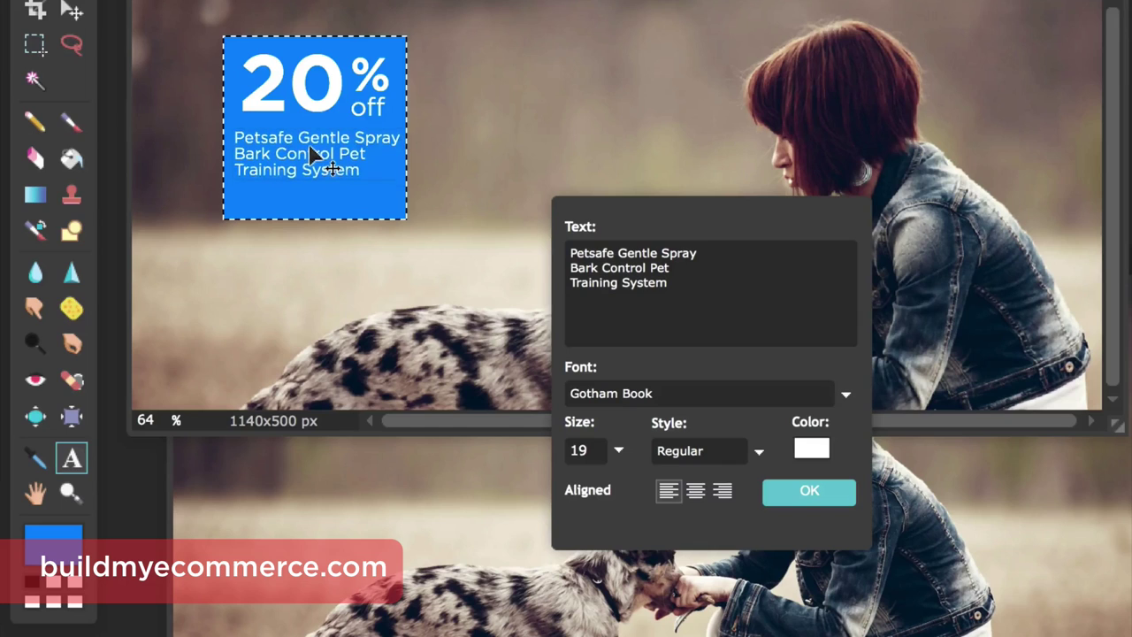
click(617, 452)
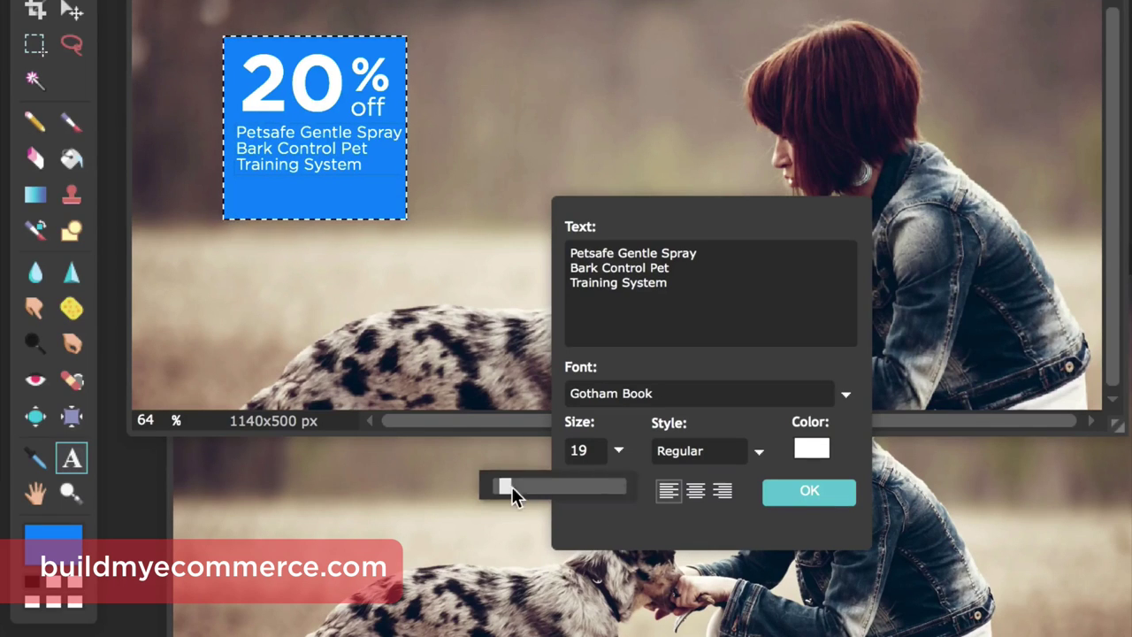
drag(512, 487, 503, 482)
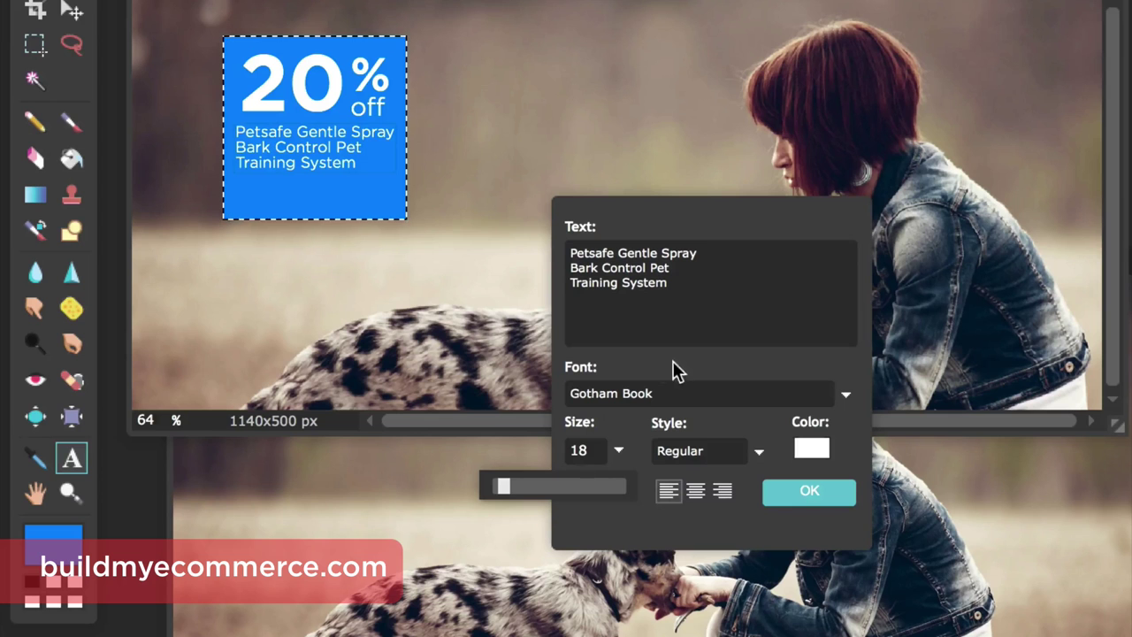
click(832, 402)
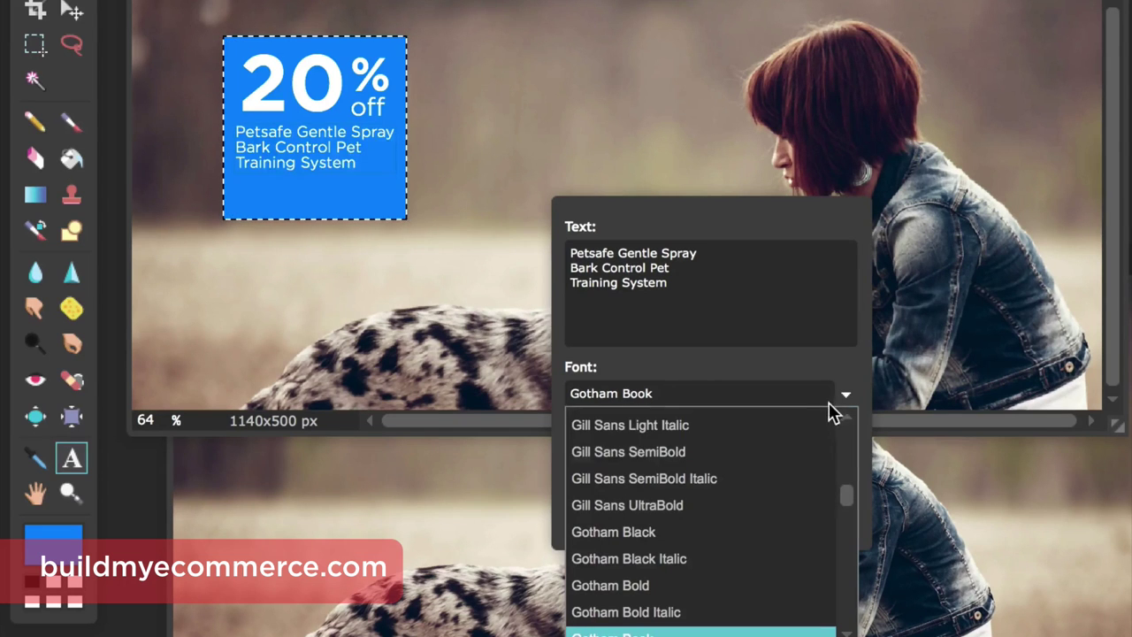
click(783, 588)
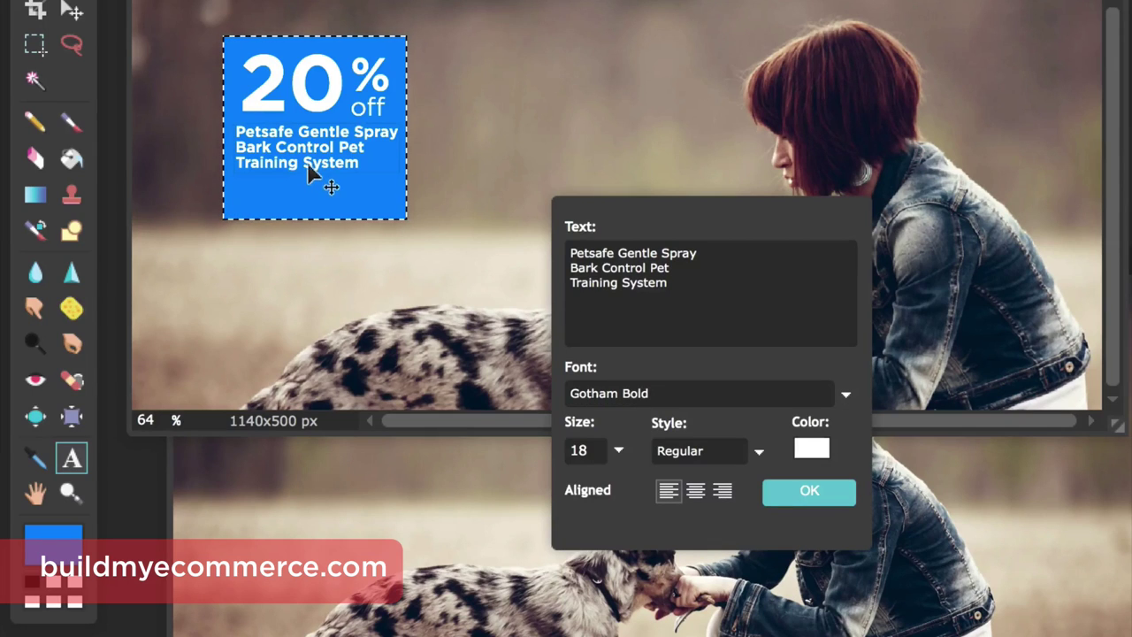
drag(312, 173, 309, 183)
click(835, 493)
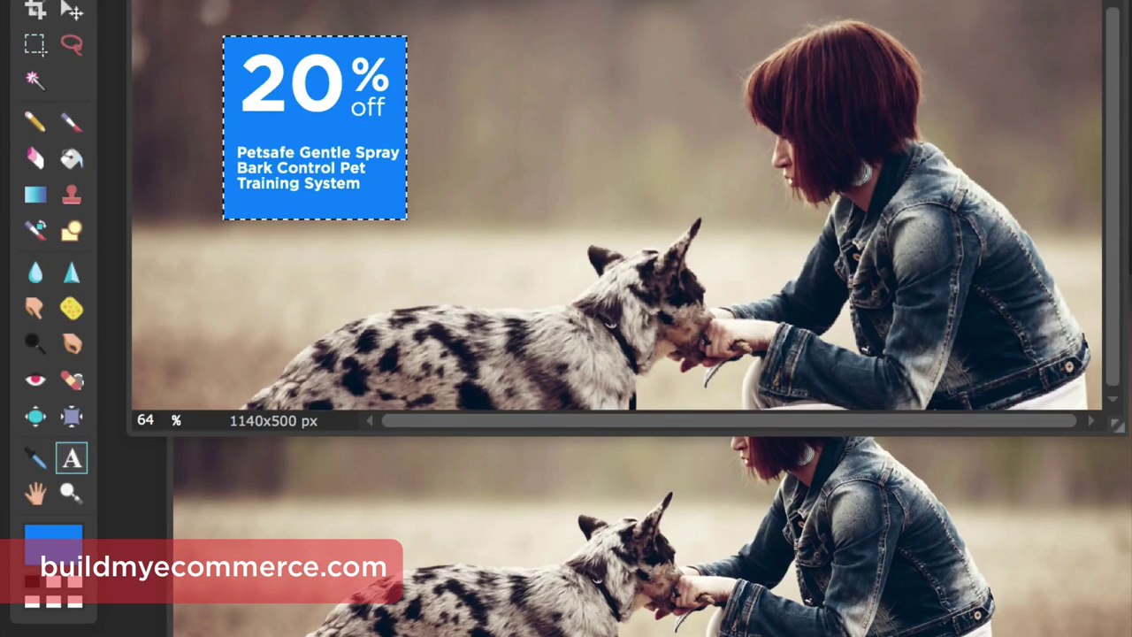
Nudge the Petsafe Gentle Spray text layer slightly lower on the banner.
click(72, 10)
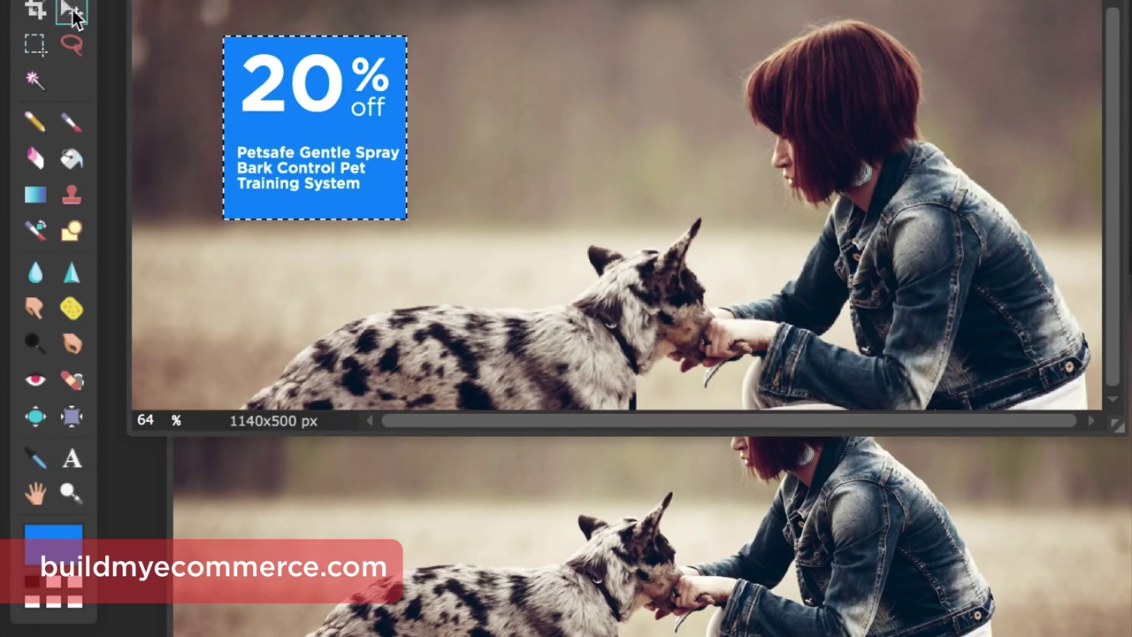
drag(681, 253, 681, 254)
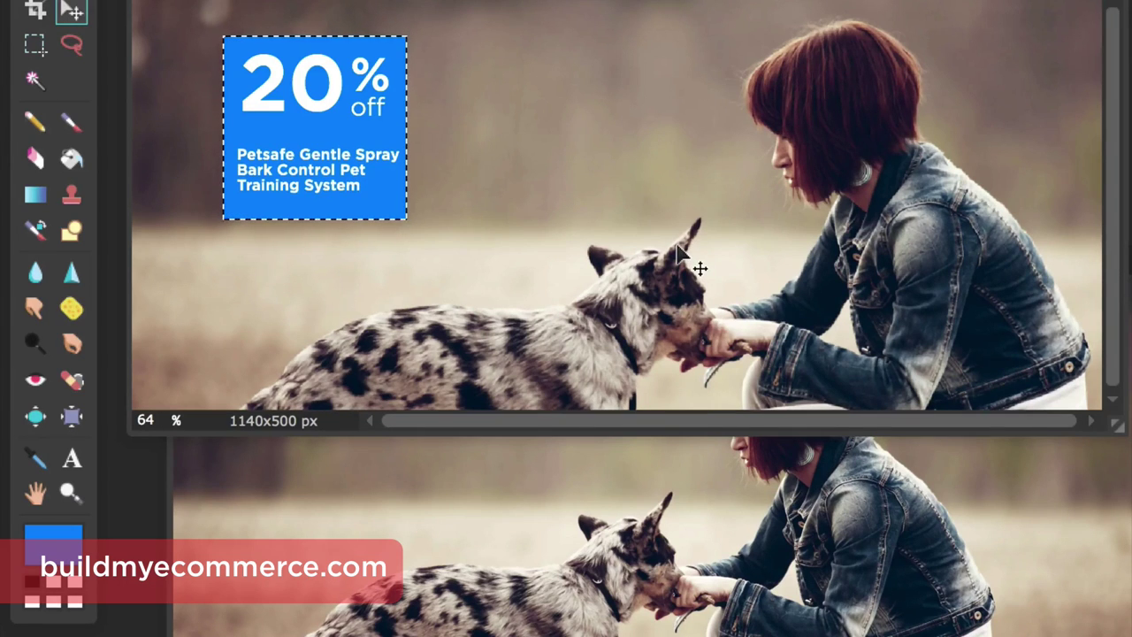
key(Down)
key(Down)
key(Down)
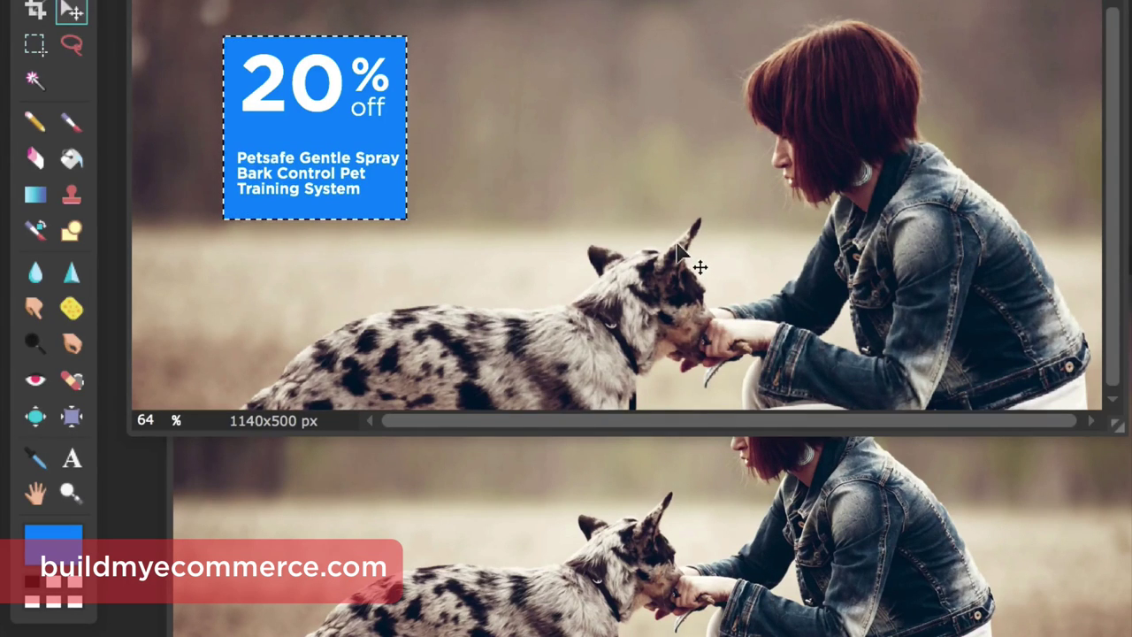
key(Down)
key(Down)
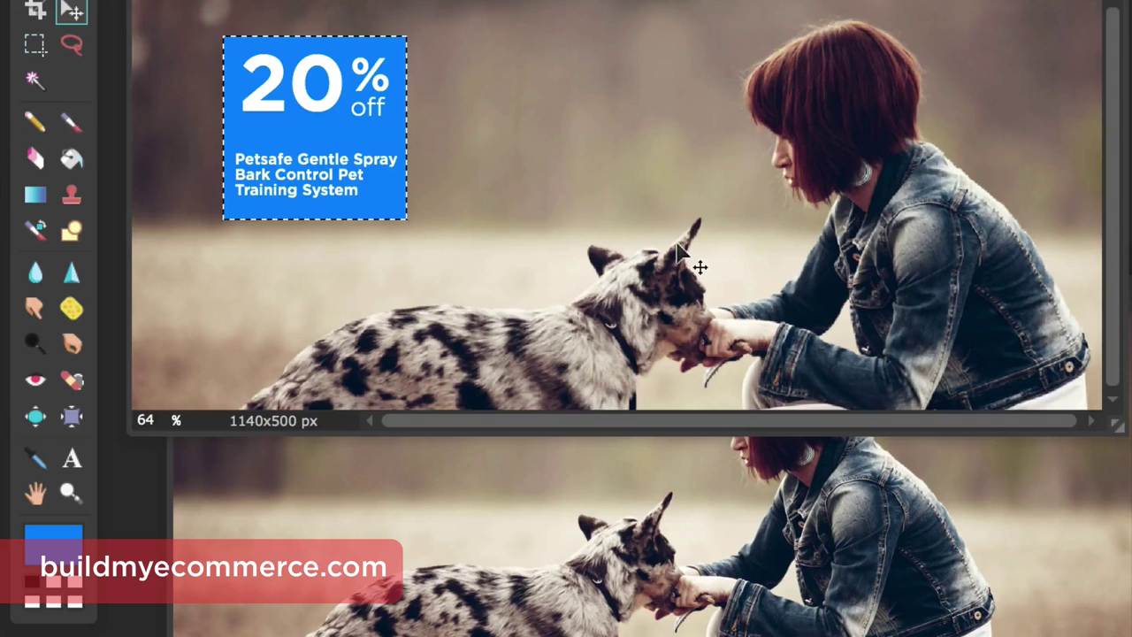
key(Down)
key(Down)
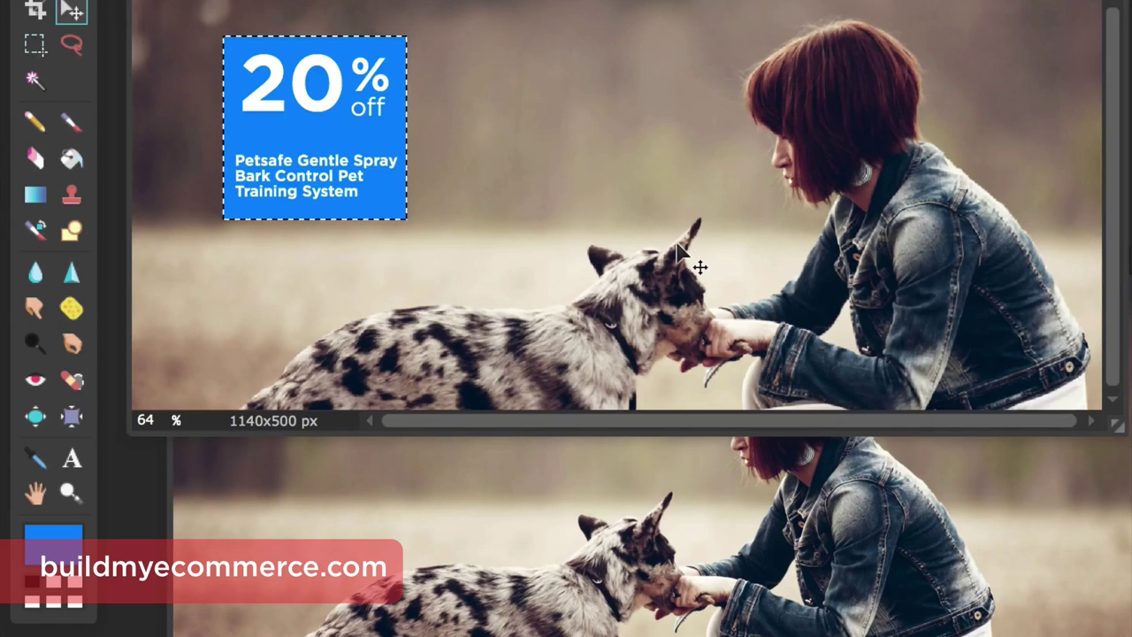
key(Up)
key(Up)
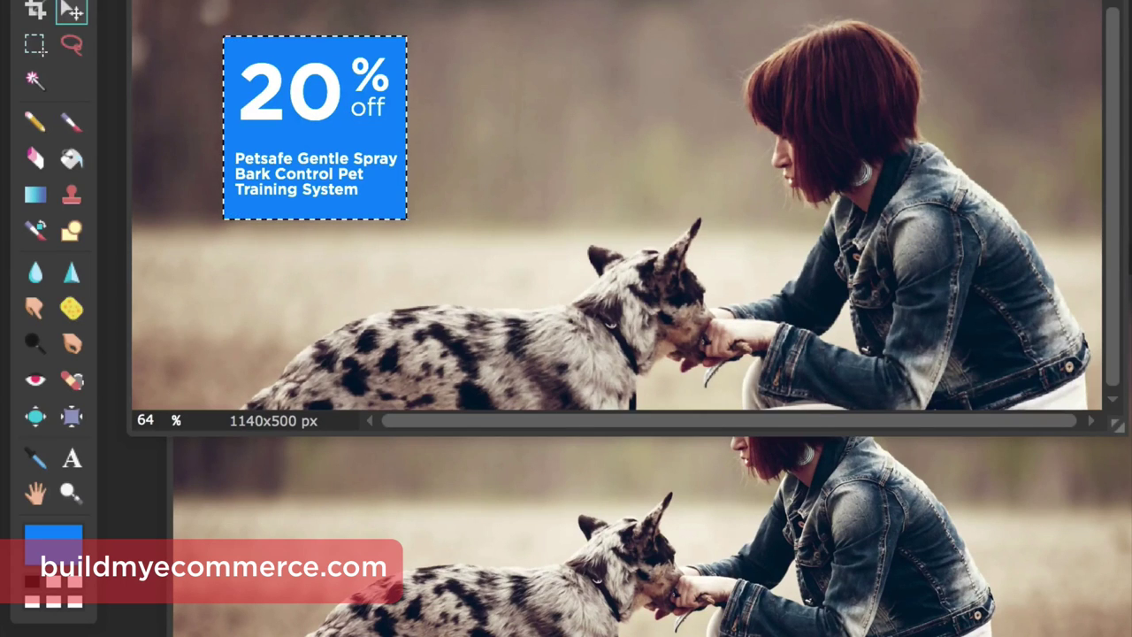
Nudge the % sign beside the 20 and lower the 'off' text beneath it.
key(Left)
key(Left)
key(Left)
key(Left)
key(Left)
key(Left)
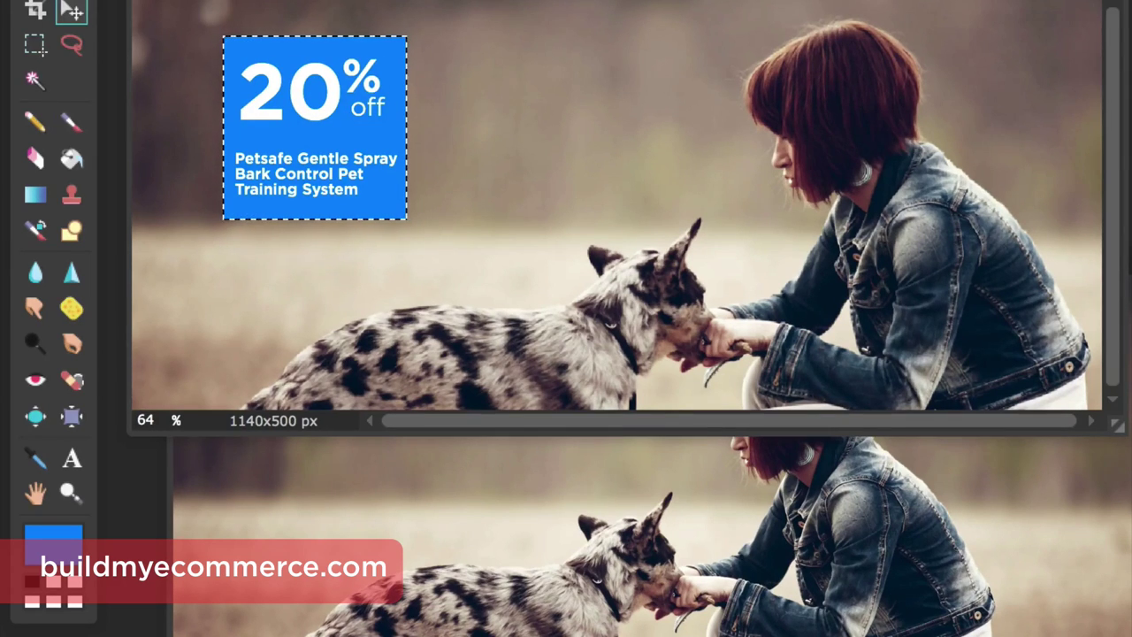
key(Right)
key(Right)
key(Right)
key(Right)
key(Right)
key(Right)
key(Right)
key(Right)
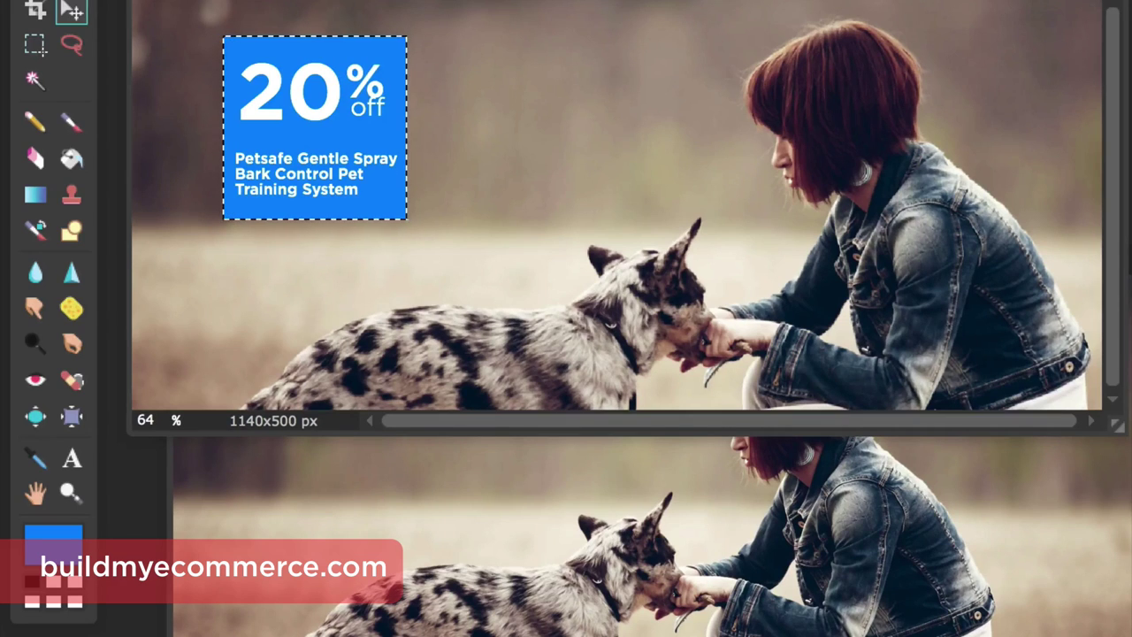
key(Left)
key(Left)
key(Left)
key(Left)
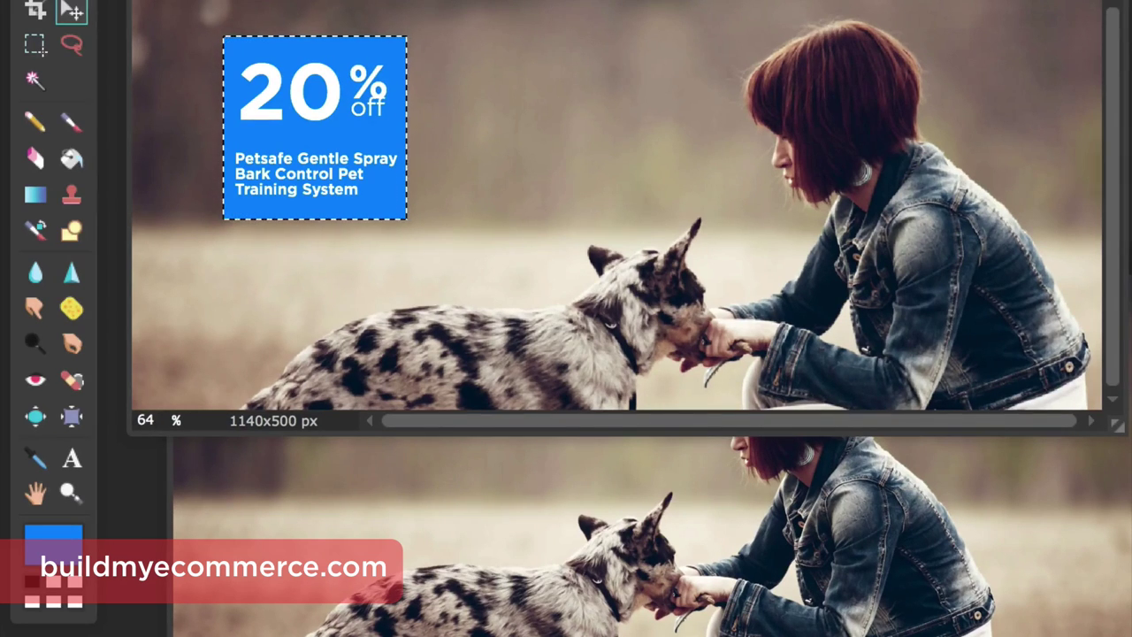
key(Down)
key(Down)
key(Down)
key(Down)
key(Down)
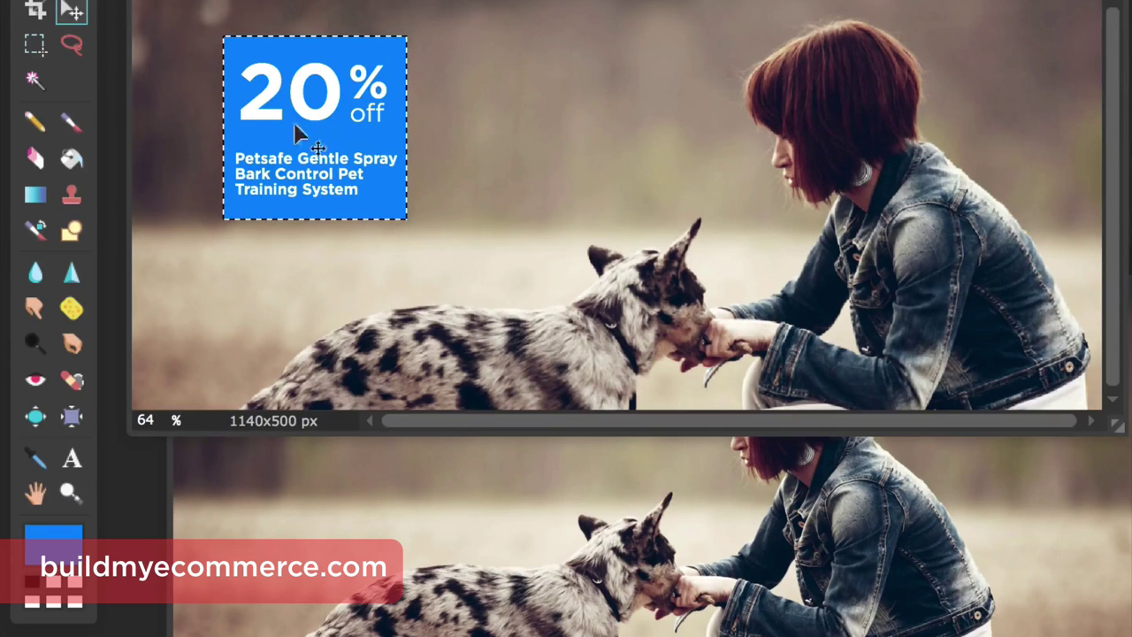
click(35, 44)
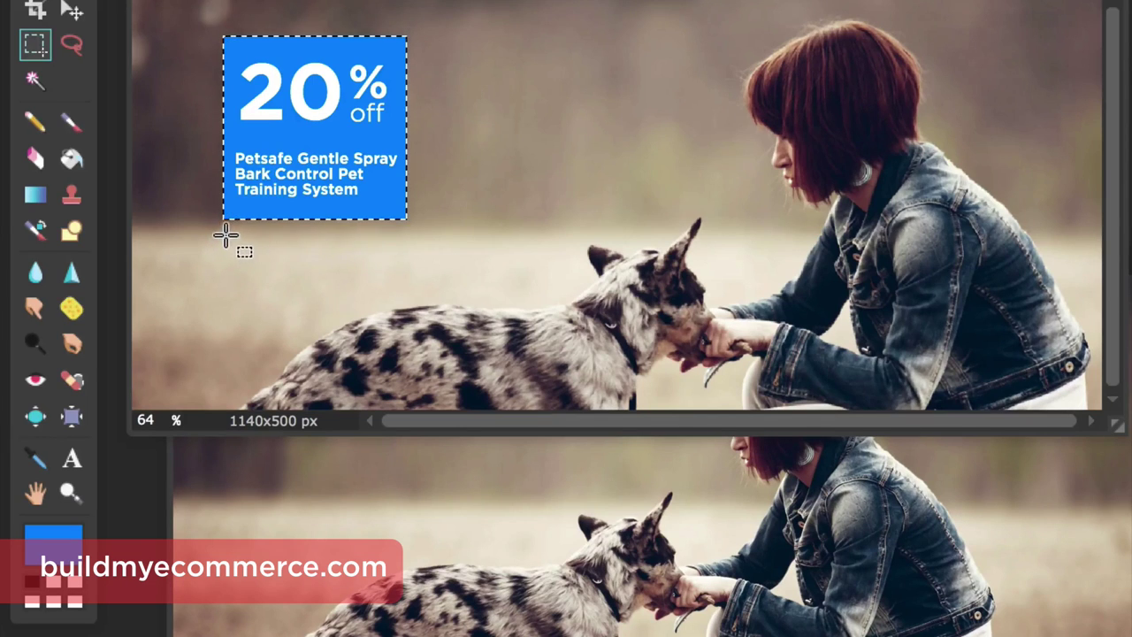
Marquee a rectangle just below the blue box and show the enlarged Layers panel.
drag(224, 235, 406, 281)
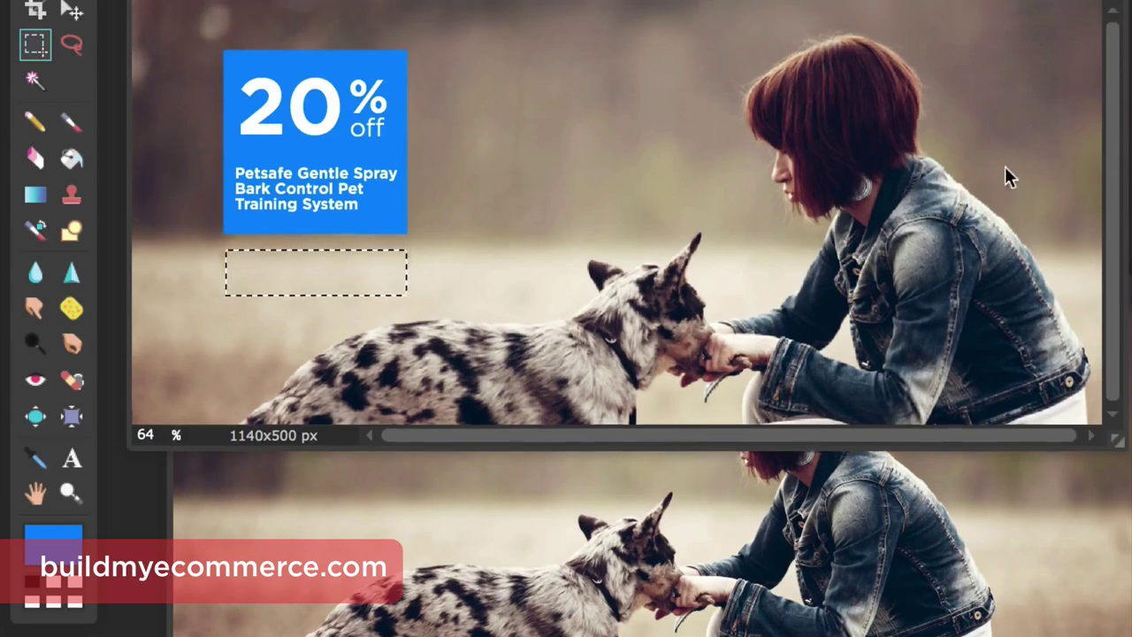
mouse_move(1010, 0)
mouse_down()
mouse_move(1028, 0)
mouse_move(1023, 11)
mouse_up()
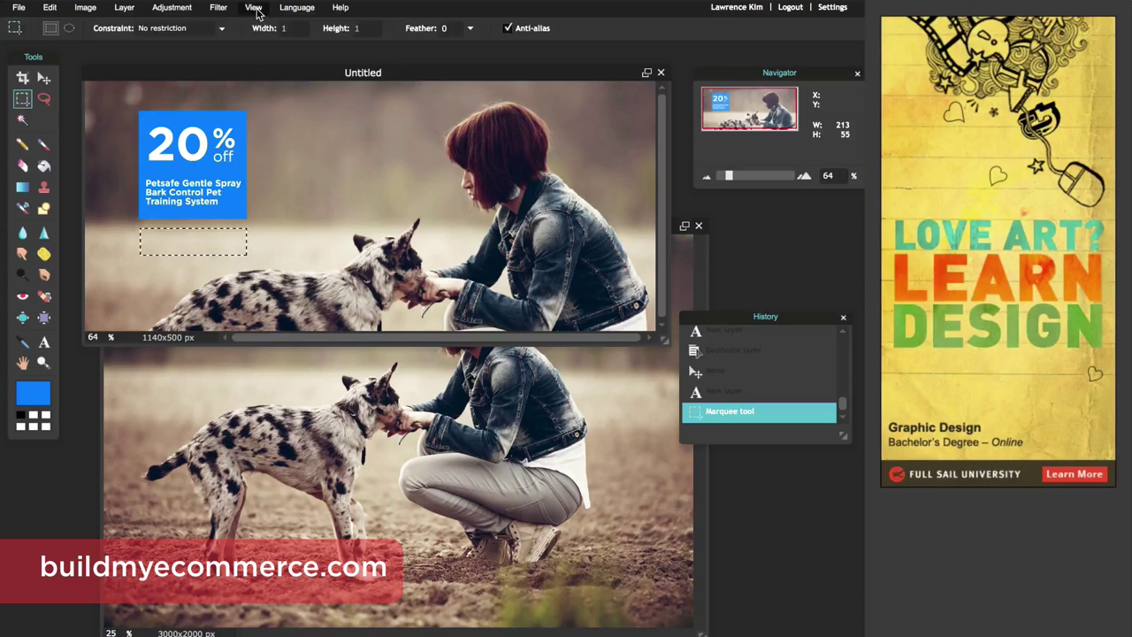
click(254, 8)
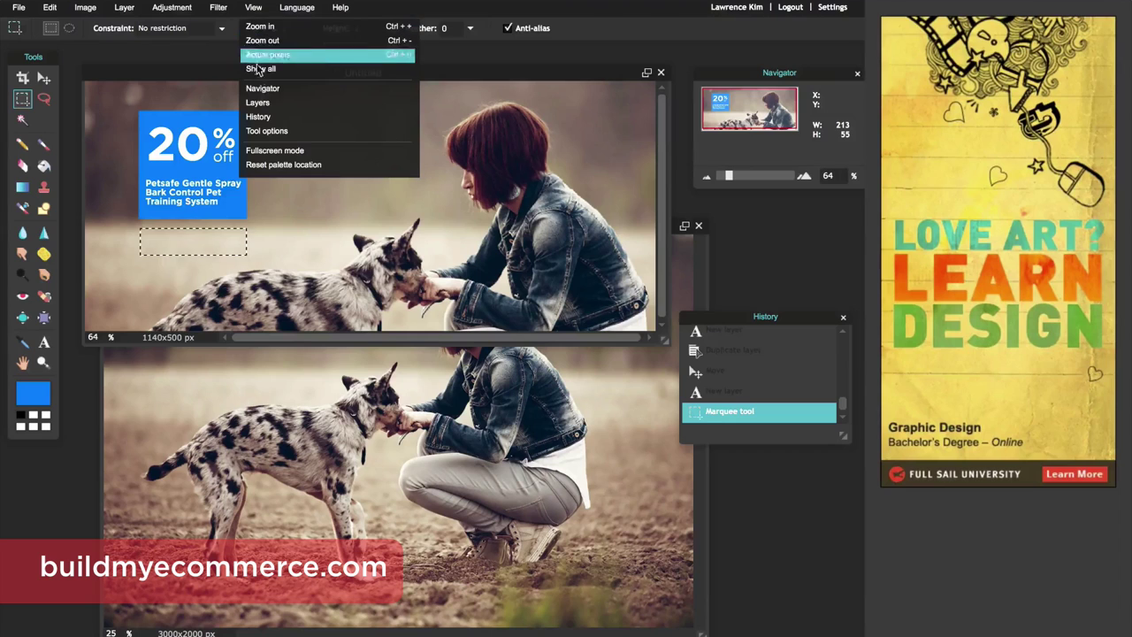
click(286, 110)
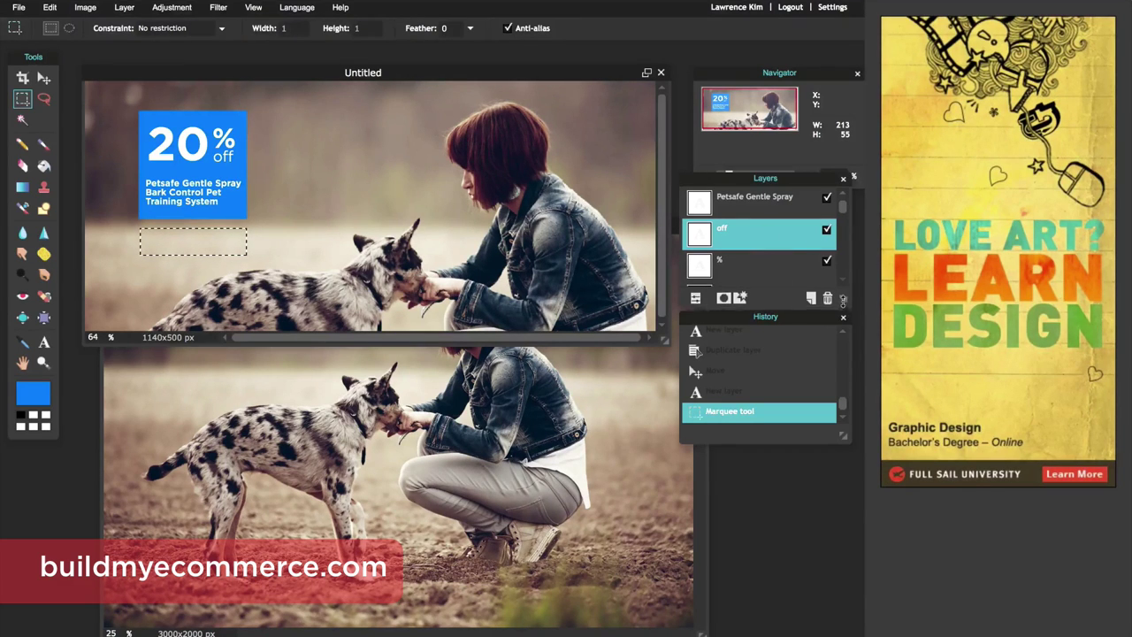
drag(843, 297, 843, 404)
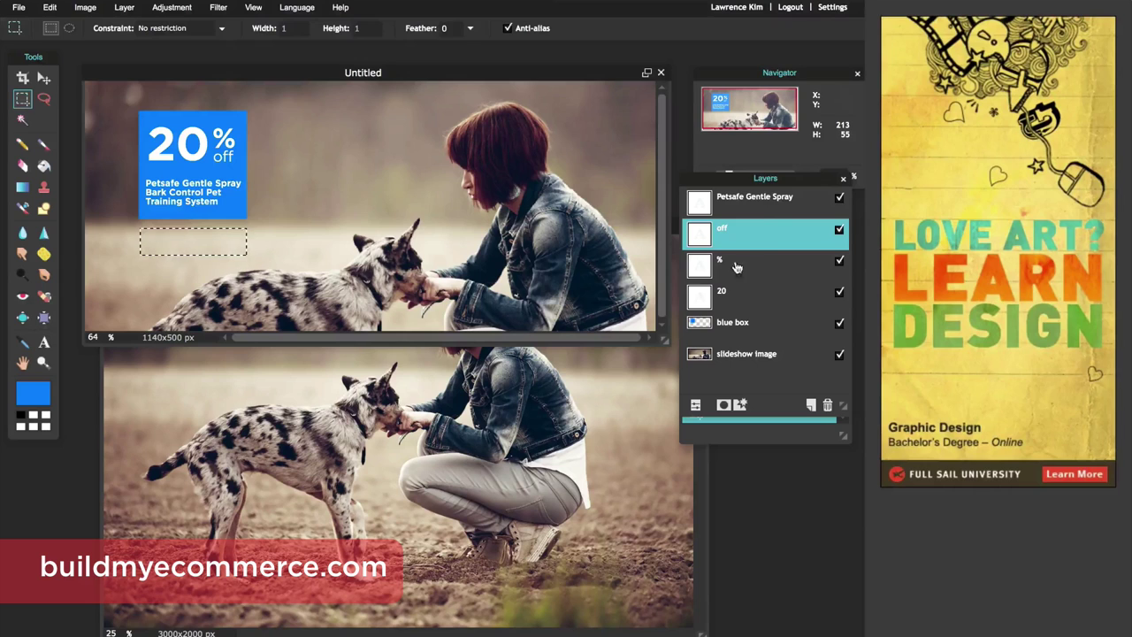
Add a new layer above Petsafe Gentle Spray named 'red rectangle'.
click(756, 210)
click(810, 405)
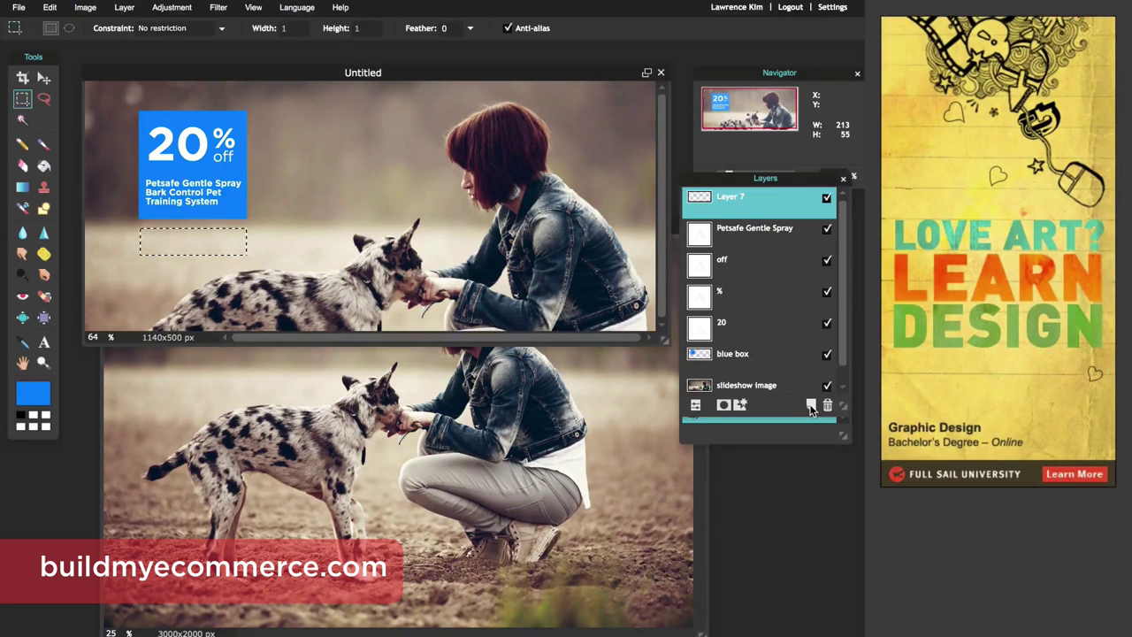
double_click(734, 201)
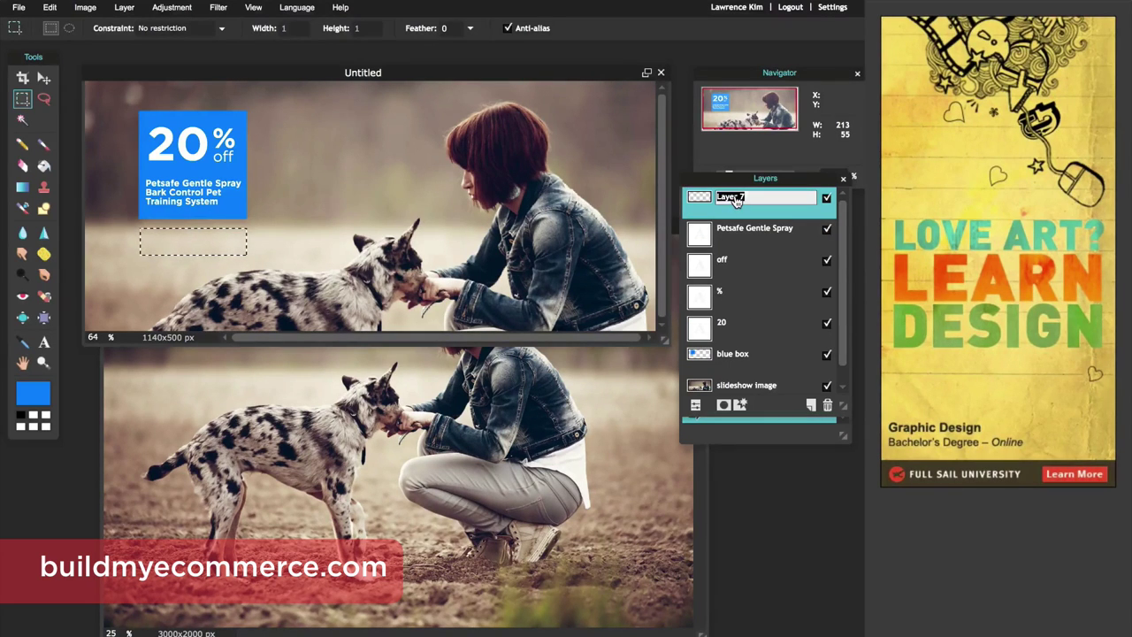
text(red rectangle)
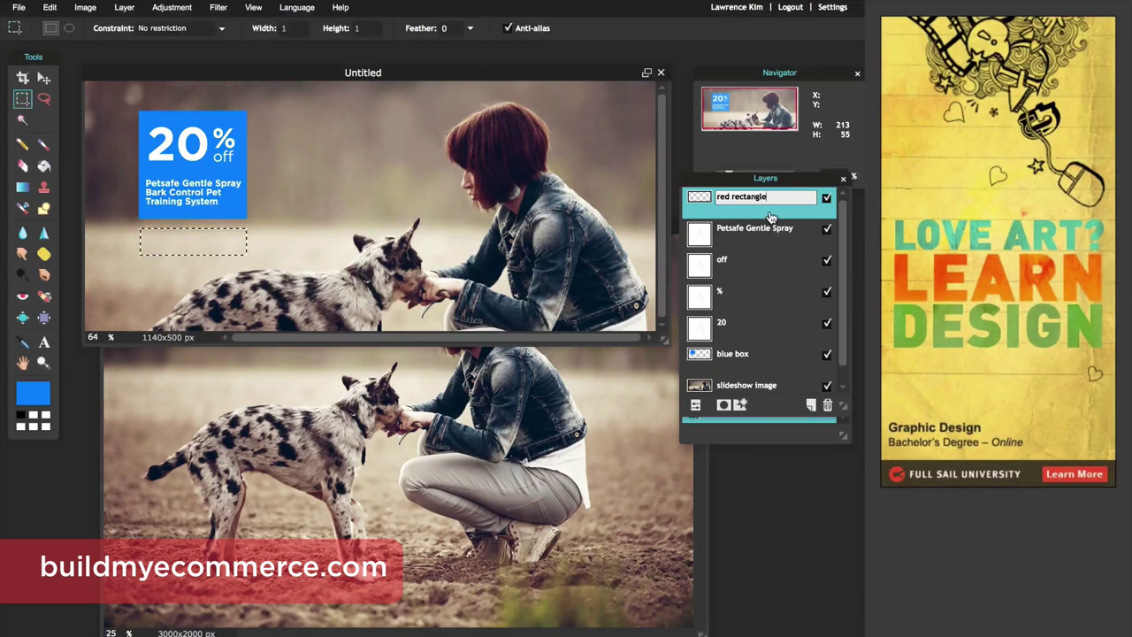
key(Return)
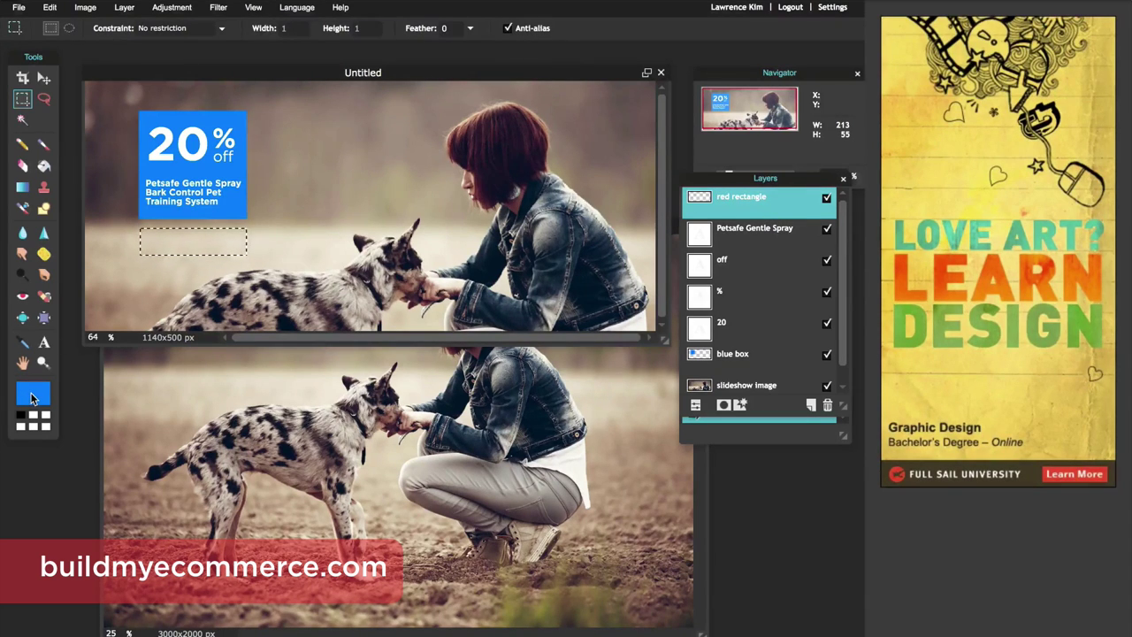
Set the foreground colour to dark red b00009 and paint-bucket fill the selection.
click(32, 398)
click(333, 182)
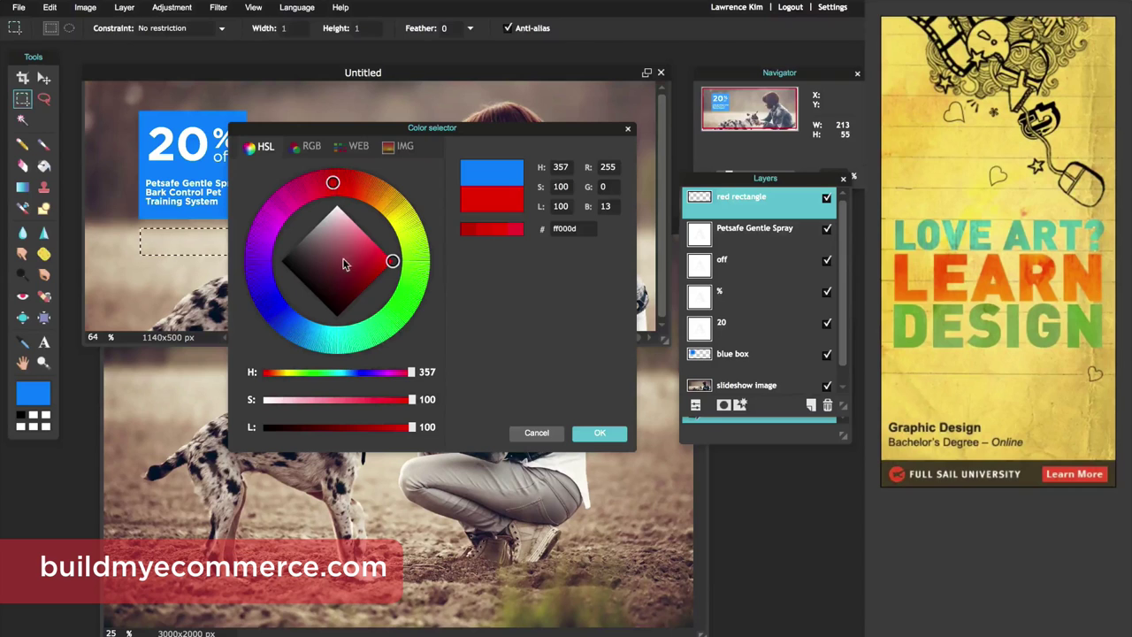
click(376, 278)
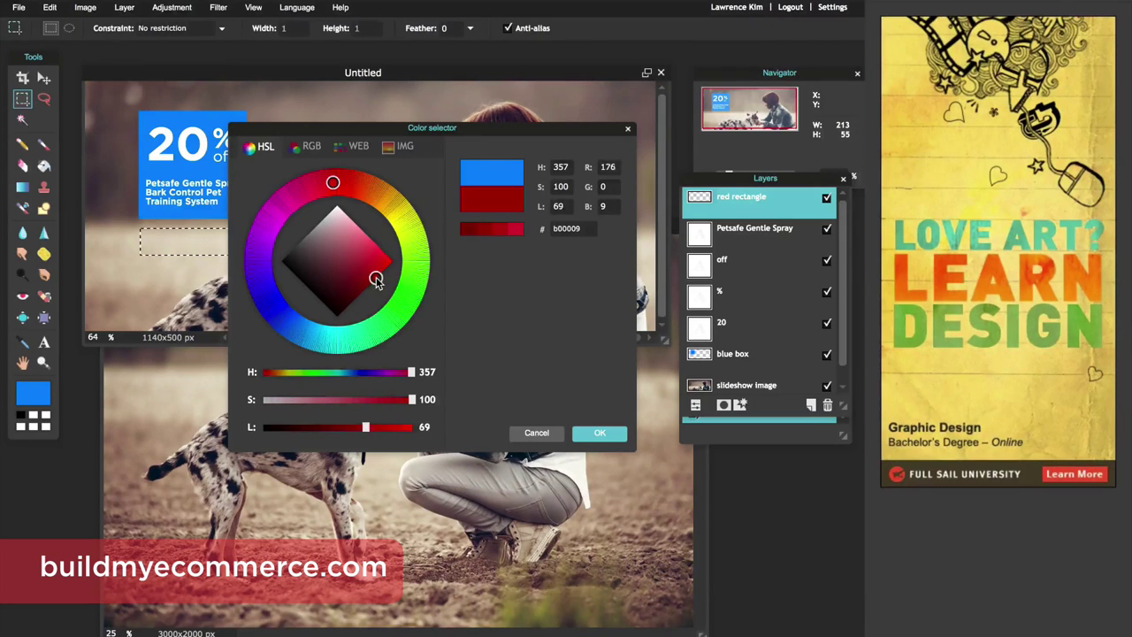
click(614, 437)
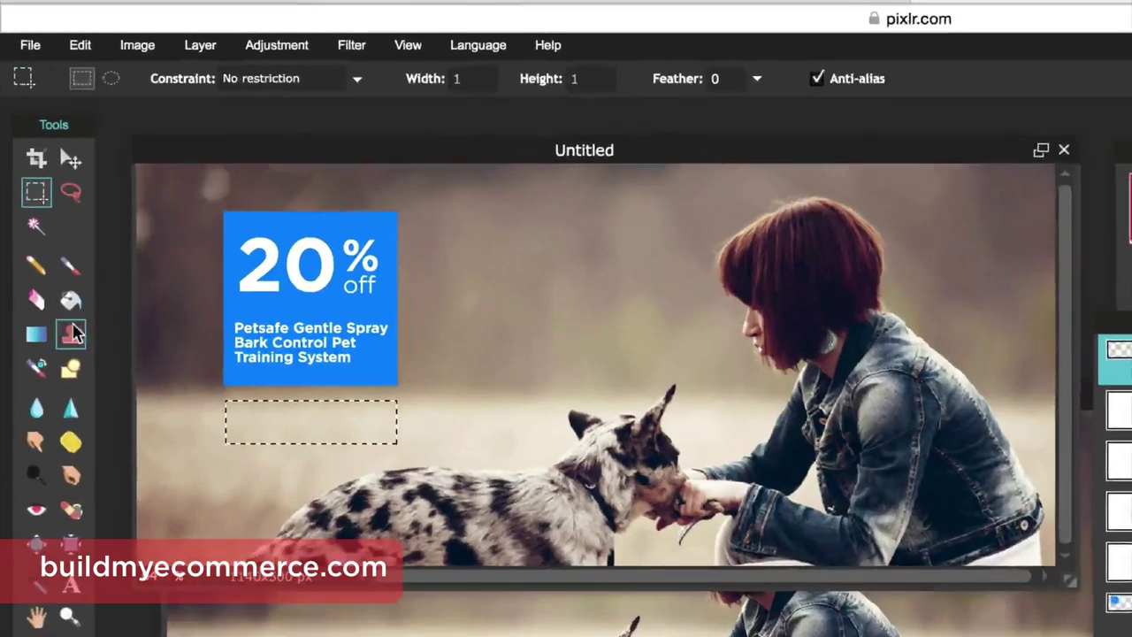
click(45, 167)
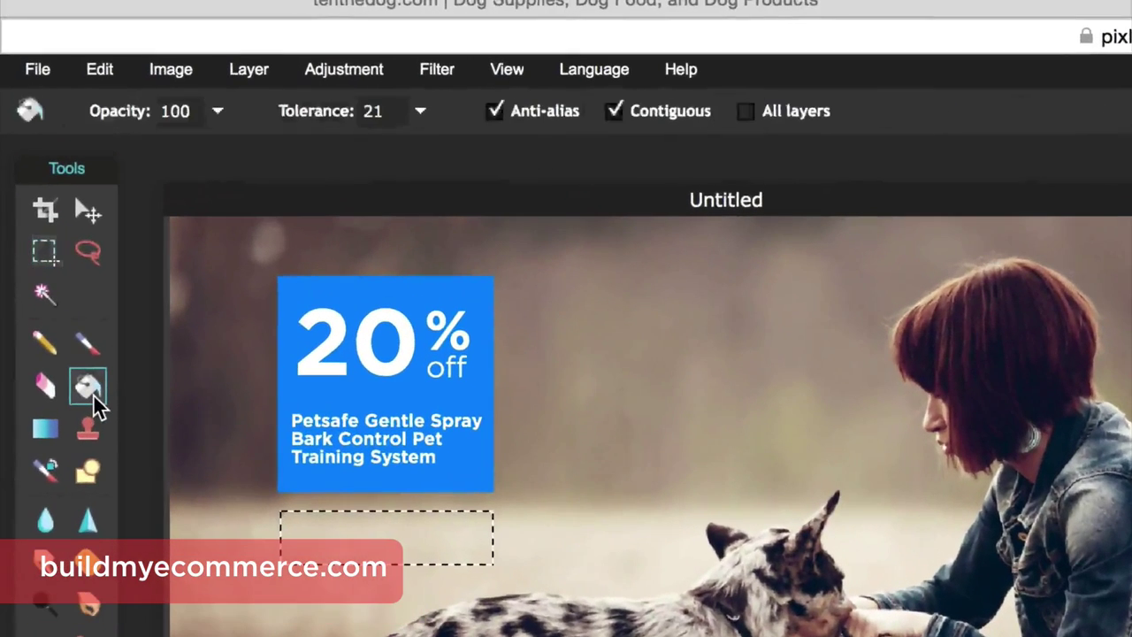
click(366, 528)
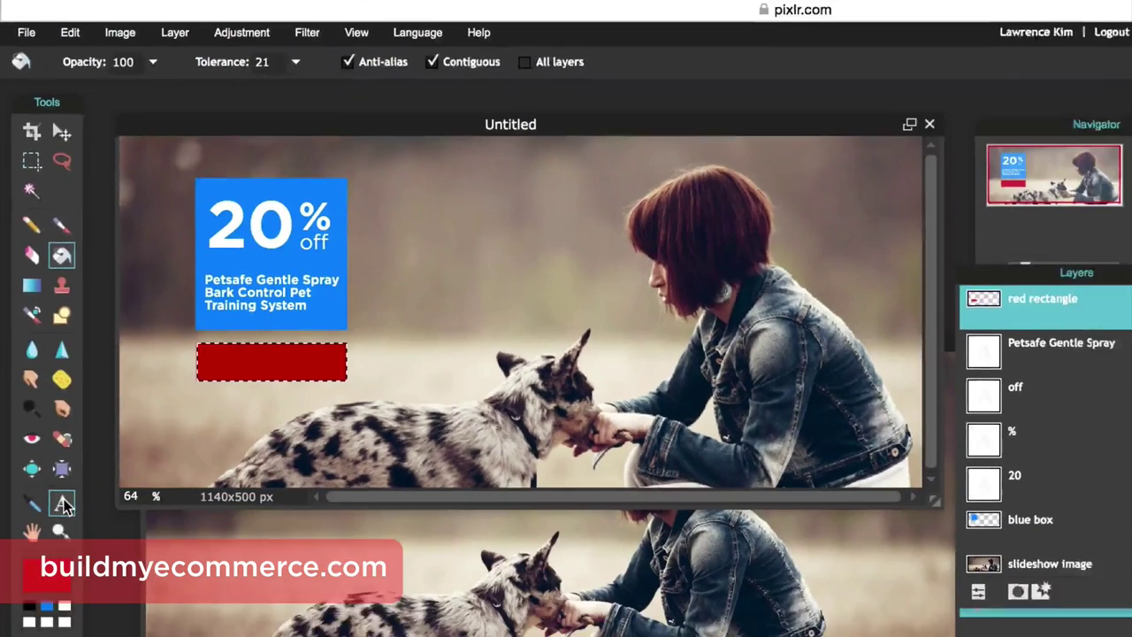
click(61, 503)
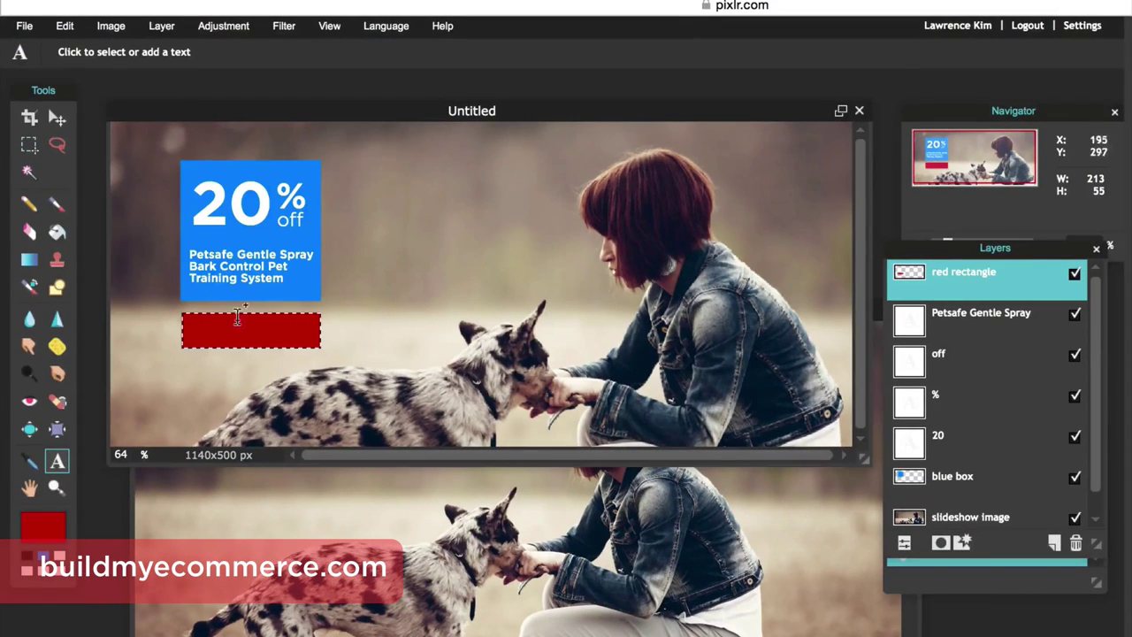
Type white 'SHOP NOW' text on the red box.
click(198, 334)
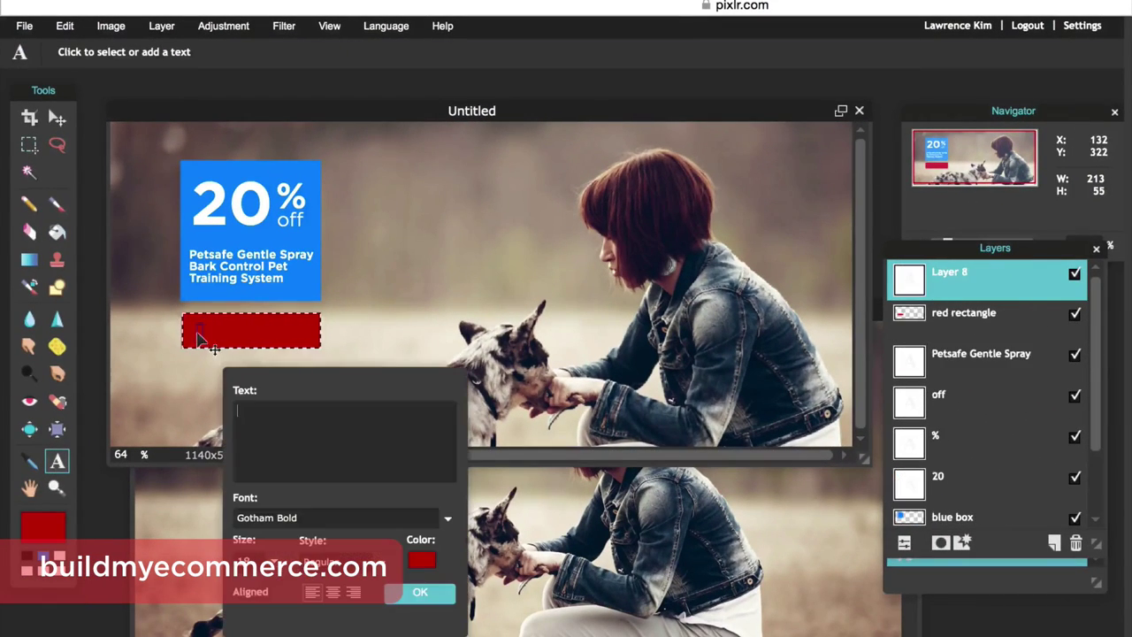
text(SHOP NO)
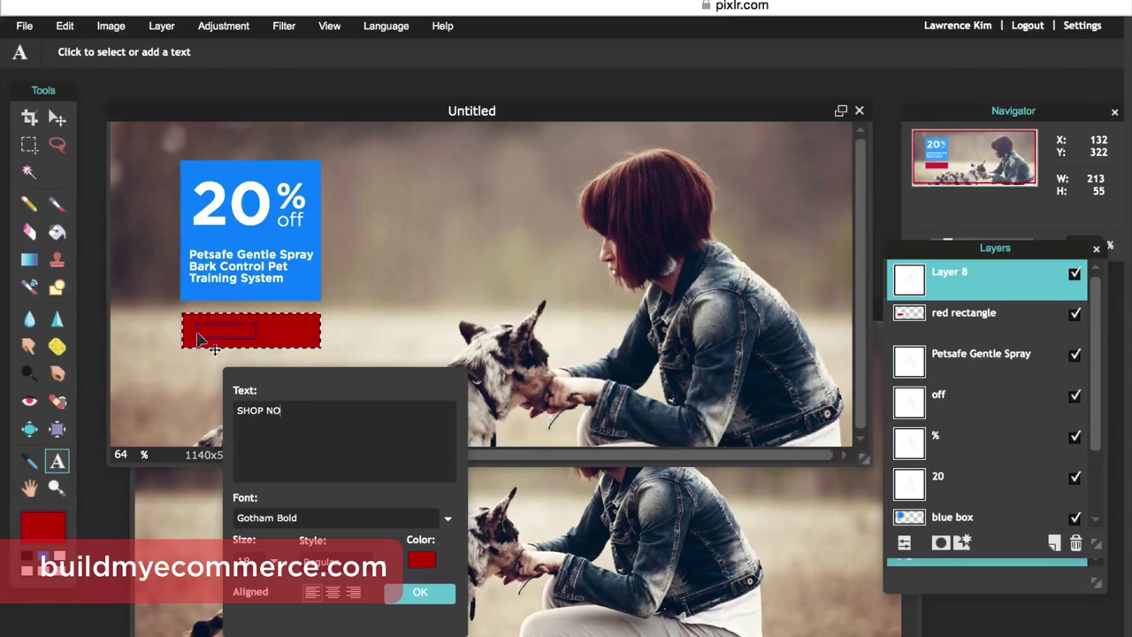
text(W)
click(421, 559)
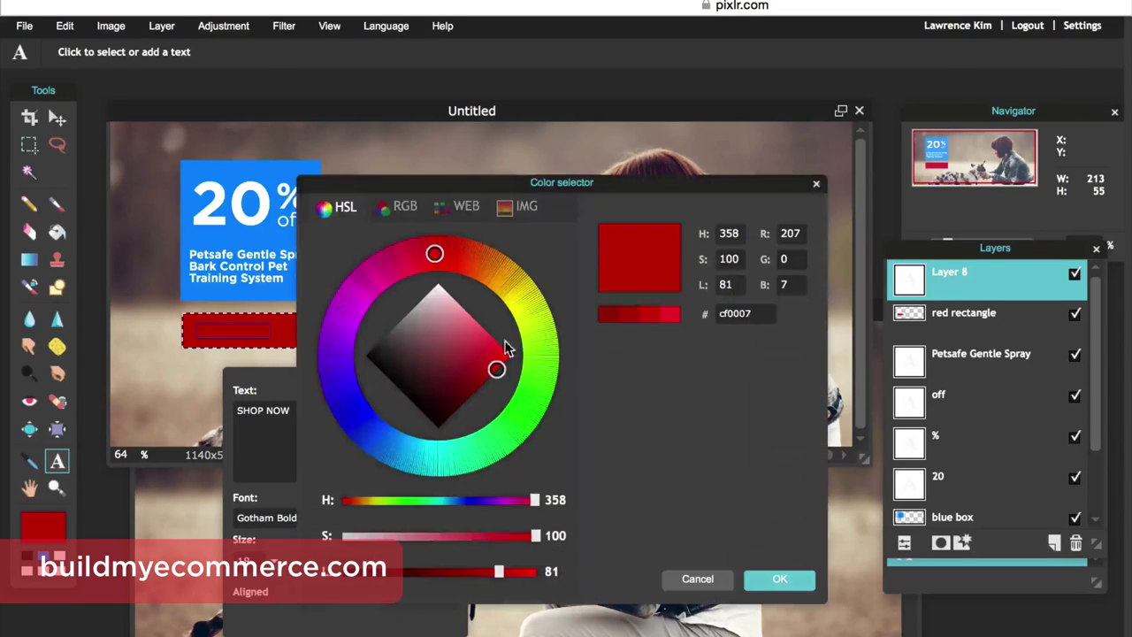
drag(506, 347, 421, 245)
click(776, 578)
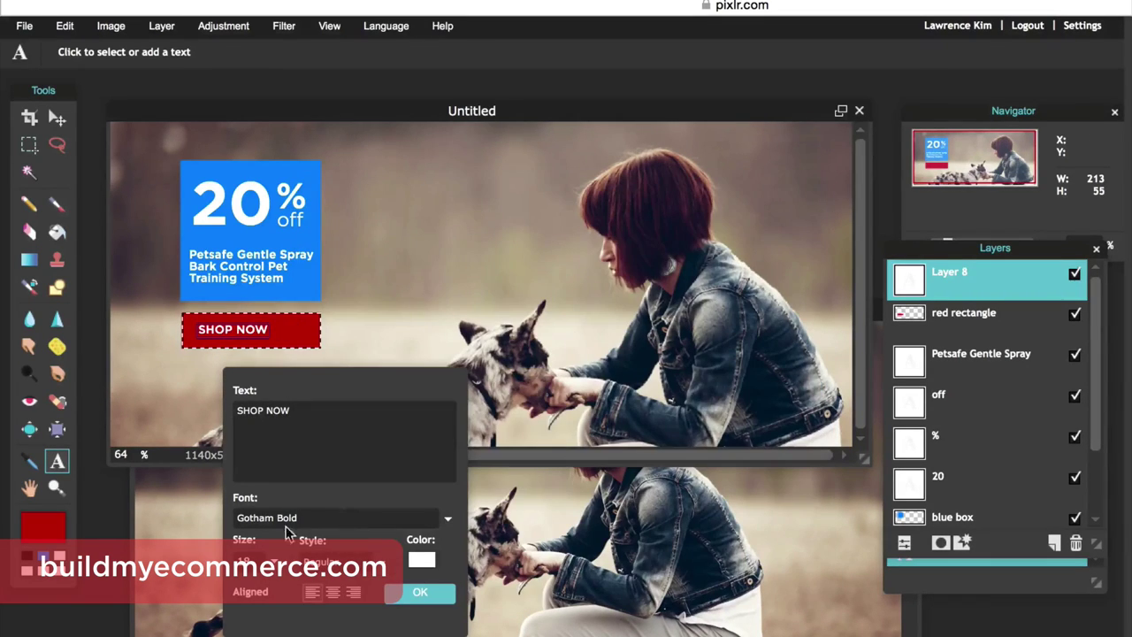
Reduce the SHOP NOW text size to fit the red rectangle and confirm it.
click(273, 563)
drag(202, 586, 202, 589)
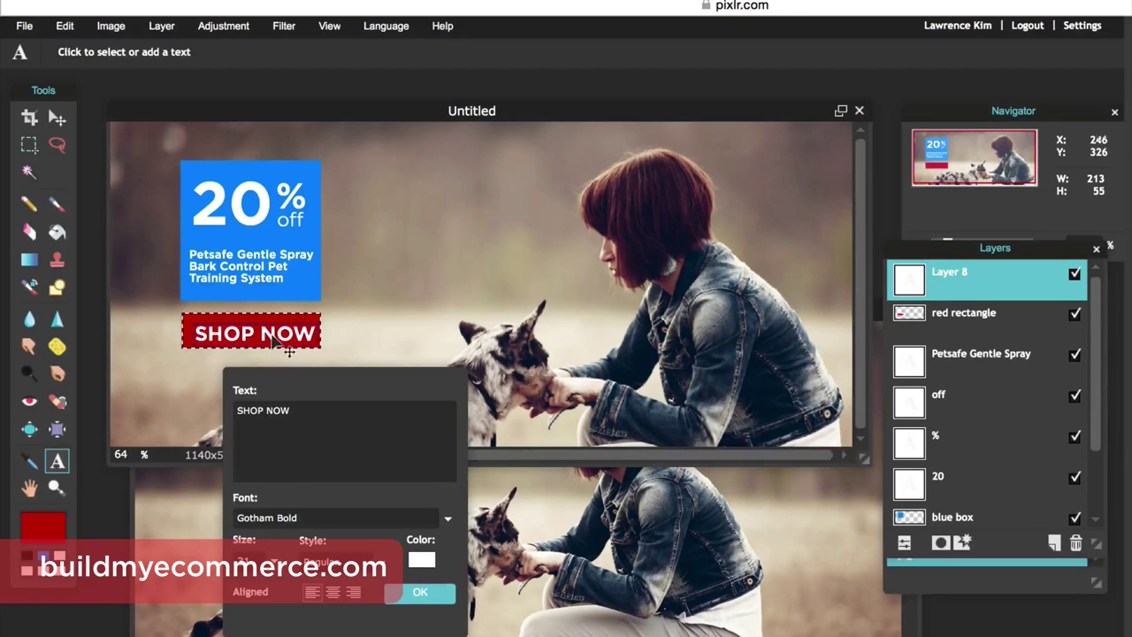
click(281, 571)
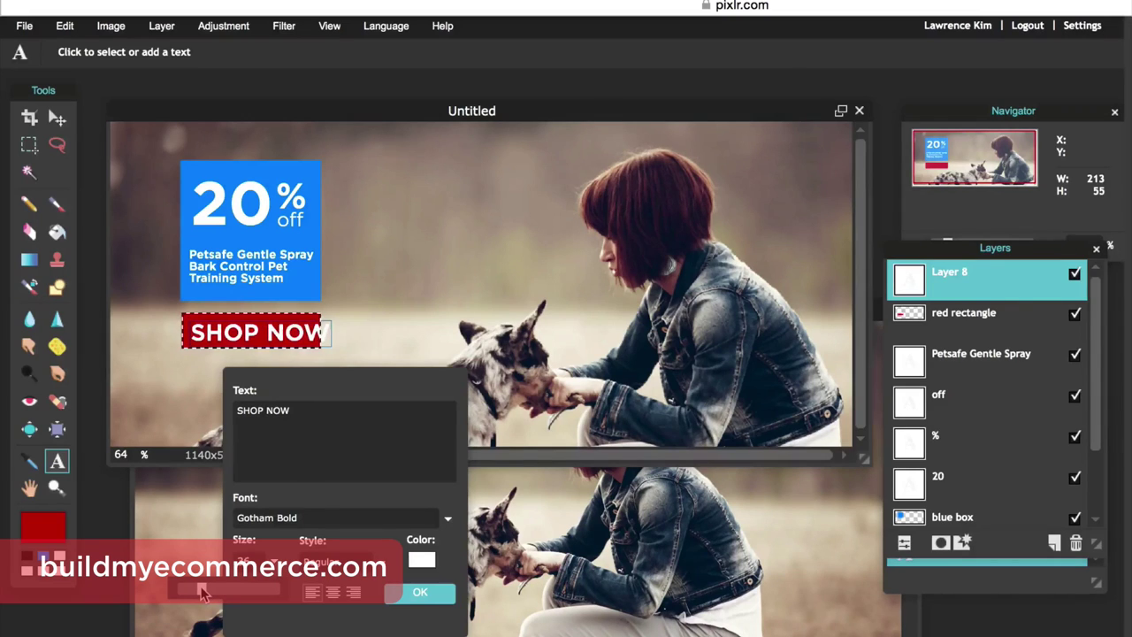
drag(200, 592, 198, 592)
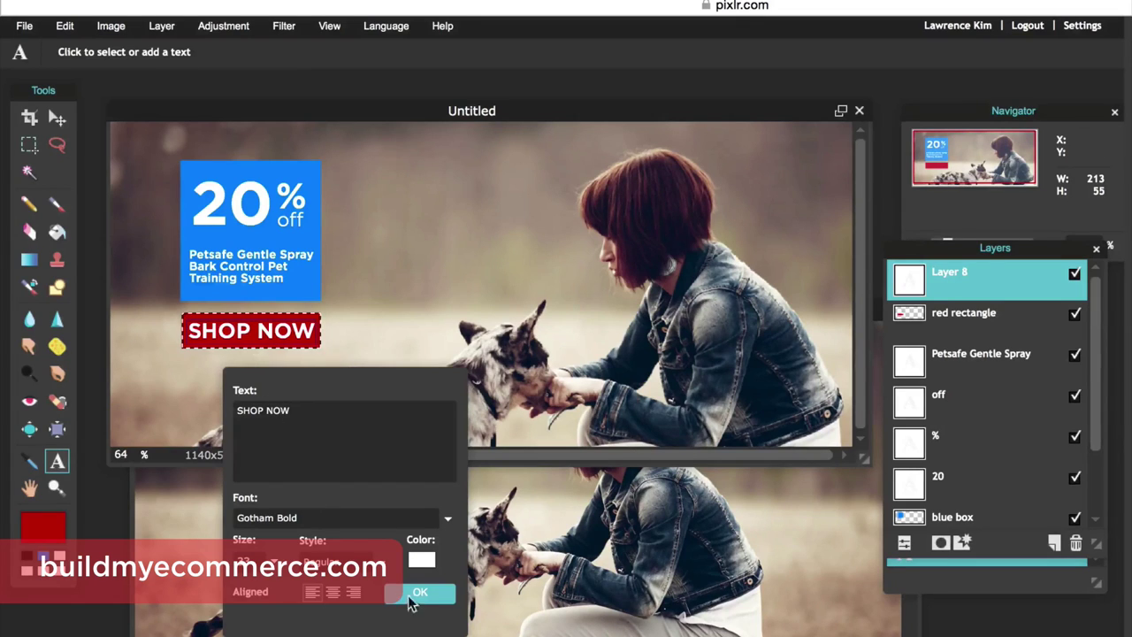
click(414, 599)
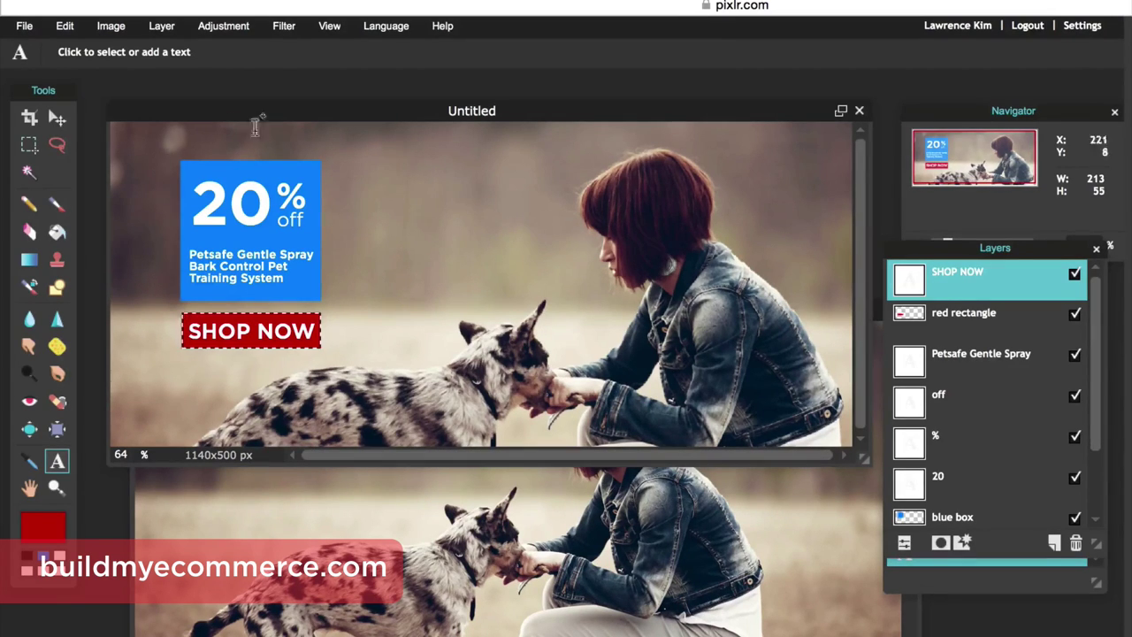
drag(869, 462, 885, 495)
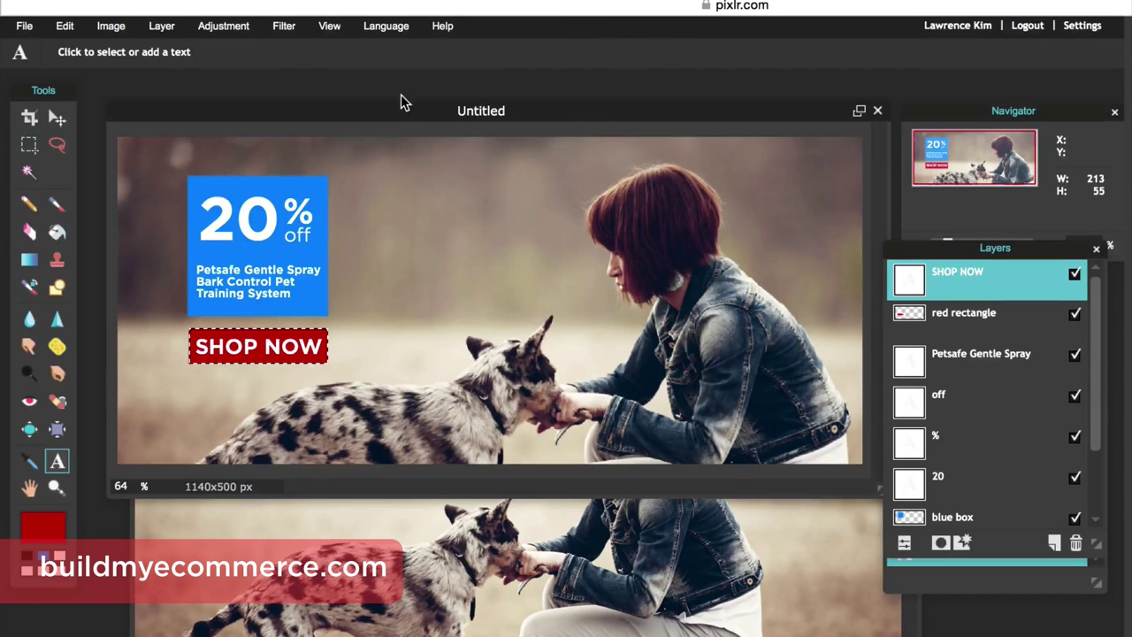
click(25, 25)
Save the banner to the Desktop as JPEG slideshow-image.jpg at quality 80.
click(40, 131)
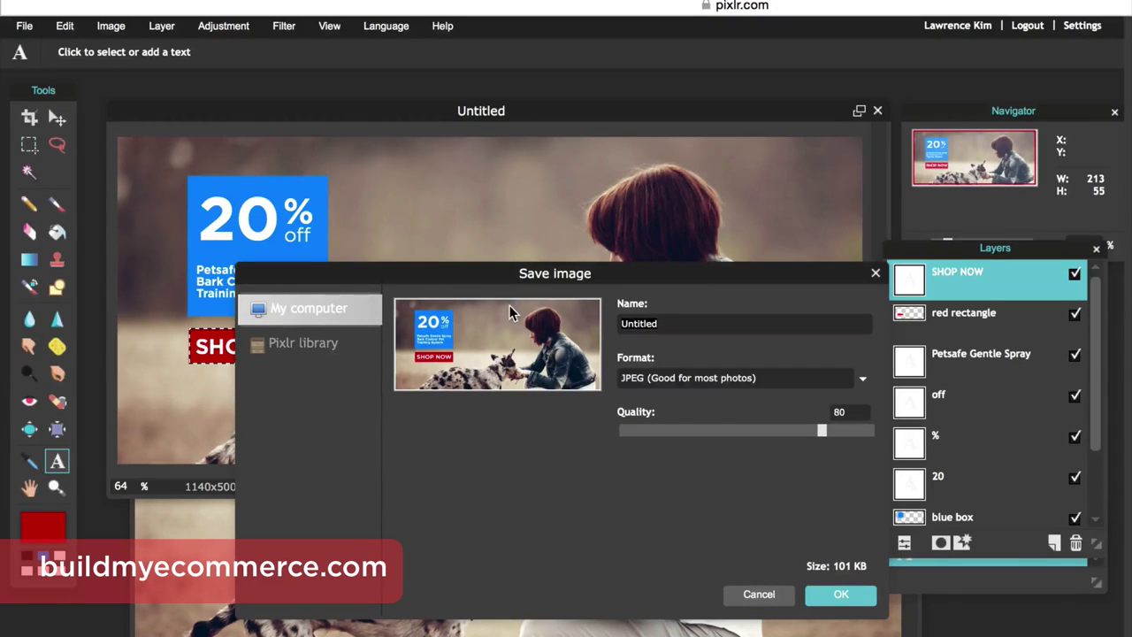
text(SLIDESHOW)
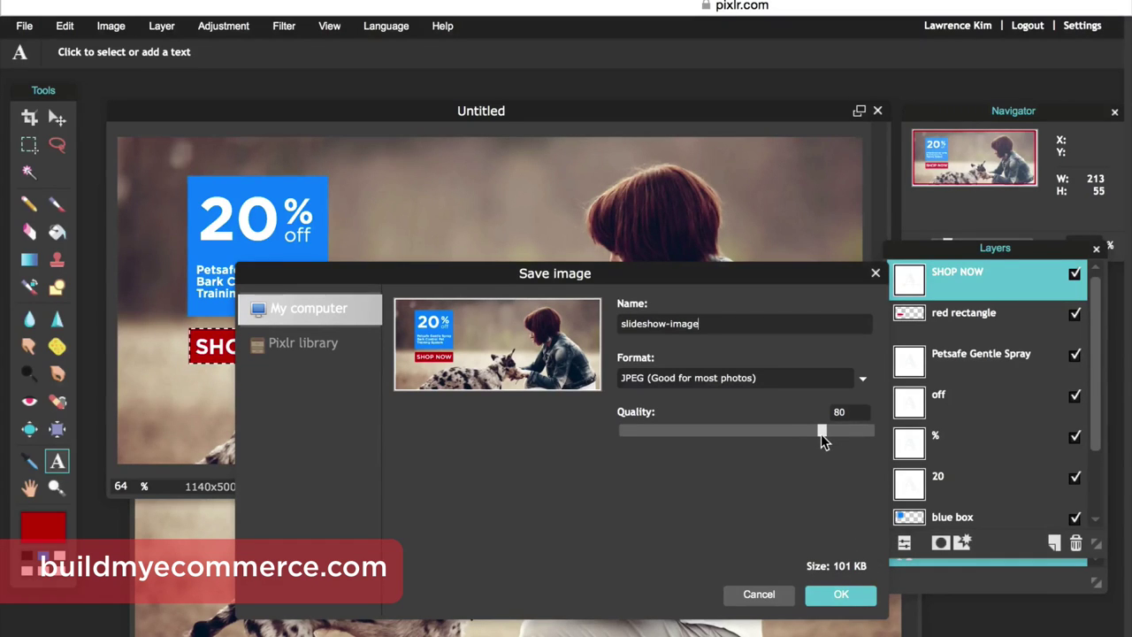
drag(821, 430, 875, 432)
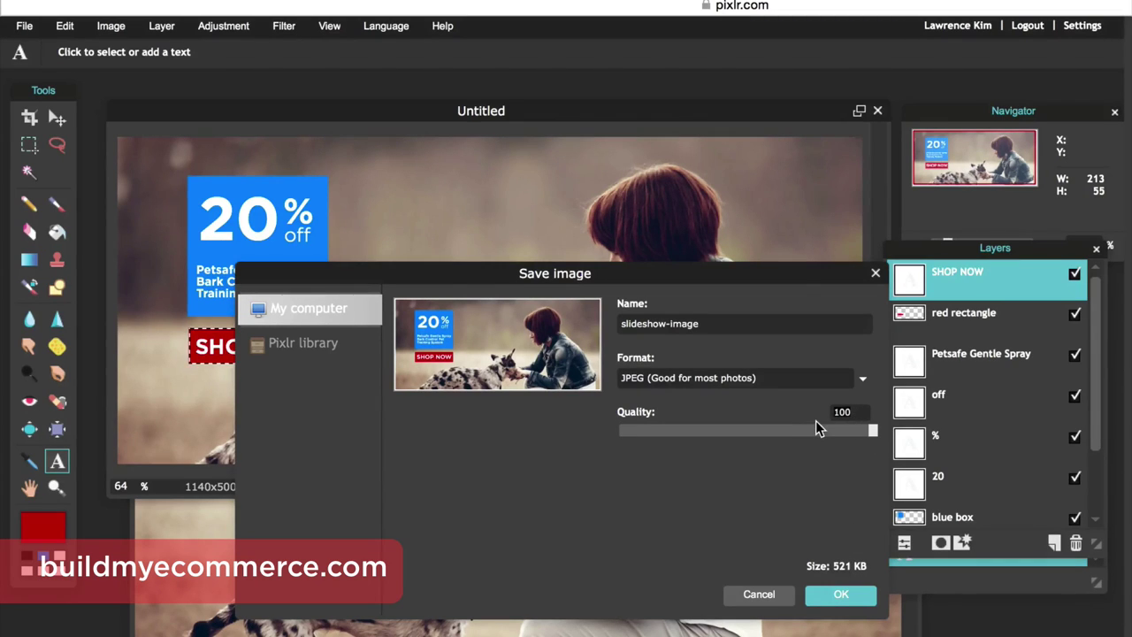
text(80)
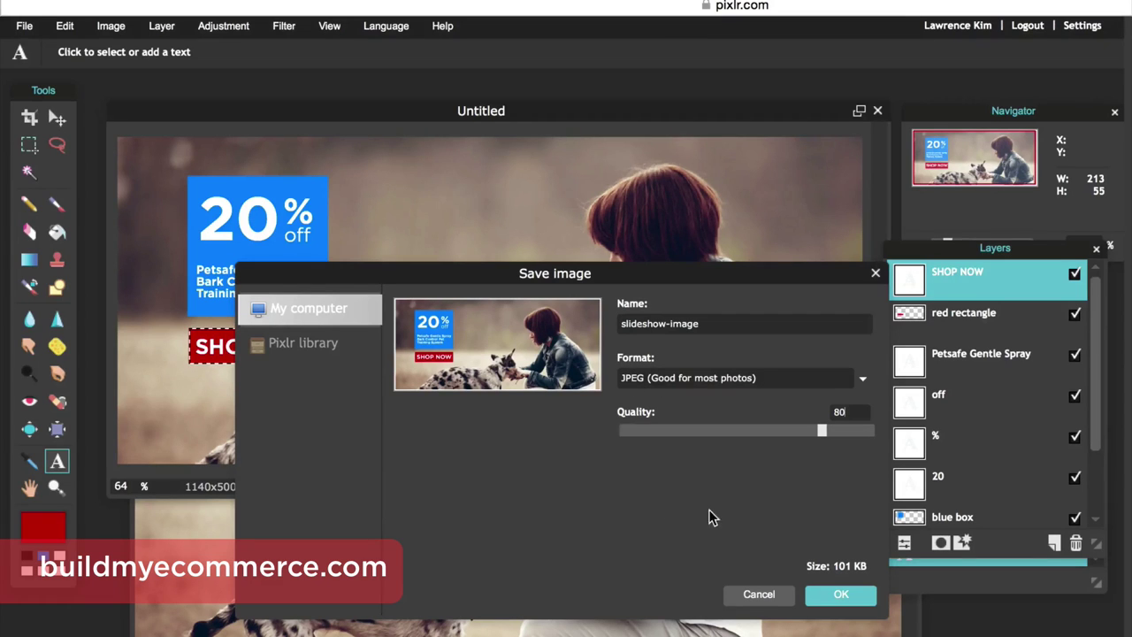
click(844, 597)
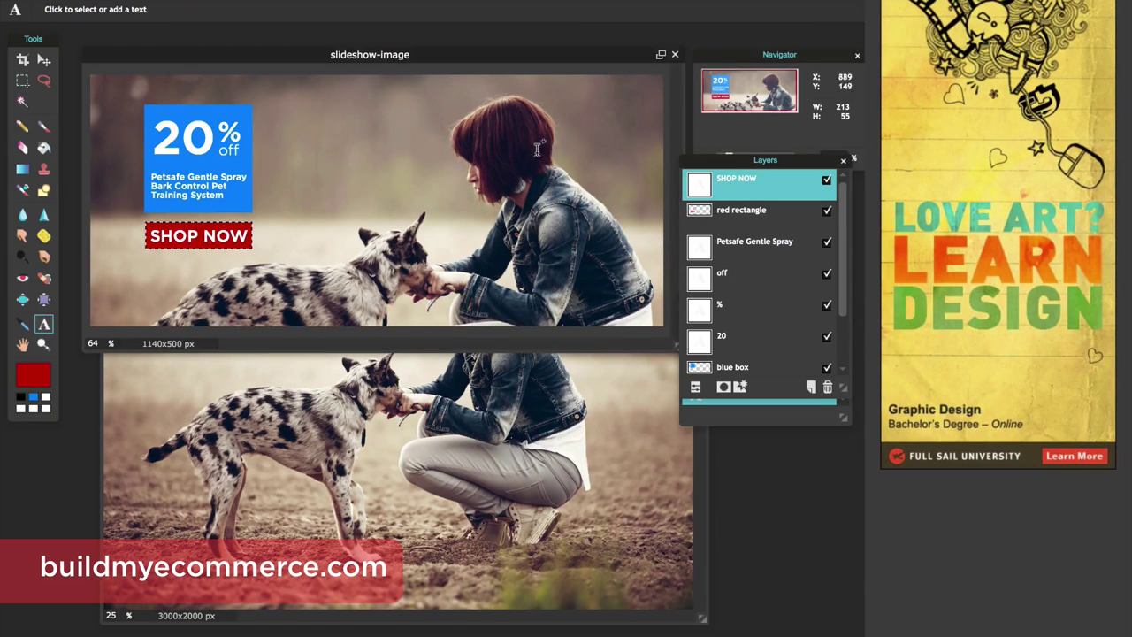
drag(843, 219, 849, 197)
Reopen the save settings and set the format to PXD (Layered Pixlr image).
click(13, 7)
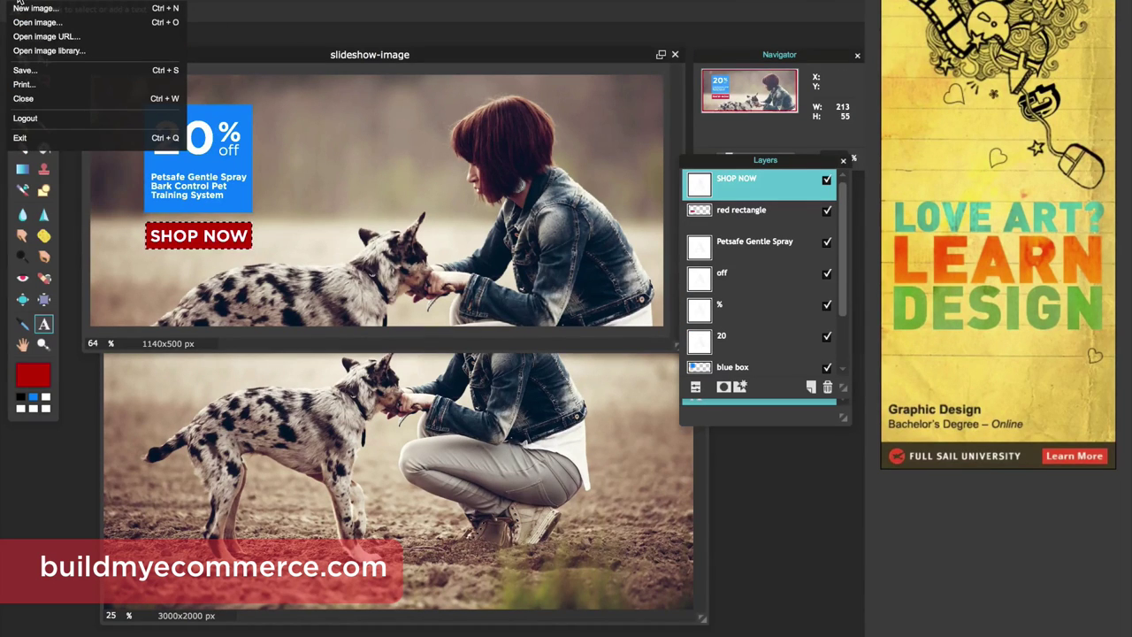
click(26, 71)
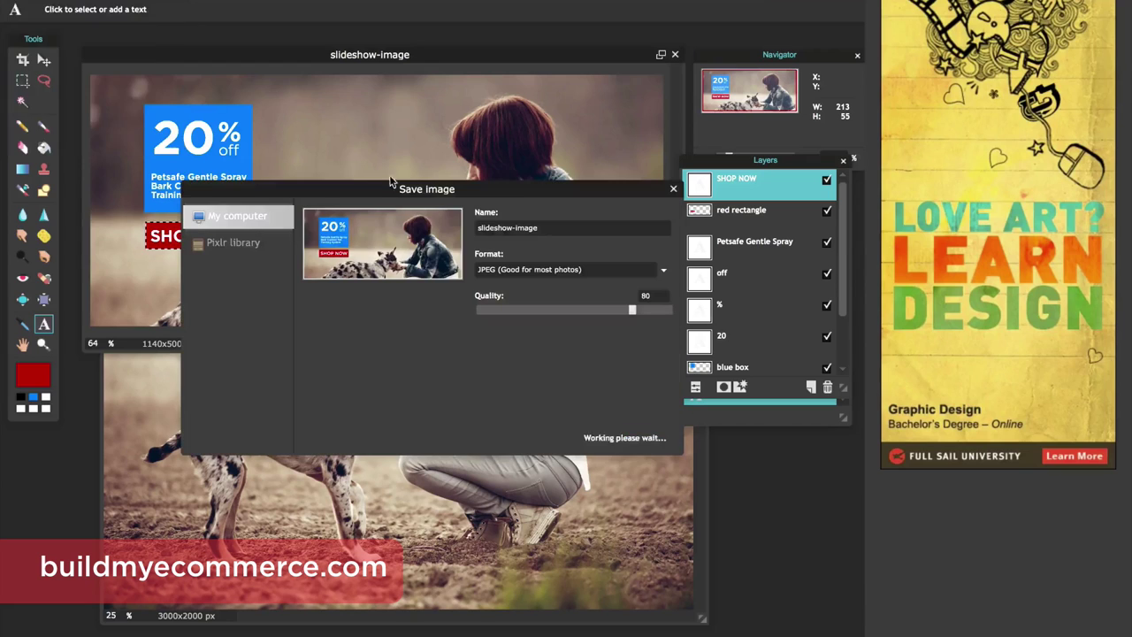
click(664, 270)
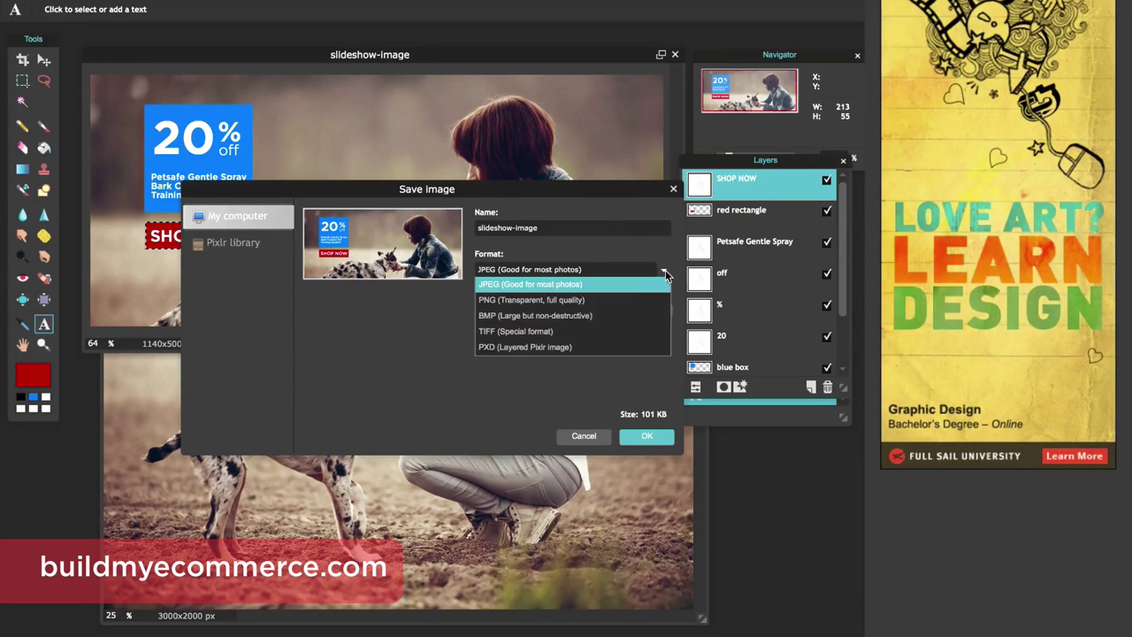
click(531, 348)
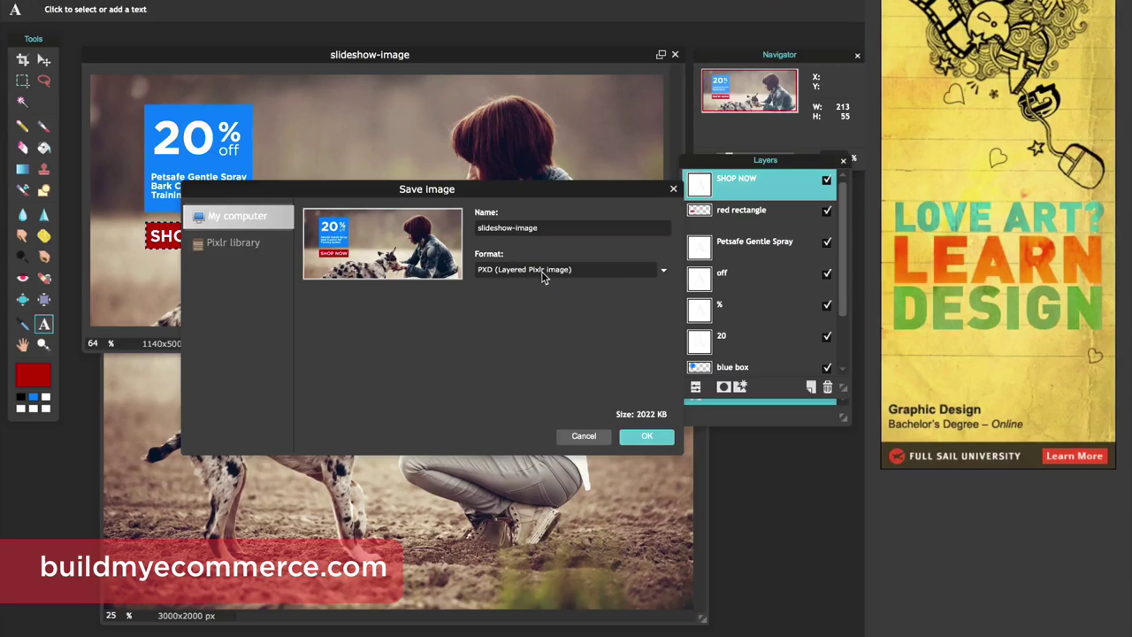
click(664, 270)
click(637, 285)
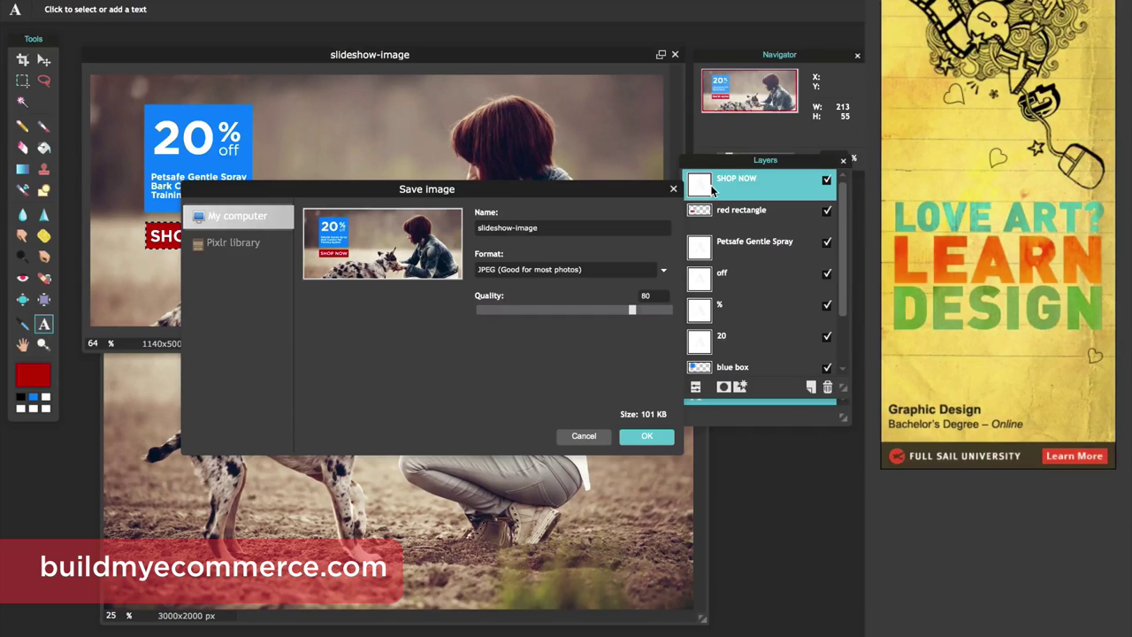
click(664, 270)
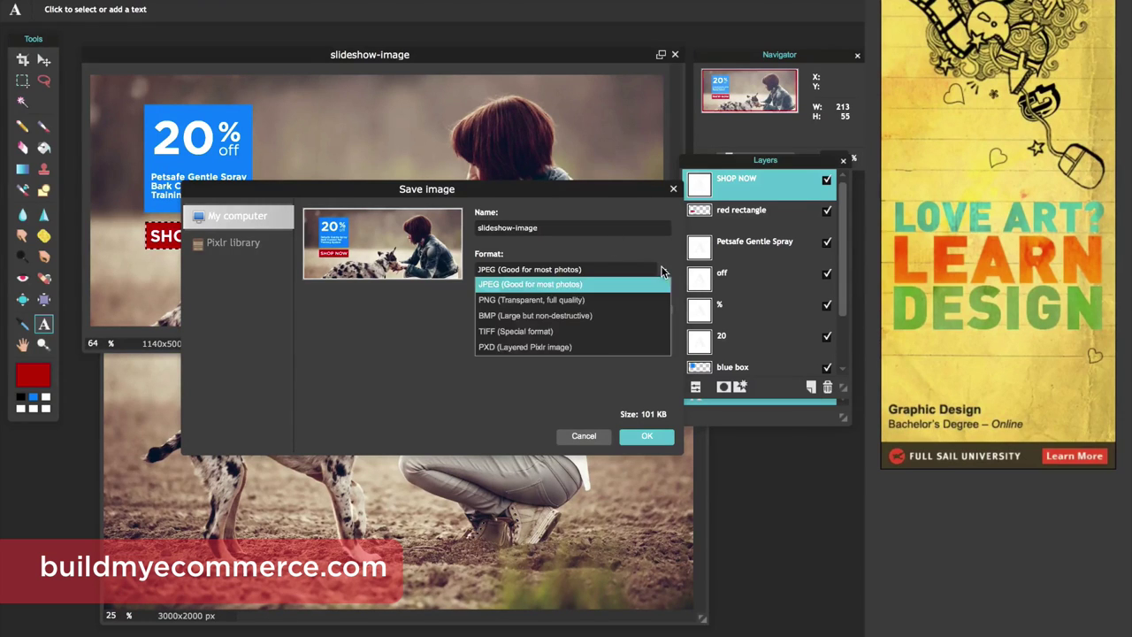
click(600, 348)
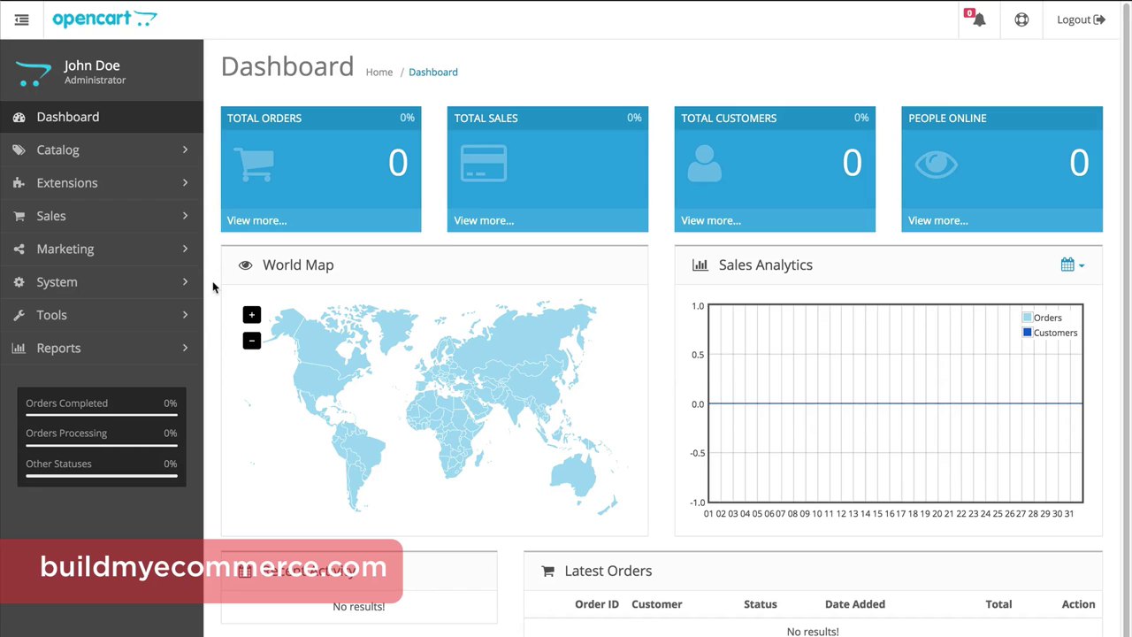
Create a new banner under System > Design > Banners named 'Slideshow Banner'.
click(180, 289)
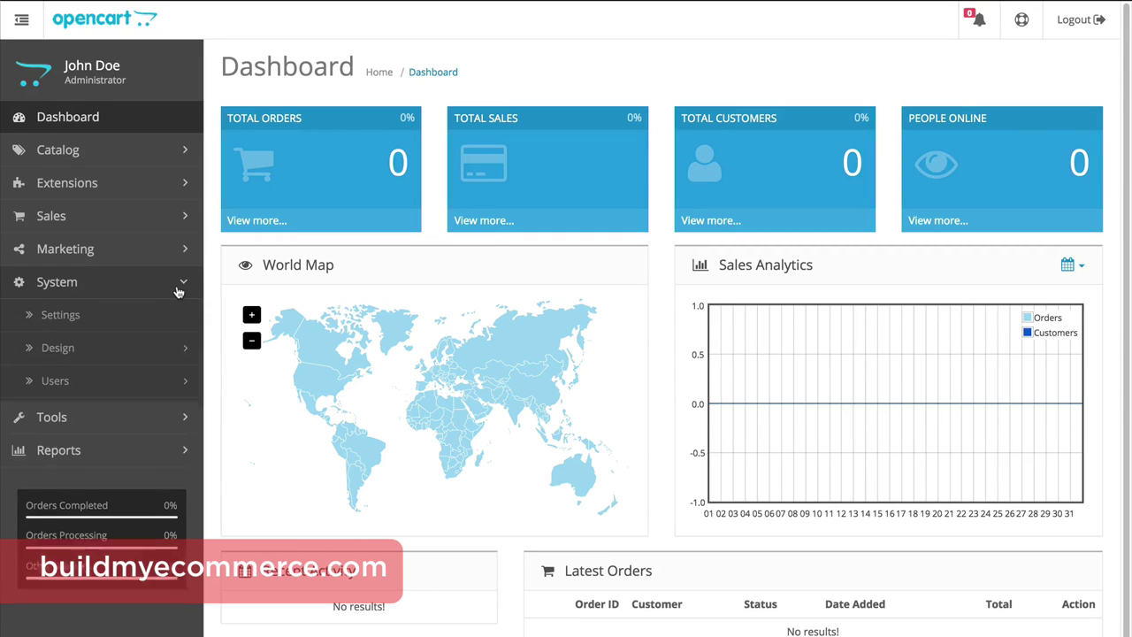
click(170, 356)
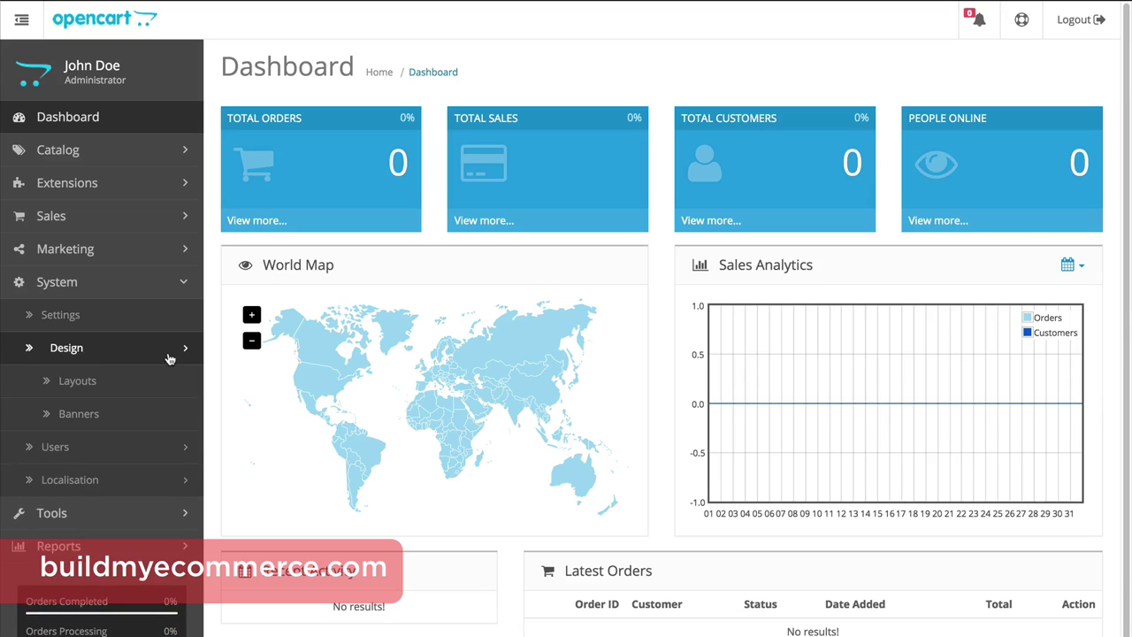
click(162, 419)
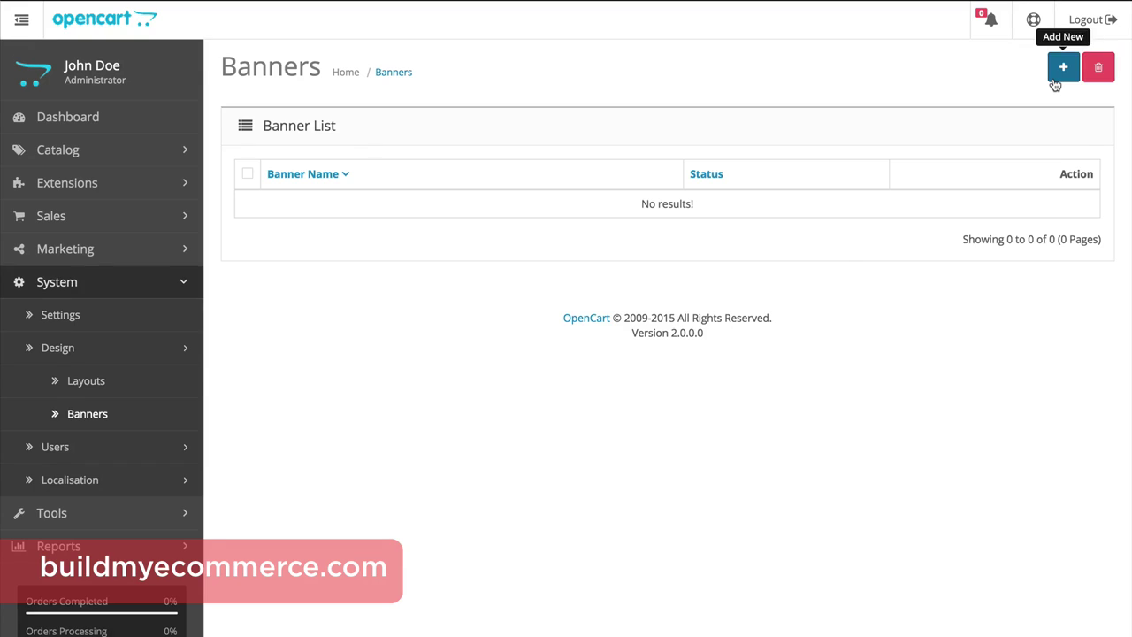
click(1062, 67)
click(619, 173)
text(S)
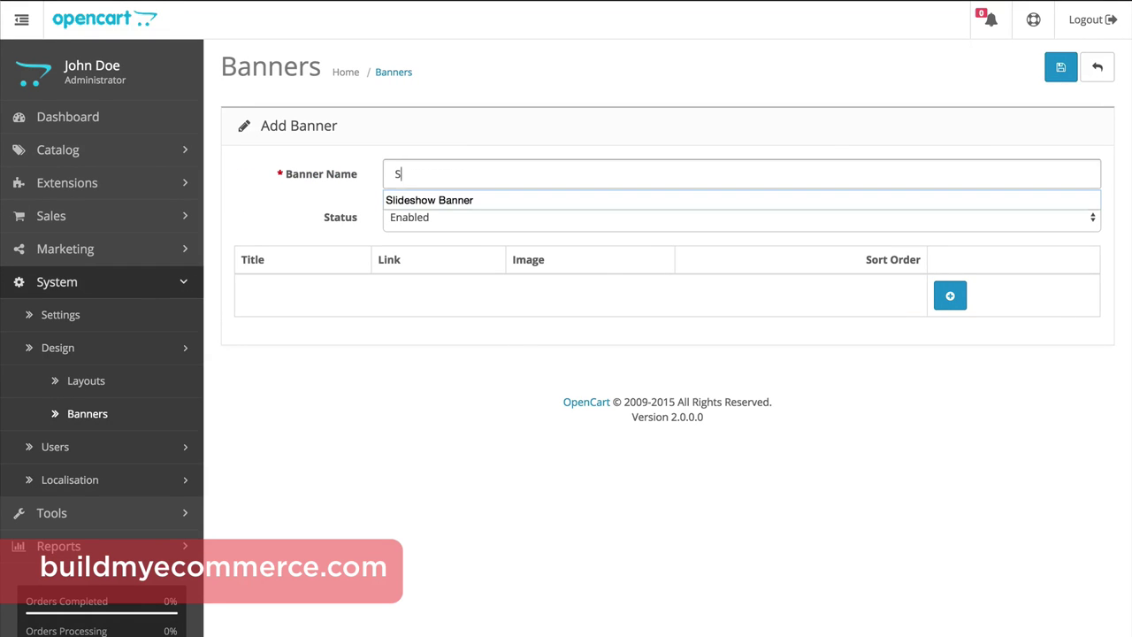
text(lideshow Banner)
key(Tab)
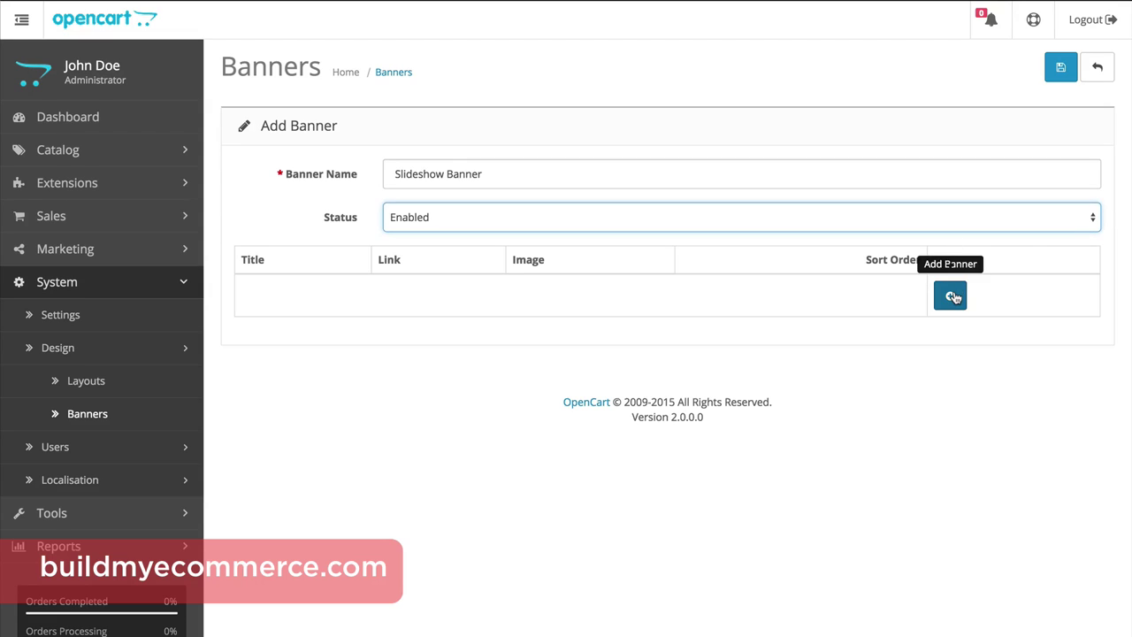
Add a slide row using slideshow-image.jpg as its image.
click(951, 296)
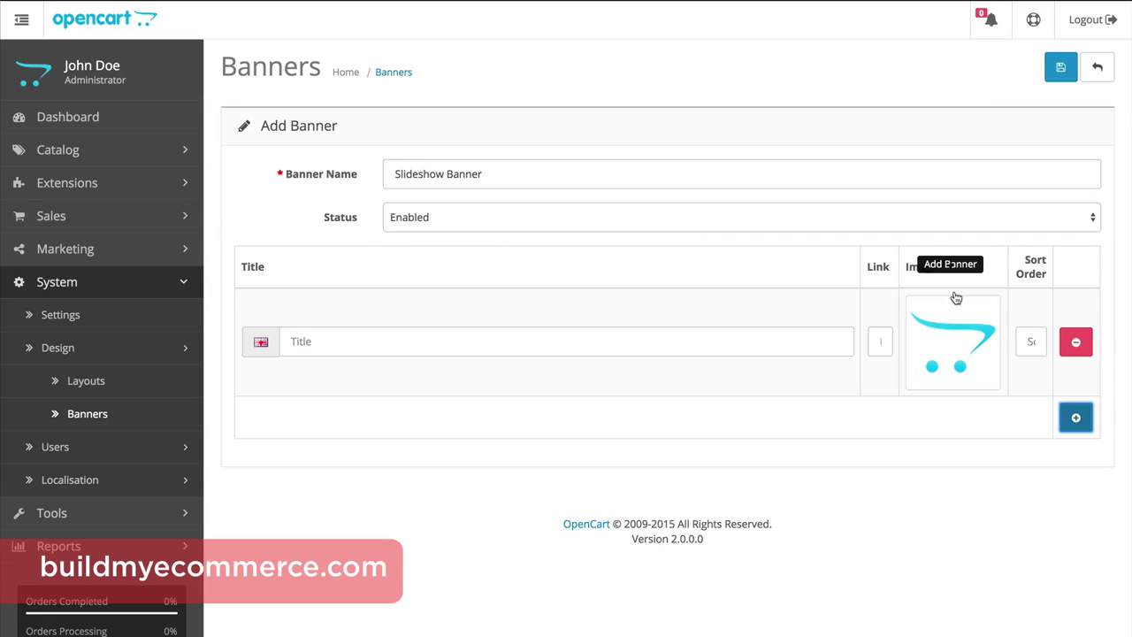
click(956, 355)
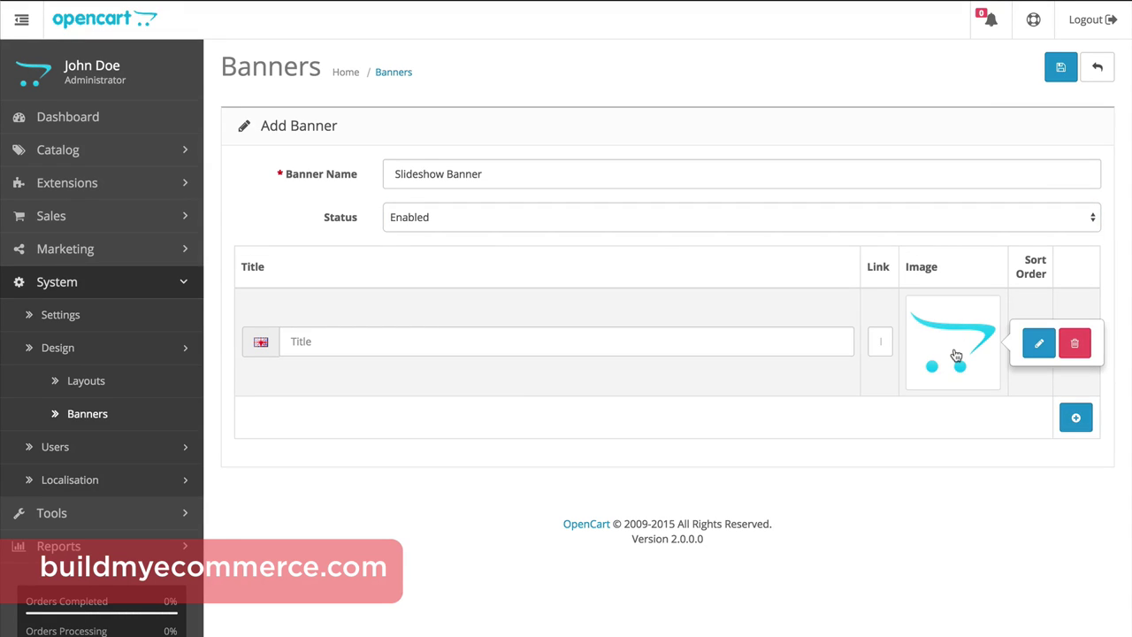
click(1036, 344)
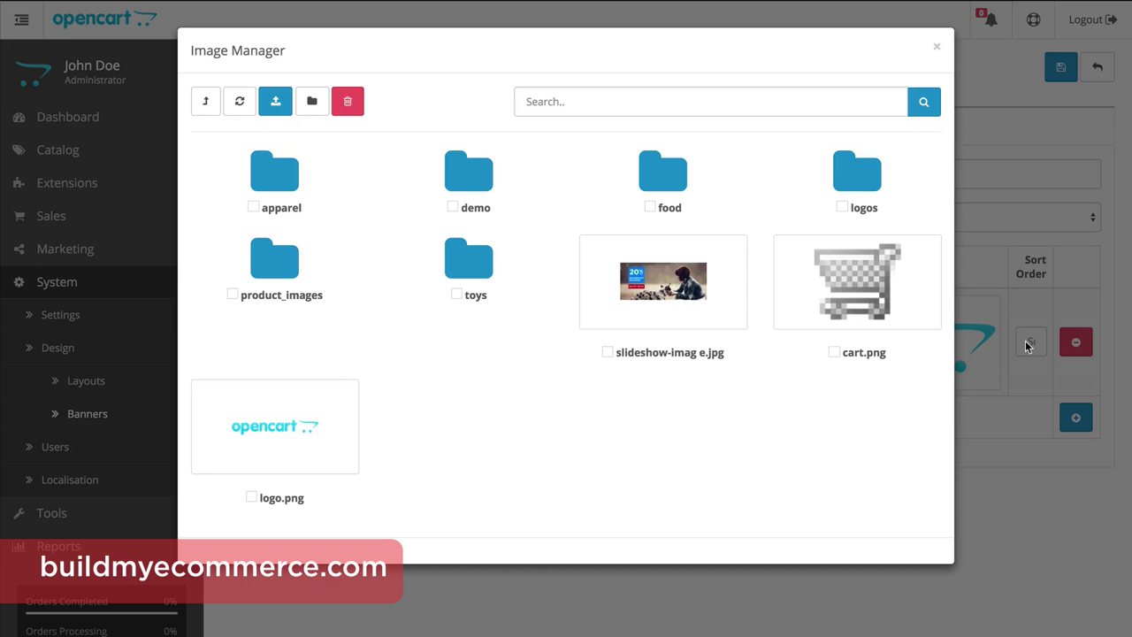
click(716, 322)
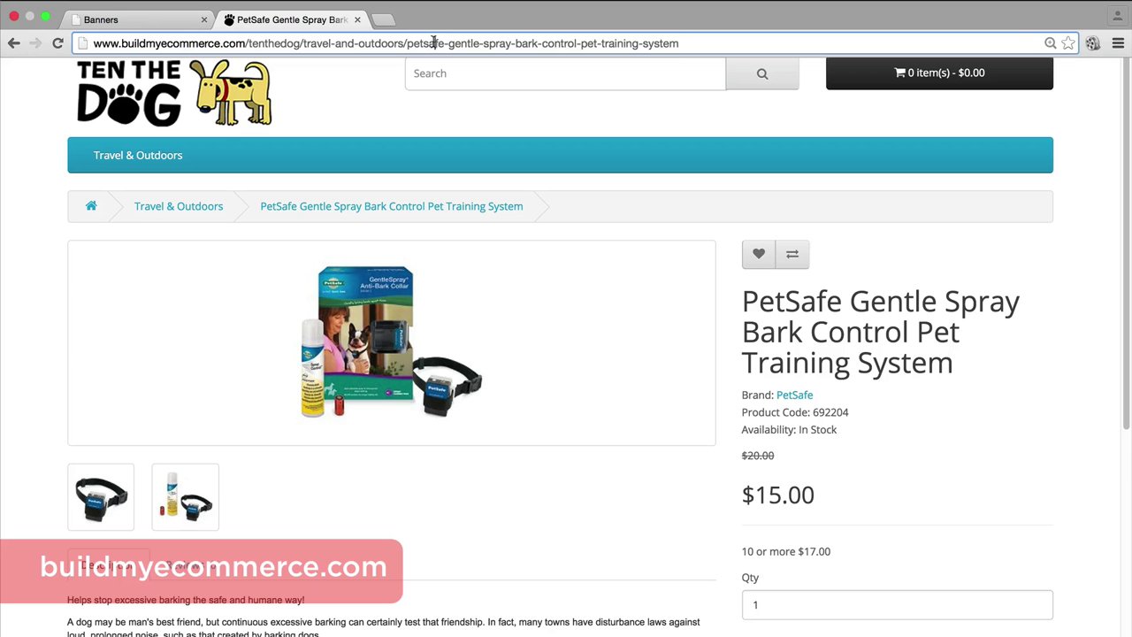
Copy the PetSafe product link, title the slide 'Pet Training System', and save the banner.
click(433, 43)
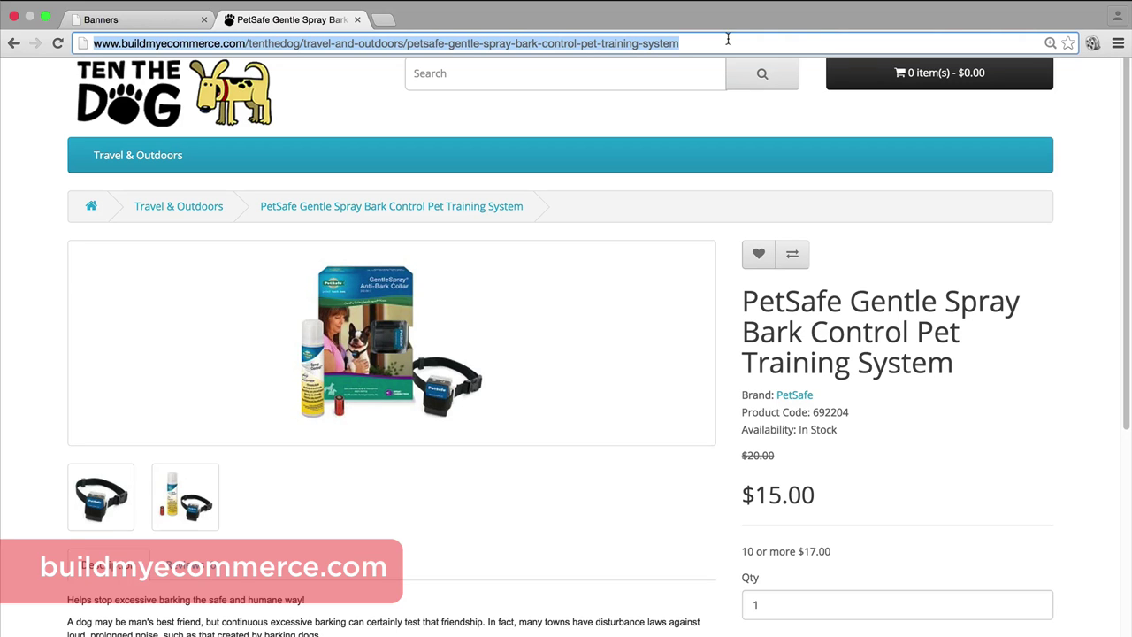
click(168, 23)
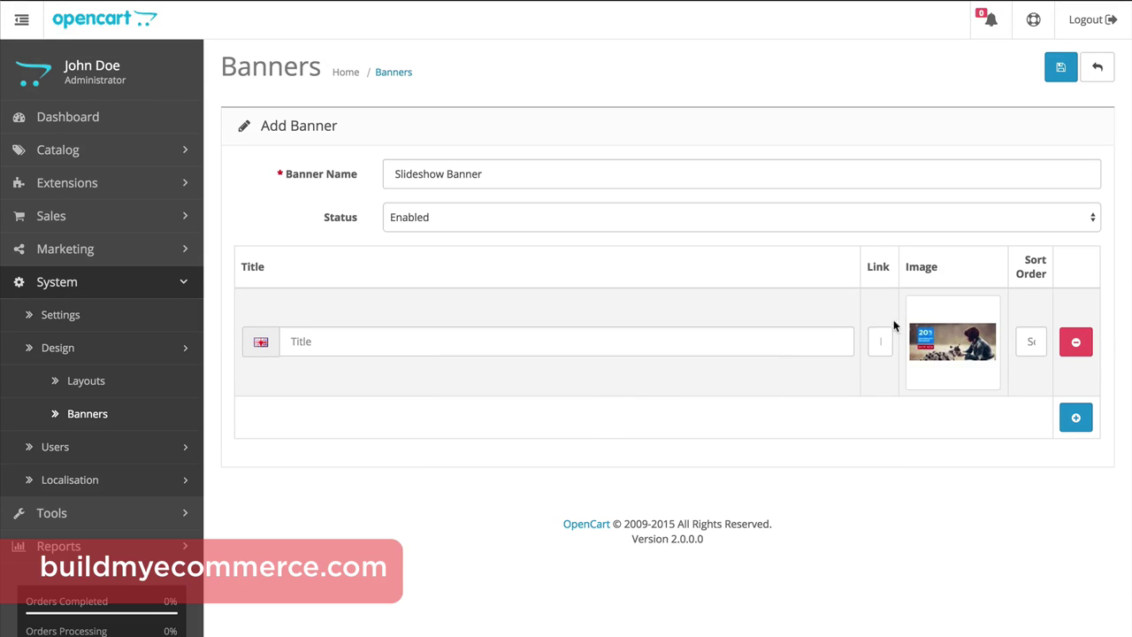
click(879, 343)
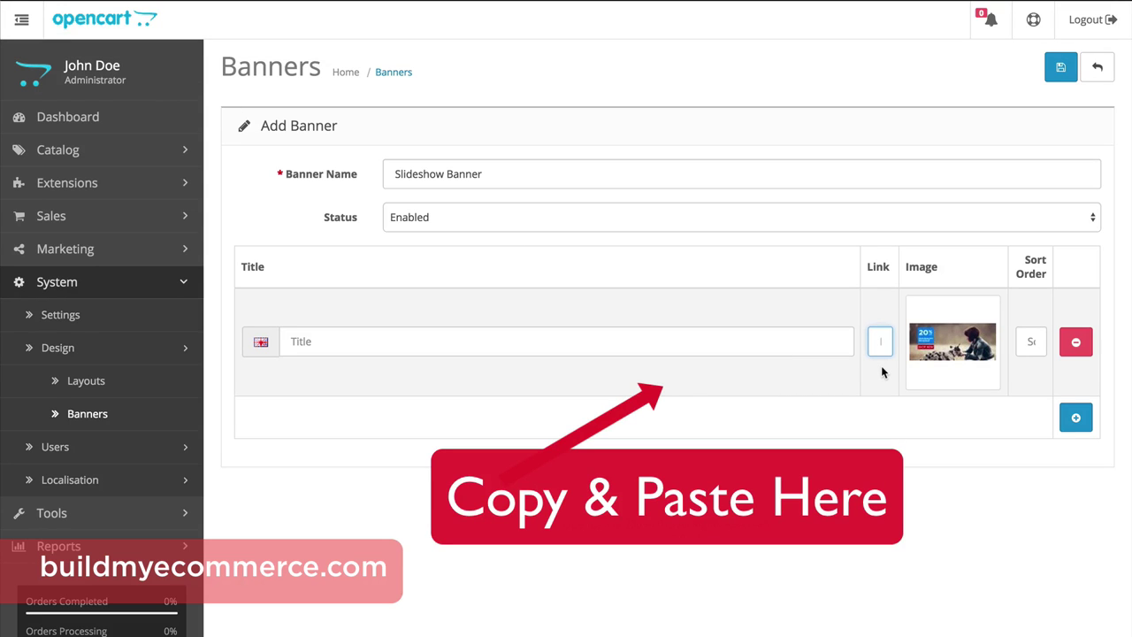
key(shift+Tab)
text(Pet Trai)
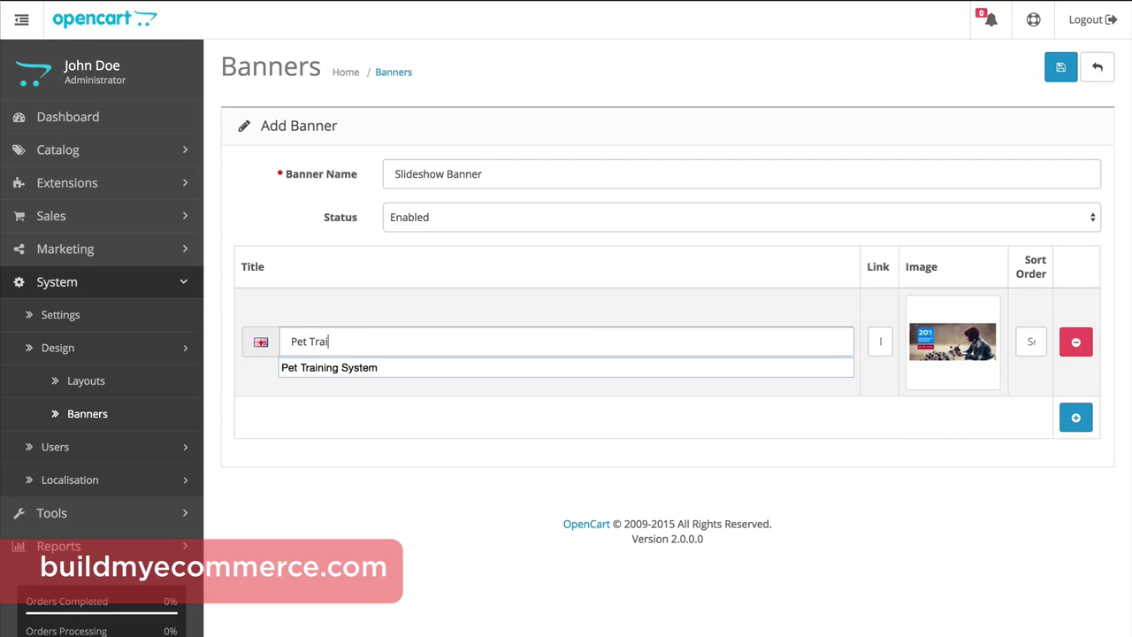
text(ning System)
key(Tab)
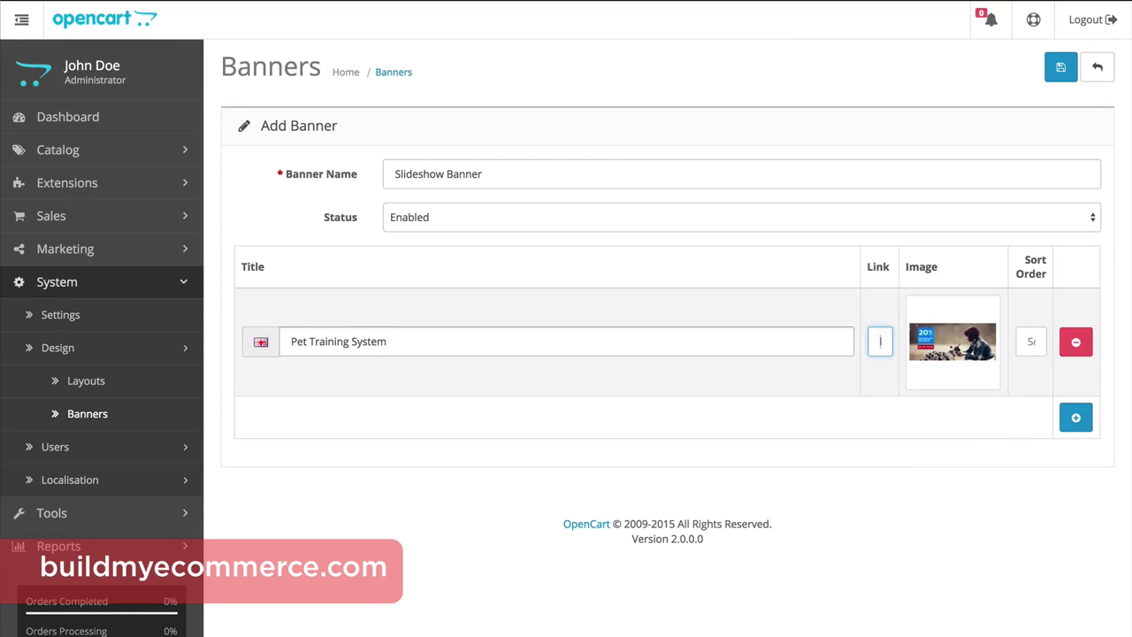
click(1053, 84)
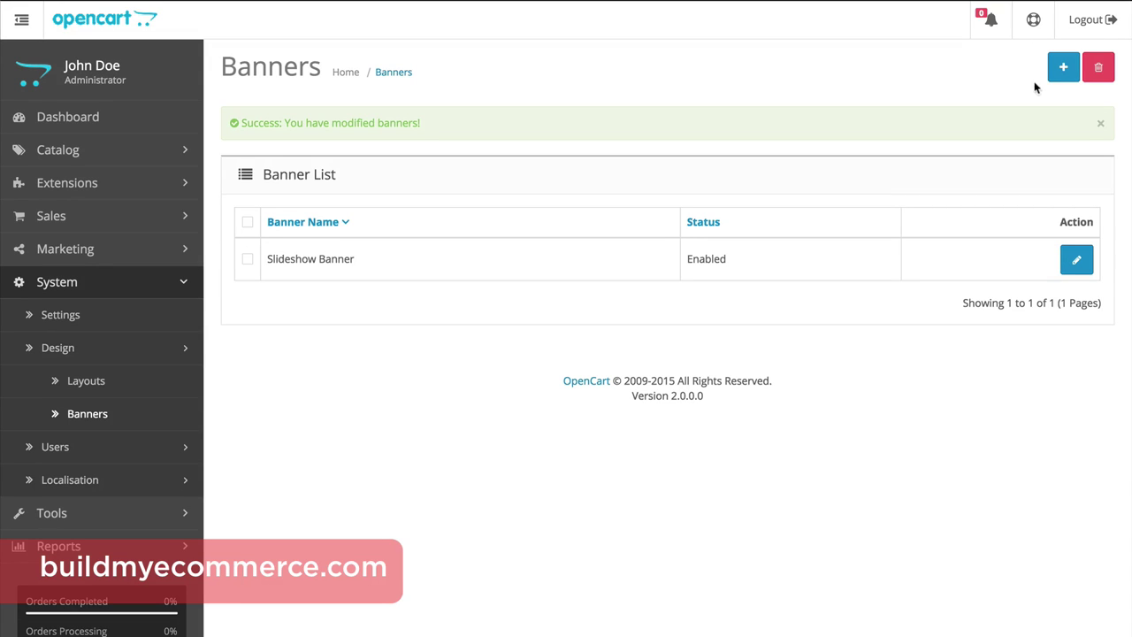
Add a Slideshow module entry that uses the Slideshow Banner.
click(147, 283)
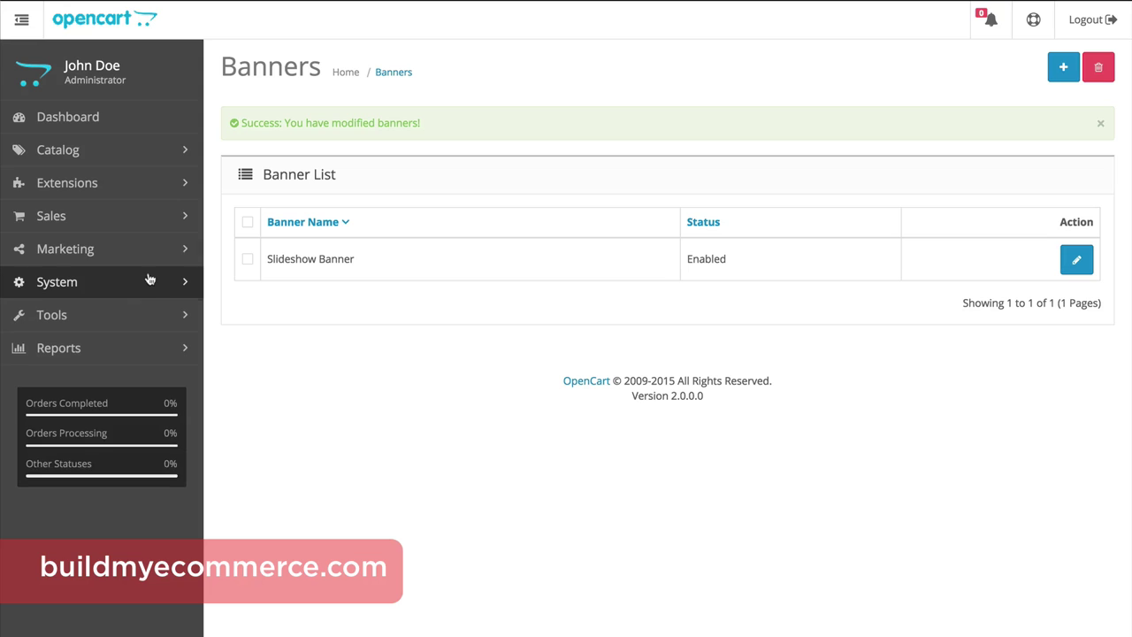
click(179, 189)
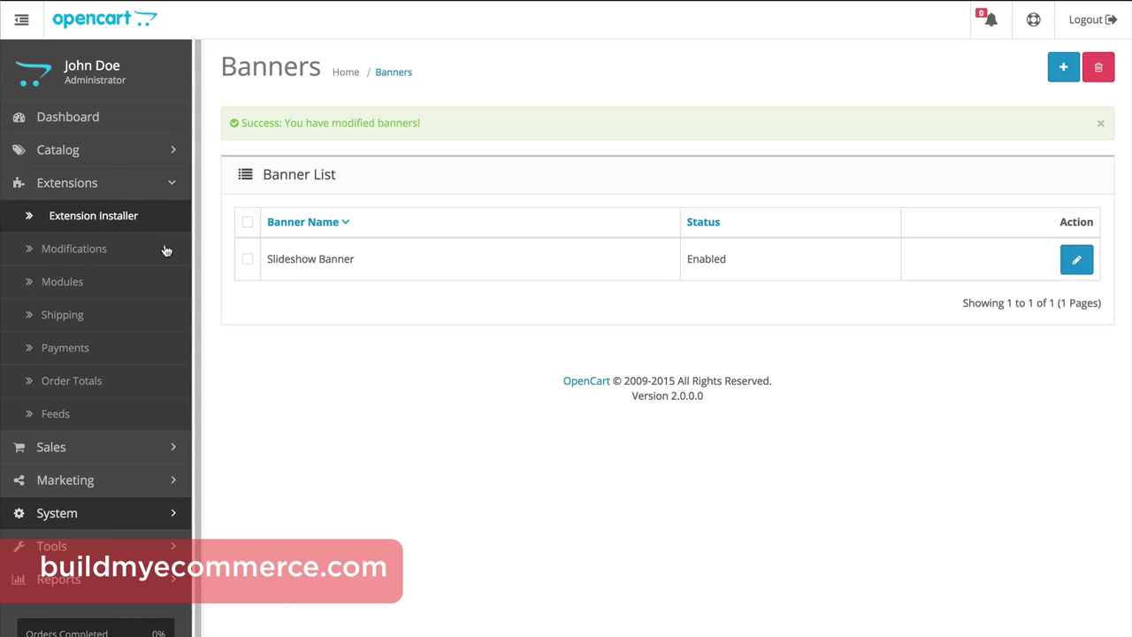
click(157, 281)
scroll(289, 351, down, 5)
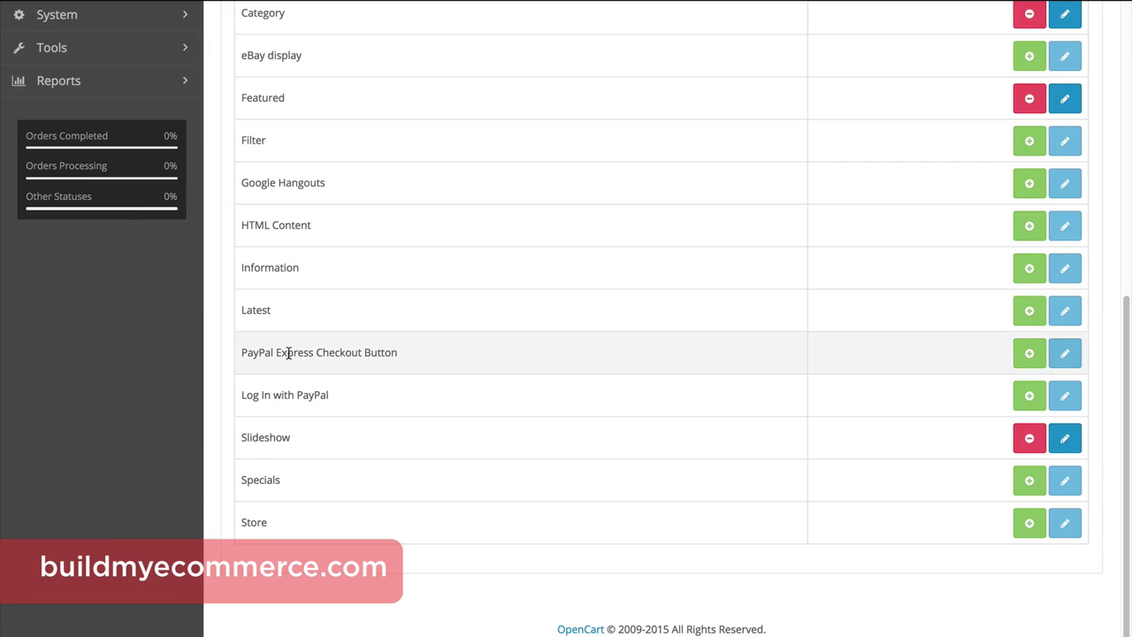
click(1067, 437)
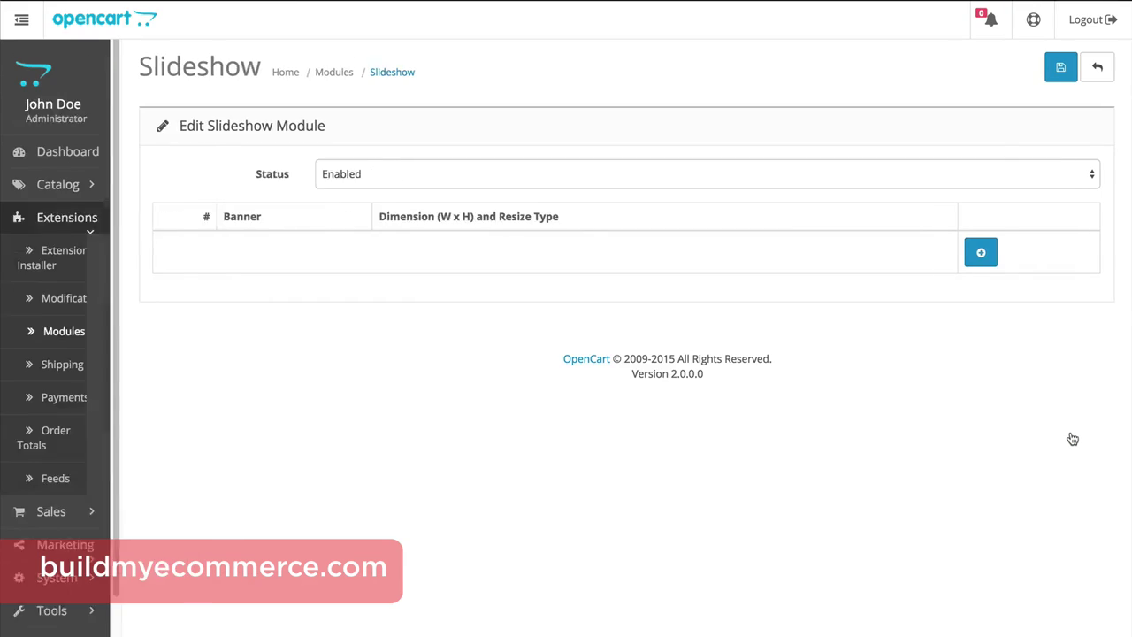
click(991, 256)
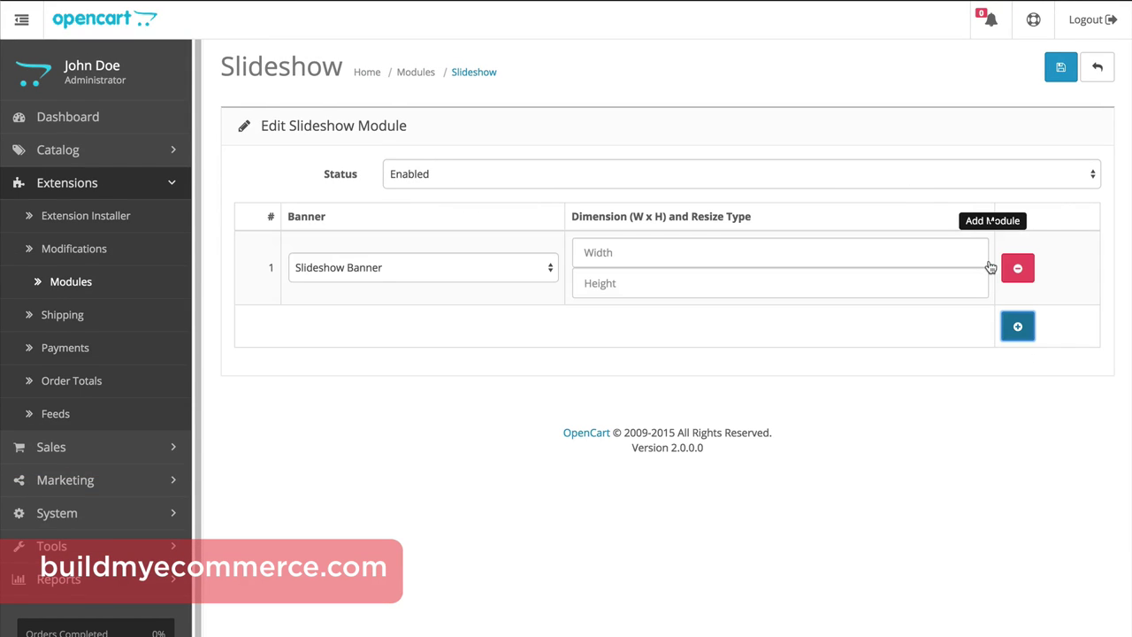
click(542, 267)
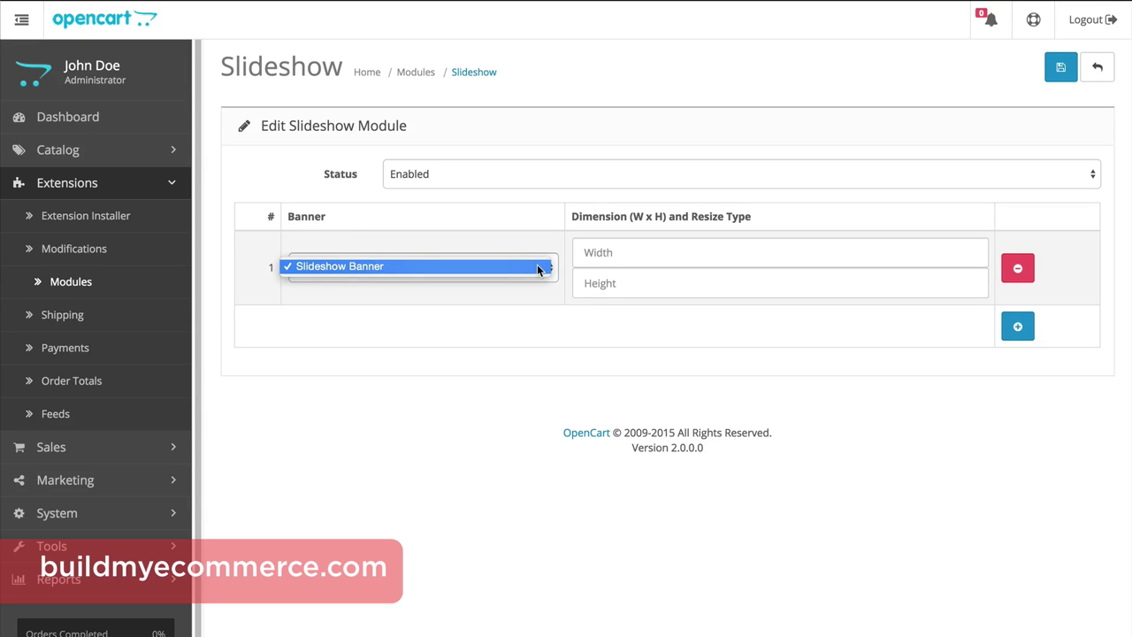
click(538, 268)
Set the slideshow width 1140 and height 500 and save the module.
click(599, 254)
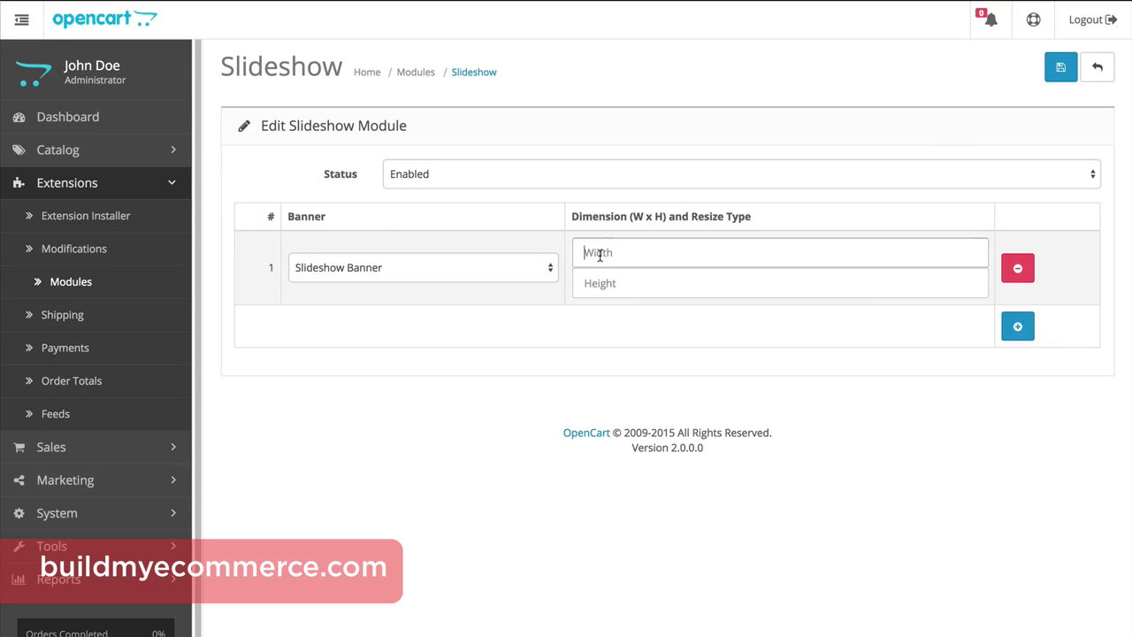
text(1140)
key(Tab)
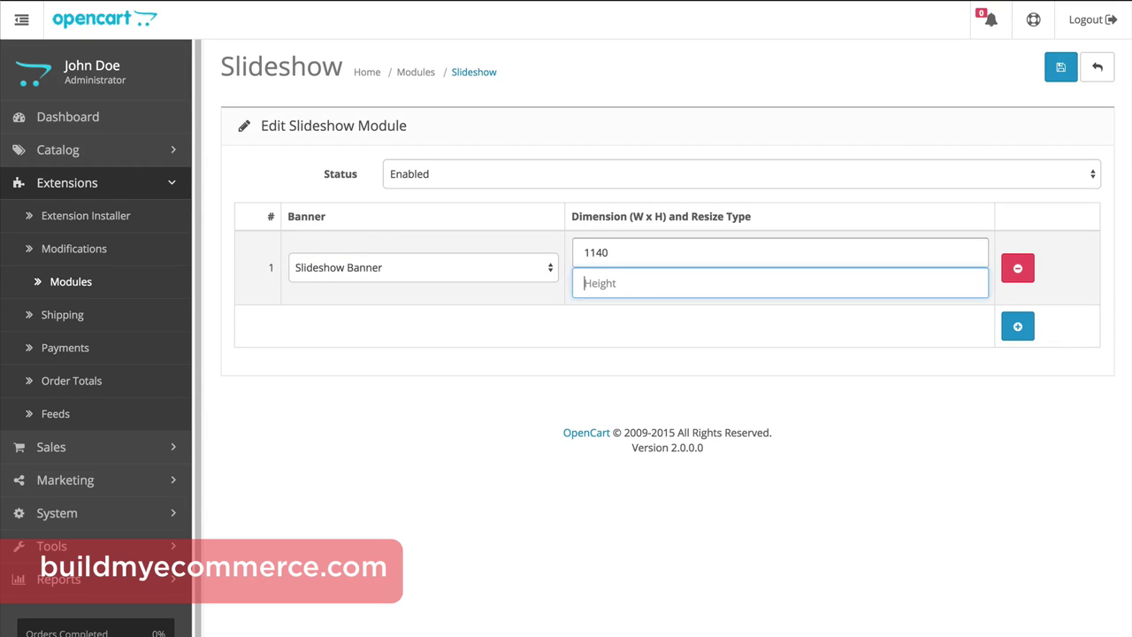
text(500)
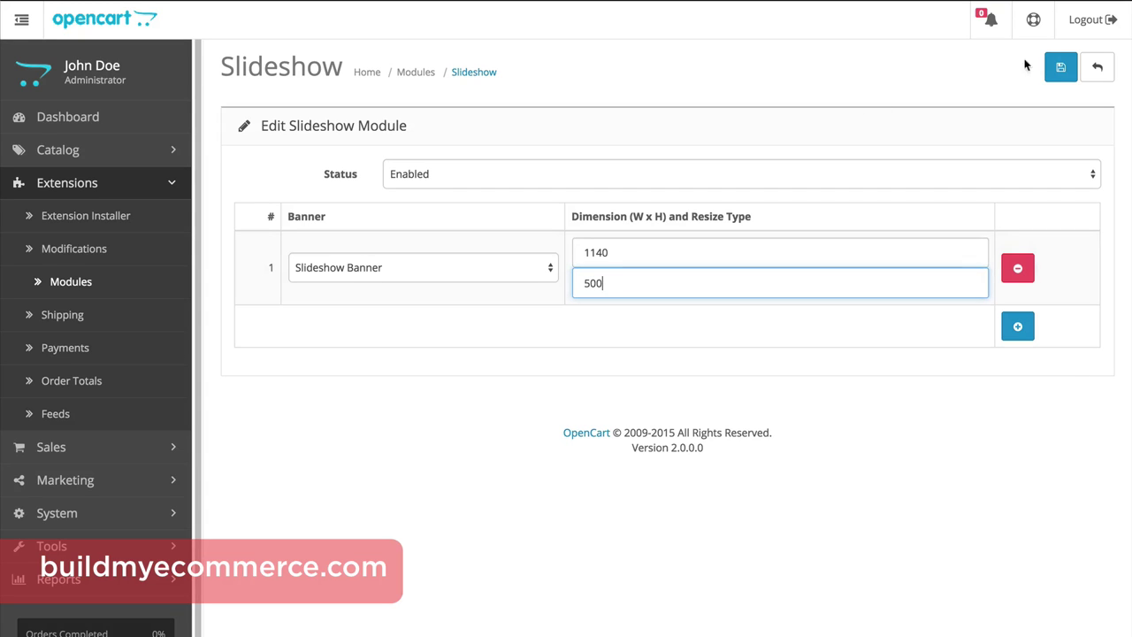
click(1045, 70)
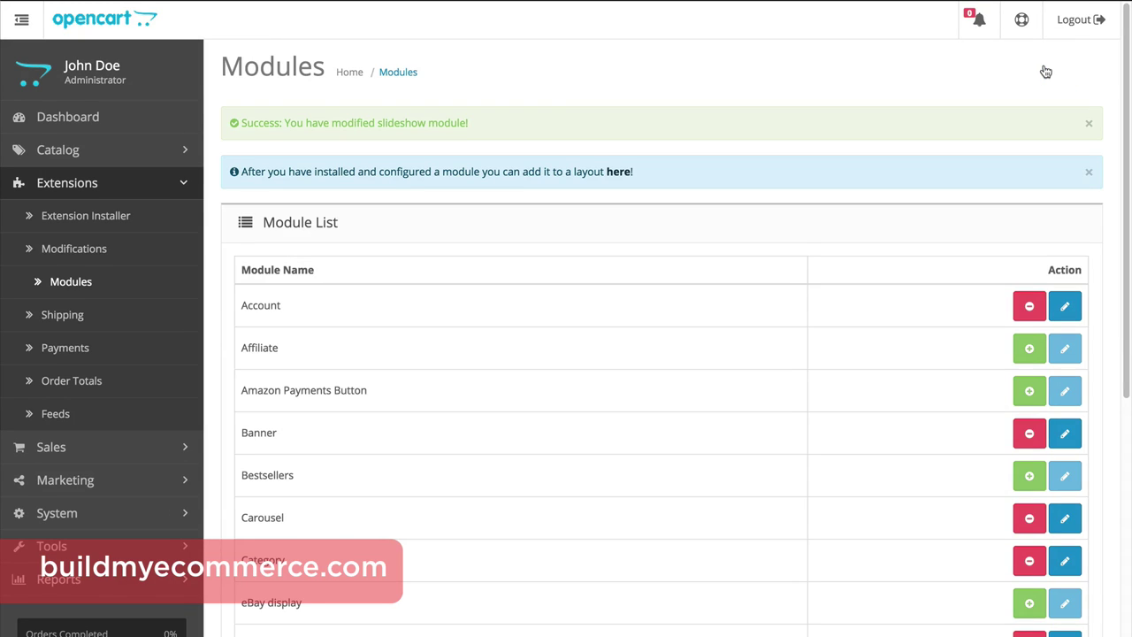
click(177, 191)
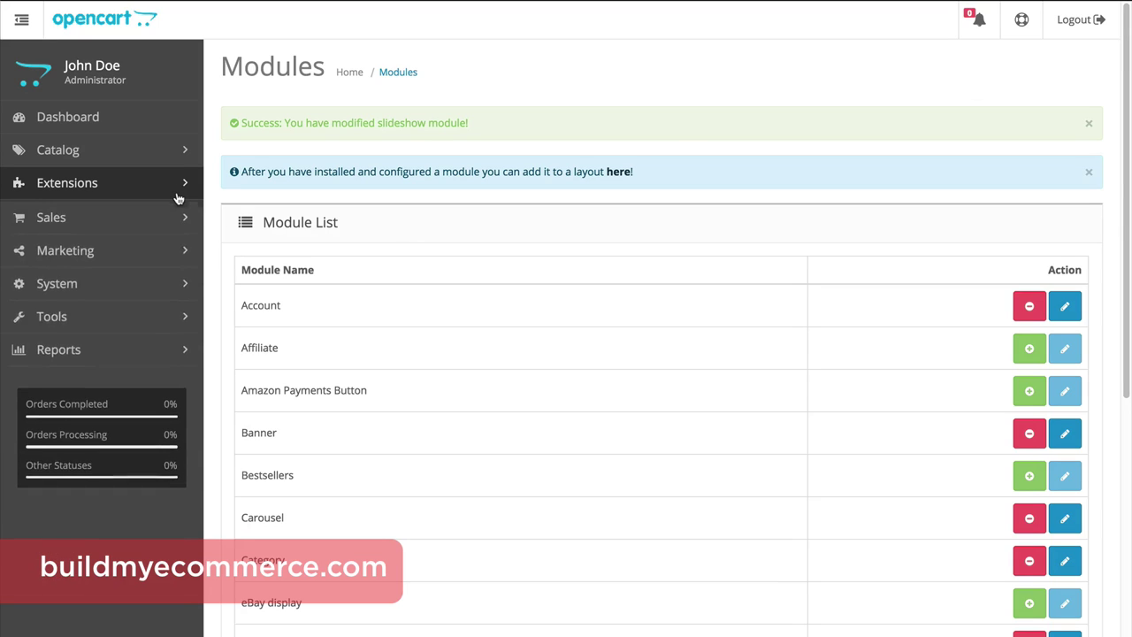
click(177, 295)
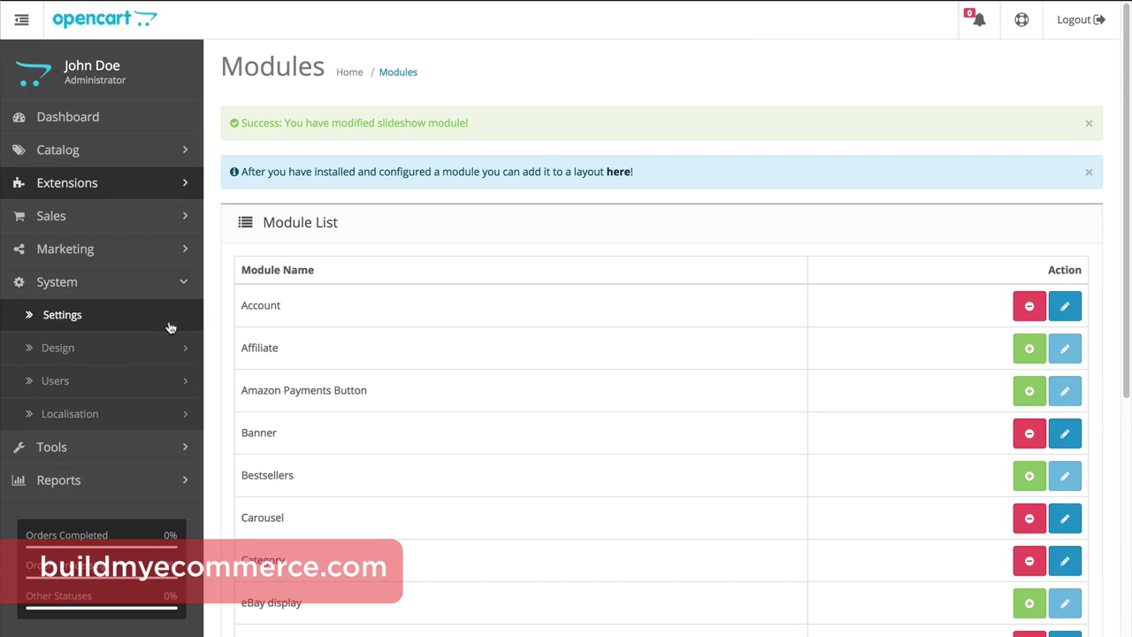
click(166, 351)
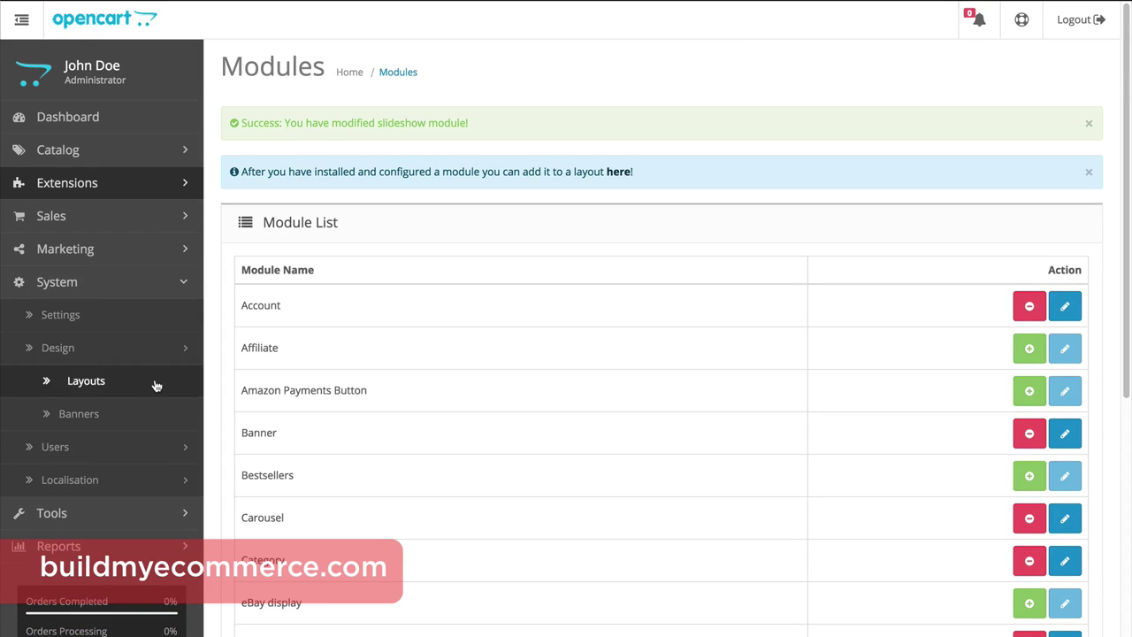
Add Slideshow 1 to the Home layout at Content Top, sort order 0, and save.
click(154, 386)
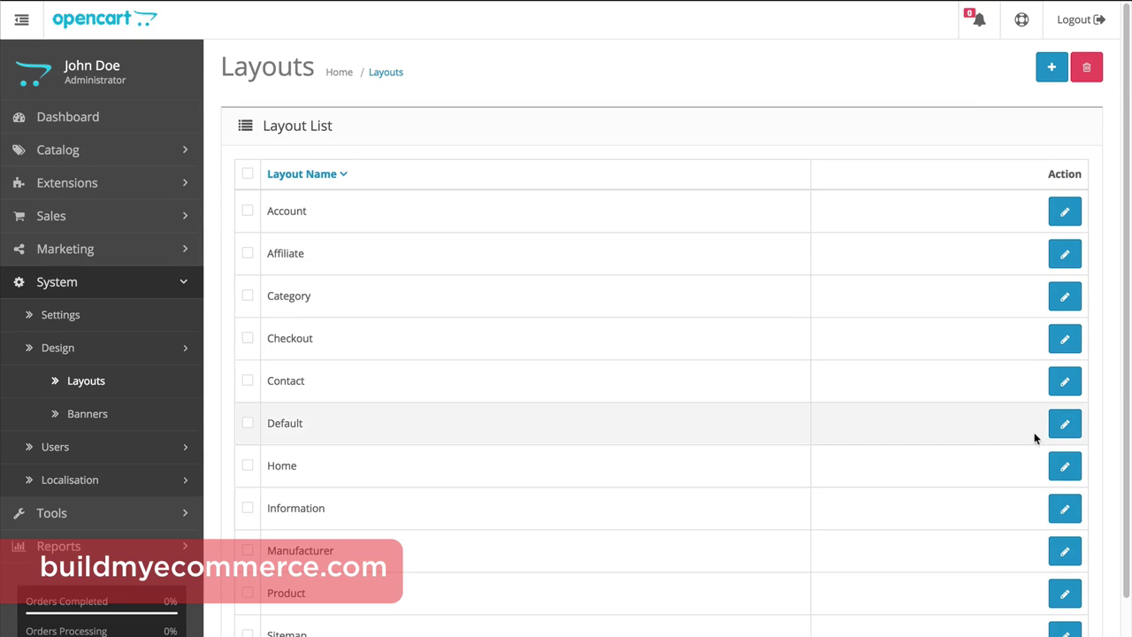
click(1065, 467)
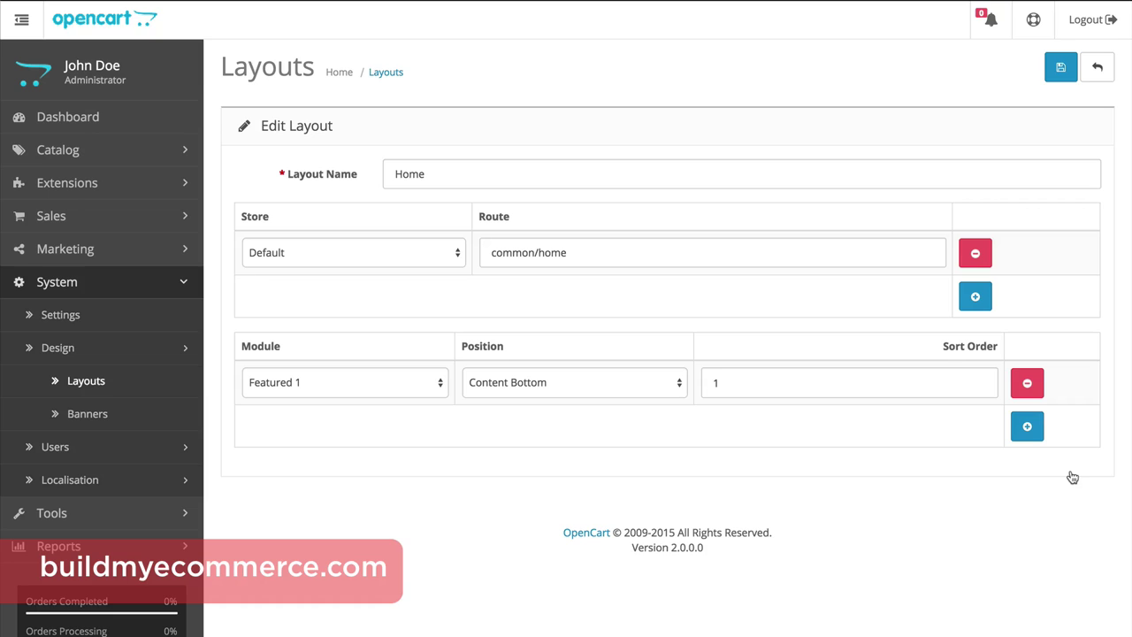
click(1026, 427)
click(426, 431)
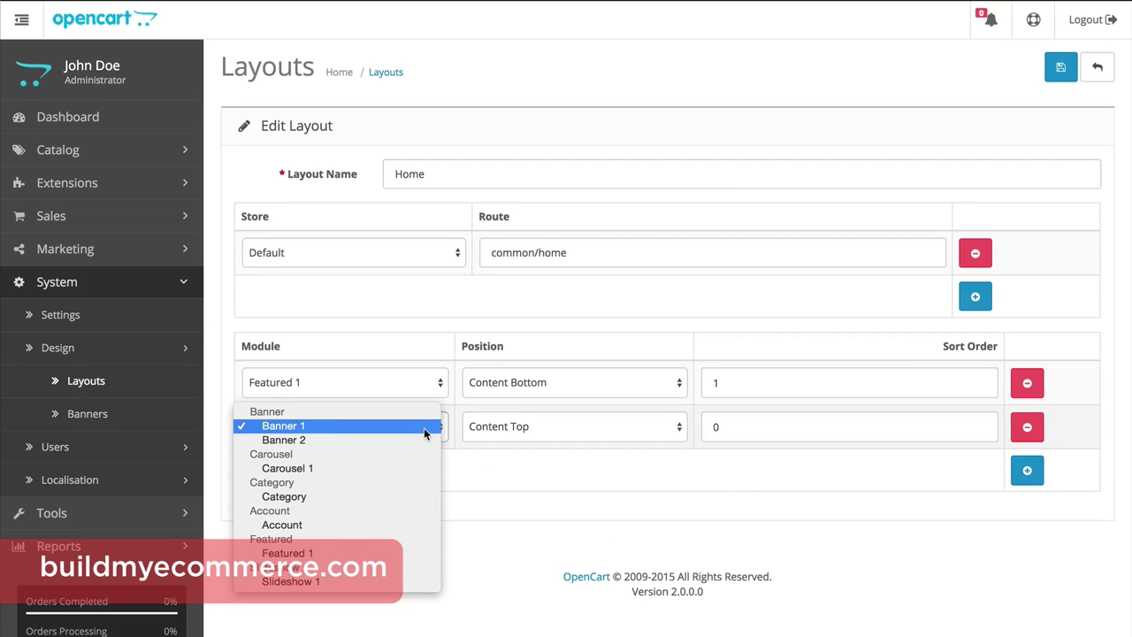
click(413, 585)
click(680, 427)
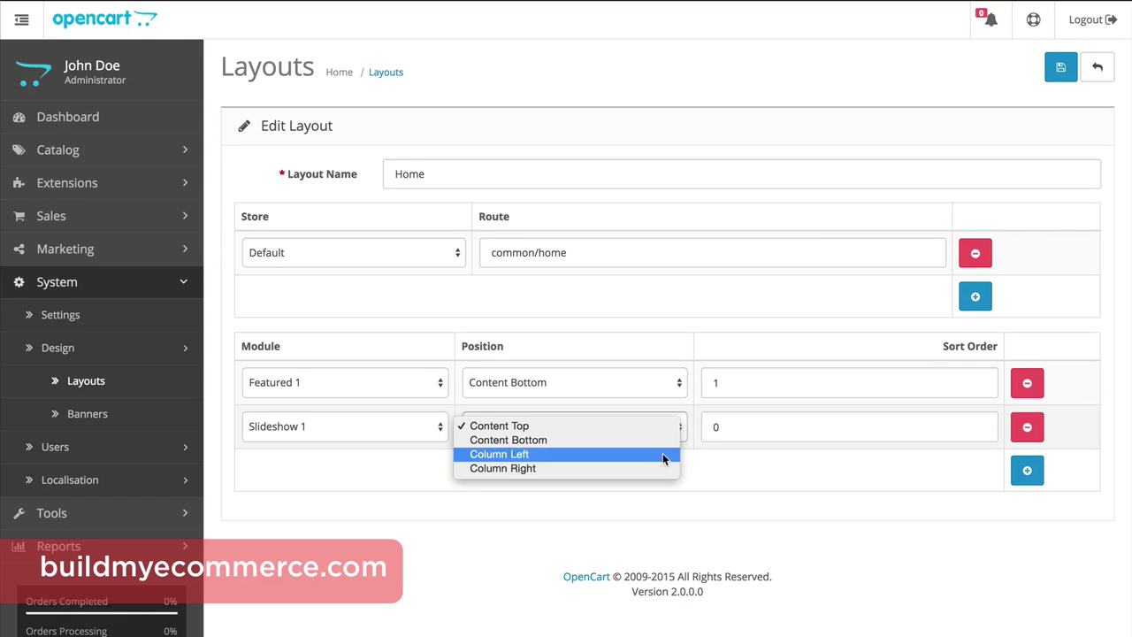
click(659, 427)
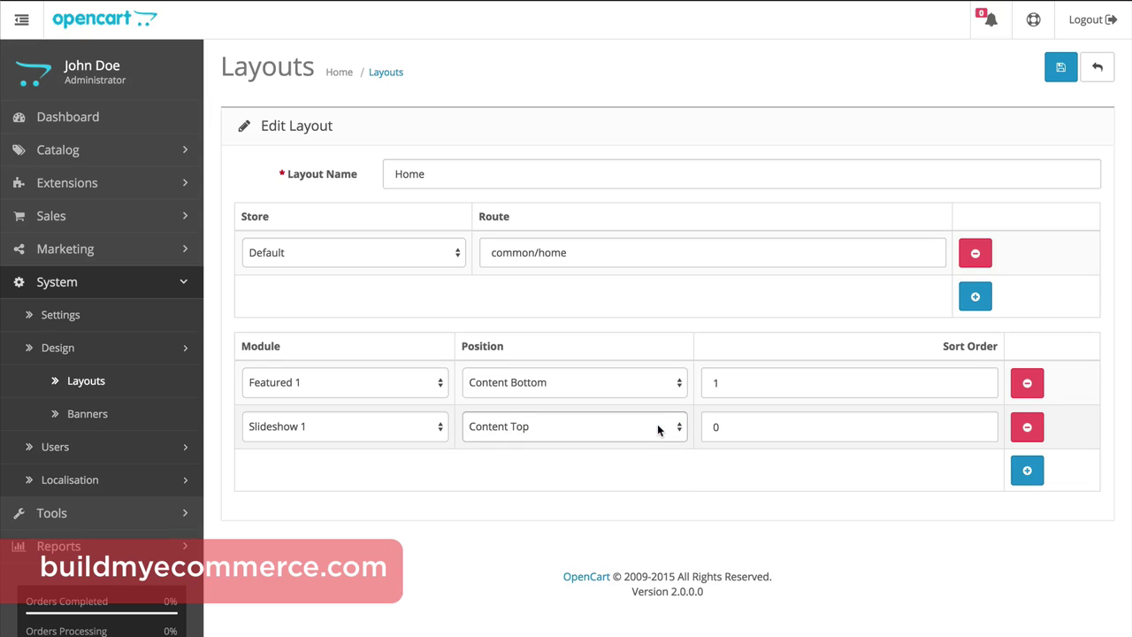
click(1072, 81)
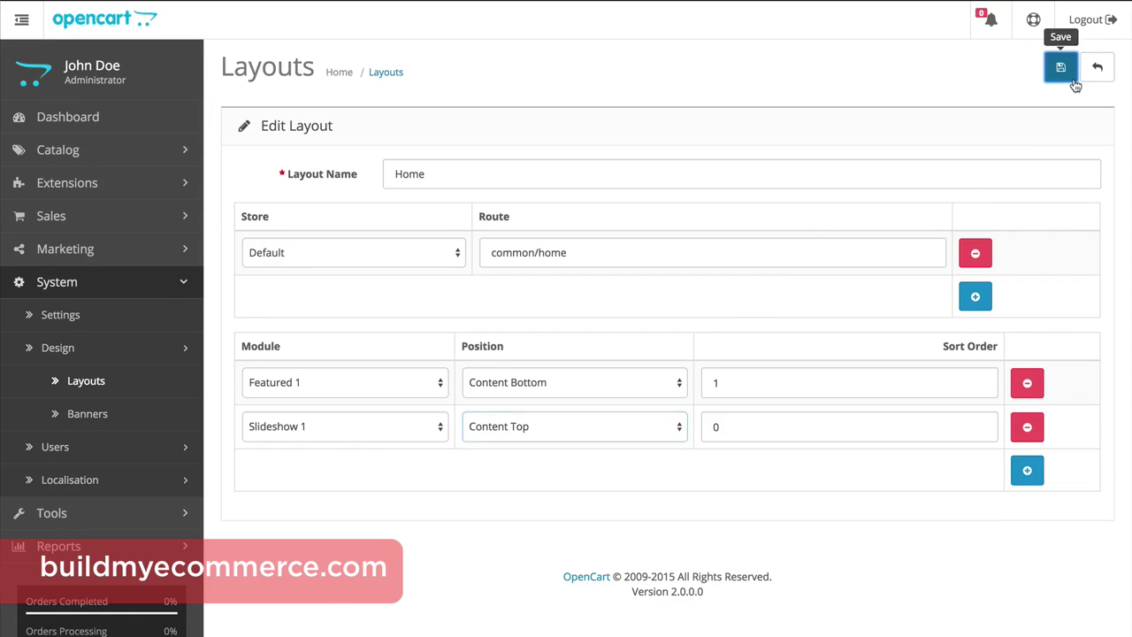
click(1023, 24)
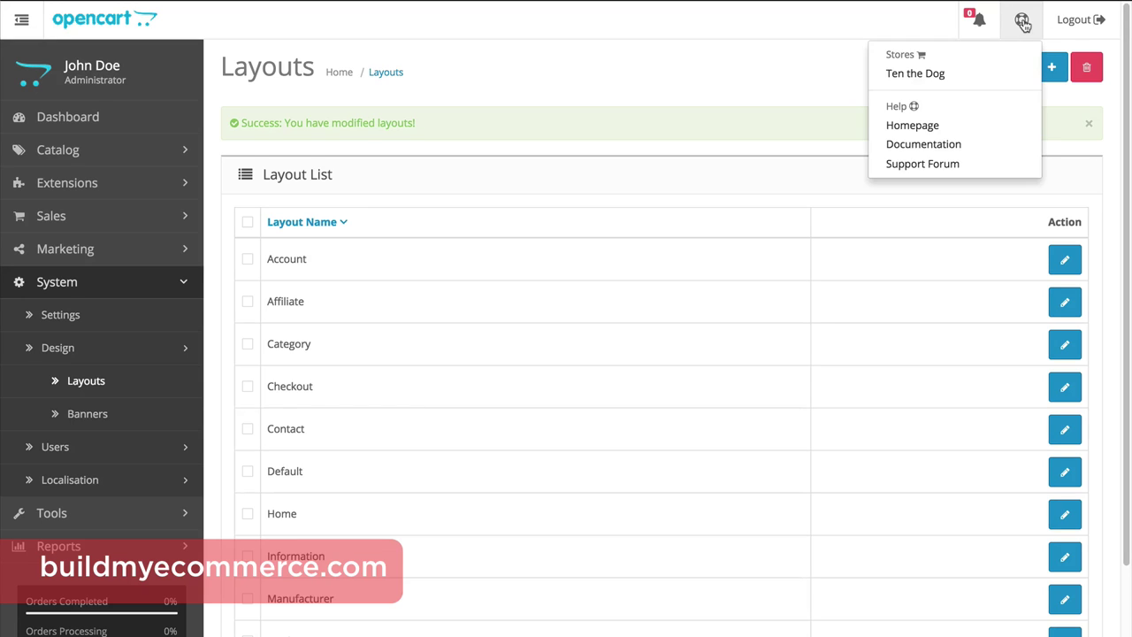
Open the Ten the Dog storefront and follow the 20% off banner to its product.
click(1005, 78)
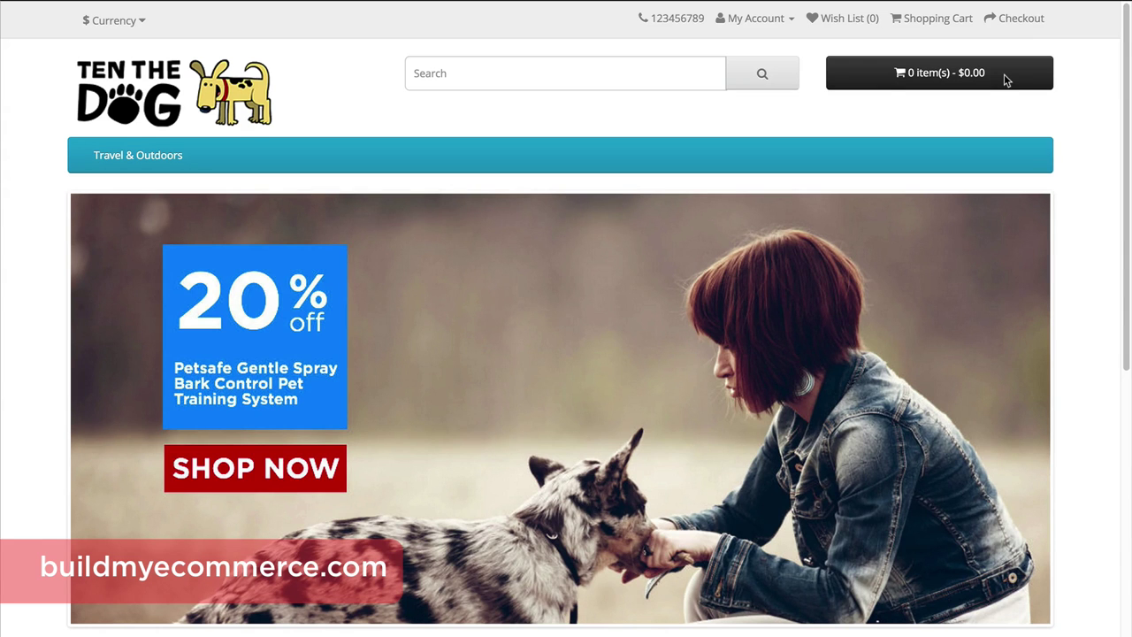
click(817, 364)
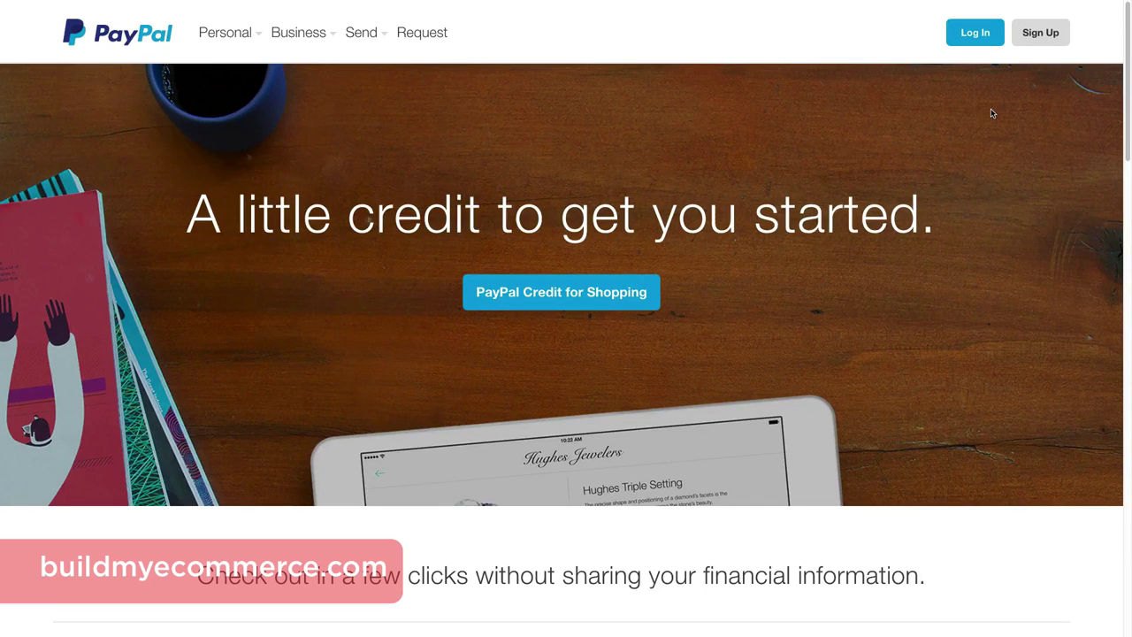
Start creating a PayPal account from the Sign Up link on PayPal's home page.
click(1040, 33)
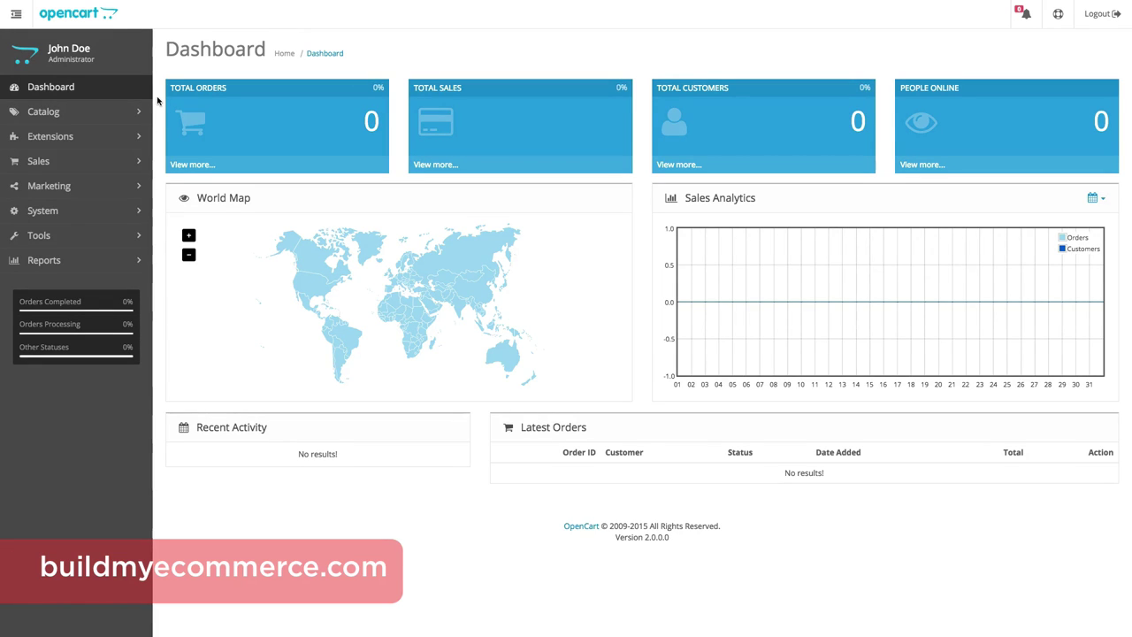
Install the PayPal Payments Standard payment extension.
click(134, 137)
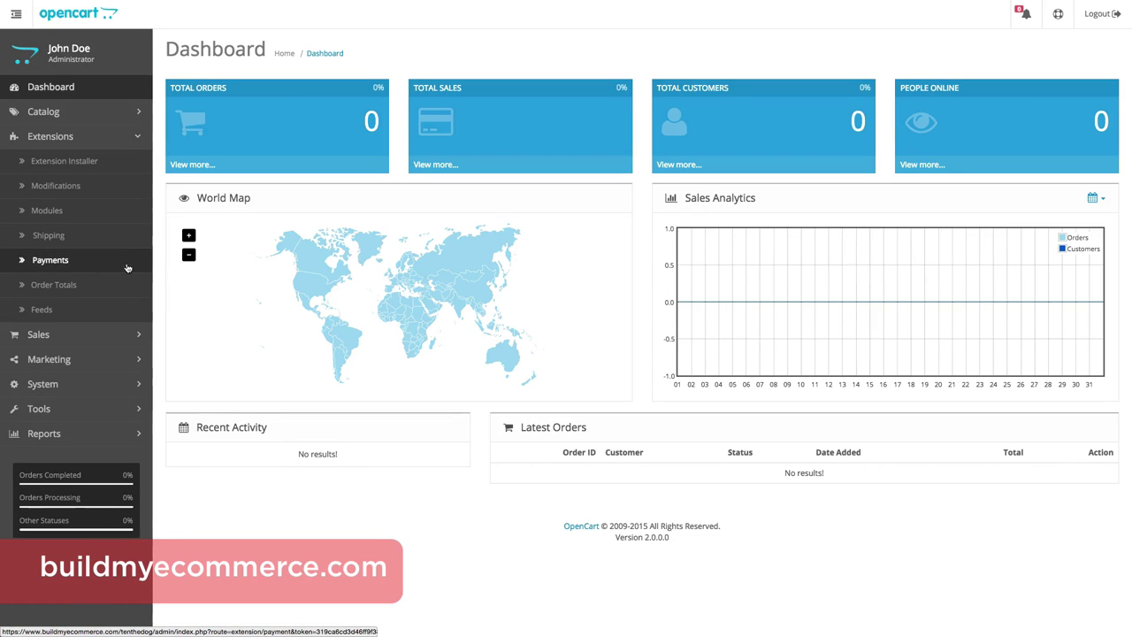
click(127, 268)
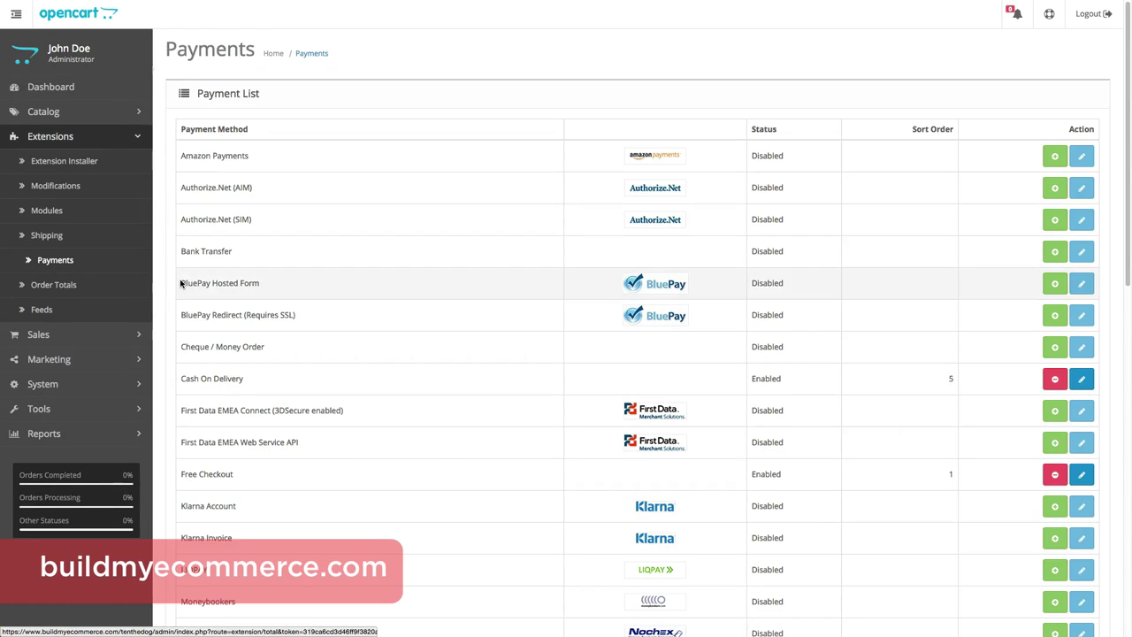
scroll(1065, 184, down, 15)
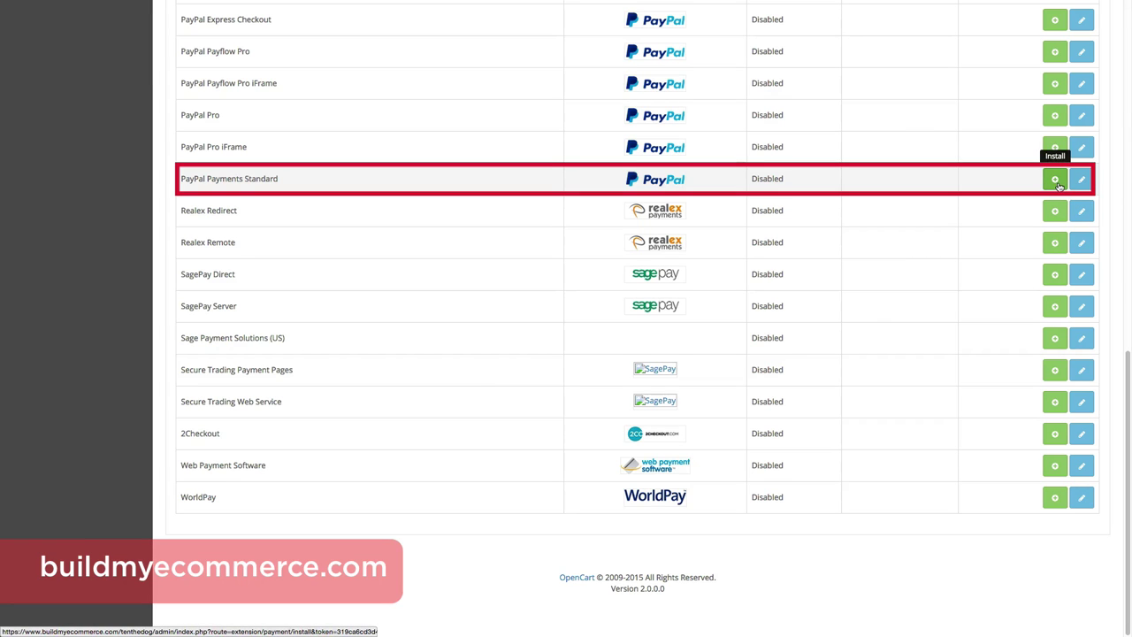
click(1055, 179)
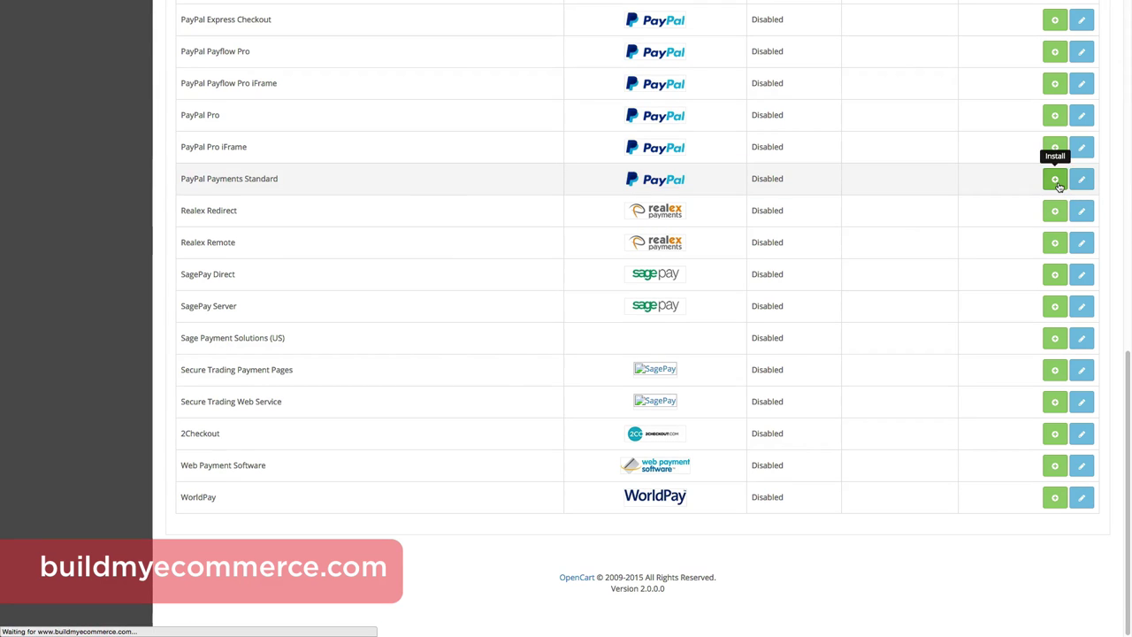
scroll(1055, 186, down, 15)
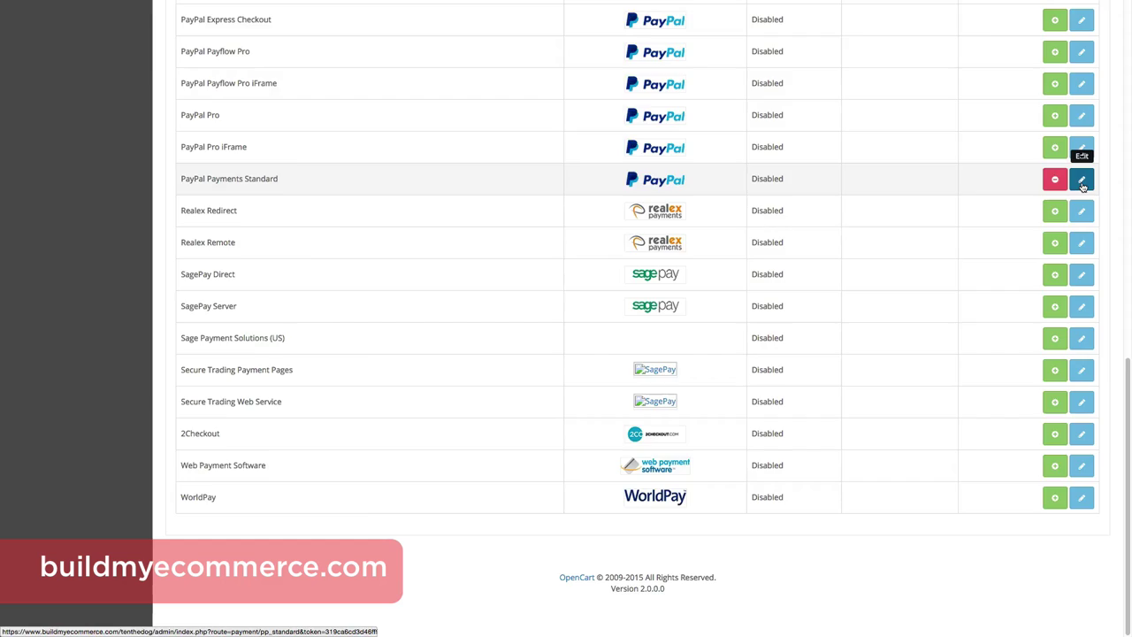
Enter the seller's PayPal e-mail, set Transaction Method to Sale and Status to Enabled.
click(1080, 179)
click(1069, 174)
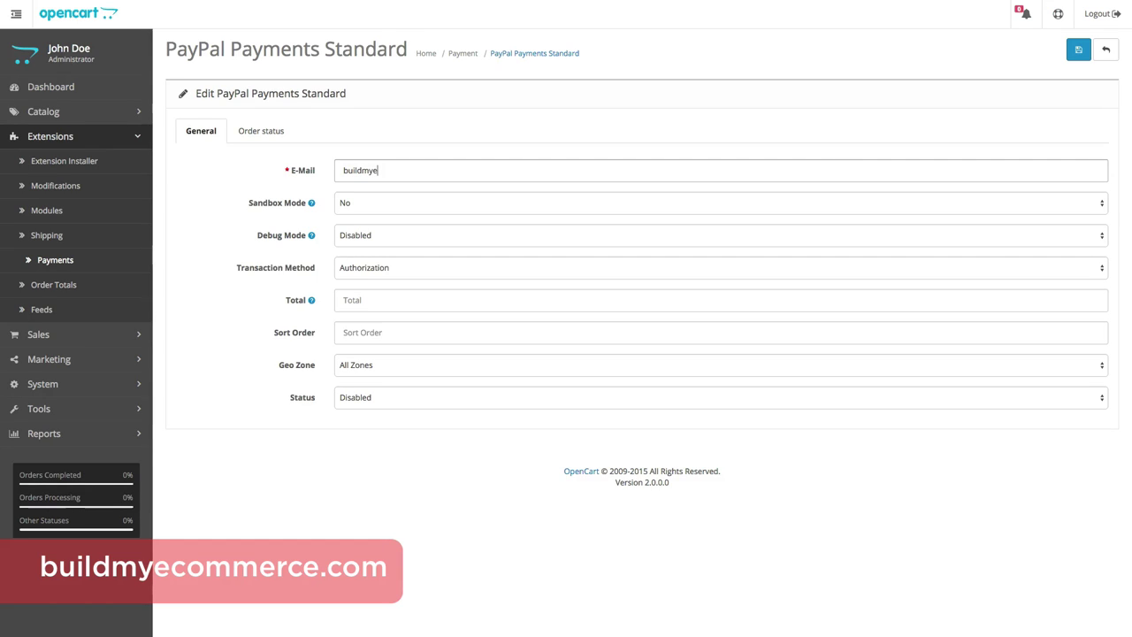
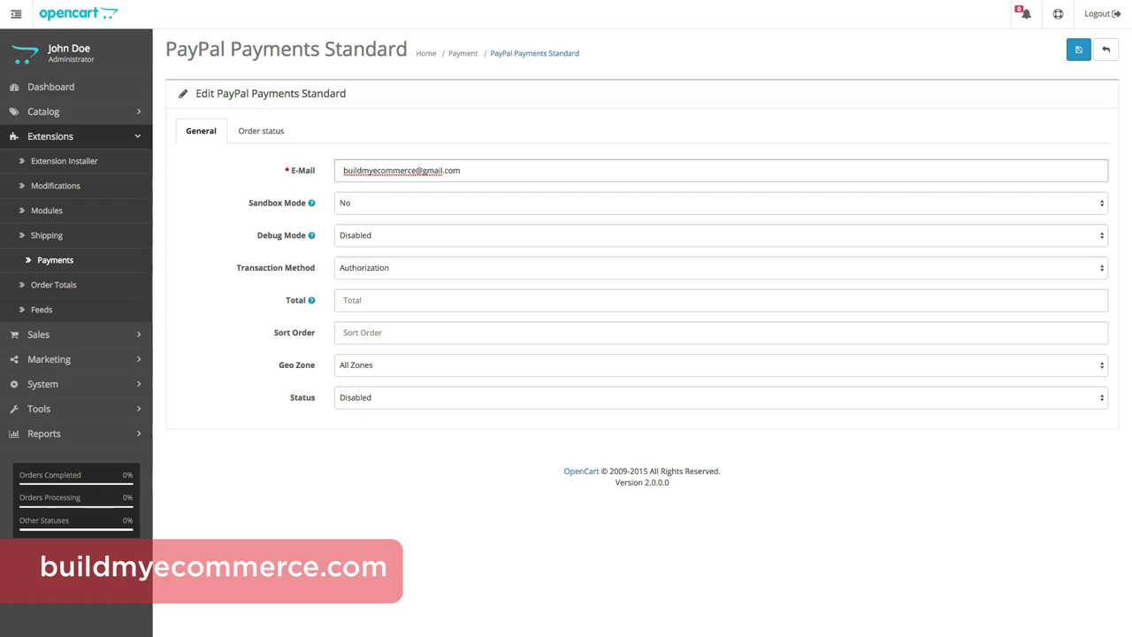
click(568, 270)
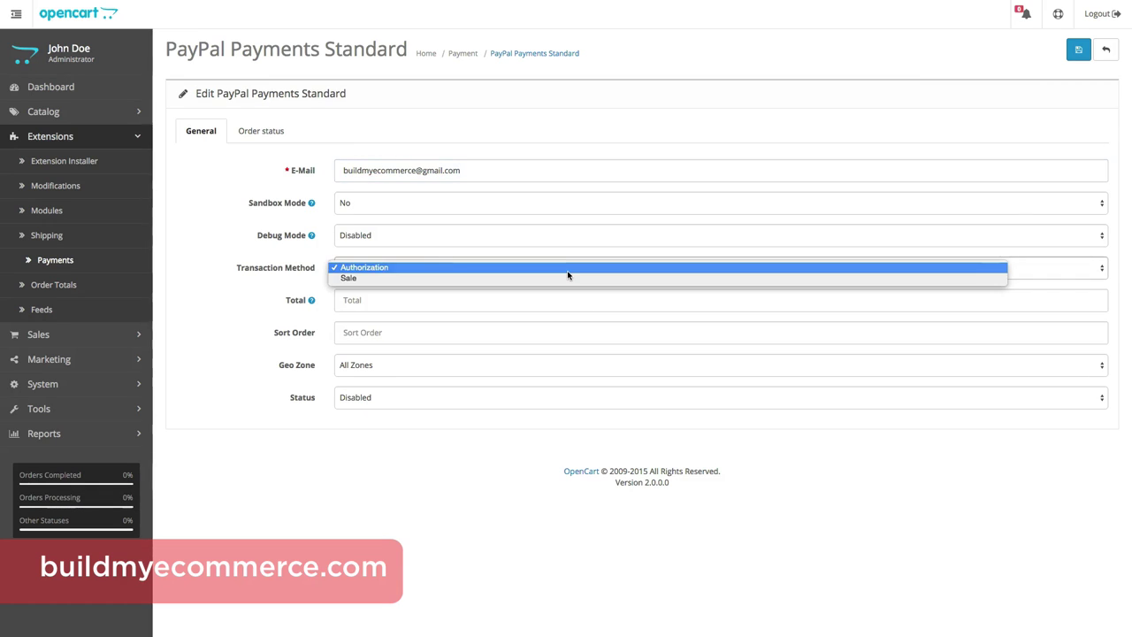
click(564, 278)
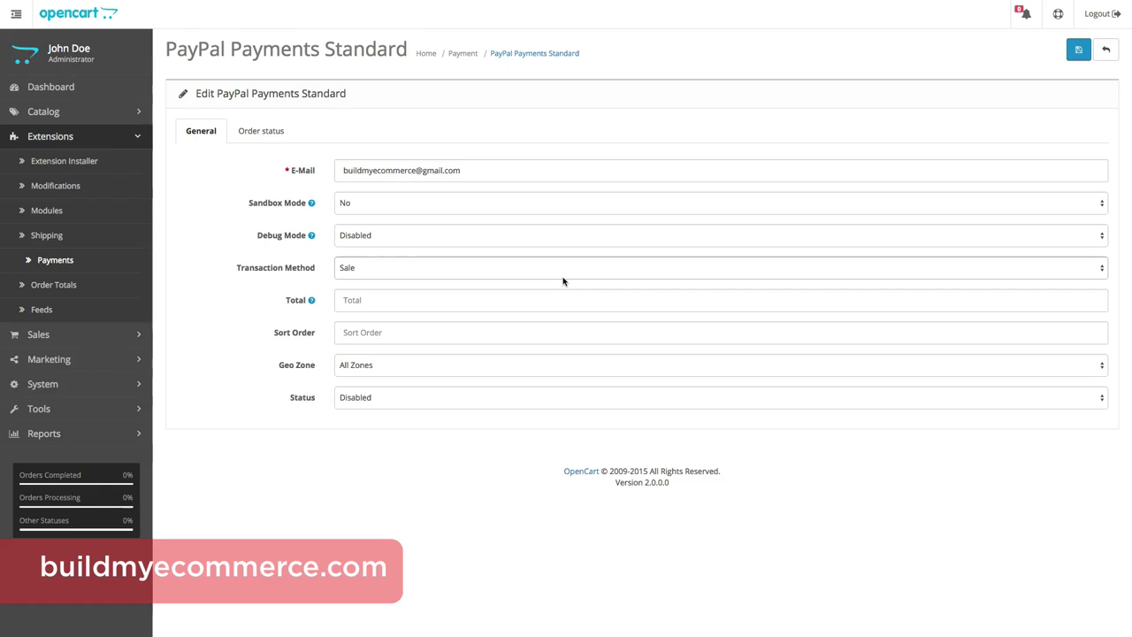
click(554, 402)
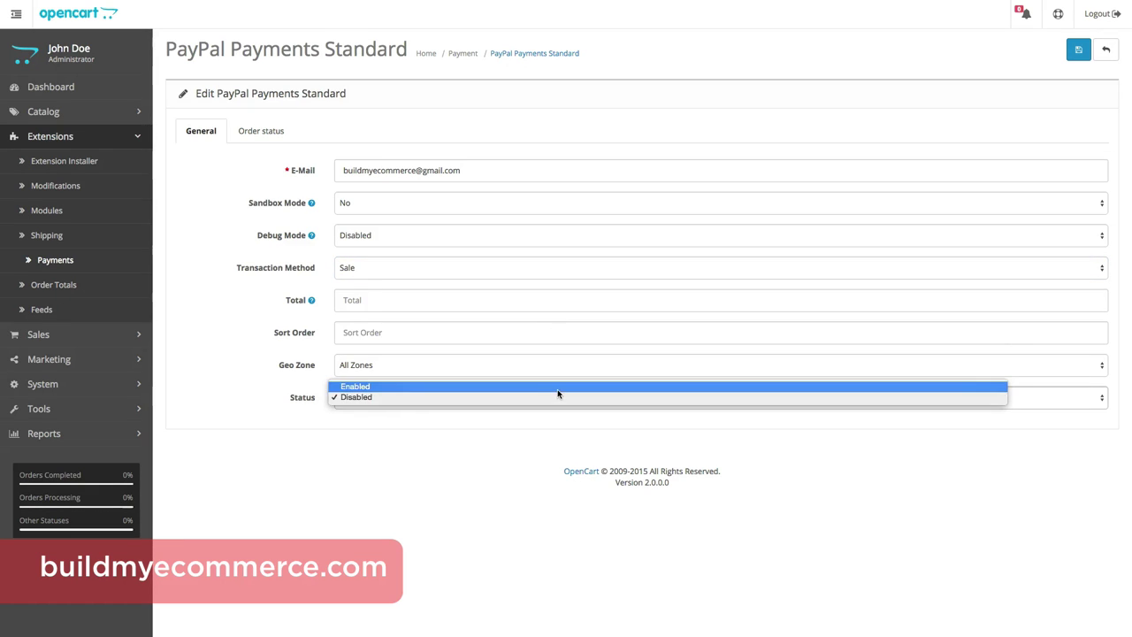
click(557, 386)
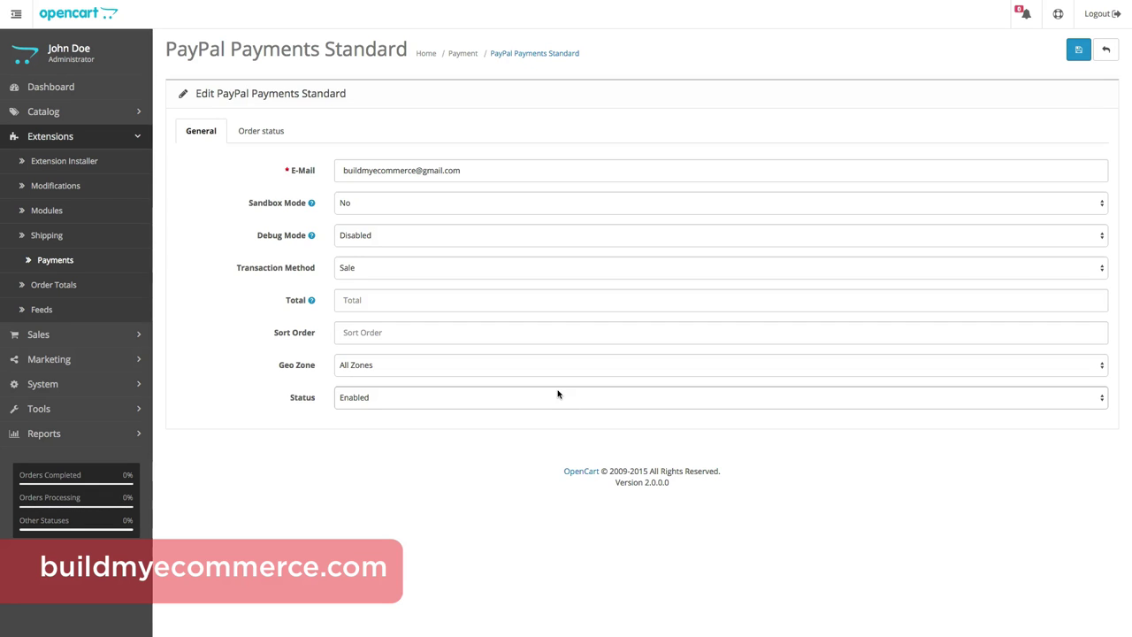
Map PayPal order statuses to matching store statuses, e.g. Completed to Complete, Voided to Voided.
click(265, 137)
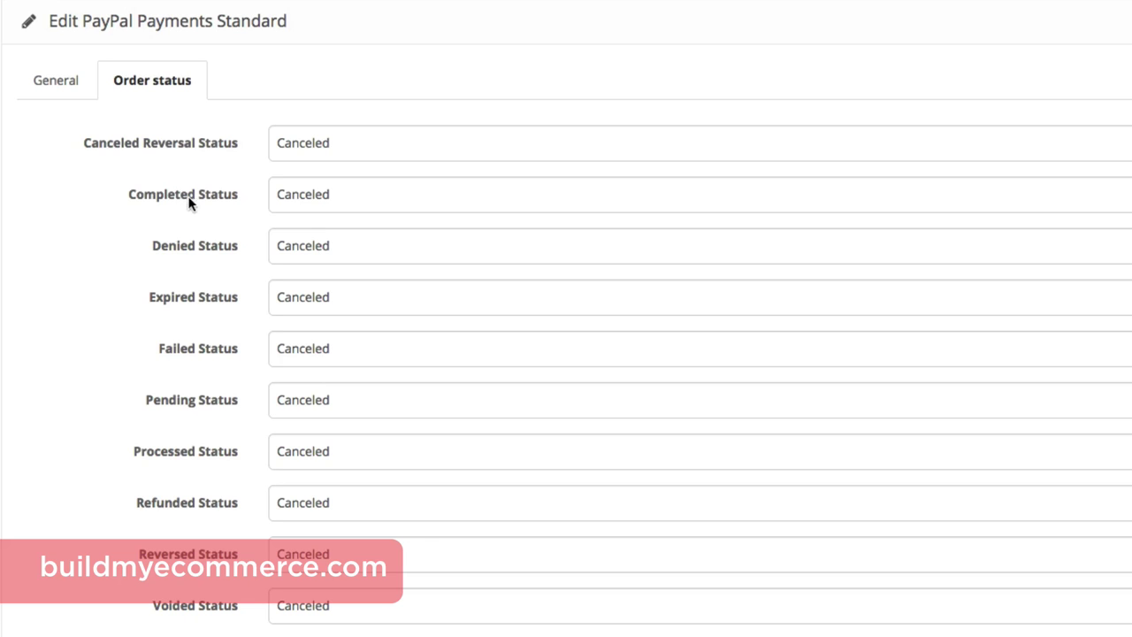
click(347, 196)
click(343, 244)
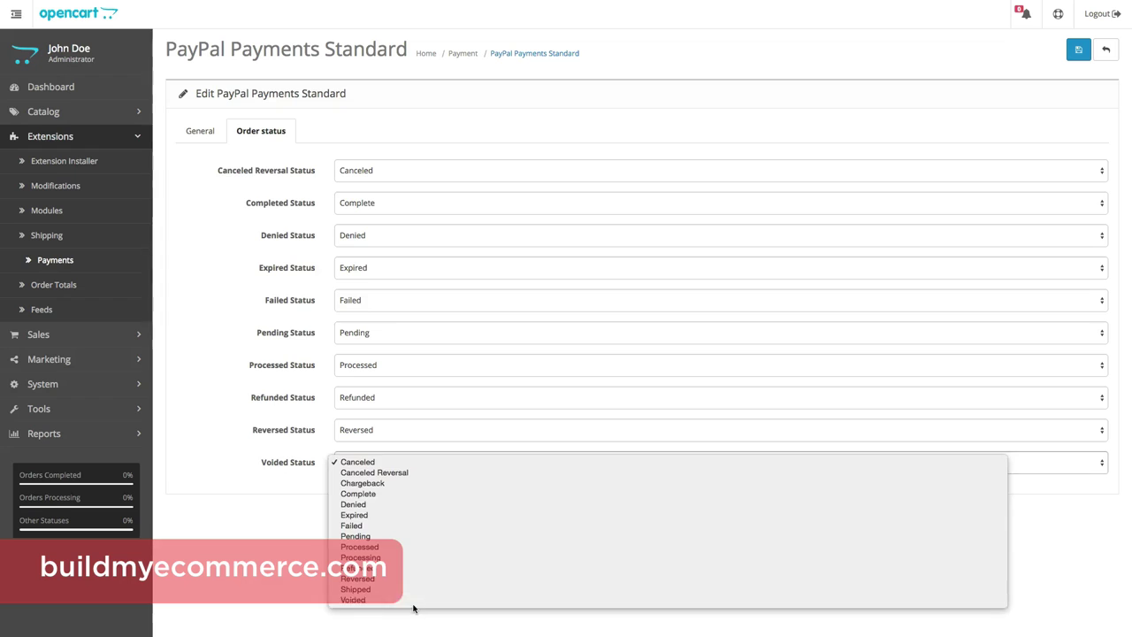
click(420, 599)
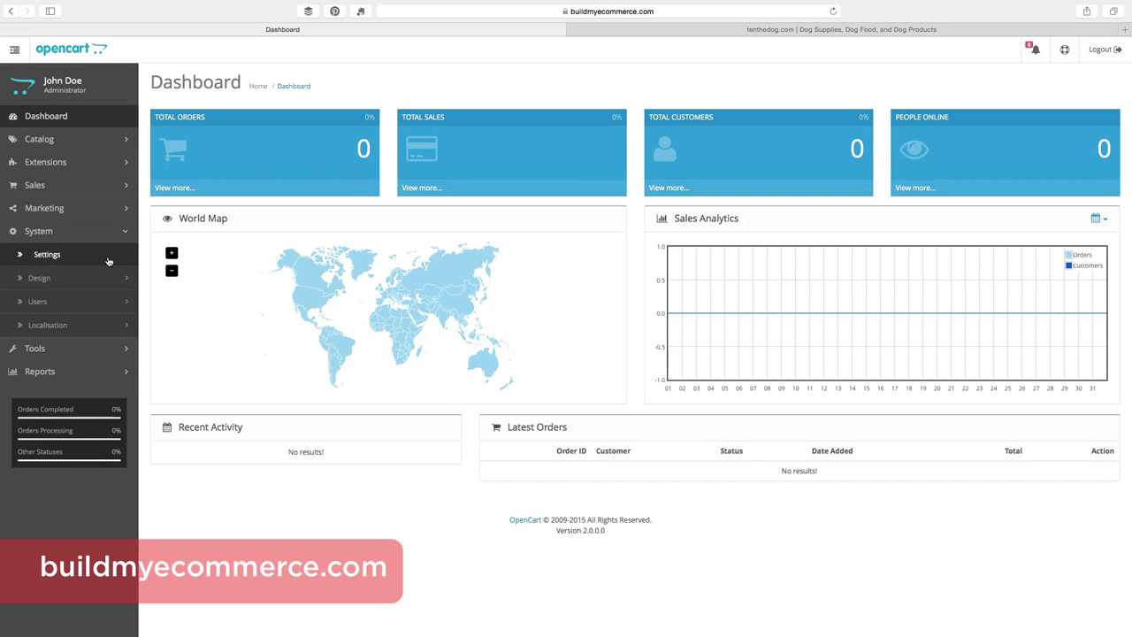
Set Use SSL to Yes in the Ten the Dog store's Server settings, save, and view the storefront.
click(108, 259)
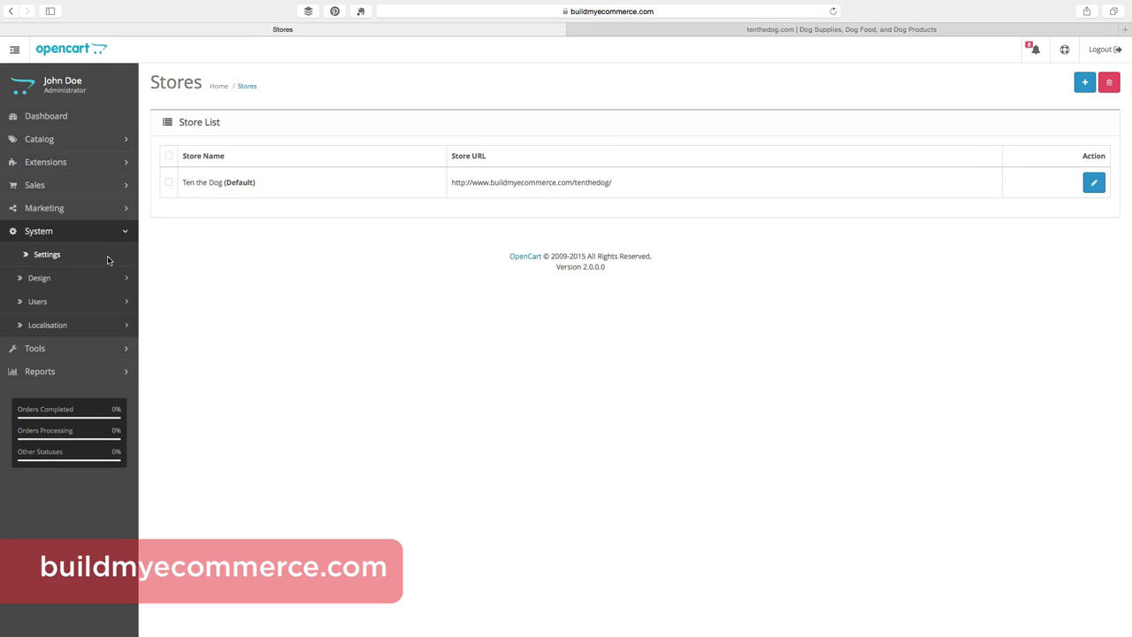
click(1093, 184)
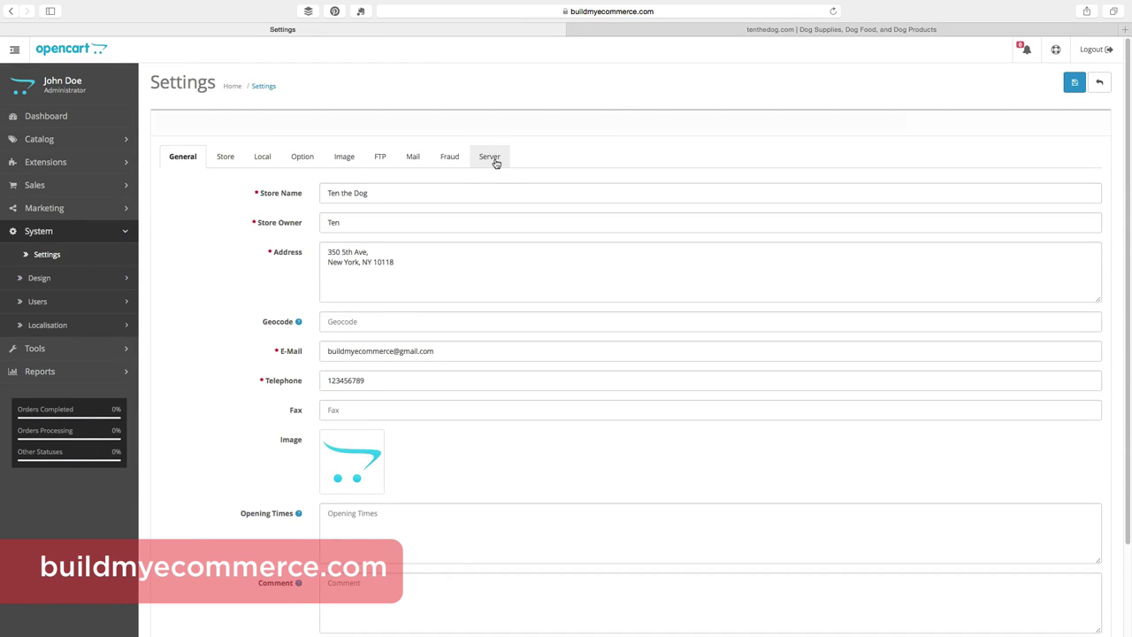
click(493, 159)
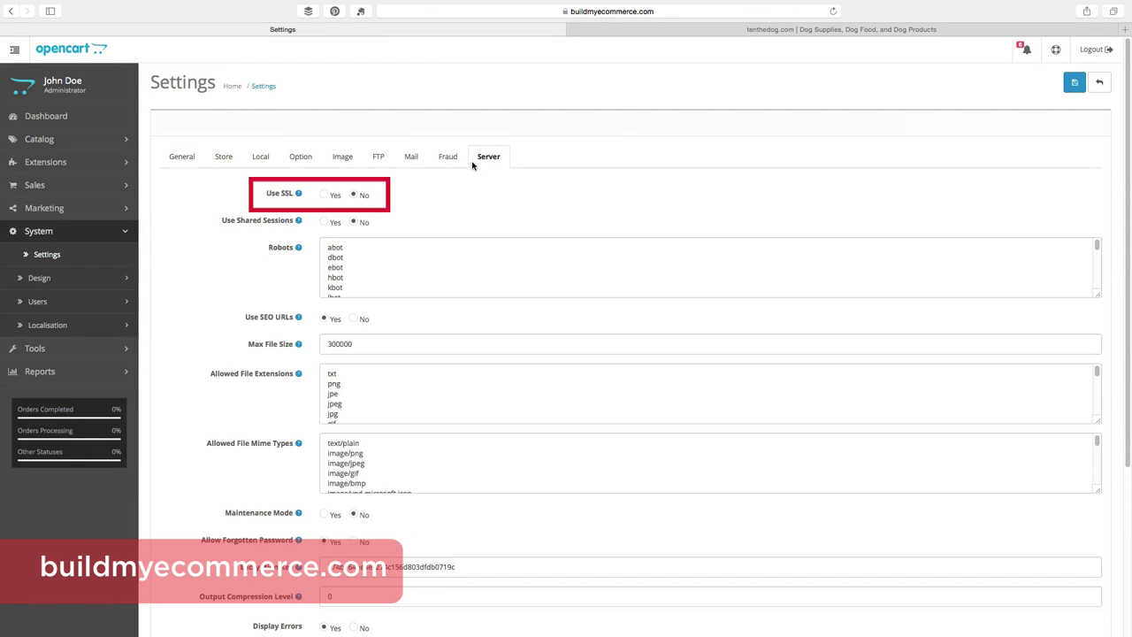
click(327, 195)
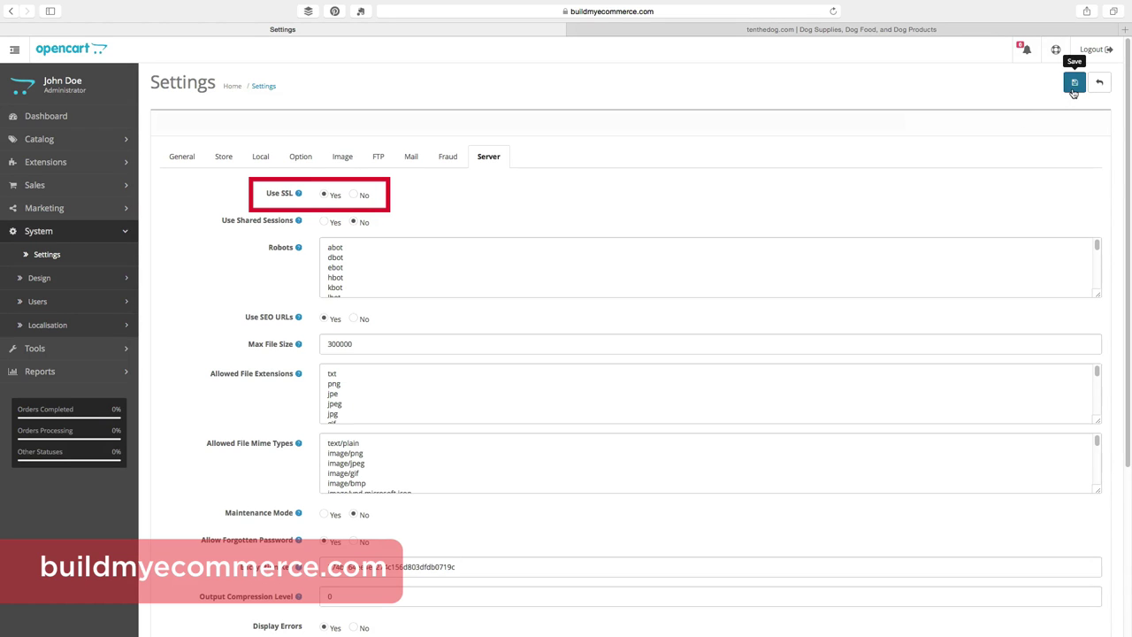
click(1074, 85)
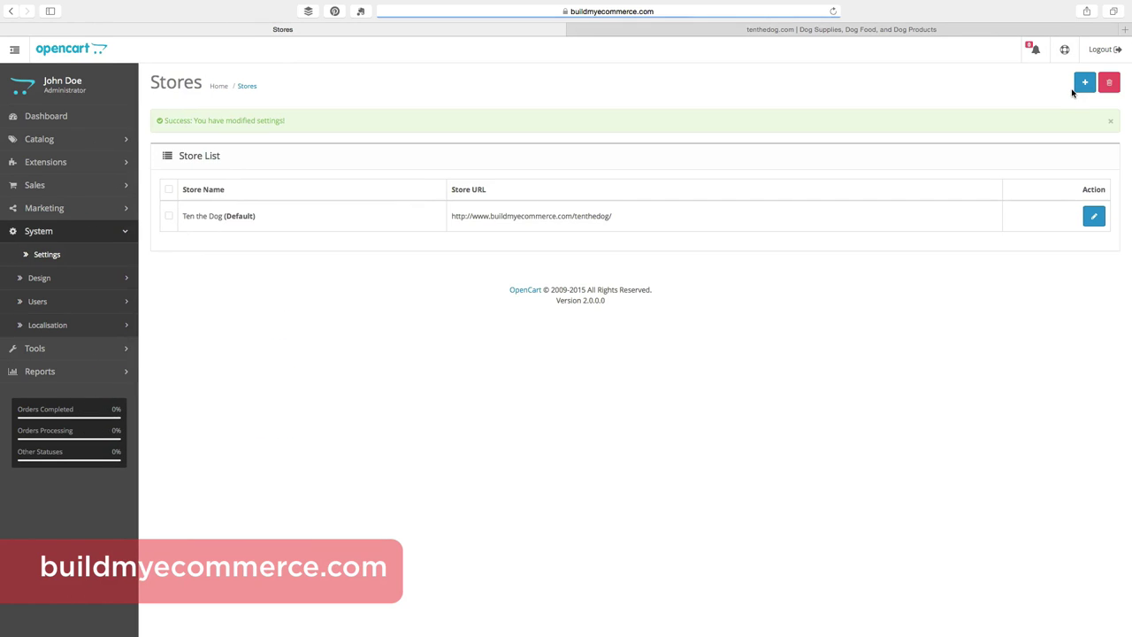
click(906, 29)
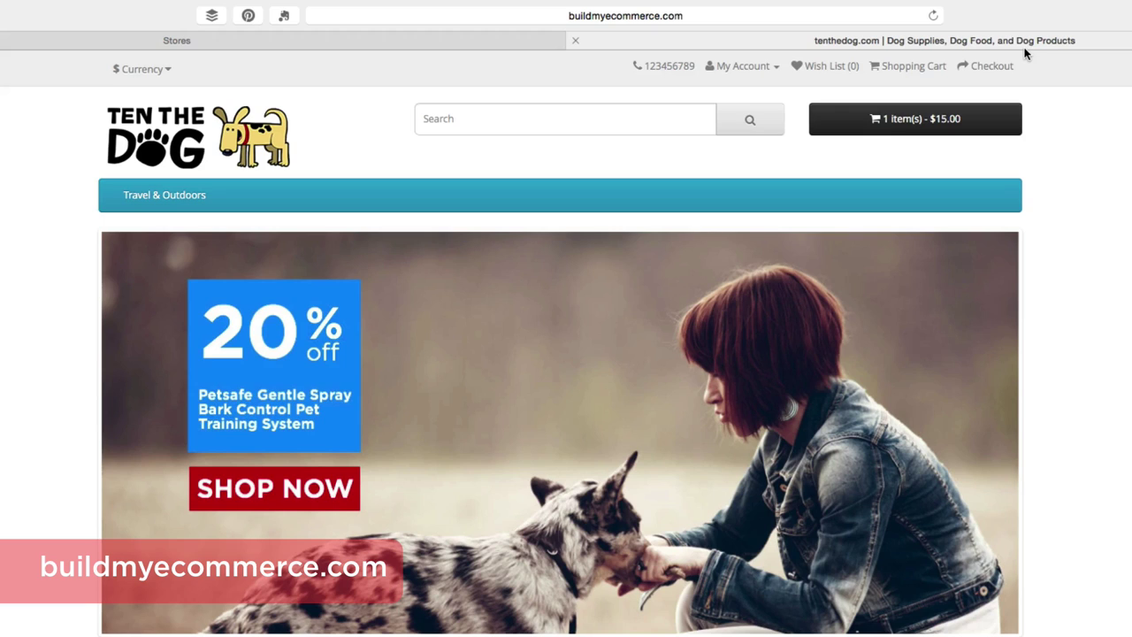
Go to checkout from the cart and confirm the page uses a secure padlocked connection.
click(974, 118)
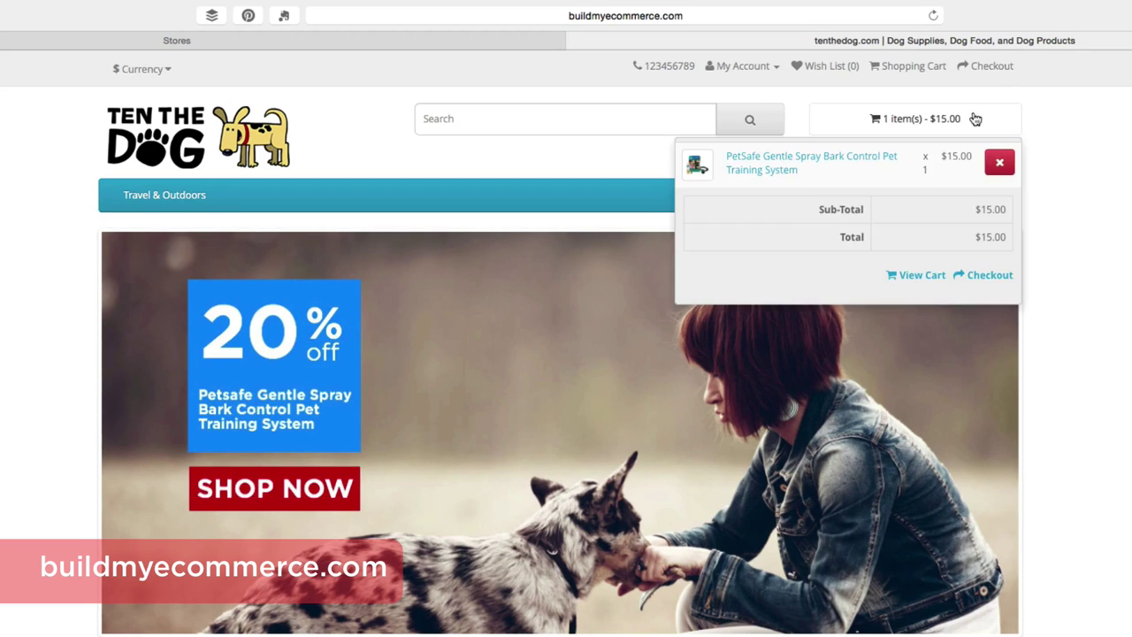
click(999, 281)
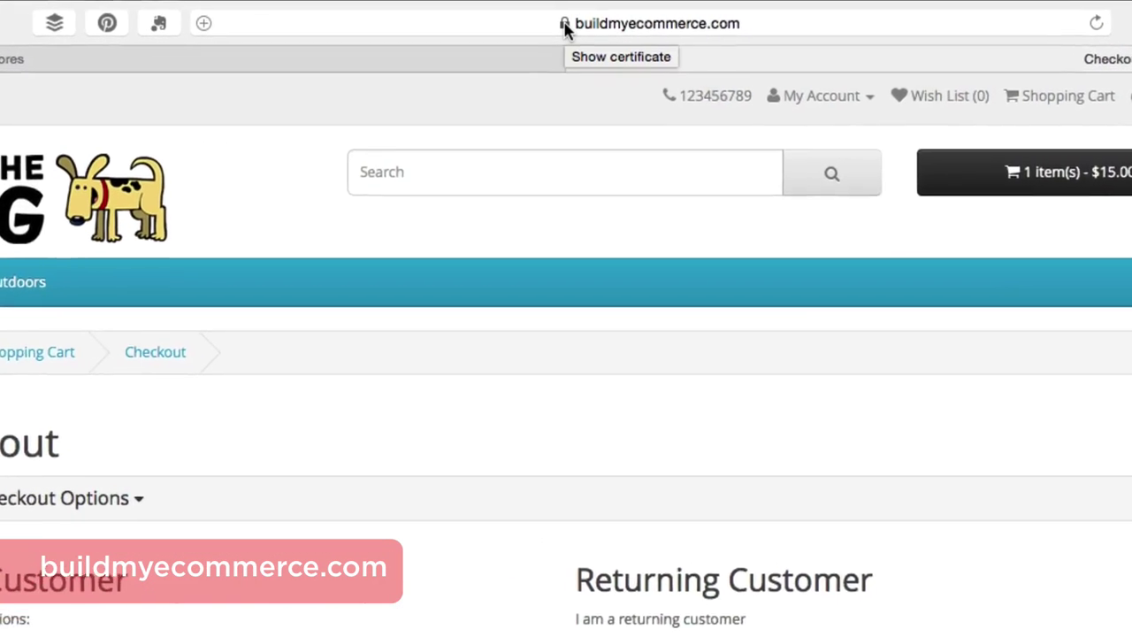
click(564, 26)
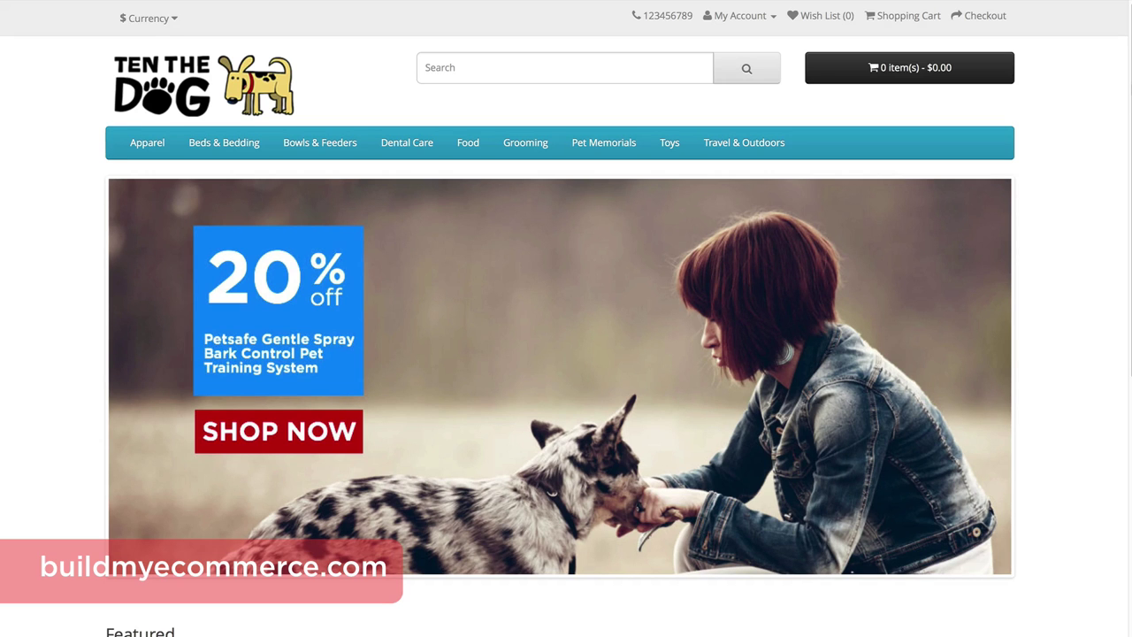
scroll(1115, 274, down, 4)
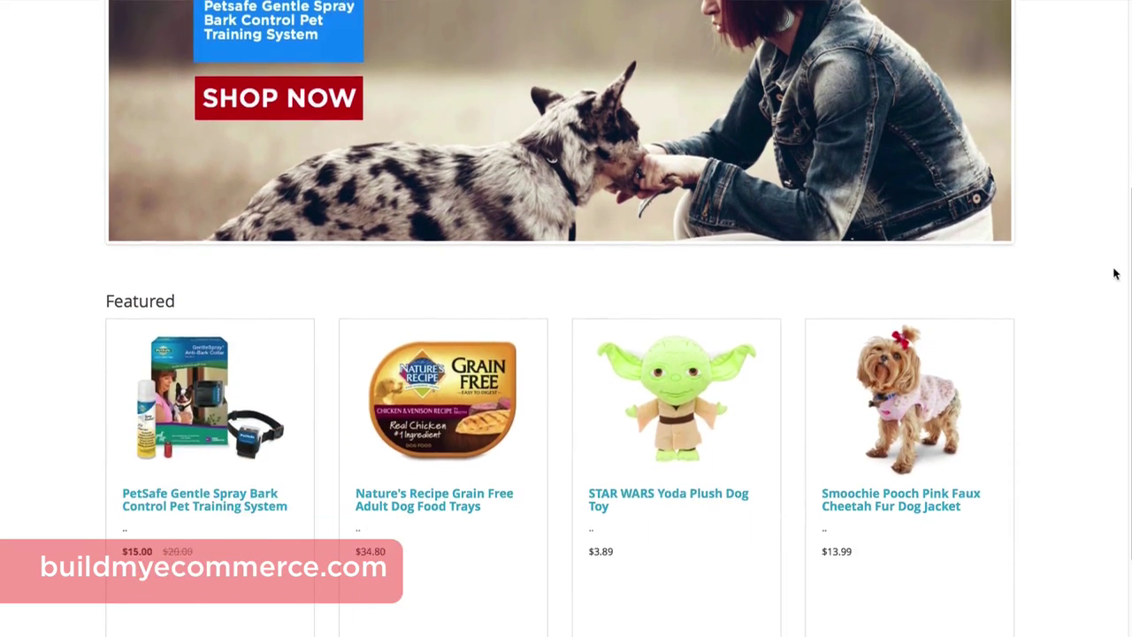
scroll(1114, 274, down, 2)
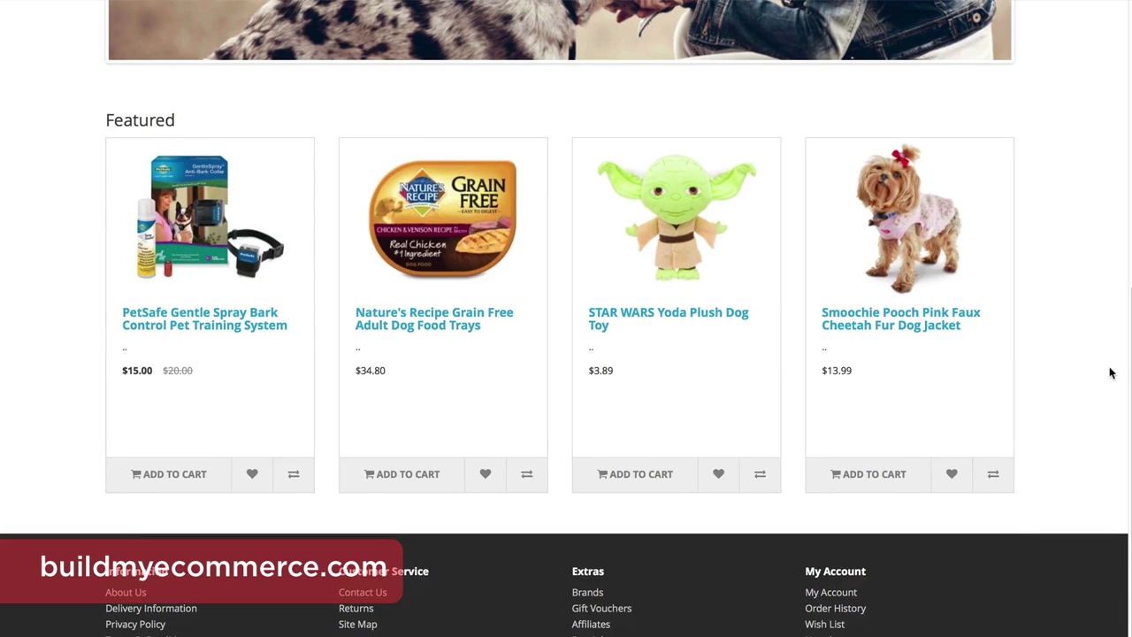
scroll(1111, 373, up, 6)
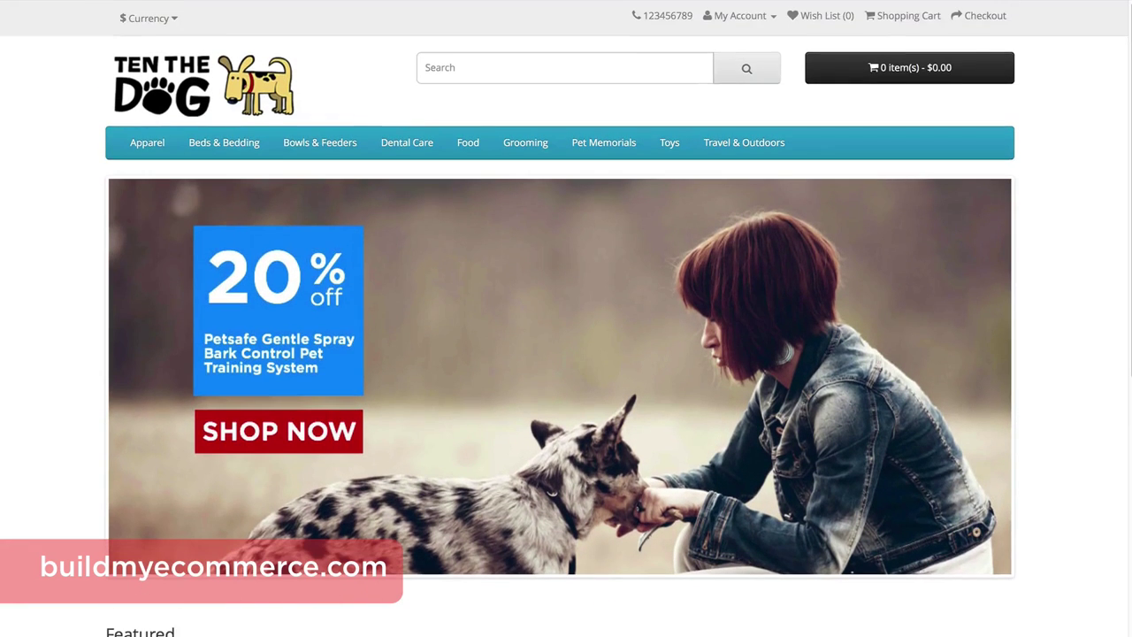
click(147, 146)
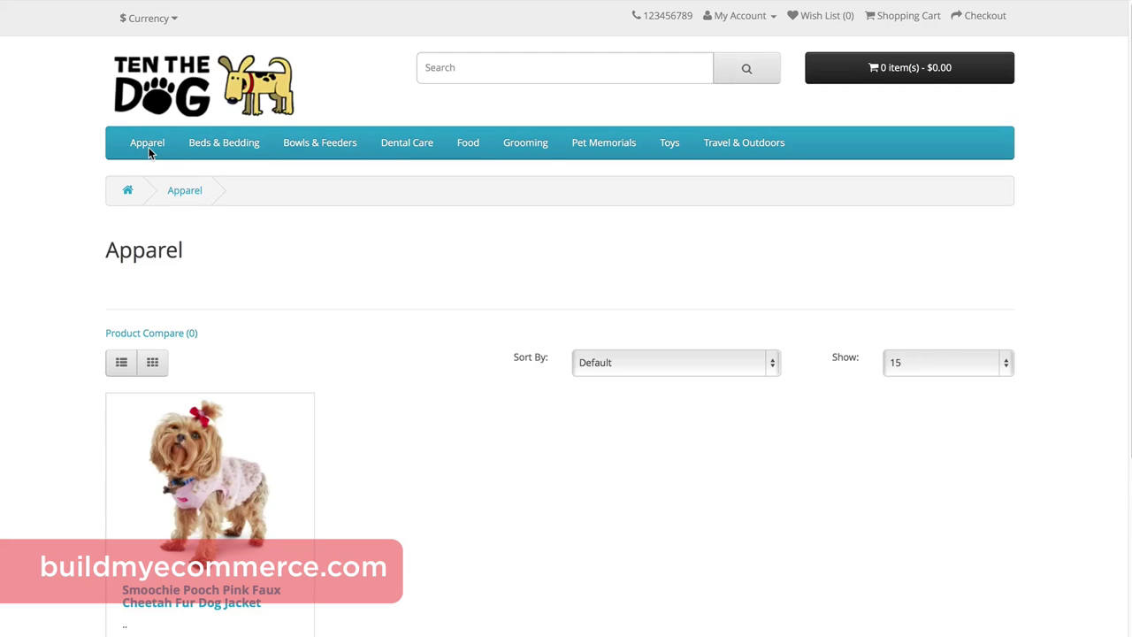
click(184, 598)
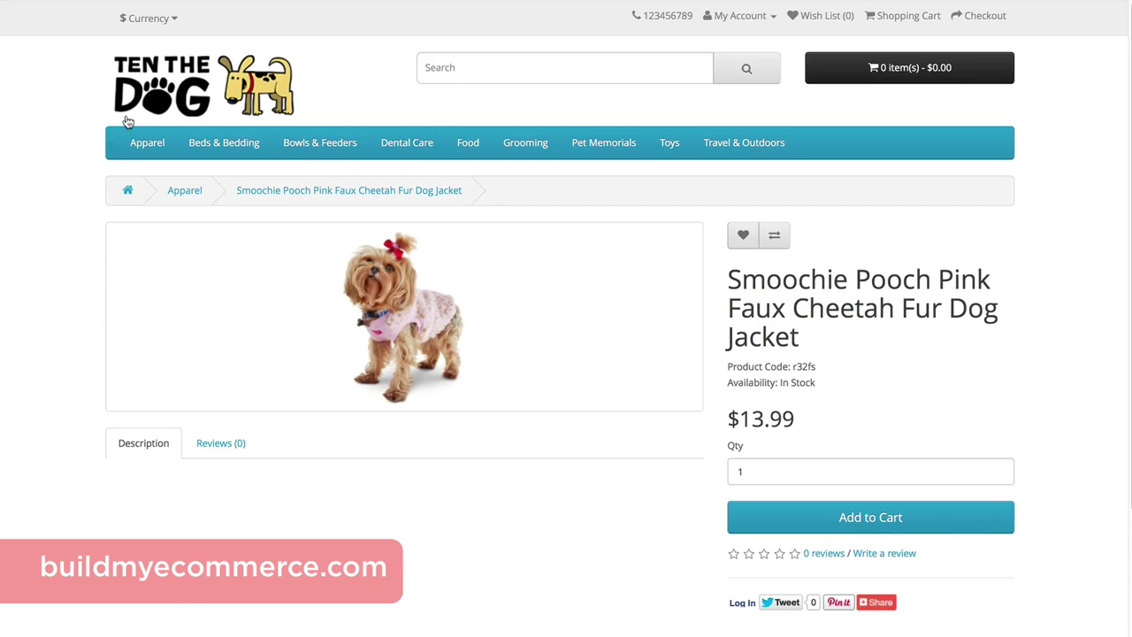
click(155, 97)
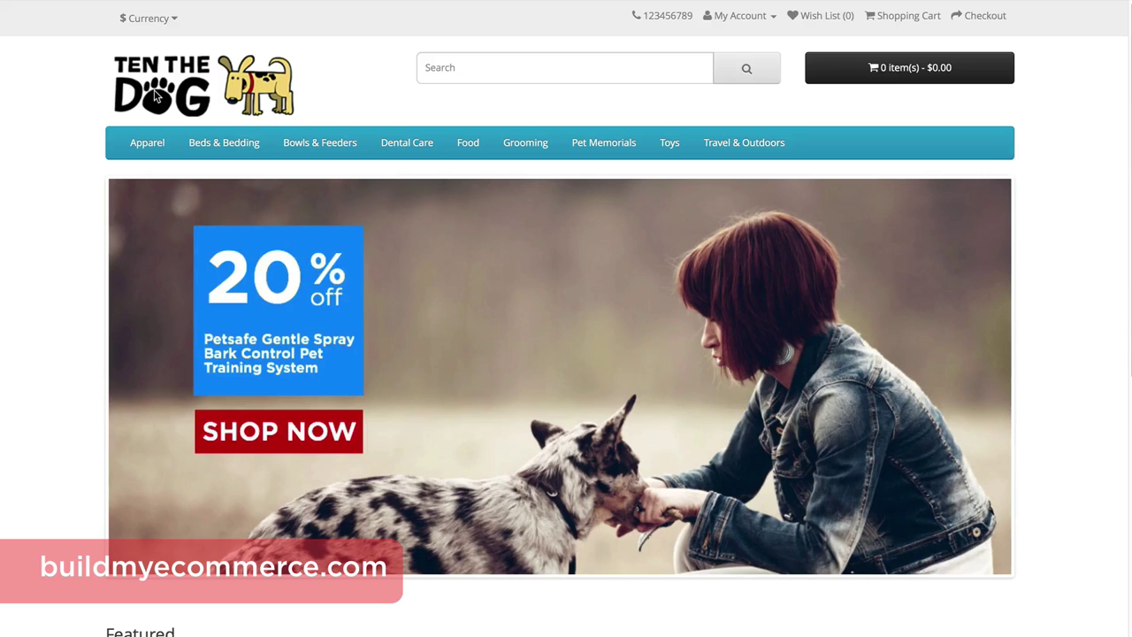